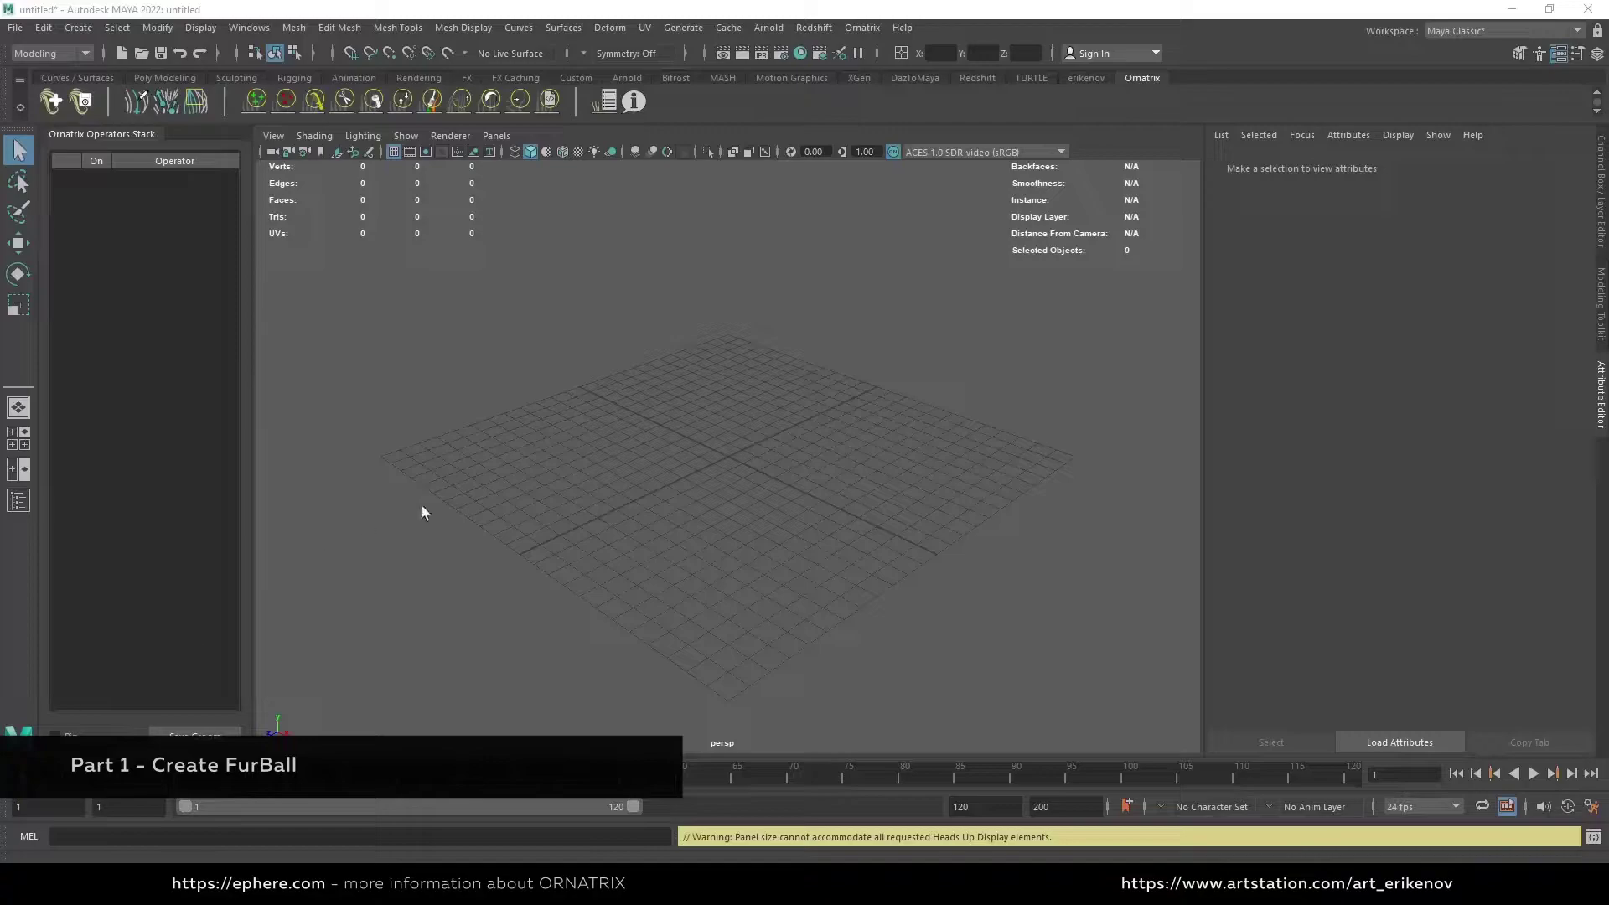
# Create a polygon sphere and grow an Ornatrix Fur Ball groom preset on it
pyautogui.keyDown('shift'); pyautogui.rightClick(717, 449); pyautogui.keyUp('shift')
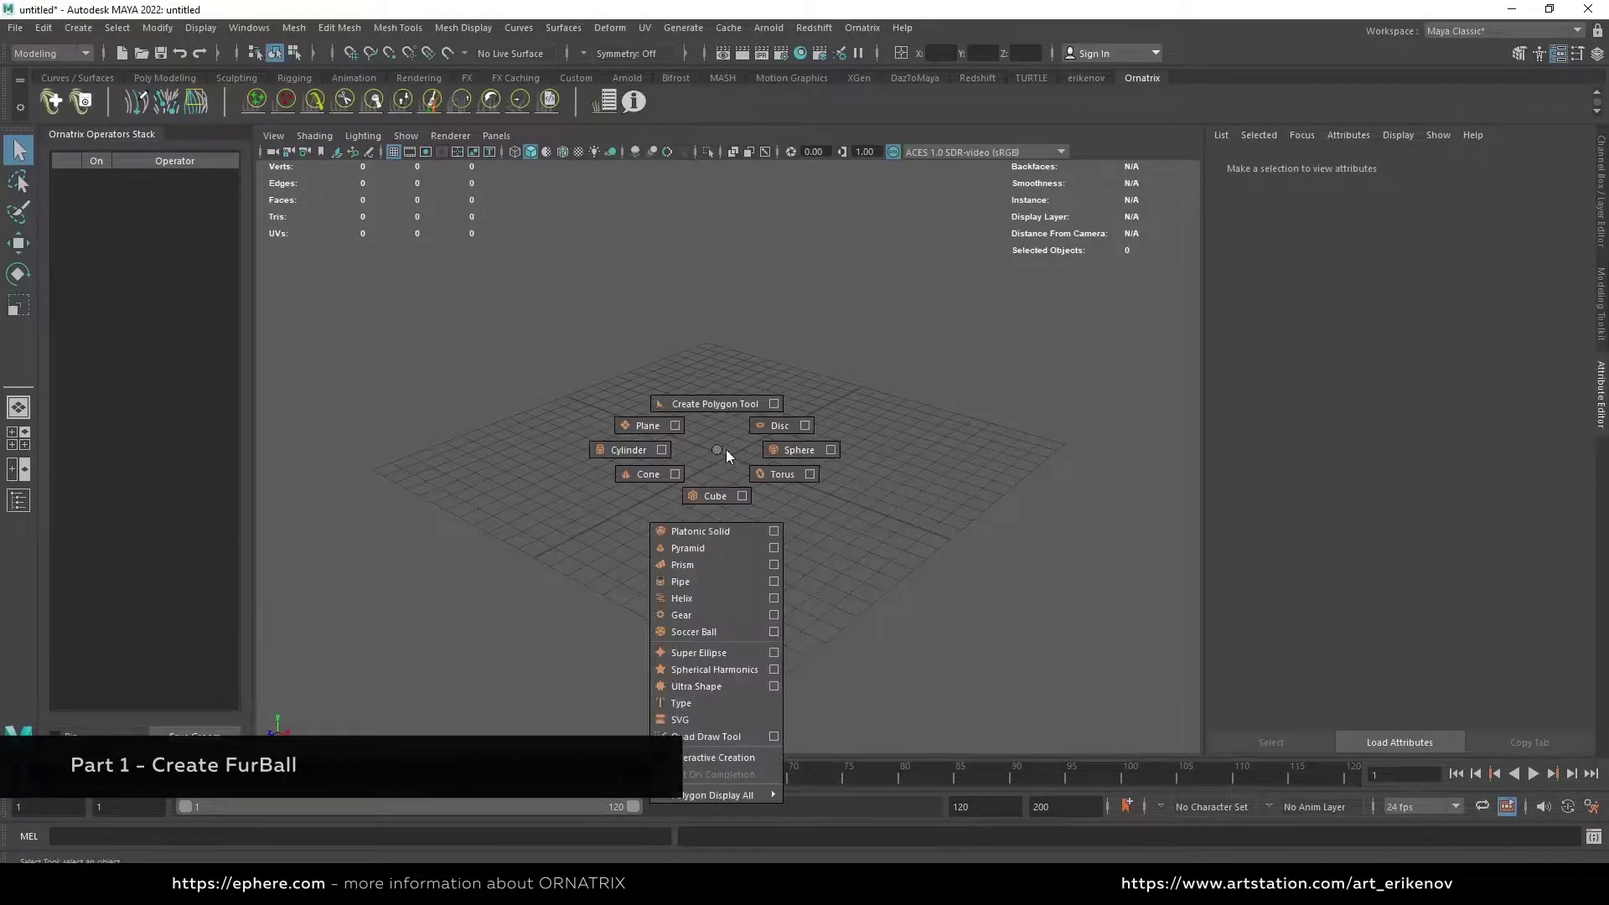
pyautogui.click(773, 450)
pyautogui.click(863, 27)
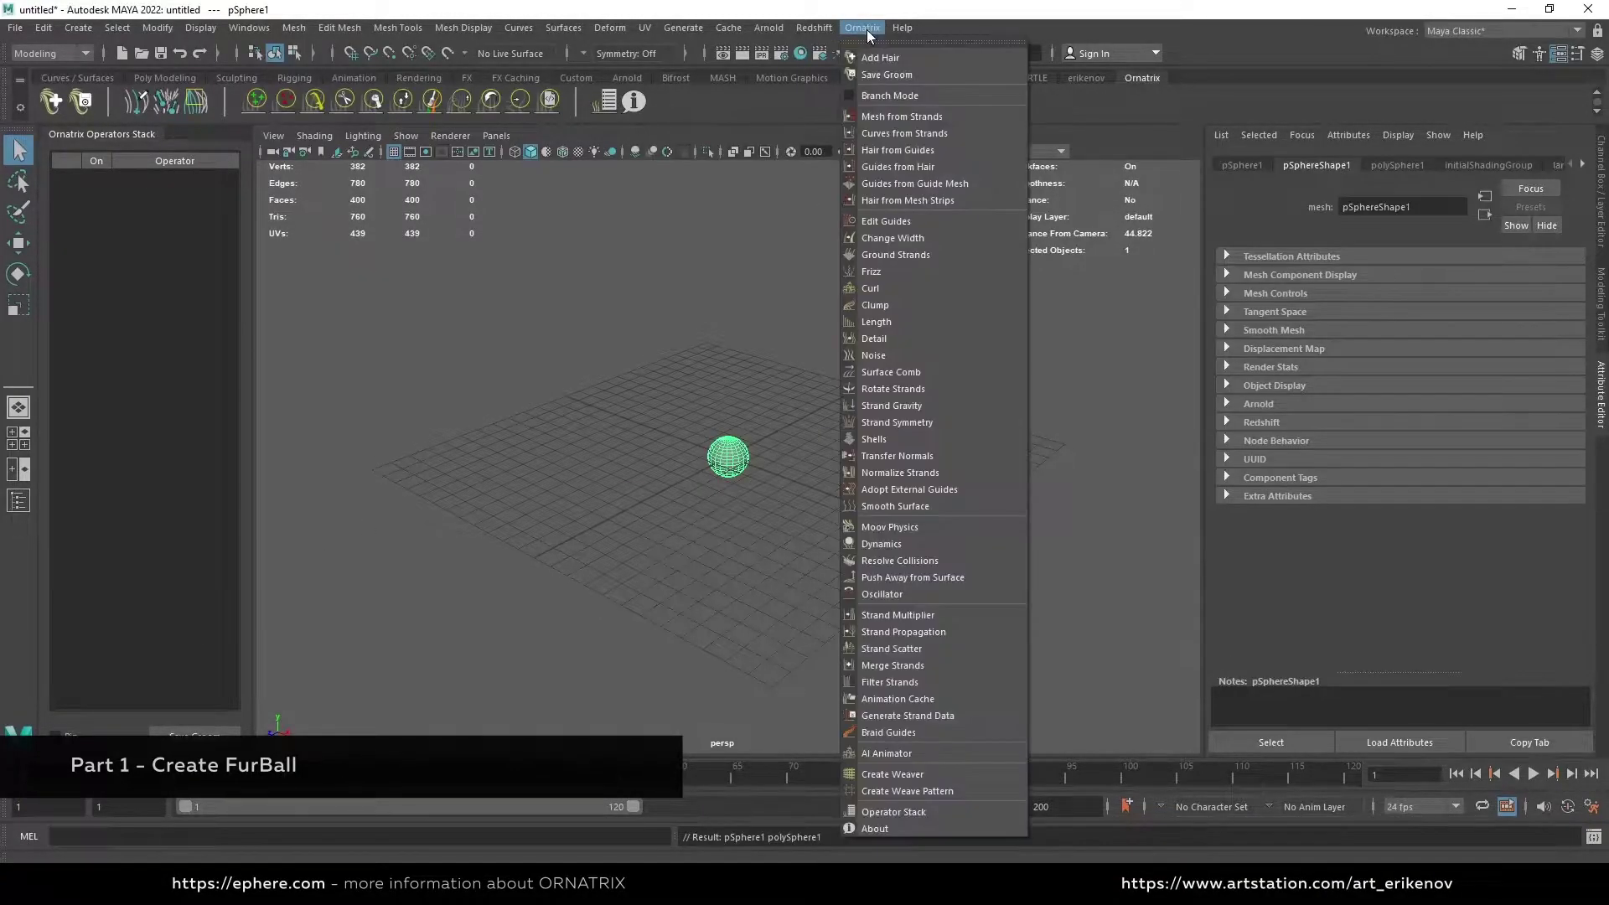
pyautogui.click(880, 57)
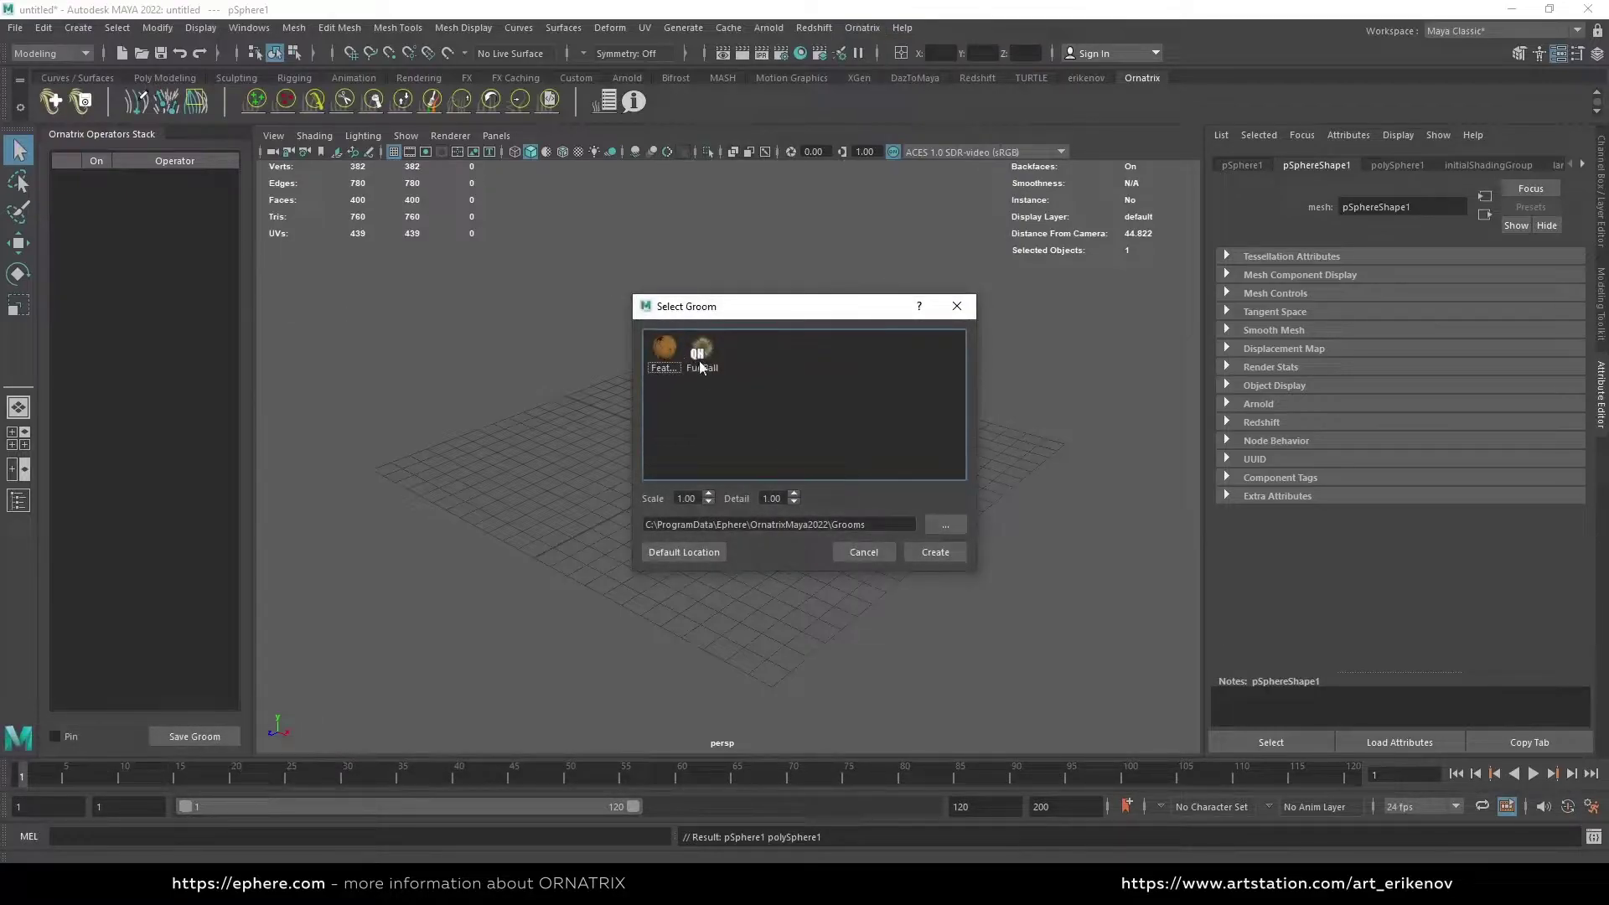
pyautogui.click(700, 360)
pyautogui.click(935, 551)
# In GuidesFromMesh1, try a guide count of 50 and guide length of 5
pyautogui.scroll(5, 724, 476)
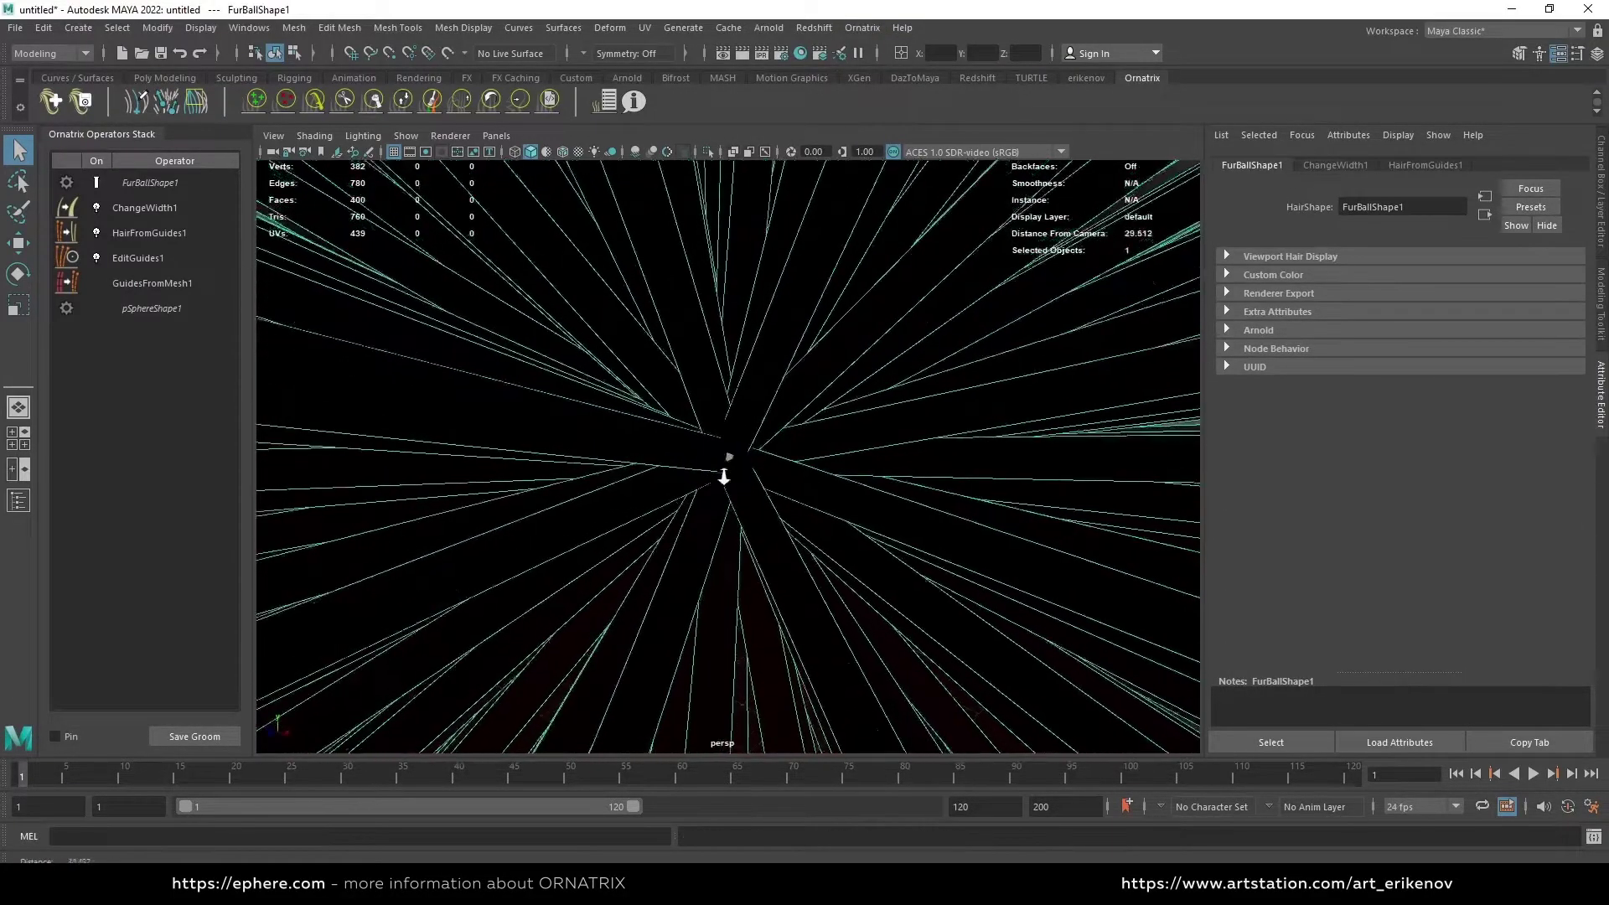
pyautogui.scroll(-2, 724, 476)
pyautogui.click(143, 283)
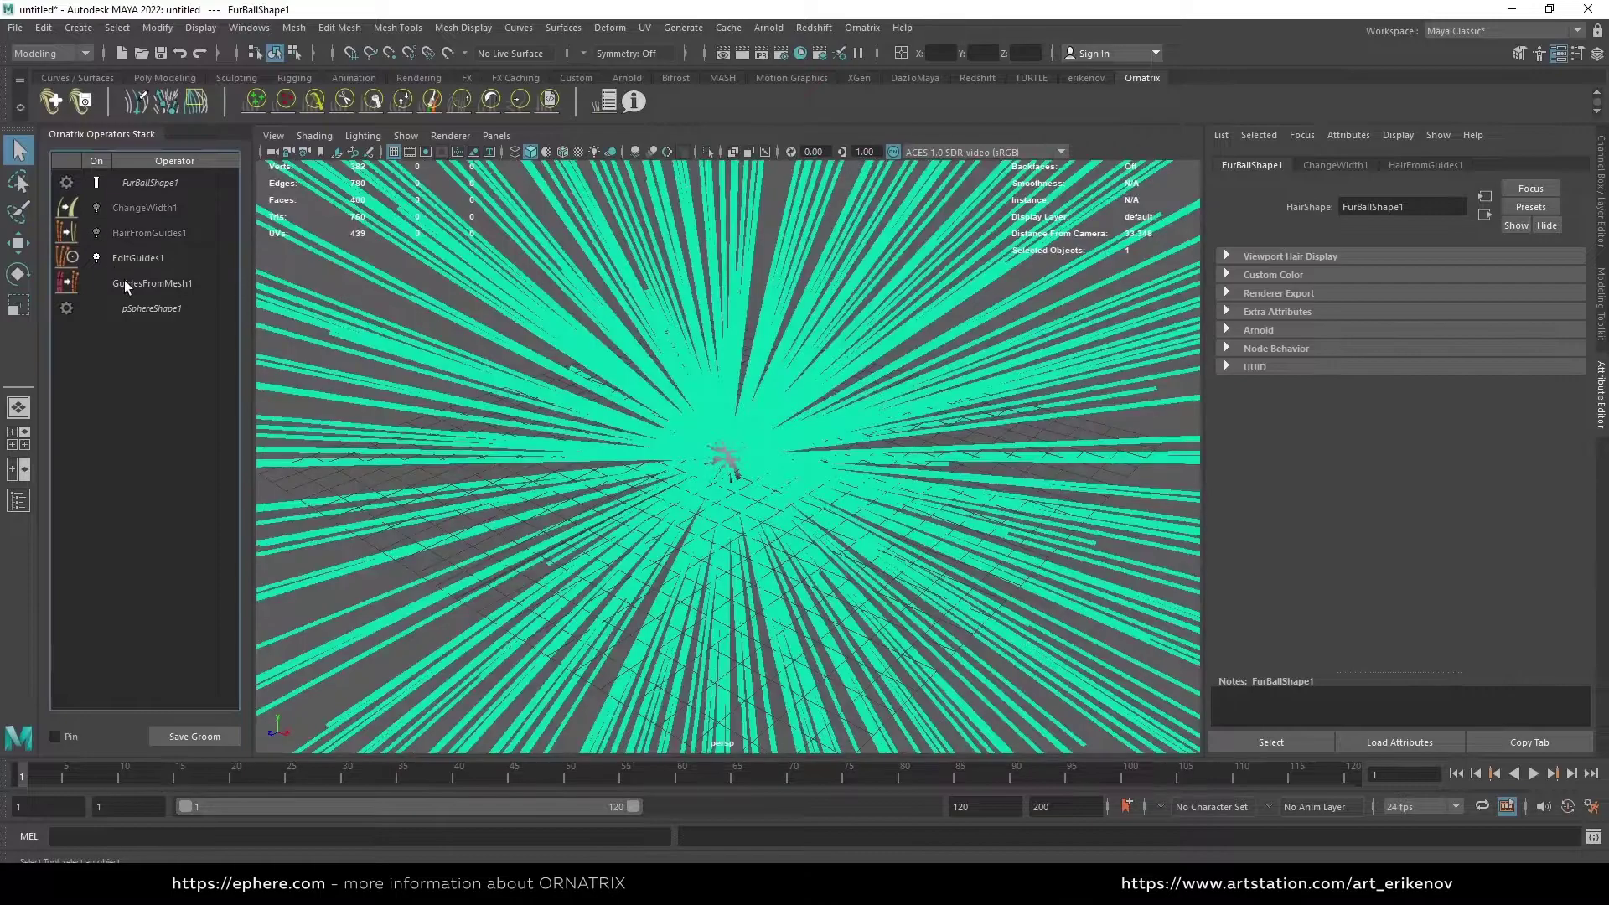
pyautogui.doubleClick(1358, 338)
pyautogui.write('50')
pyautogui.press('Return')
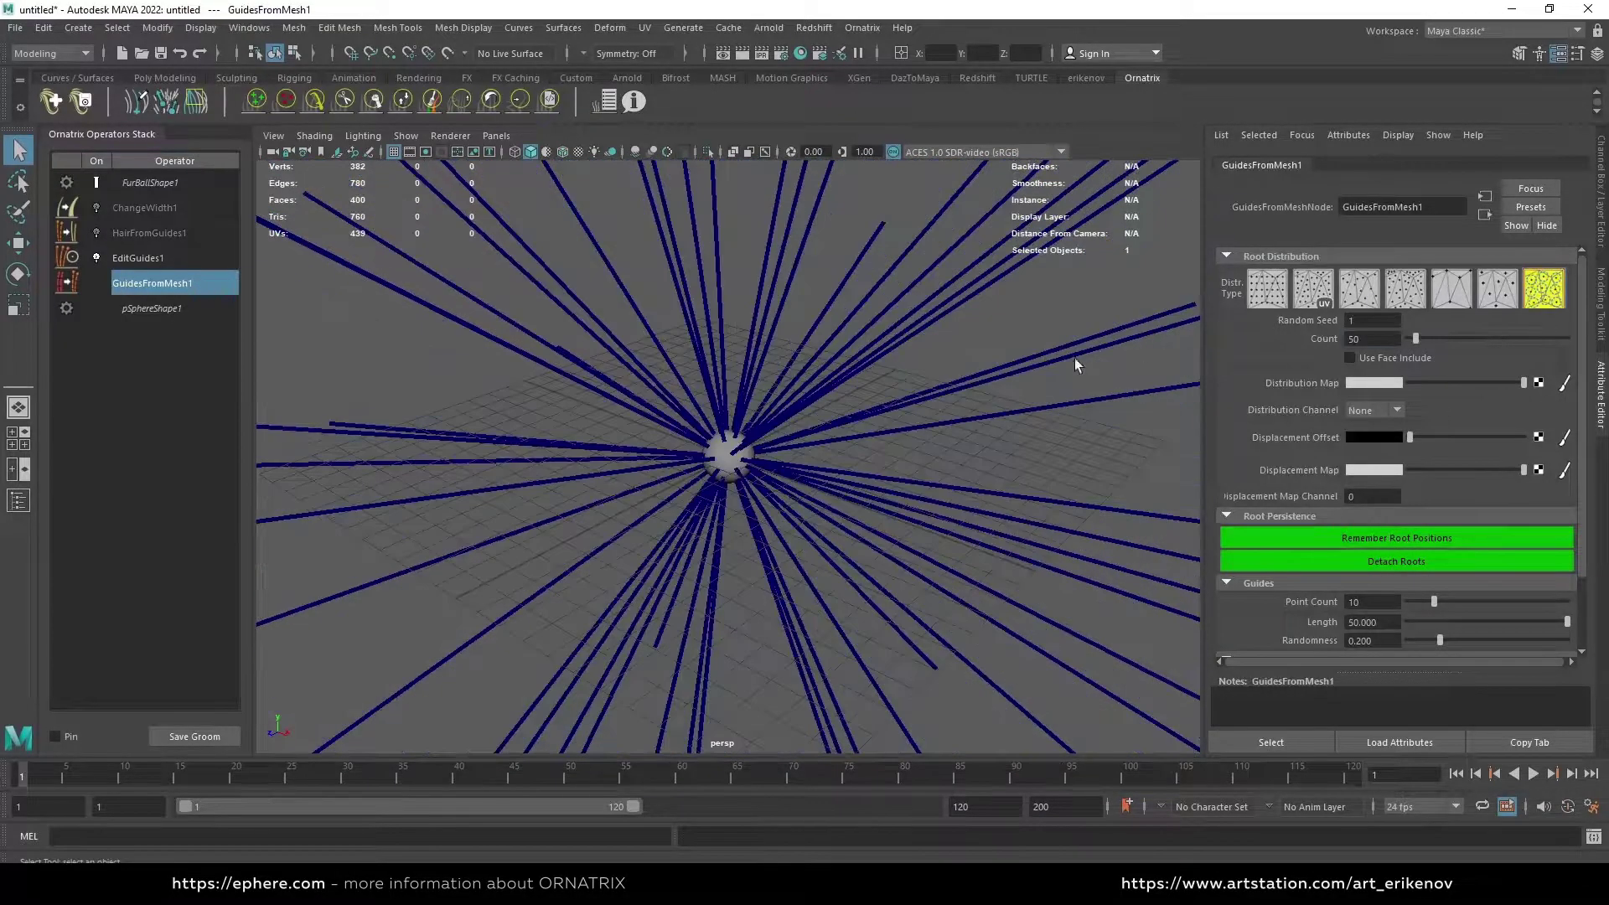
pyautogui.doubleClick(1362, 622)
pyautogui.write('5')
pyautogui.press('Return')
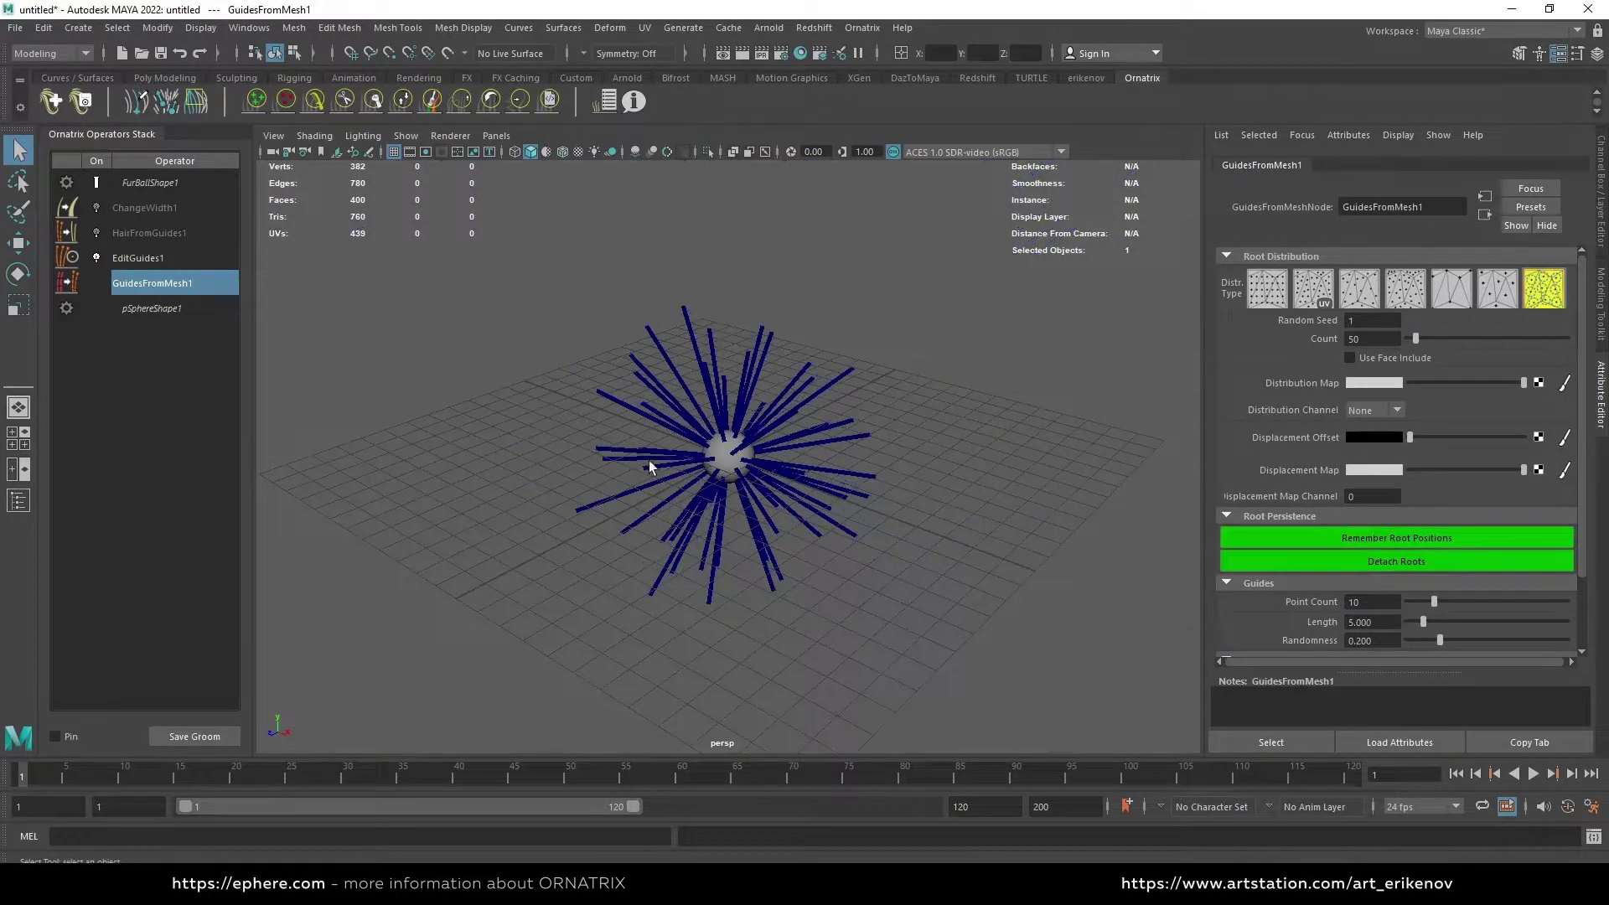
# Settle the guides at count 100, length 2 and randomness about 0.069
pyautogui.doubleClick(1363, 622)
pyautogui.write('3')
pyautogui.press('Tab')
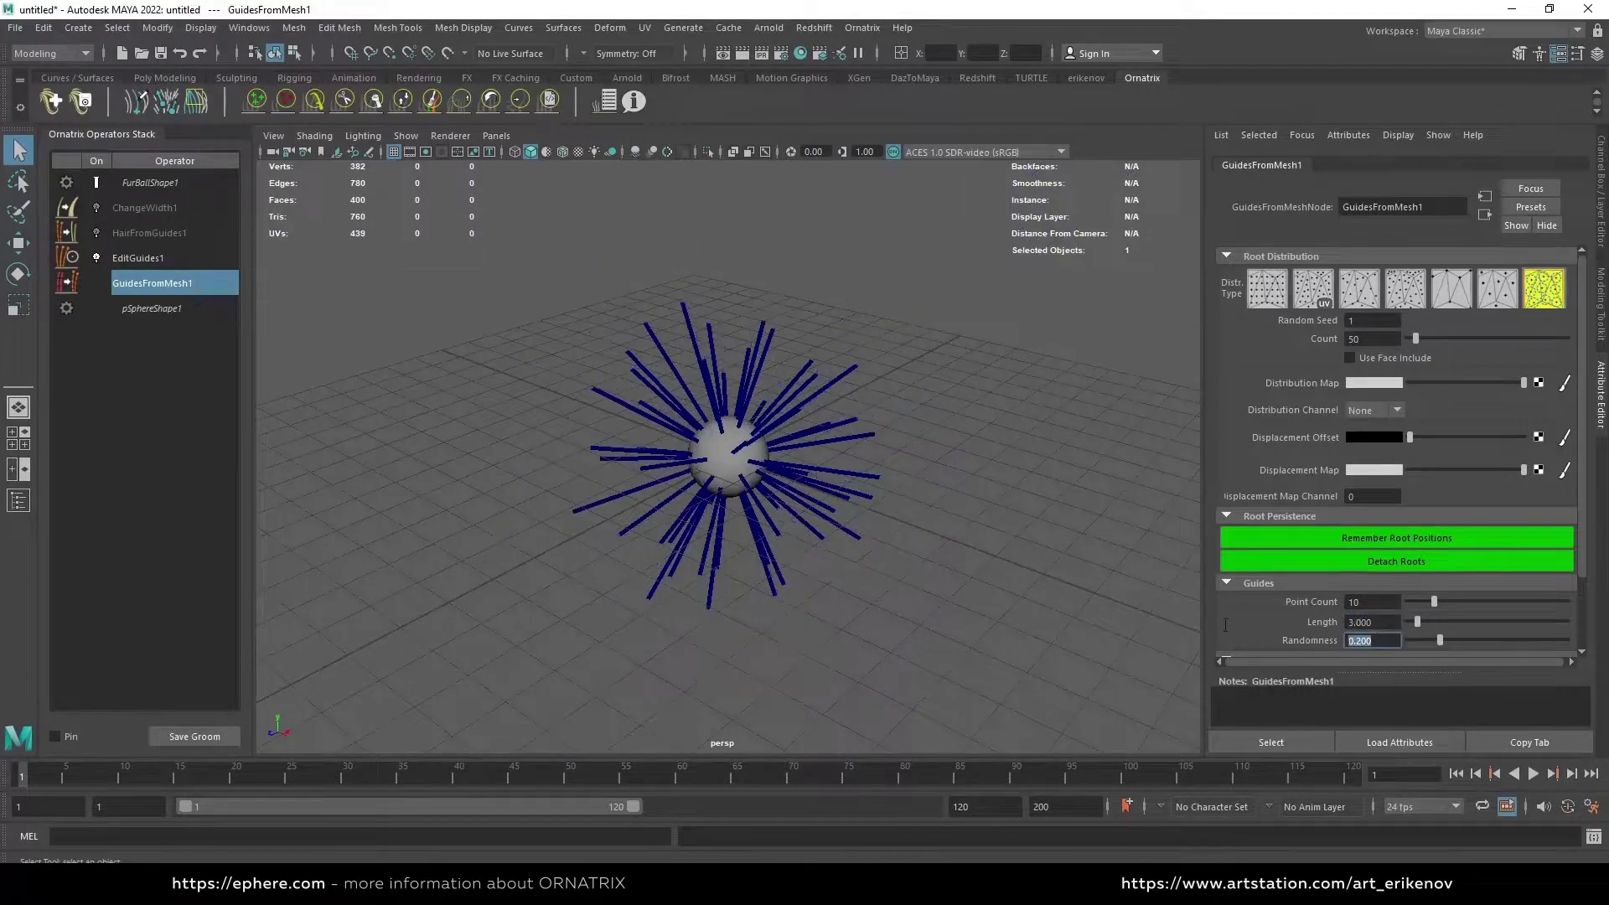
pyautogui.click(1382, 625)
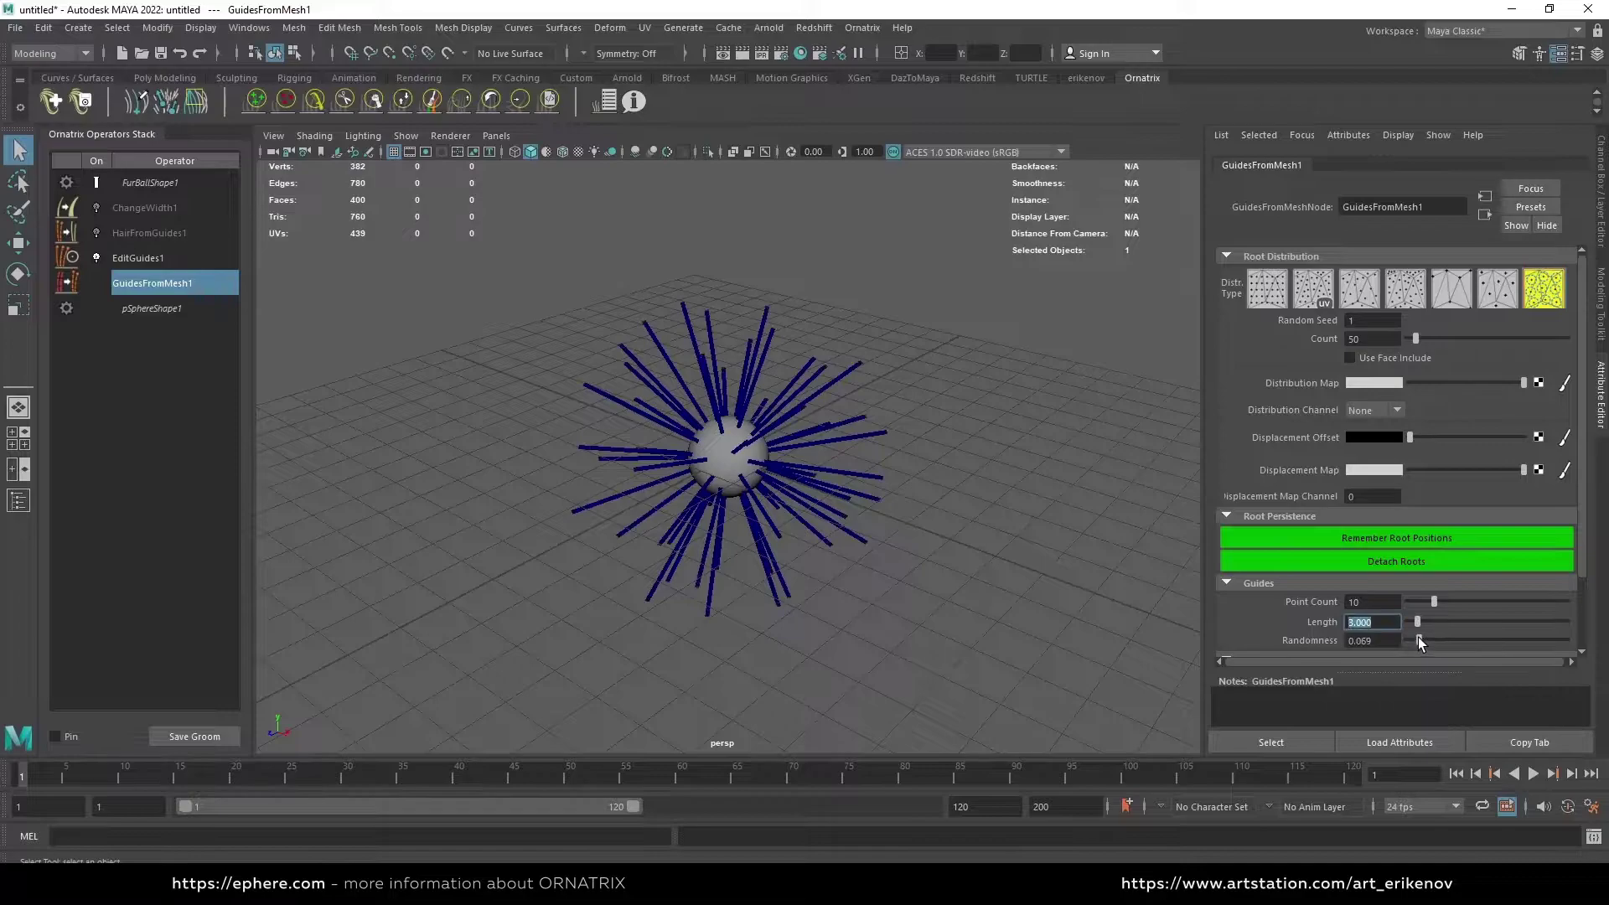
pyautogui.doubleClick(1362, 339)
pyautogui.write('100')
pyautogui.press('Return')
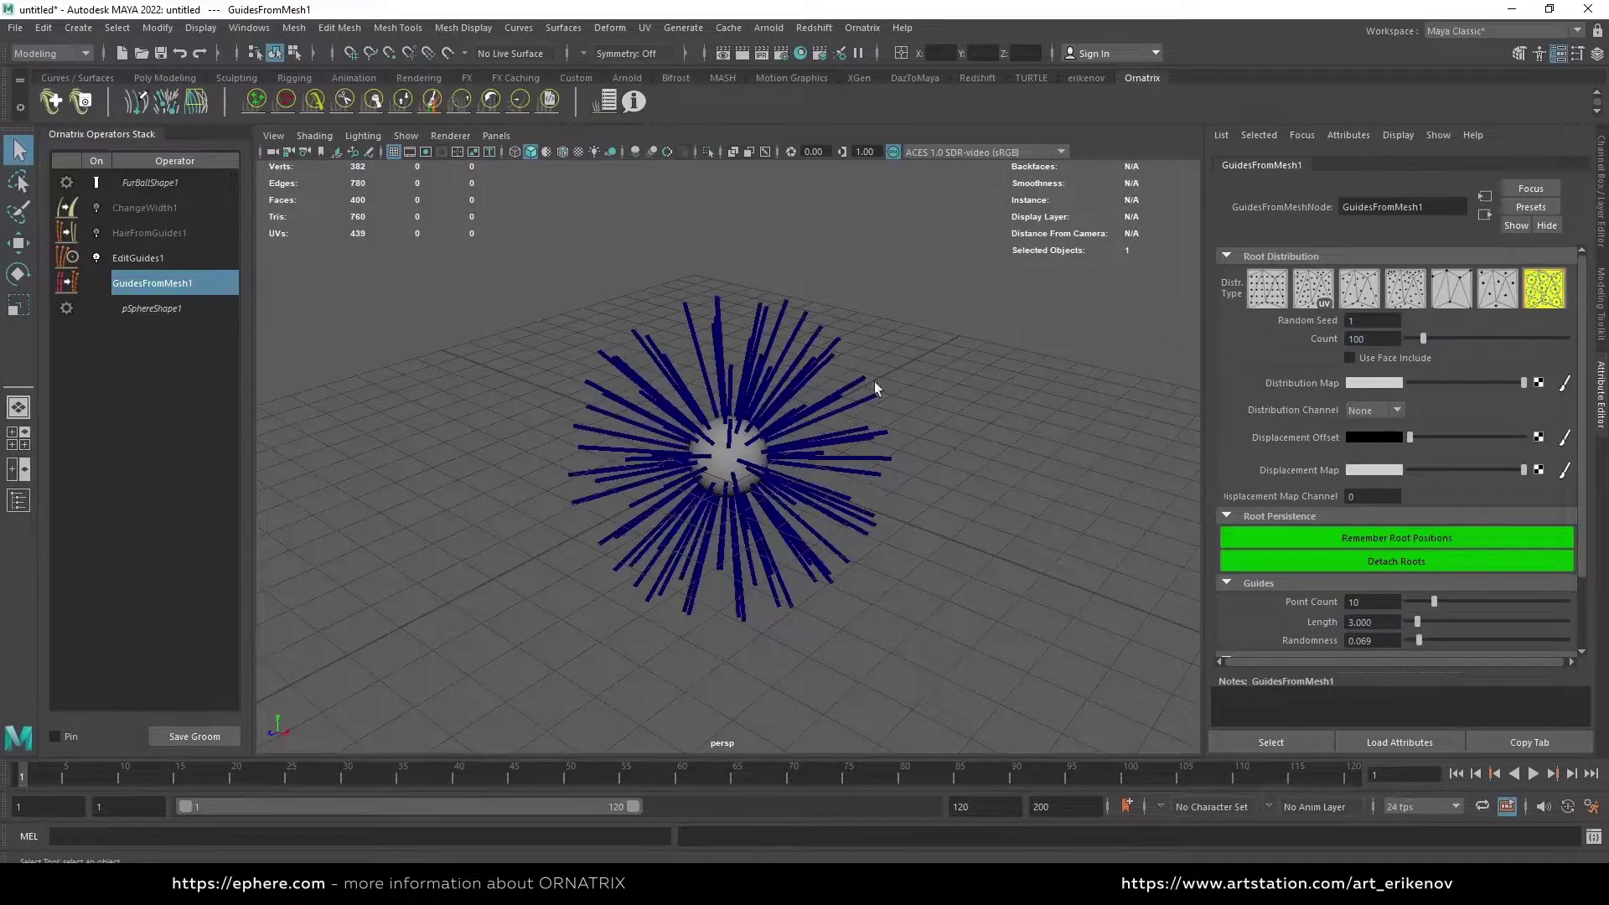
pyautogui.keyDown('alt'); pyautogui.moveTo(693, 441); pyautogui.dragTo(667, 407); pyautogui.keyUp('alt')
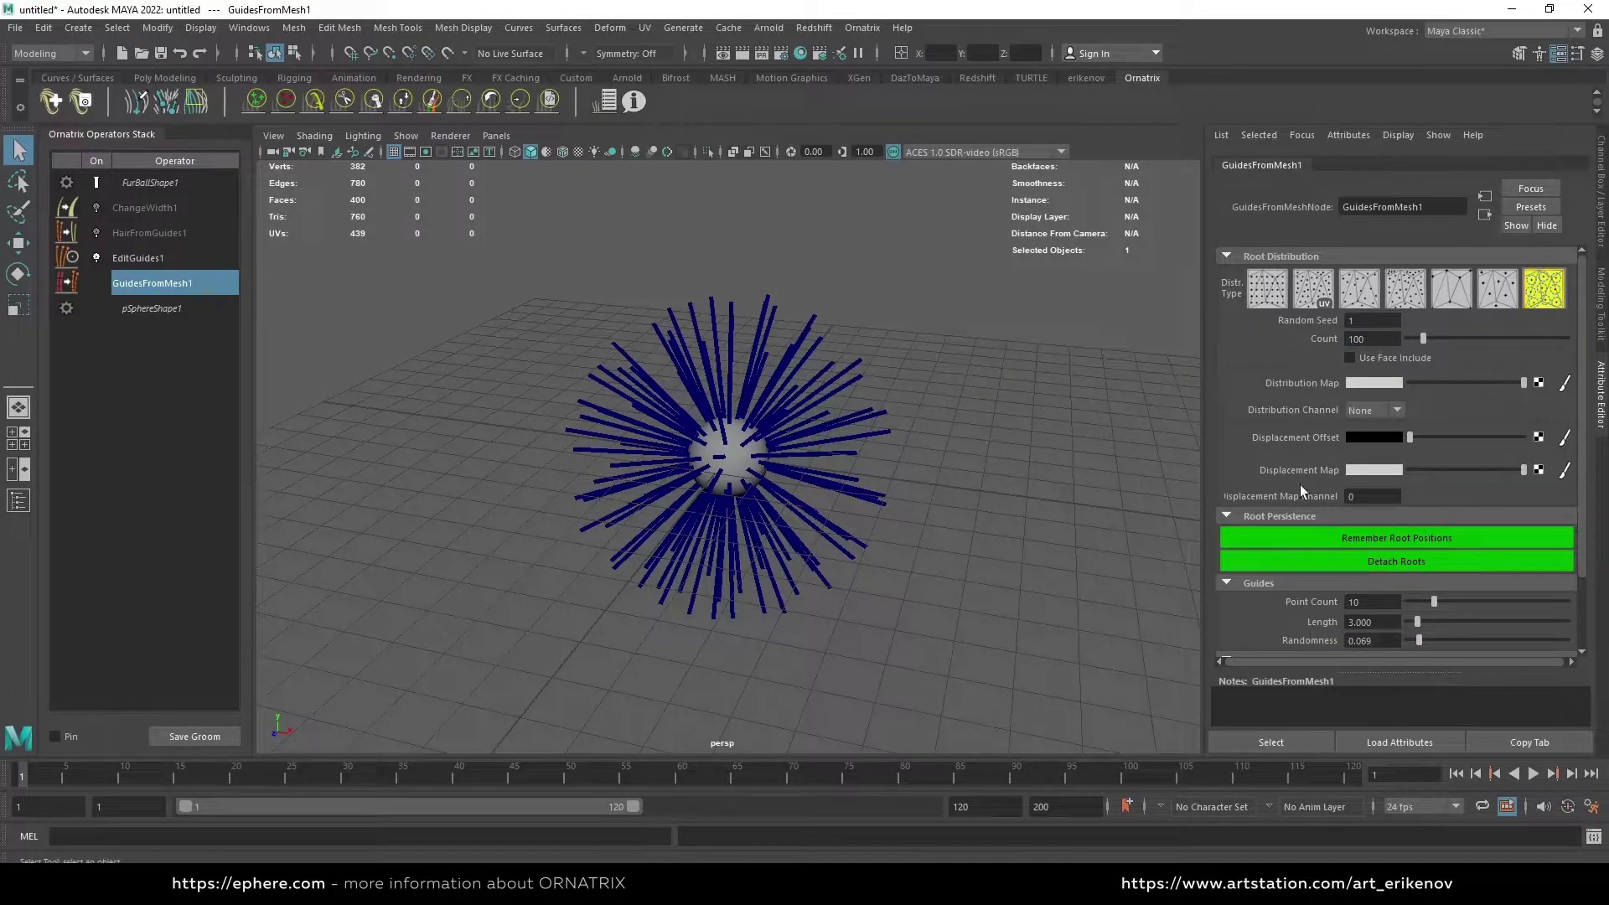
pyautogui.moveTo(1417, 620); pyautogui.dragTo(1414, 621)
pyautogui.scroll(2, 707, 483)
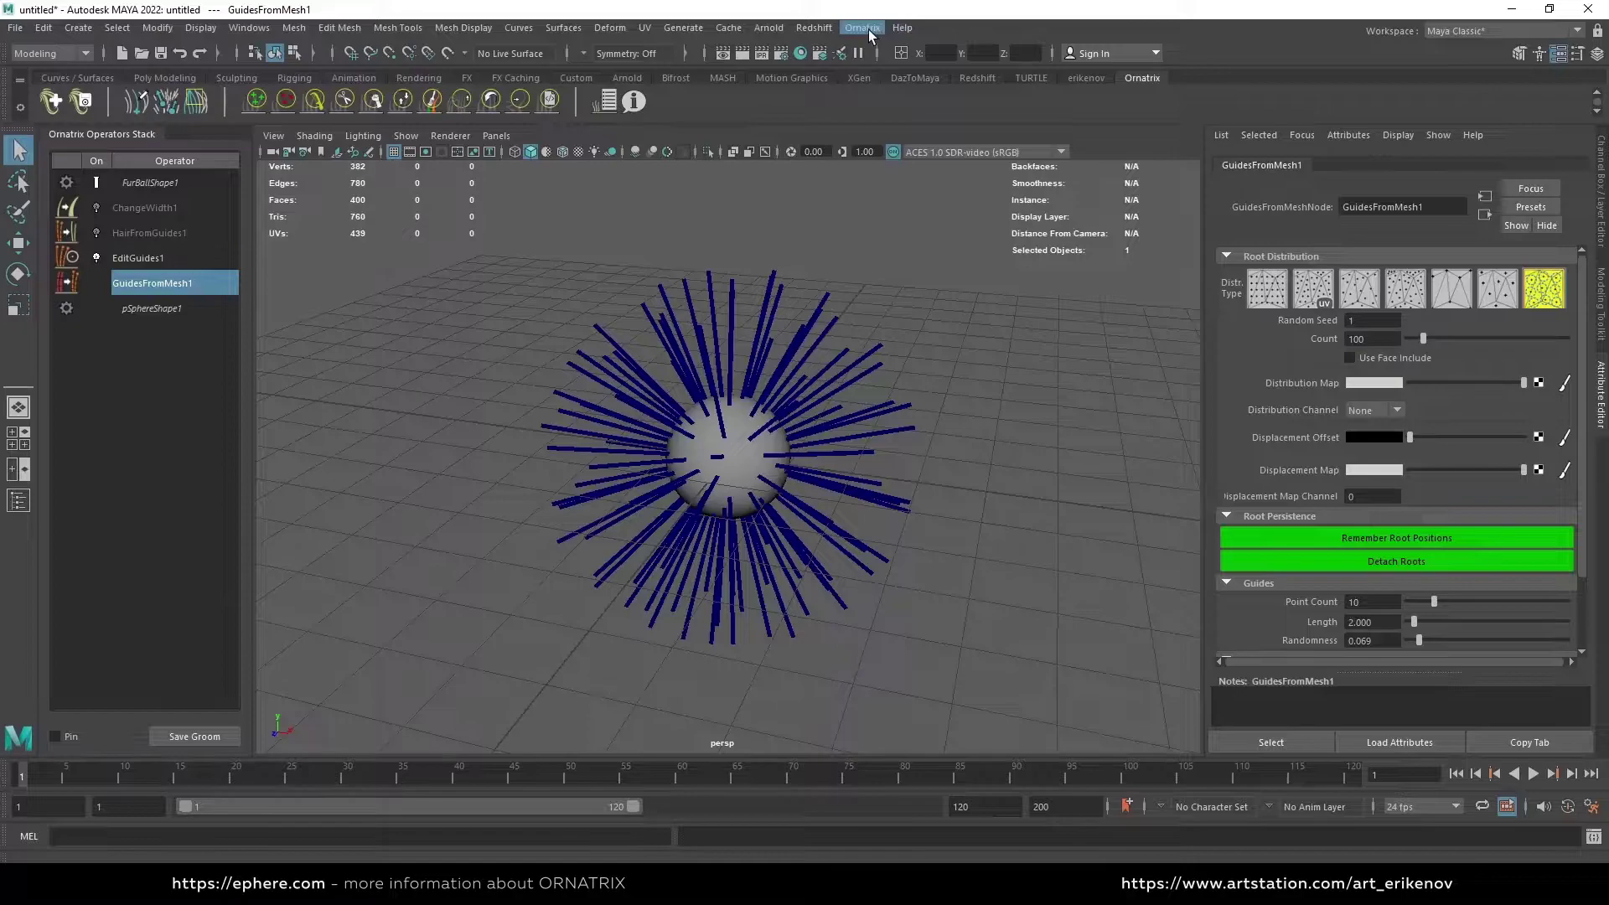
# Set ChangeWidth1 strand width to 0.05 and reshape its width ramp
pyautogui.click(158, 233)
pyautogui.click(148, 185)
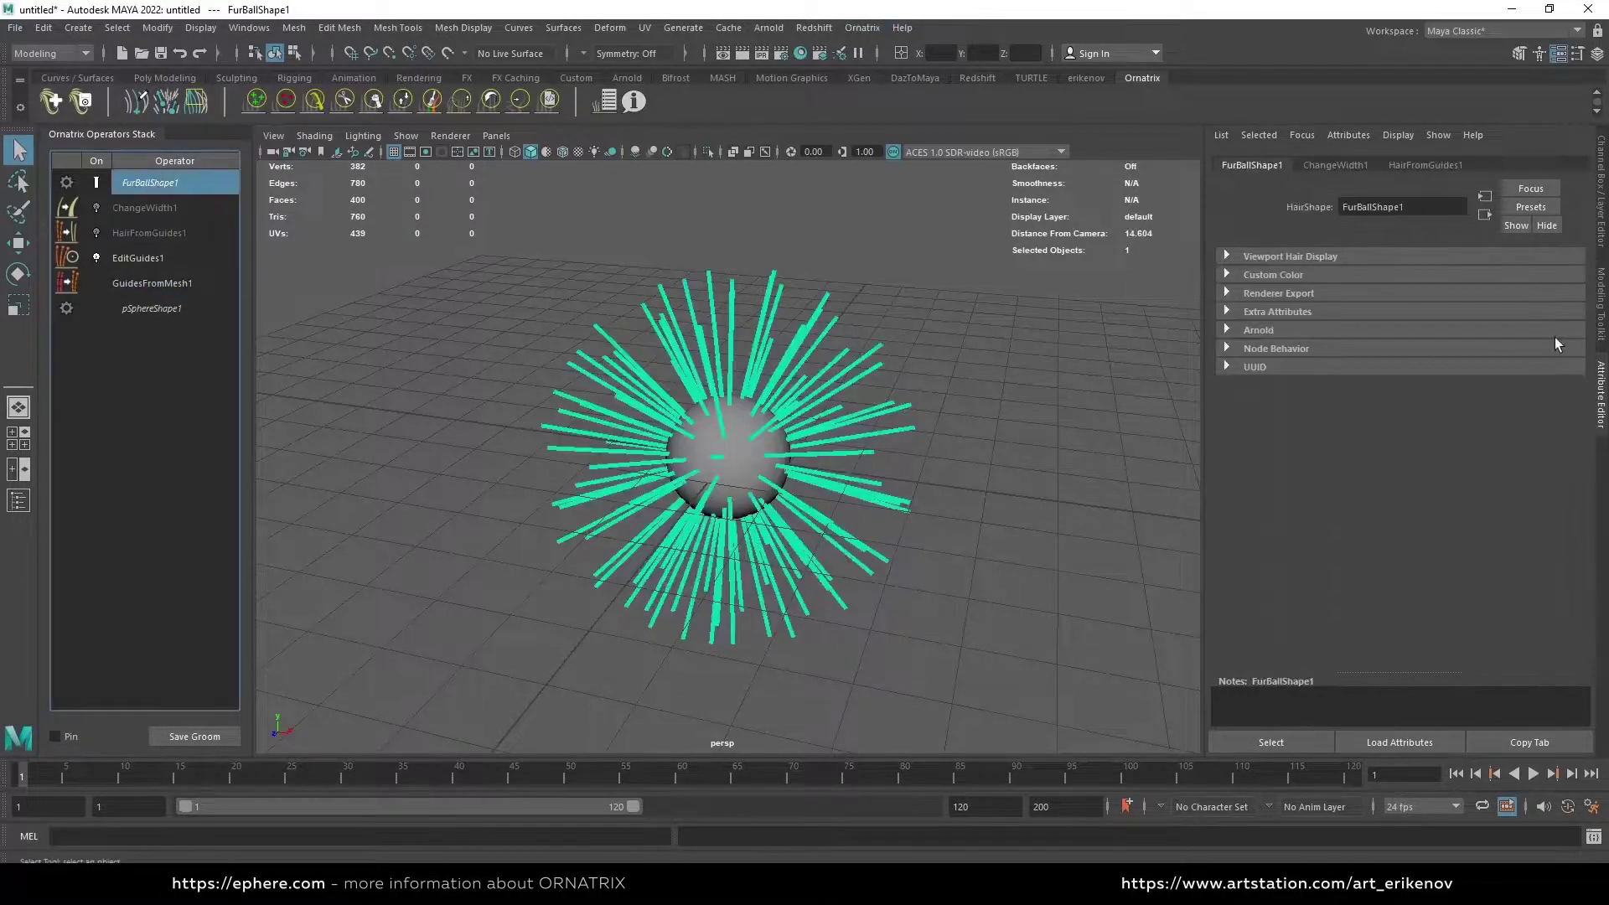
pyautogui.click(1316, 257)
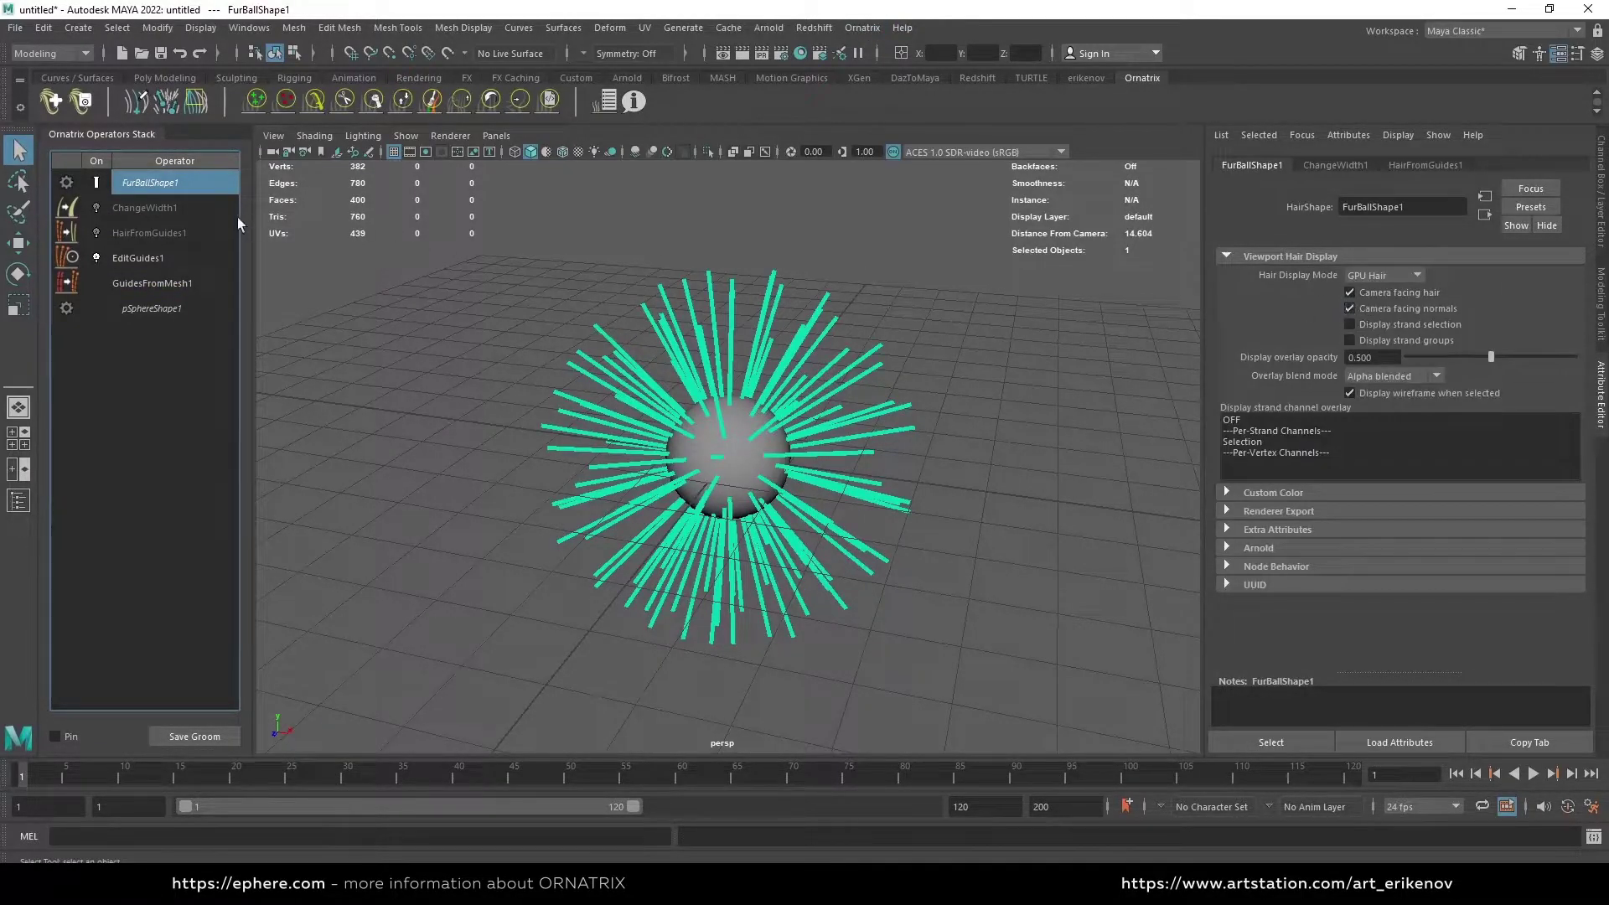
pyautogui.click(138, 208)
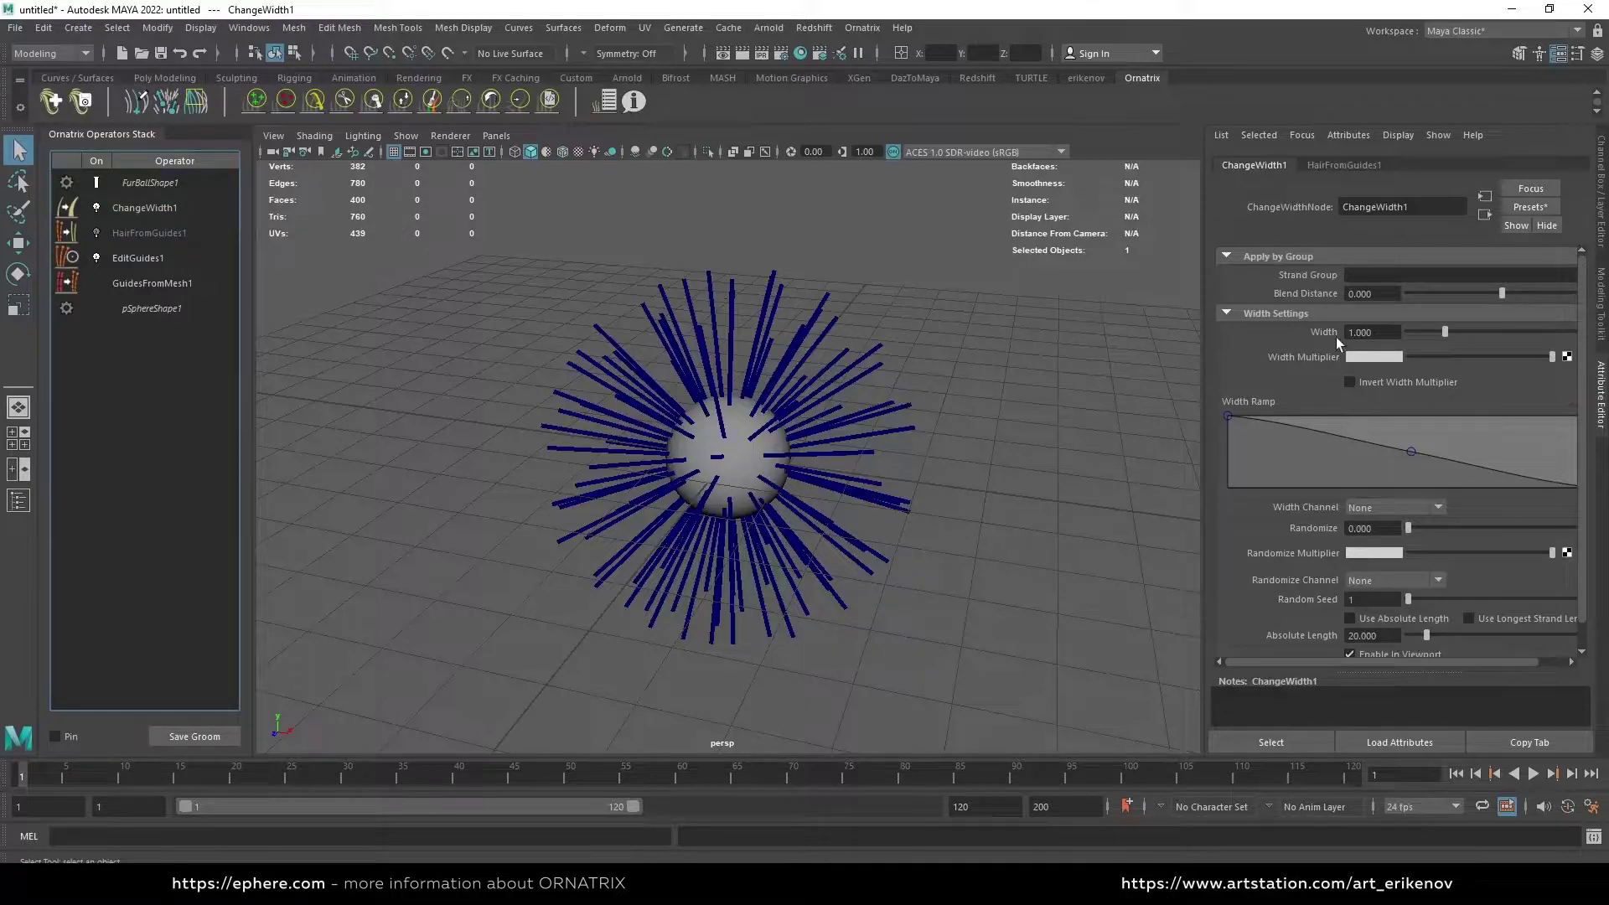
pyautogui.doubleClick(1372, 332)
pyautogui.write('0.0')
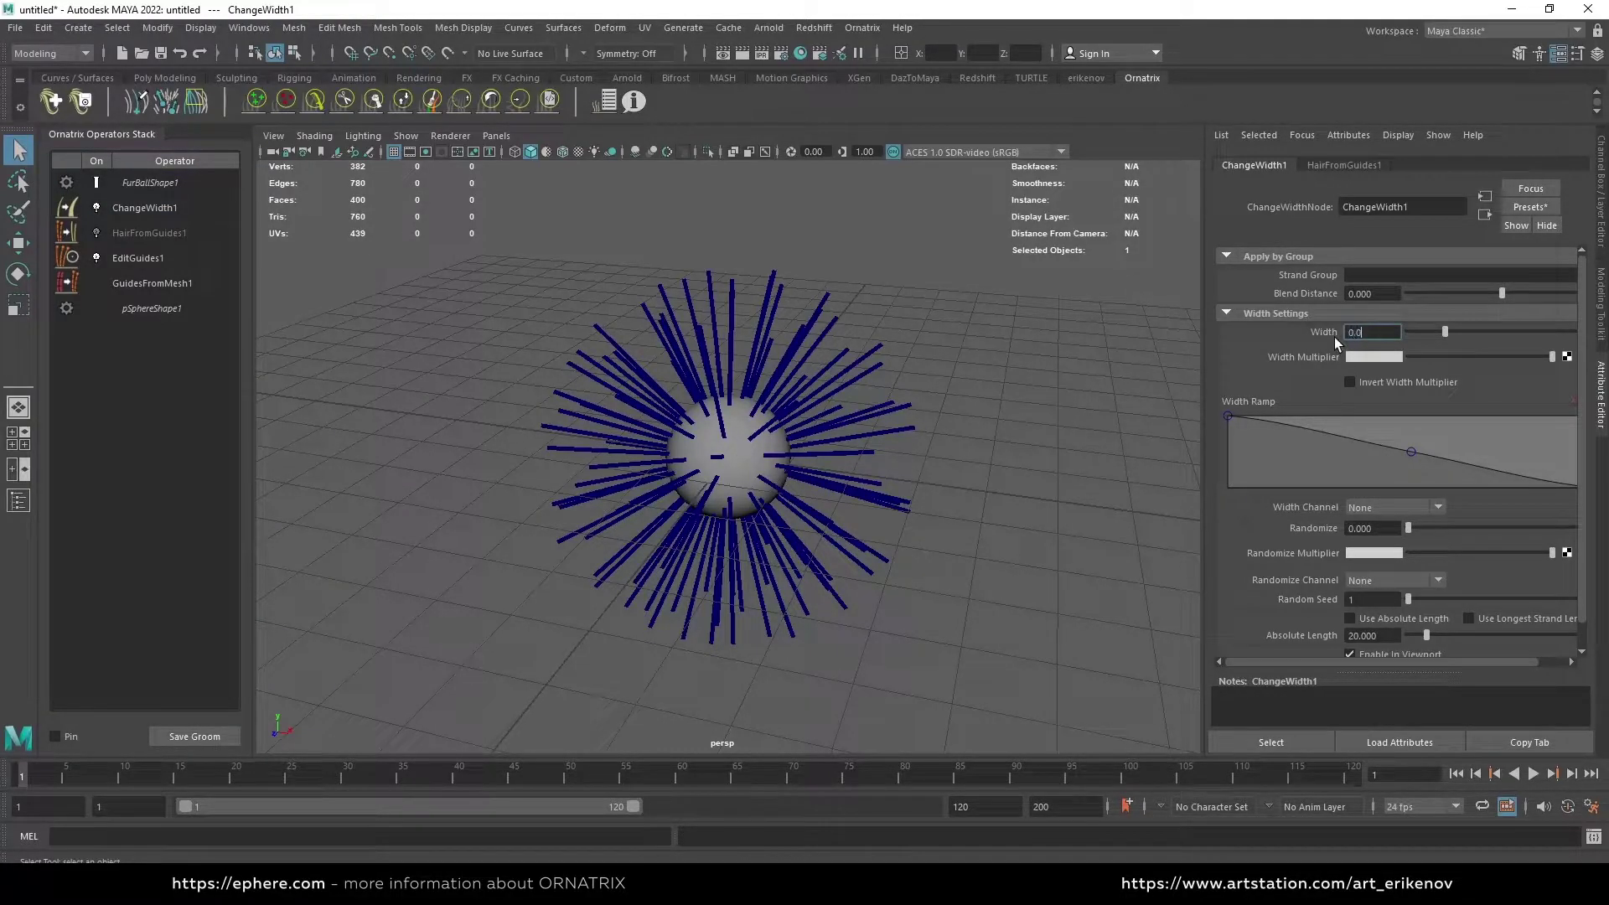
pyautogui.write('5')
pyautogui.press('Return')
pyautogui.moveTo(1228, 417); pyautogui.dragTo(1194, 447)
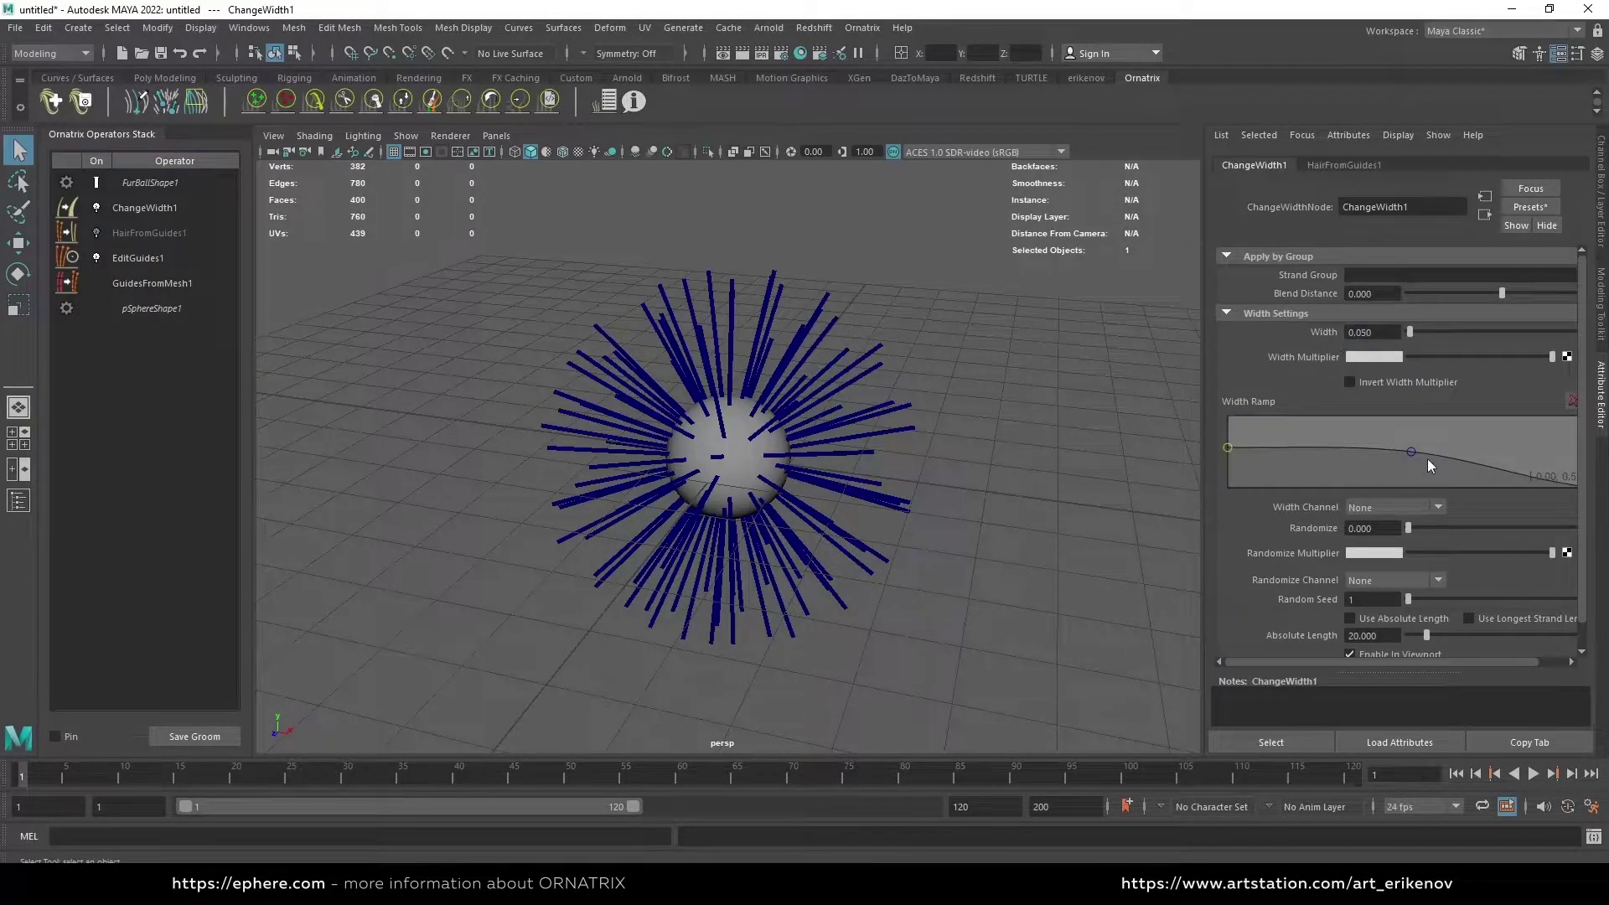
pyautogui.moveTo(1411, 450); pyautogui.dragTo(1492, 450)
# Set HairFromGuides1 viewport count fraction to 1 so every strand displays
pyautogui.click(128, 234)
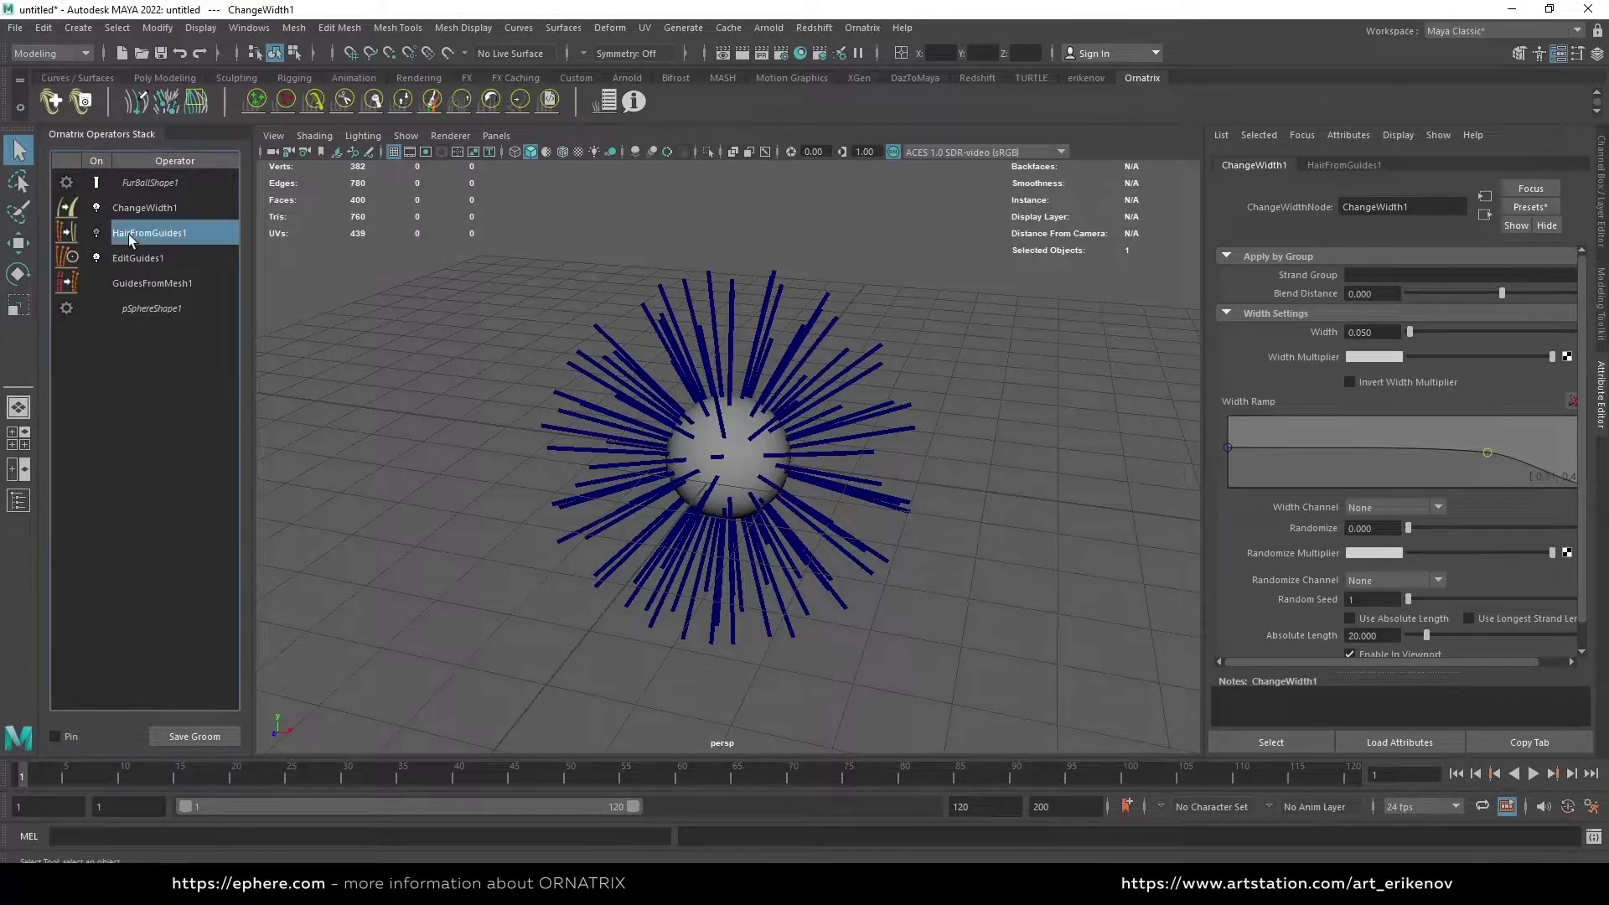
pyautogui.click(97, 233)
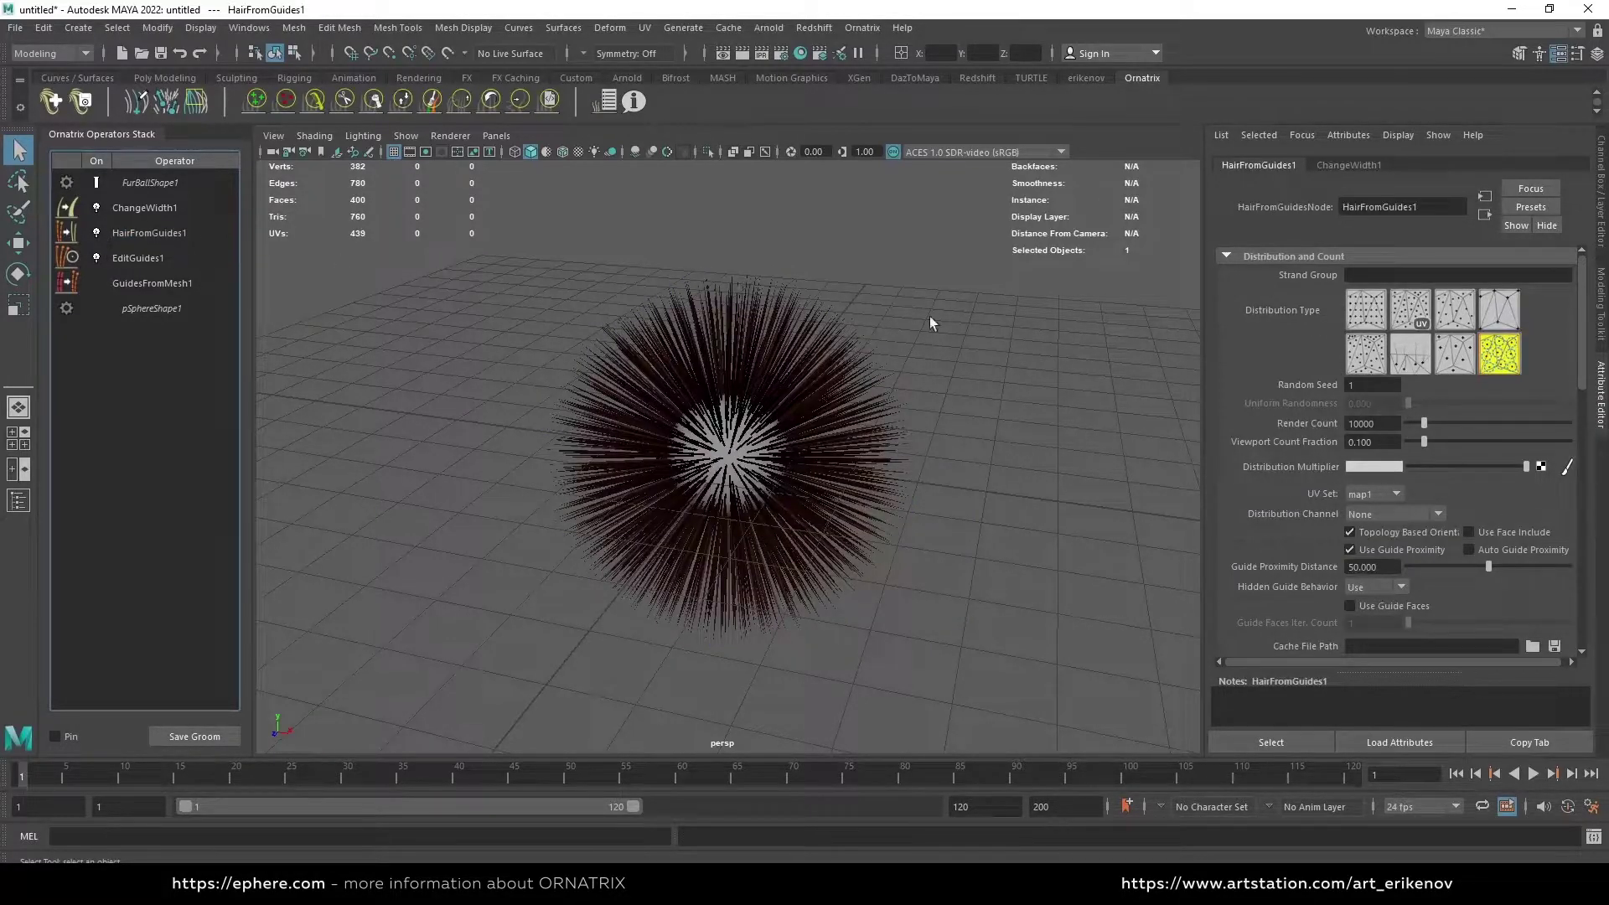
pyautogui.click(1383, 440)
pyautogui.write('1')
pyautogui.press('Return')
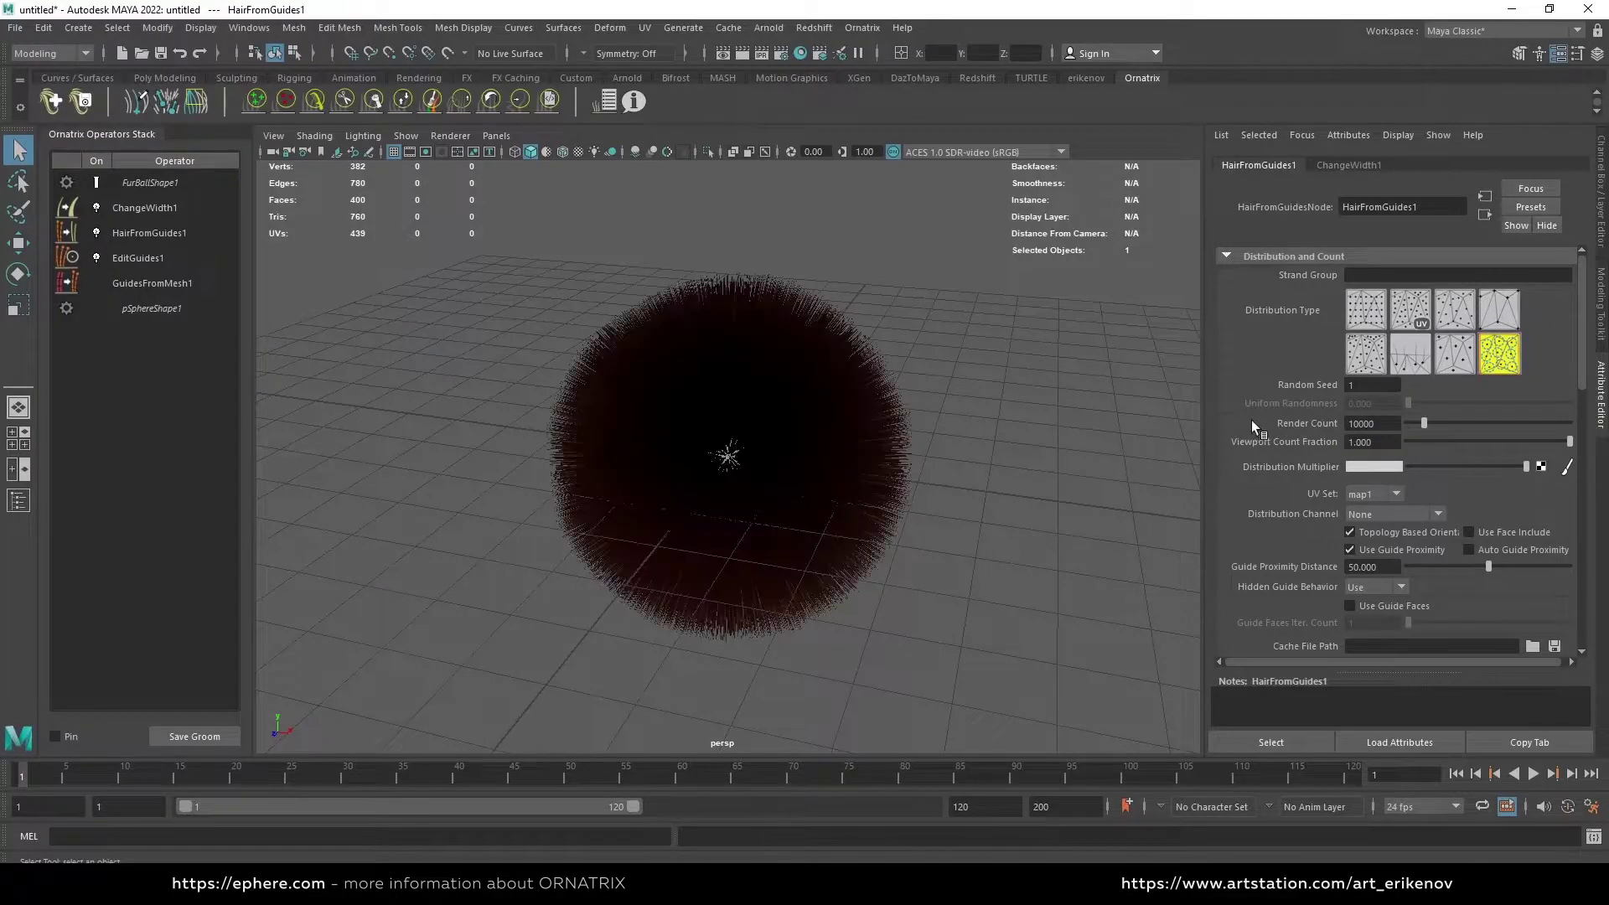
# Enable viewport anti-aliasing and SSAO, and thin ChangeWidth1 to 0.02 with a lowered ramp
pyautogui.click(164, 213)
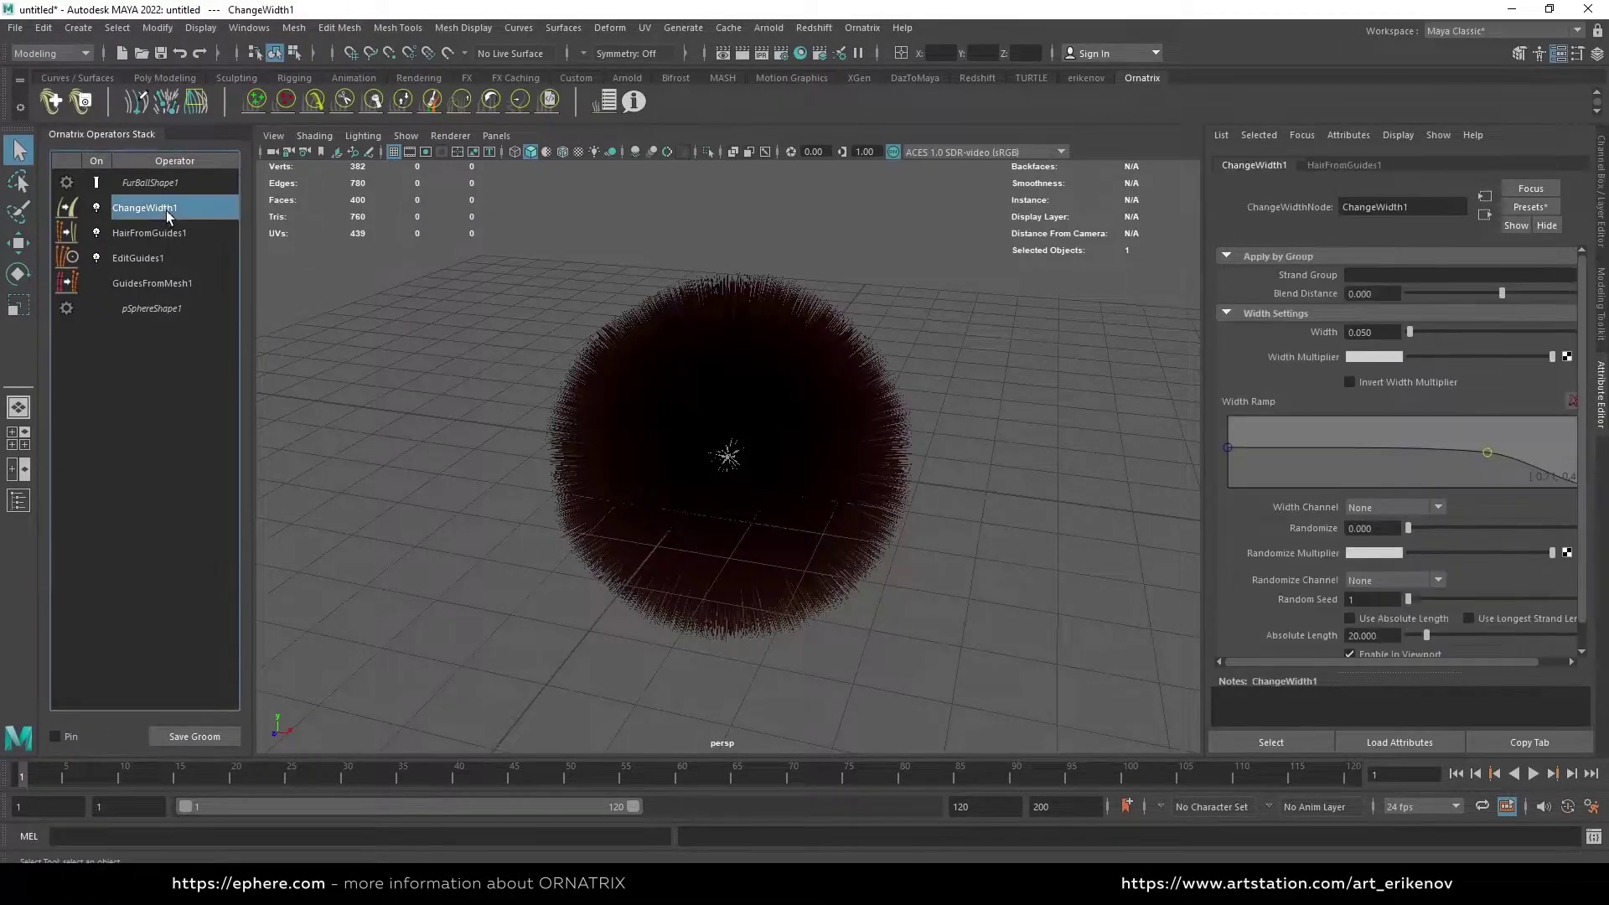
pyautogui.click(668, 152)
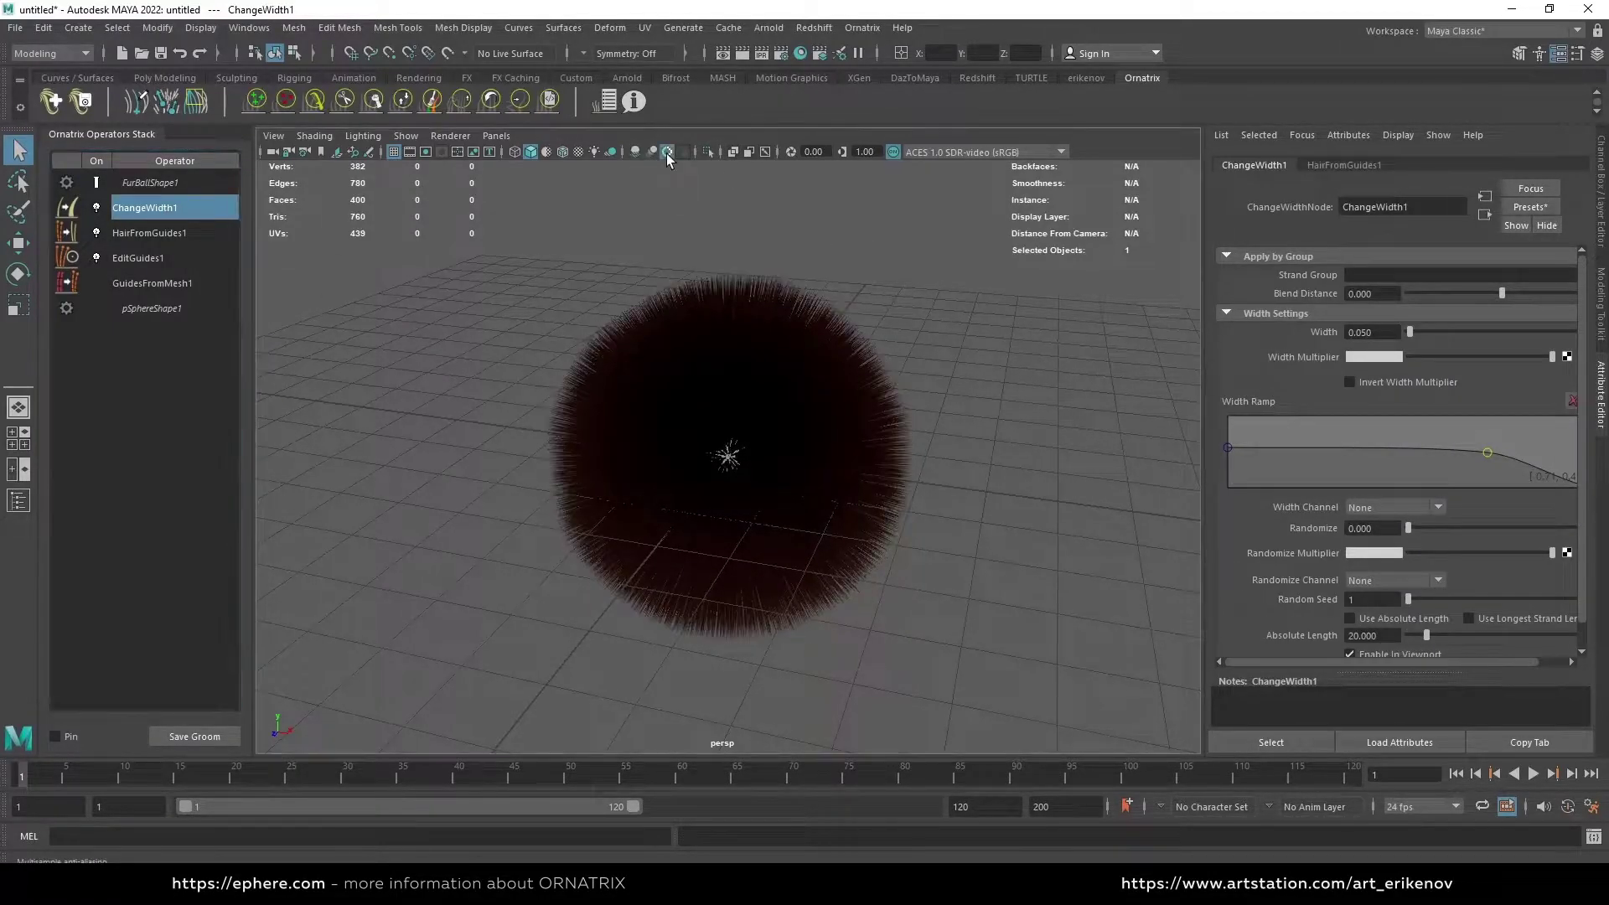
pyautogui.click(633, 154)
pyautogui.click(1368, 333)
pyautogui.write('0.02')
pyautogui.press('Return')
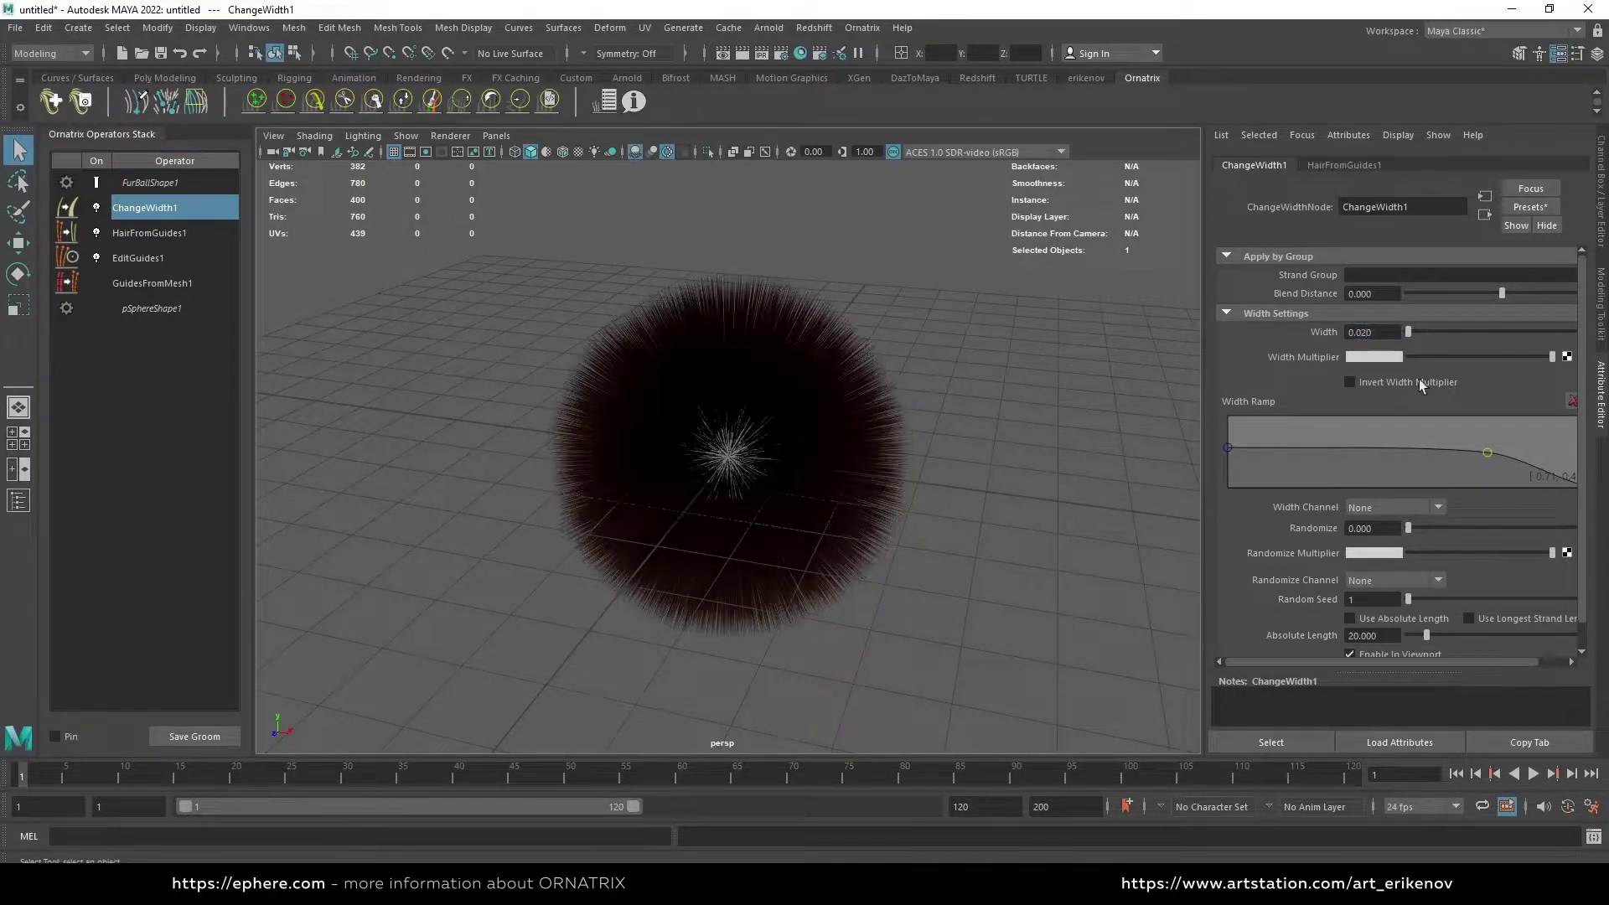
pyautogui.moveTo(1489, 452); pyautogui.dragTo(1492, 459)
pyautogui.moveTo(1230, 450); pyautogui.dragTo(1213, 454)
pyautogui.click(178, 234)
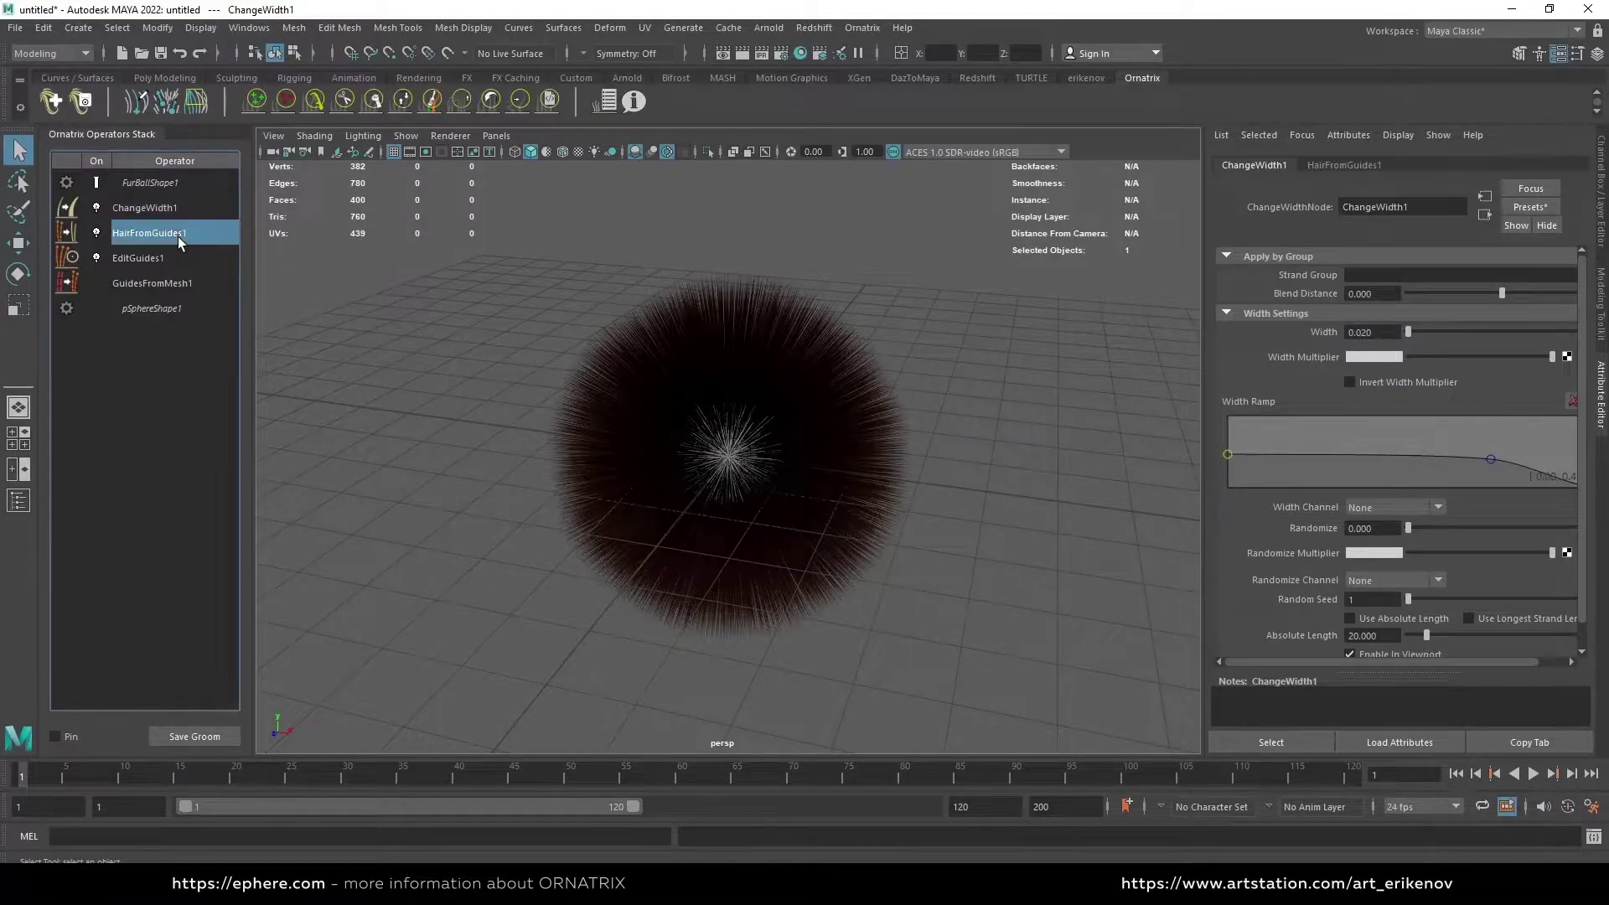
pyautogui.click(862, 28)
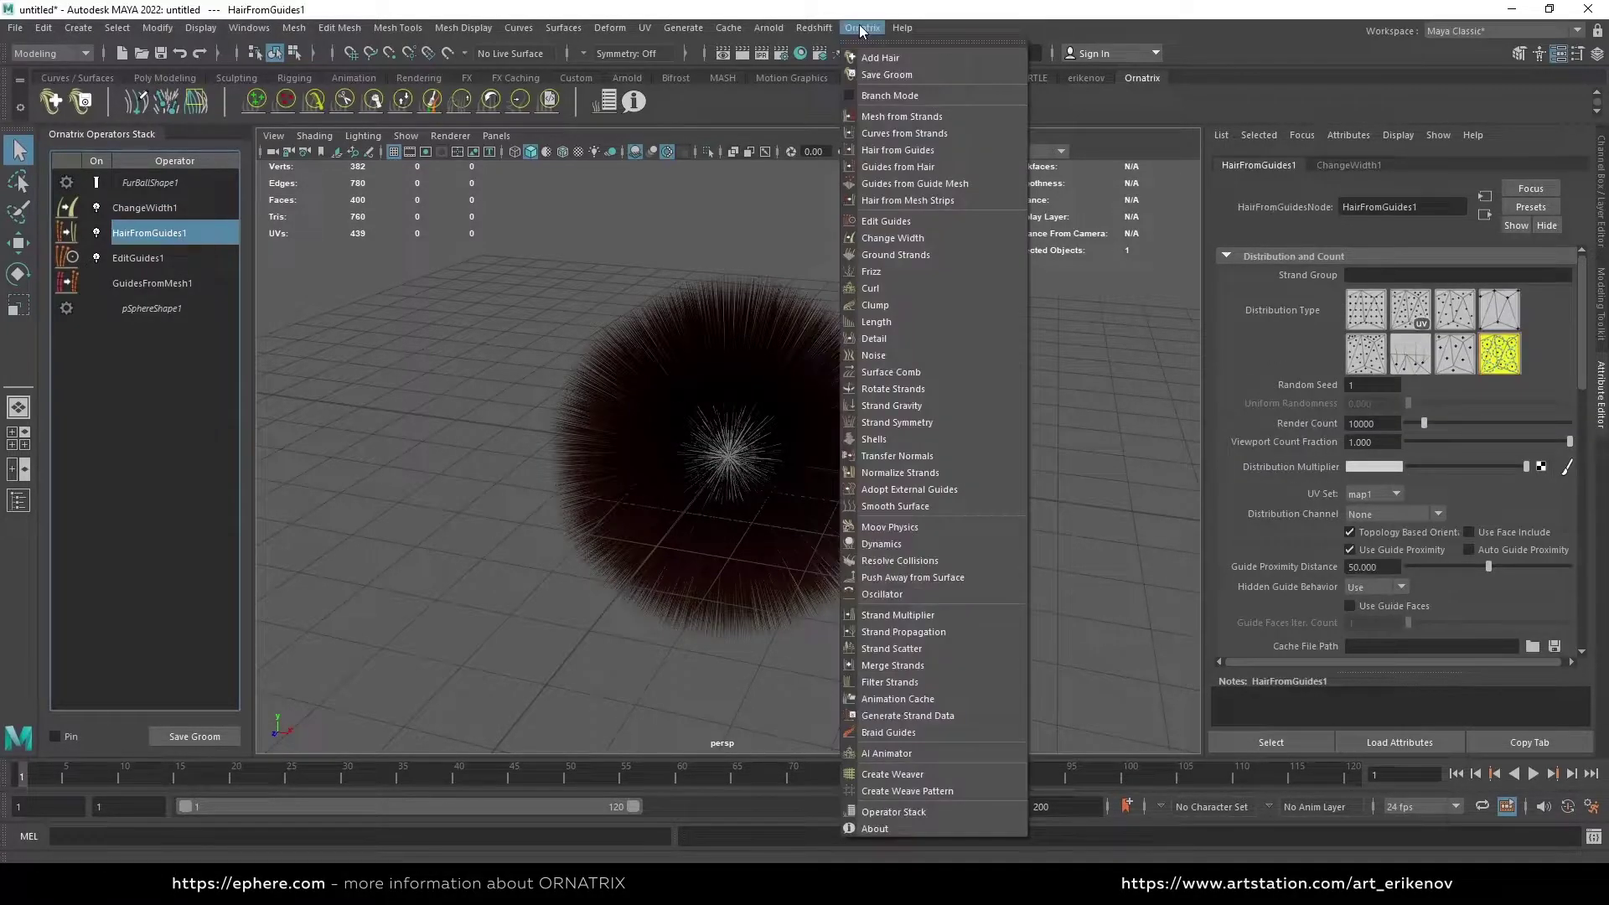
# Add a Clump operator with its create method set to Guides
pyautogui.click(909, 306)
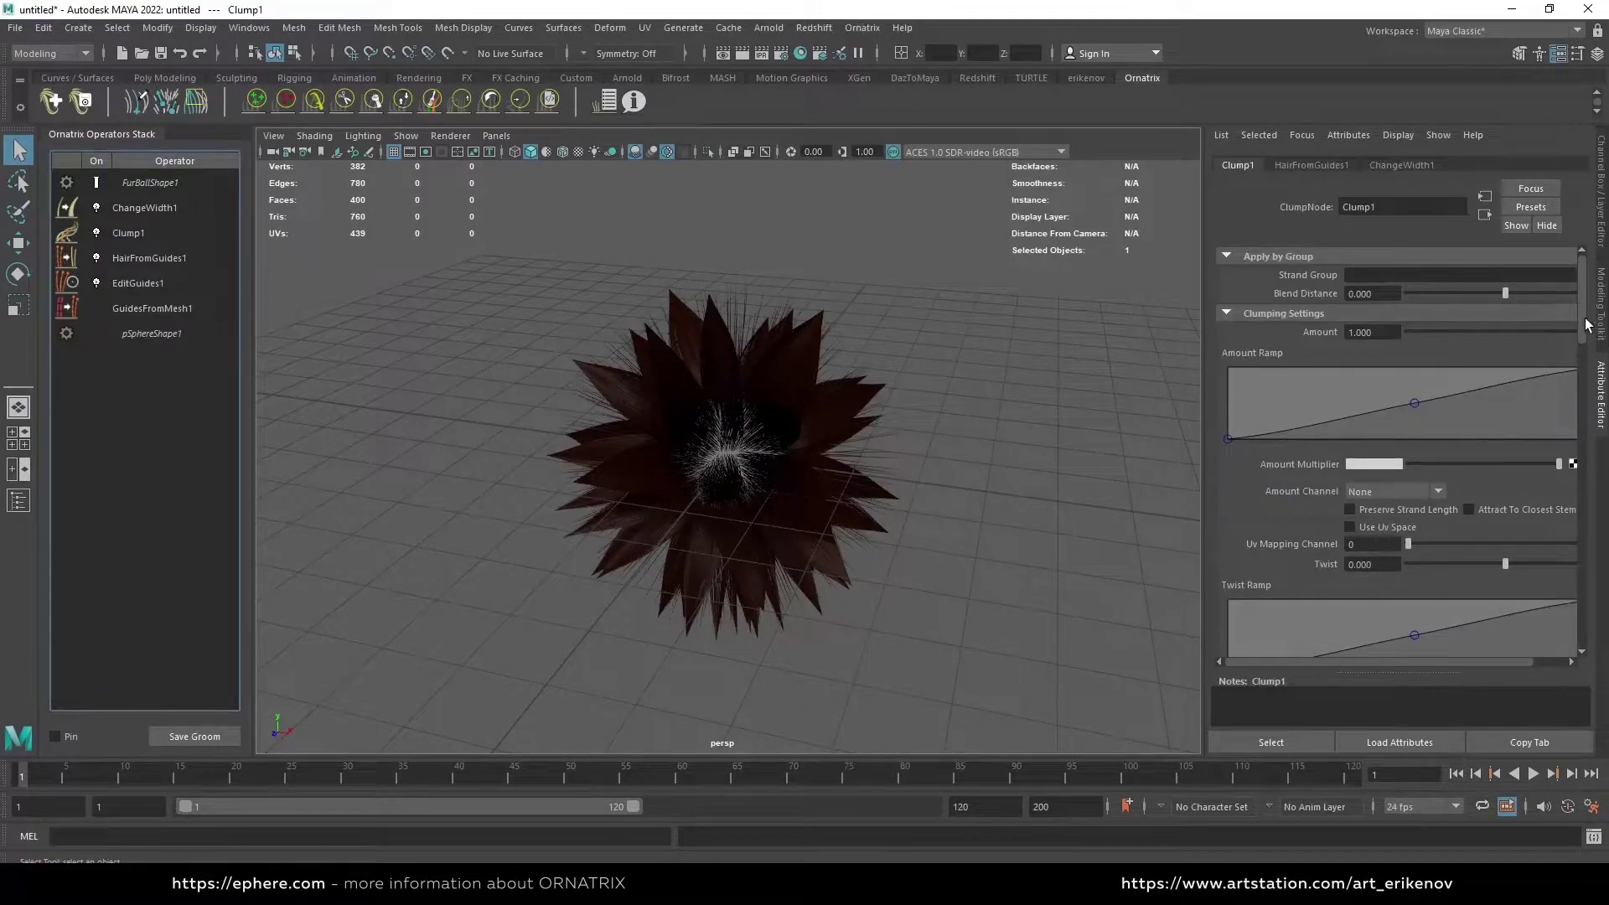
pyautogui.moveTo(1586, 325); pyautogui.dragTo(1584, 495)
pyautogui.click(1427, 407)
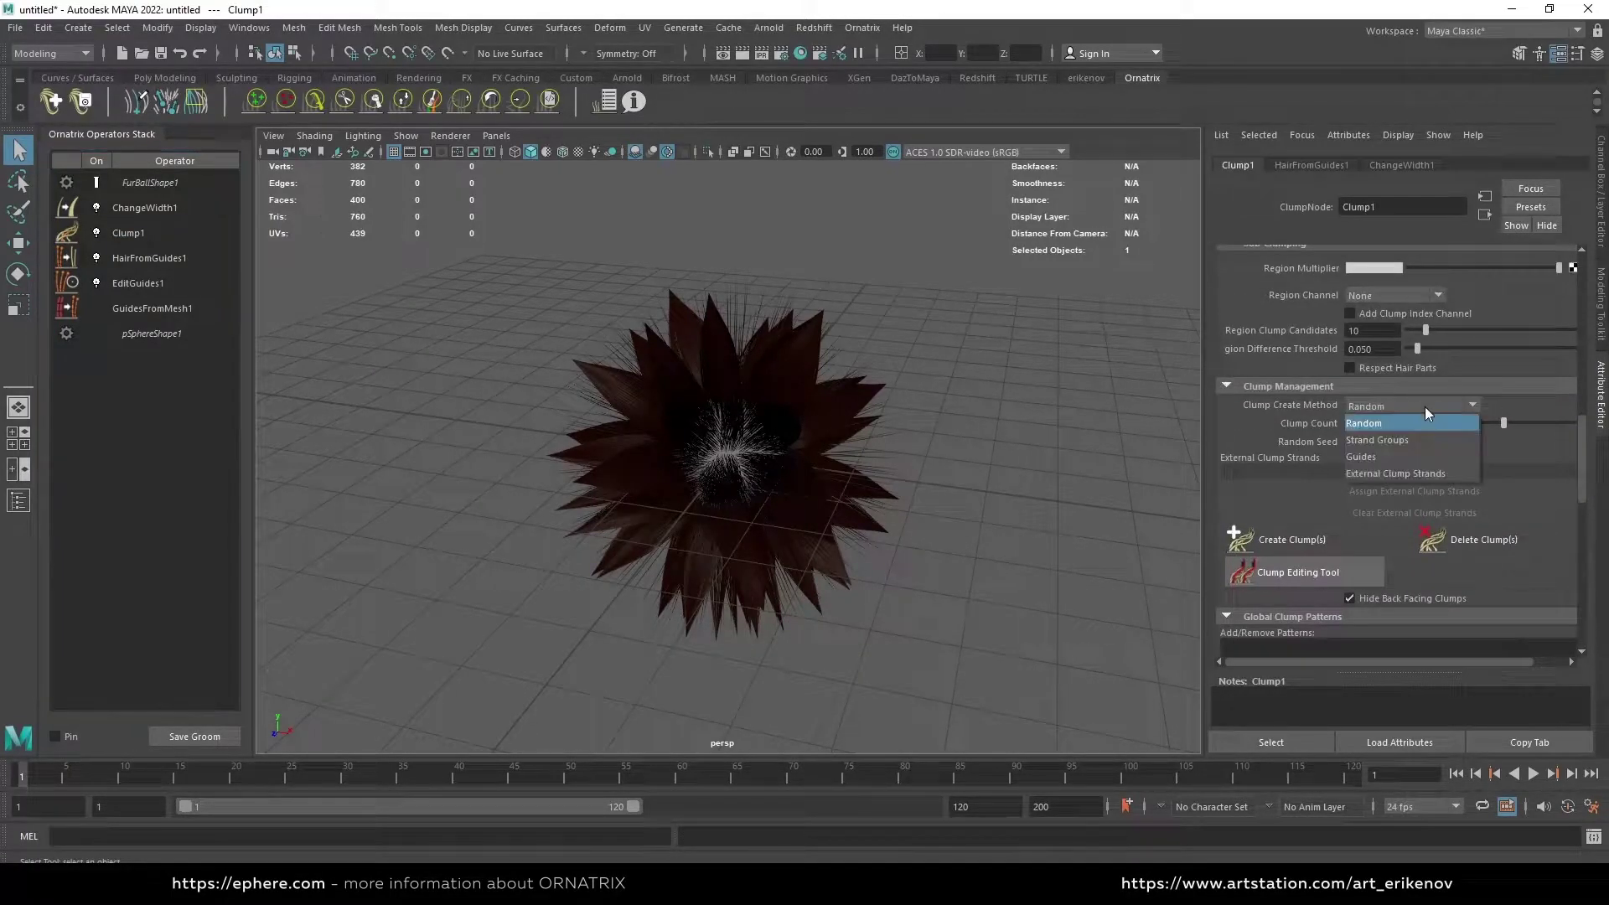
pyautogui.click(1375, 457)
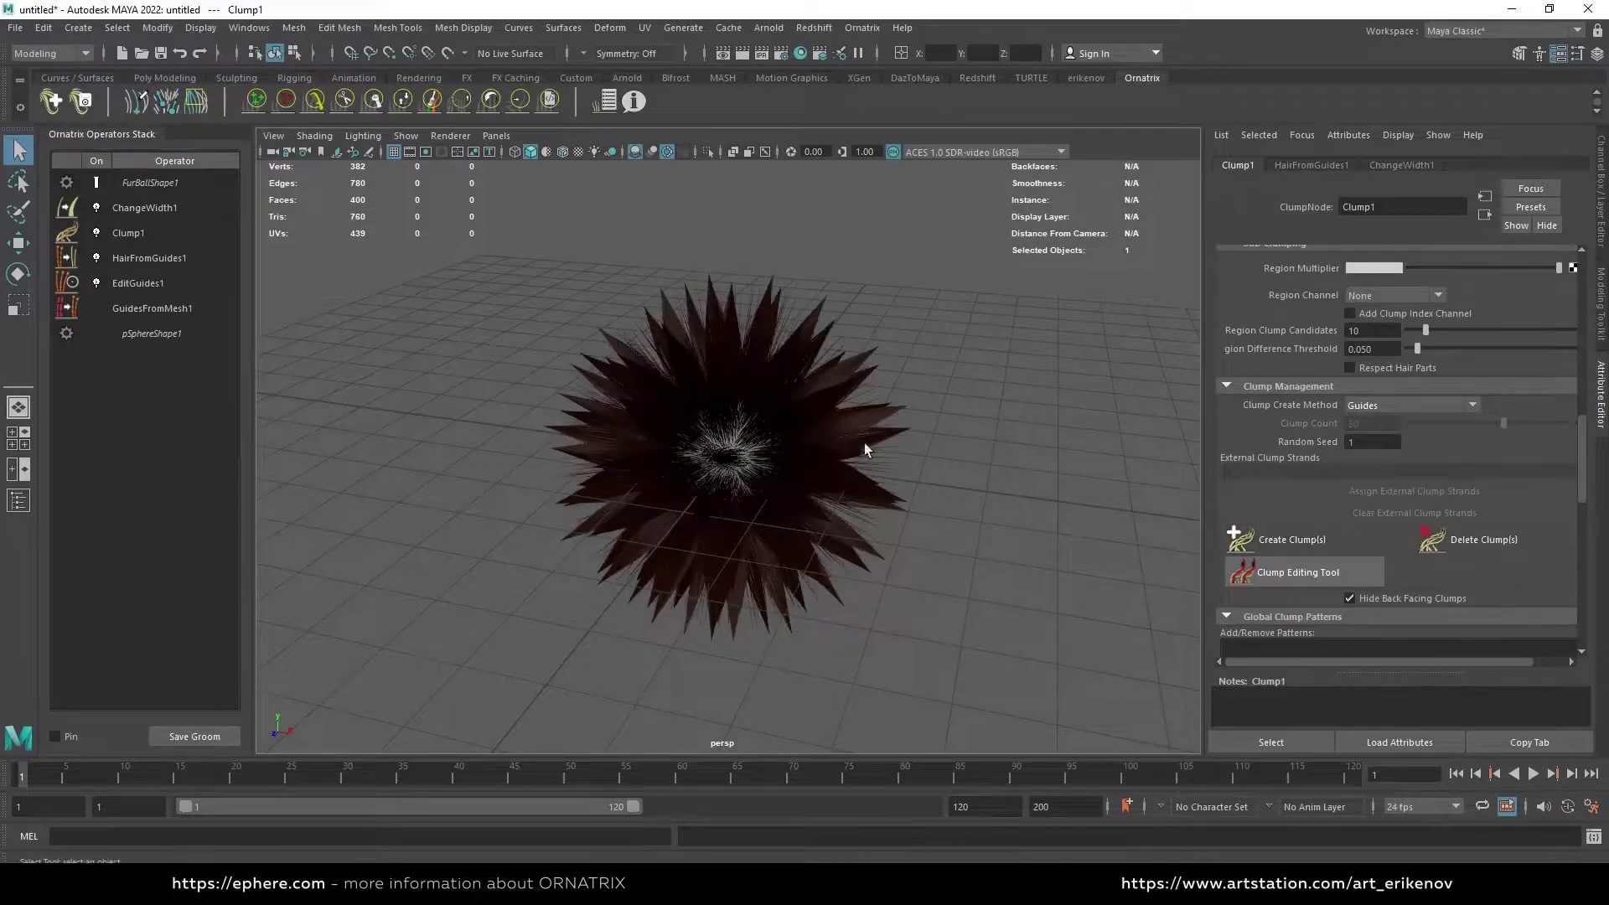
# Add a Frizz operator above Clump1
pyautogui.click(174, 232)
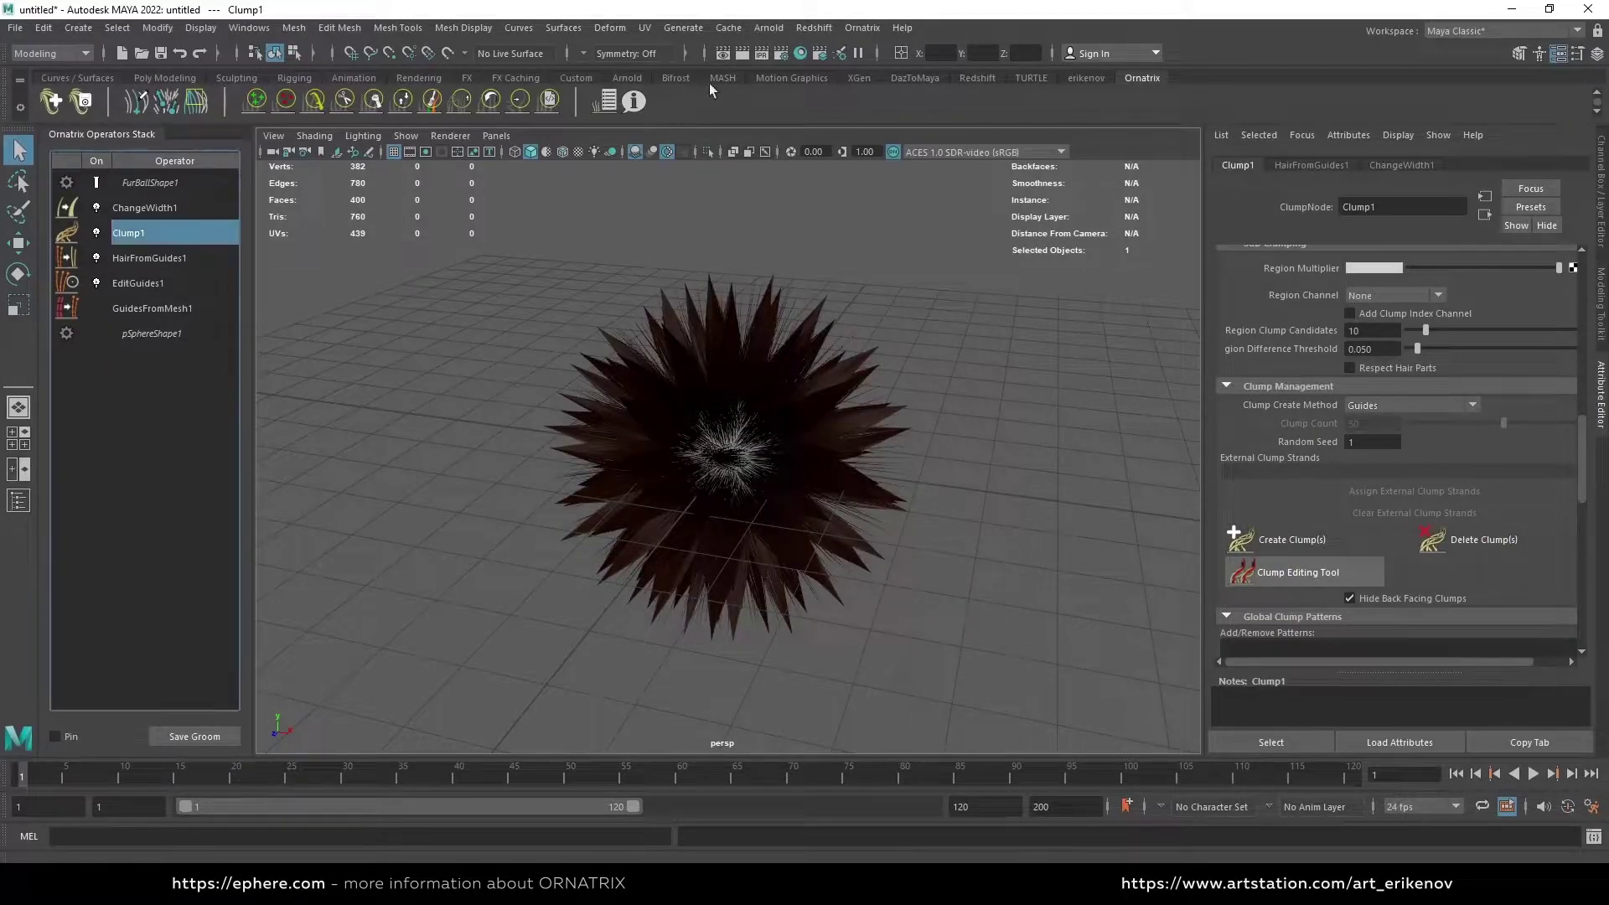
pyautogui.click(862, 28)
pyautogui.click(895, 282)
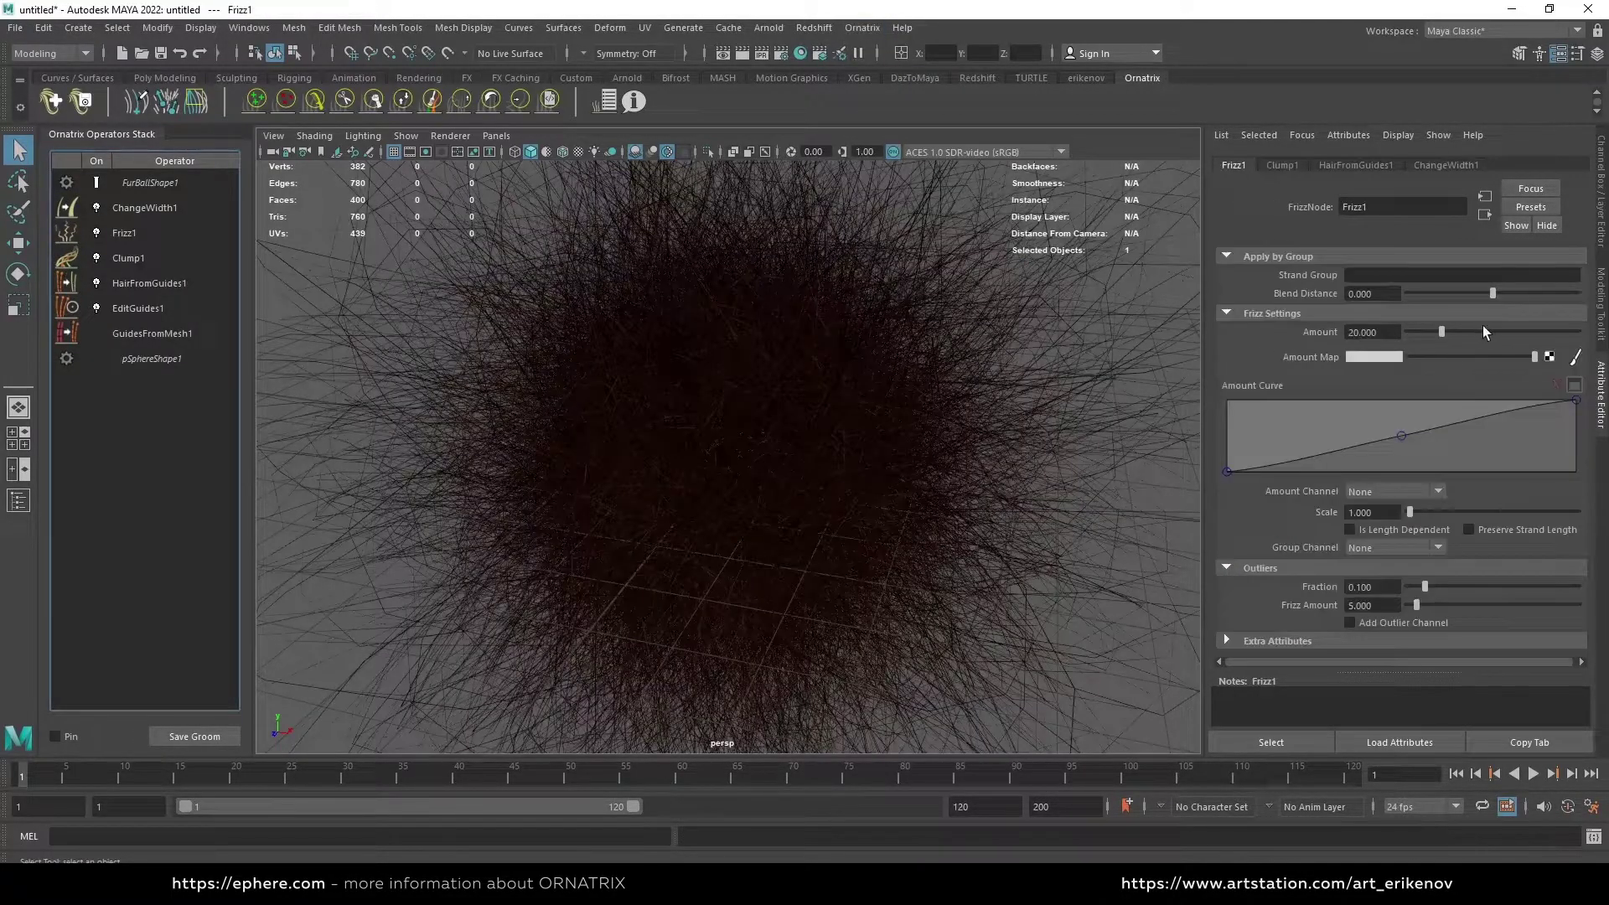
# Set Frizz1 amount to 5 with a lowered amount curve and scale 2
pyautogui.doubleClick(1366, 332)
pyautogui.write('5')
pyautogui.press('Return')
pyautogui.moveTo(1577, 401); pyautogui.dragTo(1592, 470)
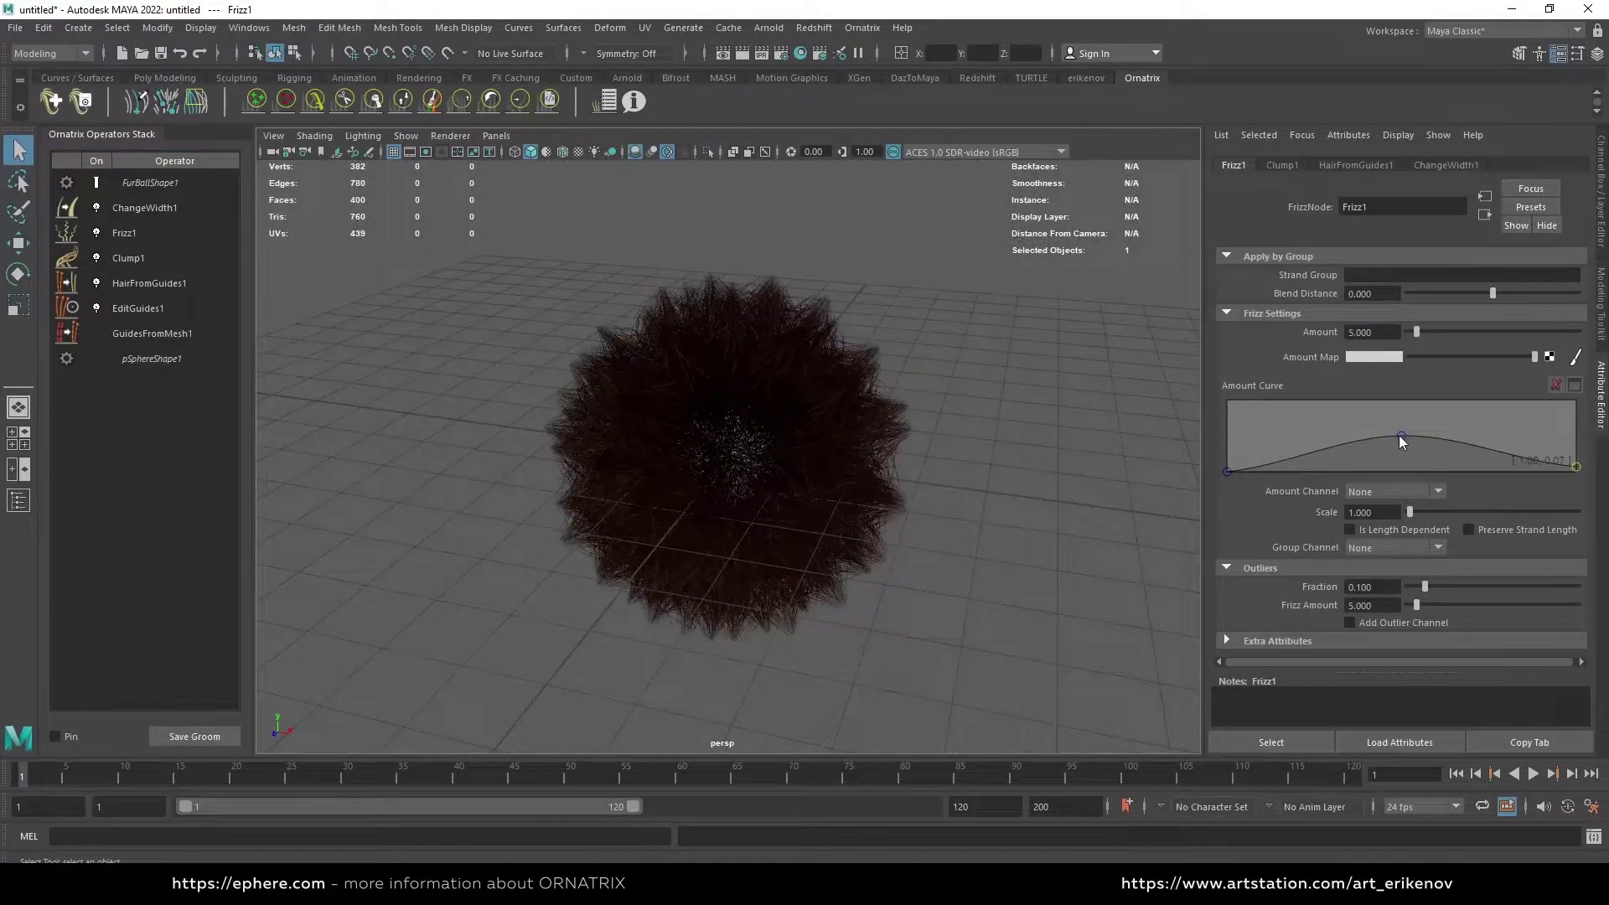
pyautogui.moveTo(1403, 442); pyautogui.dragTo(1319, 458)
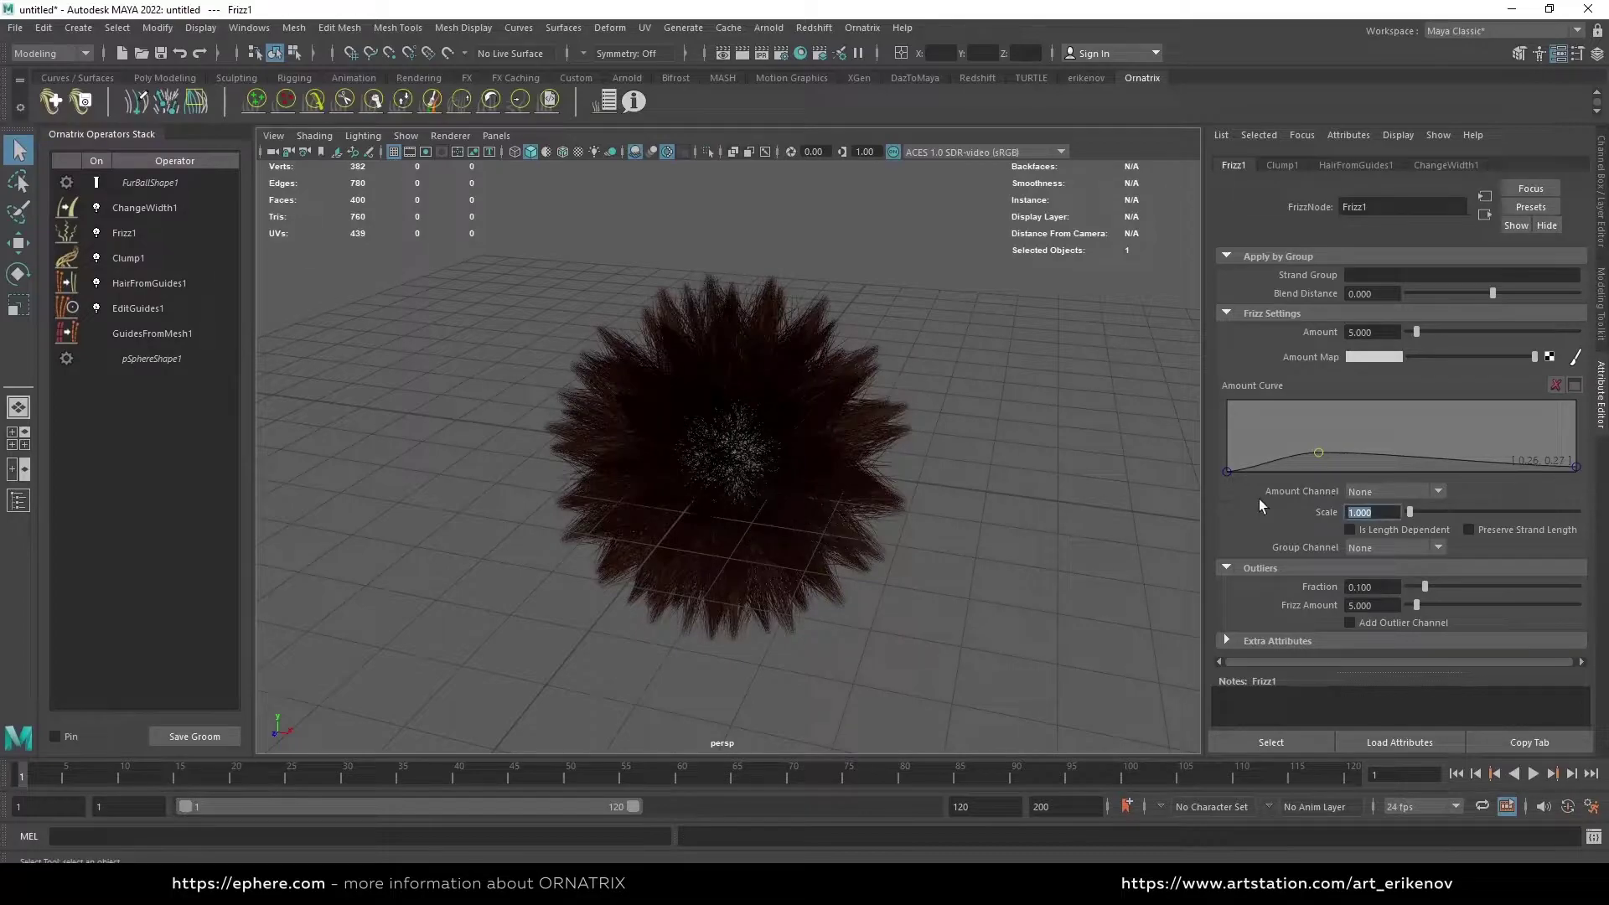
pyautogui.write('2')
pyautogui.press('Return')
pyautogui.keyDown('alt'); pyautogui.moveTo(733, 382); pyautogui.dragTo(671, 402); pyautogui.keyUp('alt')
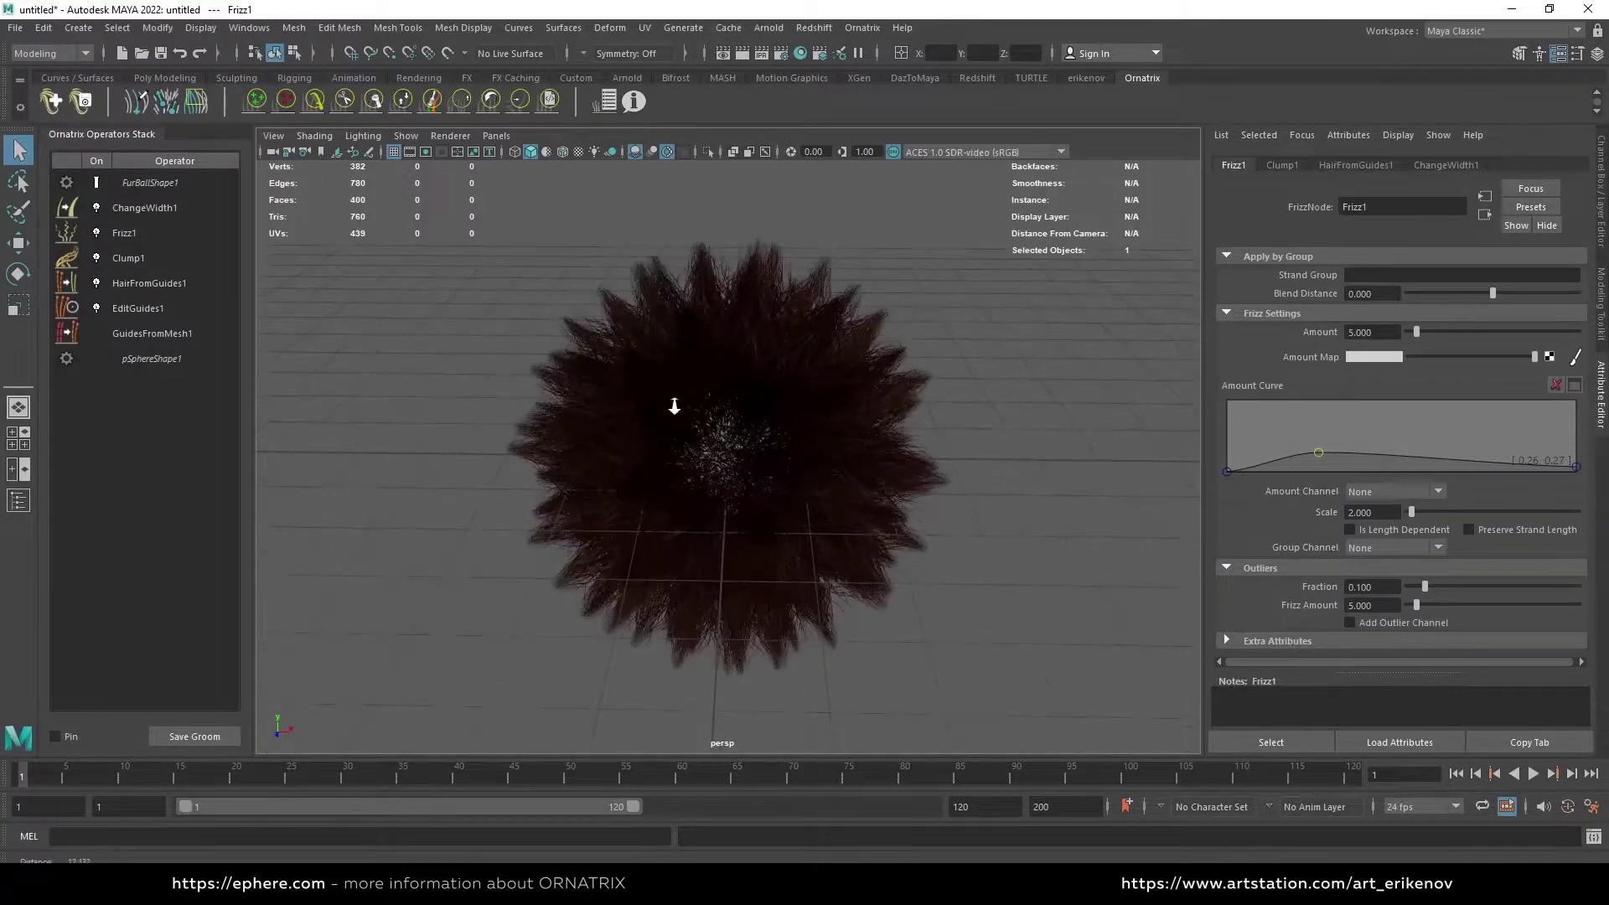
pyautogui.keyDown('alt'); pyautogui.moveTo(671, 403); pyautogui.dragTo(751, 437, button='right'); pyautogui.keyUp('alt')
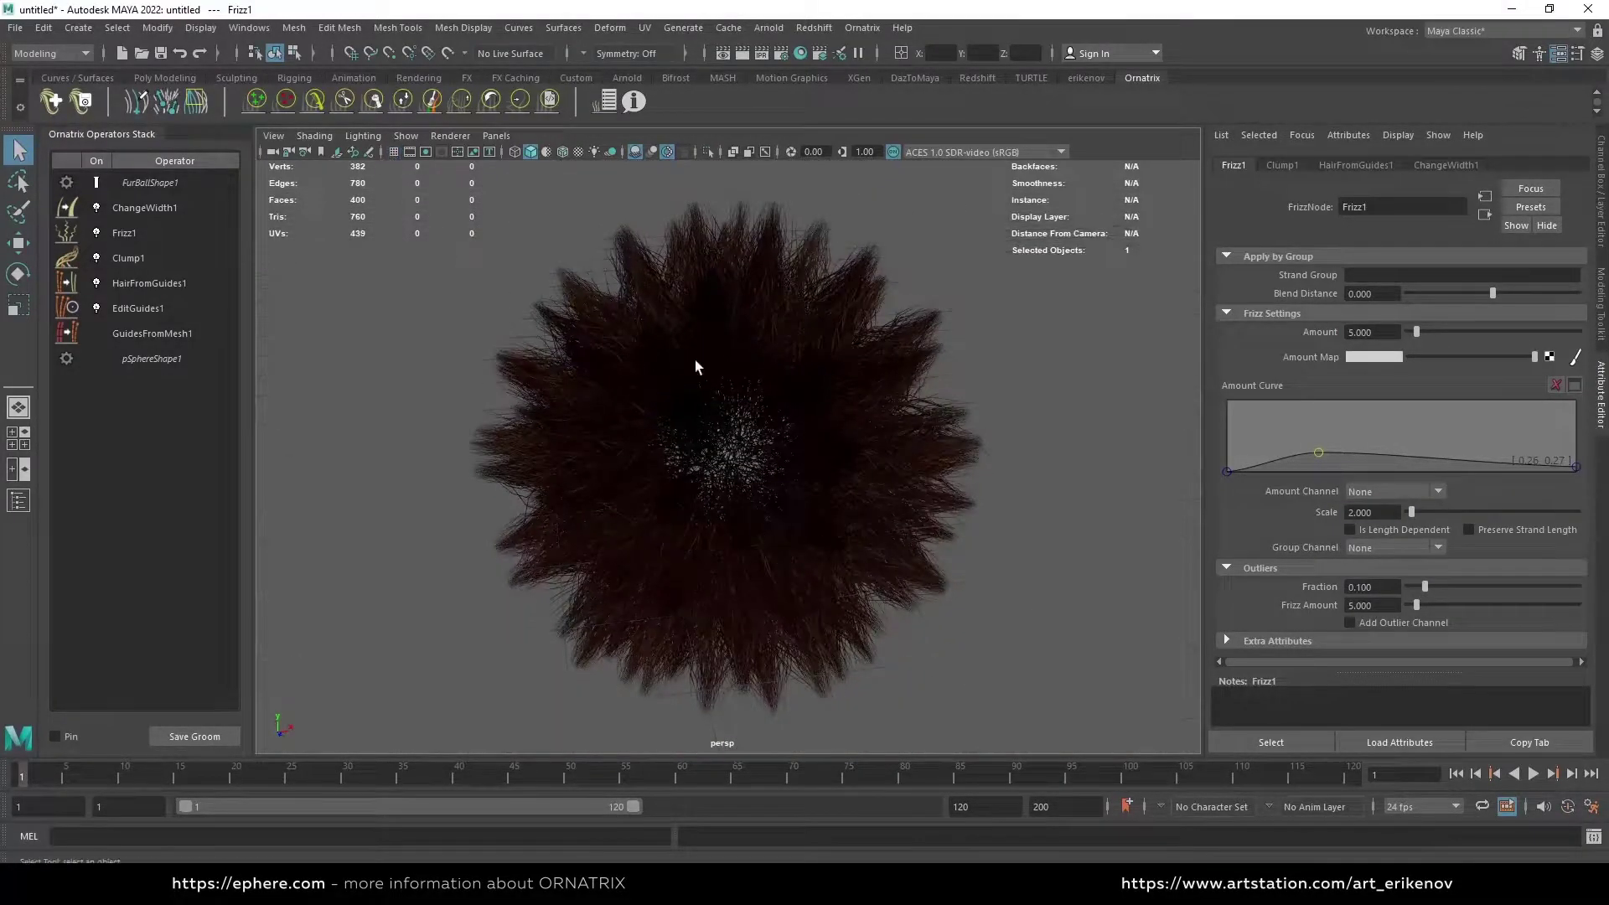
pyautogui.keyDown('alt'); pyautogui.moveTo(697, 363); pyautogui.dragTo(646, 388); pyautogui.keyUp('alt')
pyautogui.keyDown('alt'); pyautogui.moveTo(646, 388); pyautogui.dragTo(744, 400, button='right'); pyautogui.keyUp('alt')
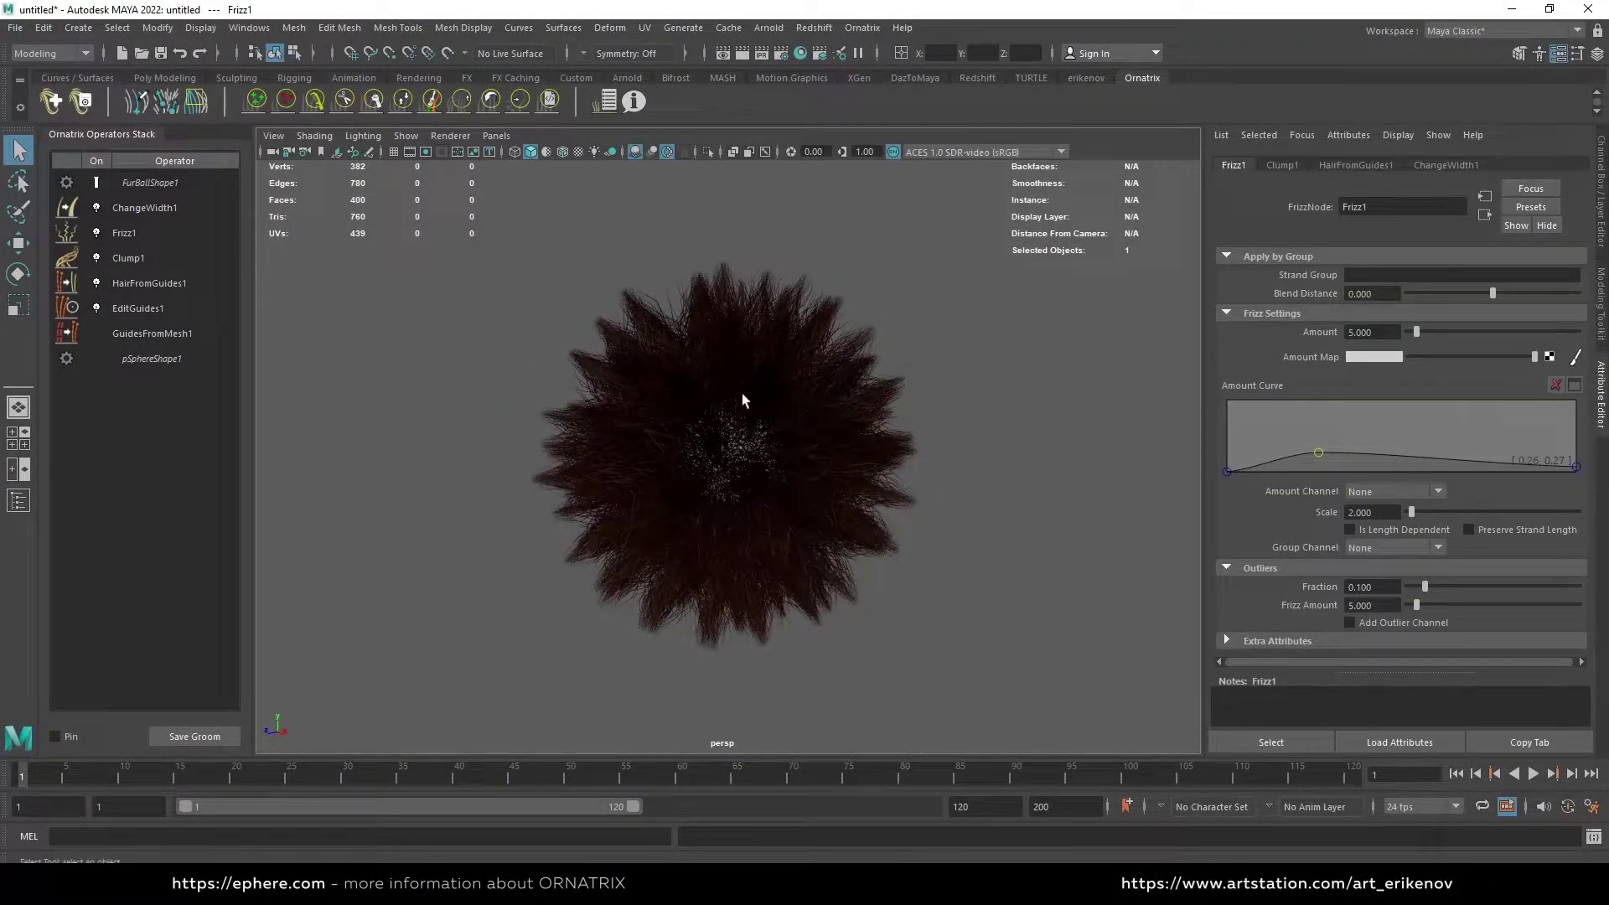
# Turn off hair generation and add, then remove, a Length operator above EditGuides1
pyautogui.click(96, 282)
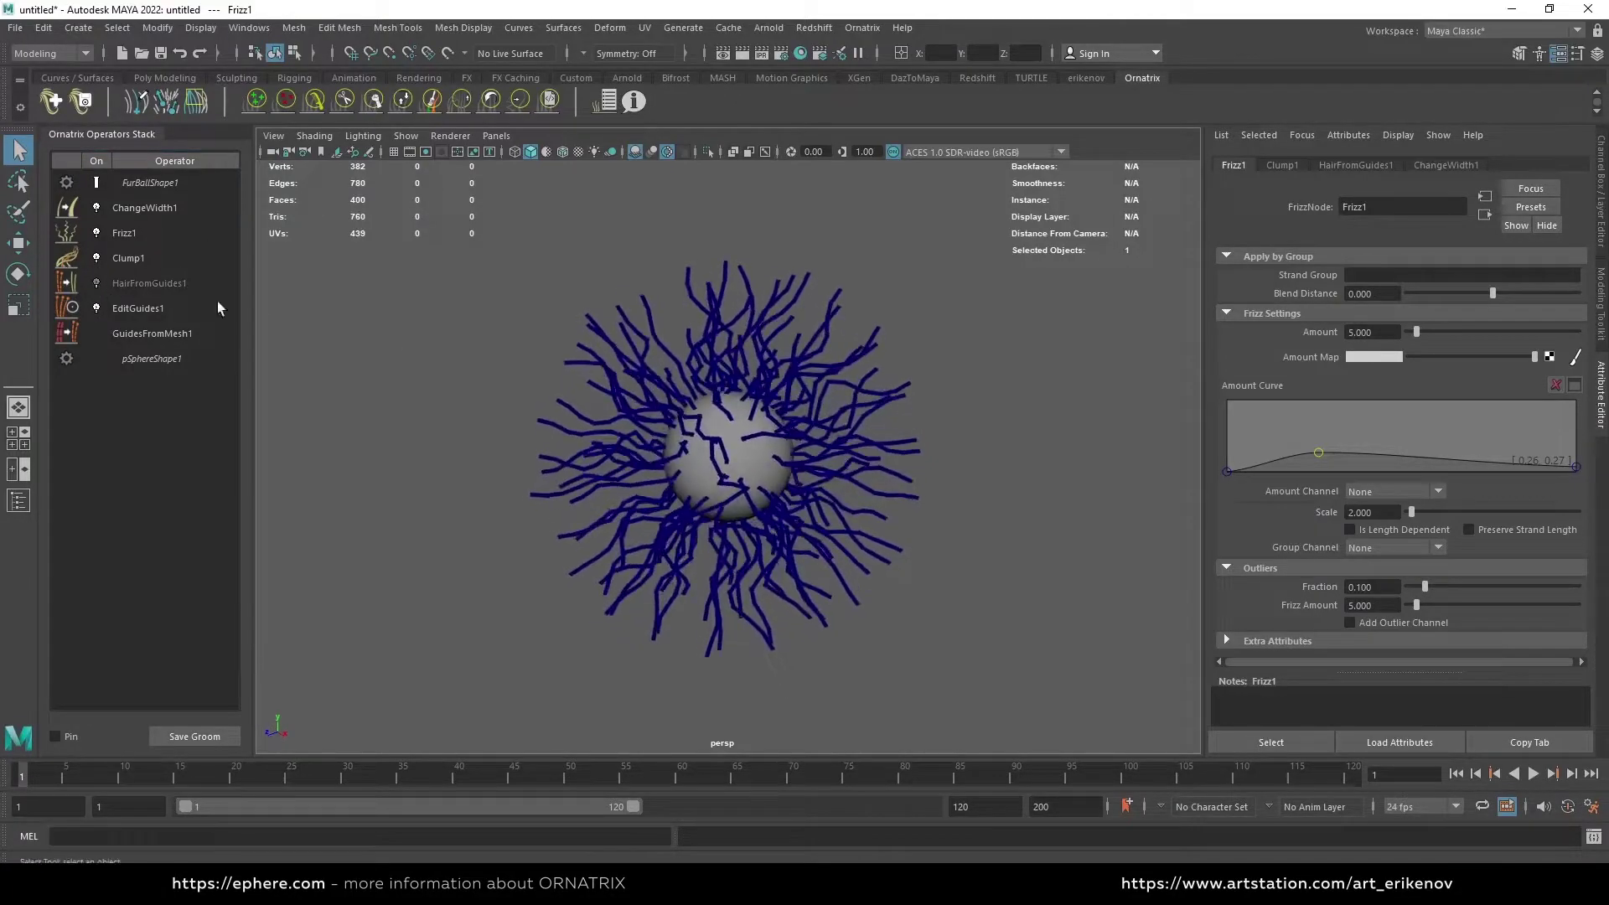
pyautogui.click(158, 282)
pyautogui.click(142, 308)
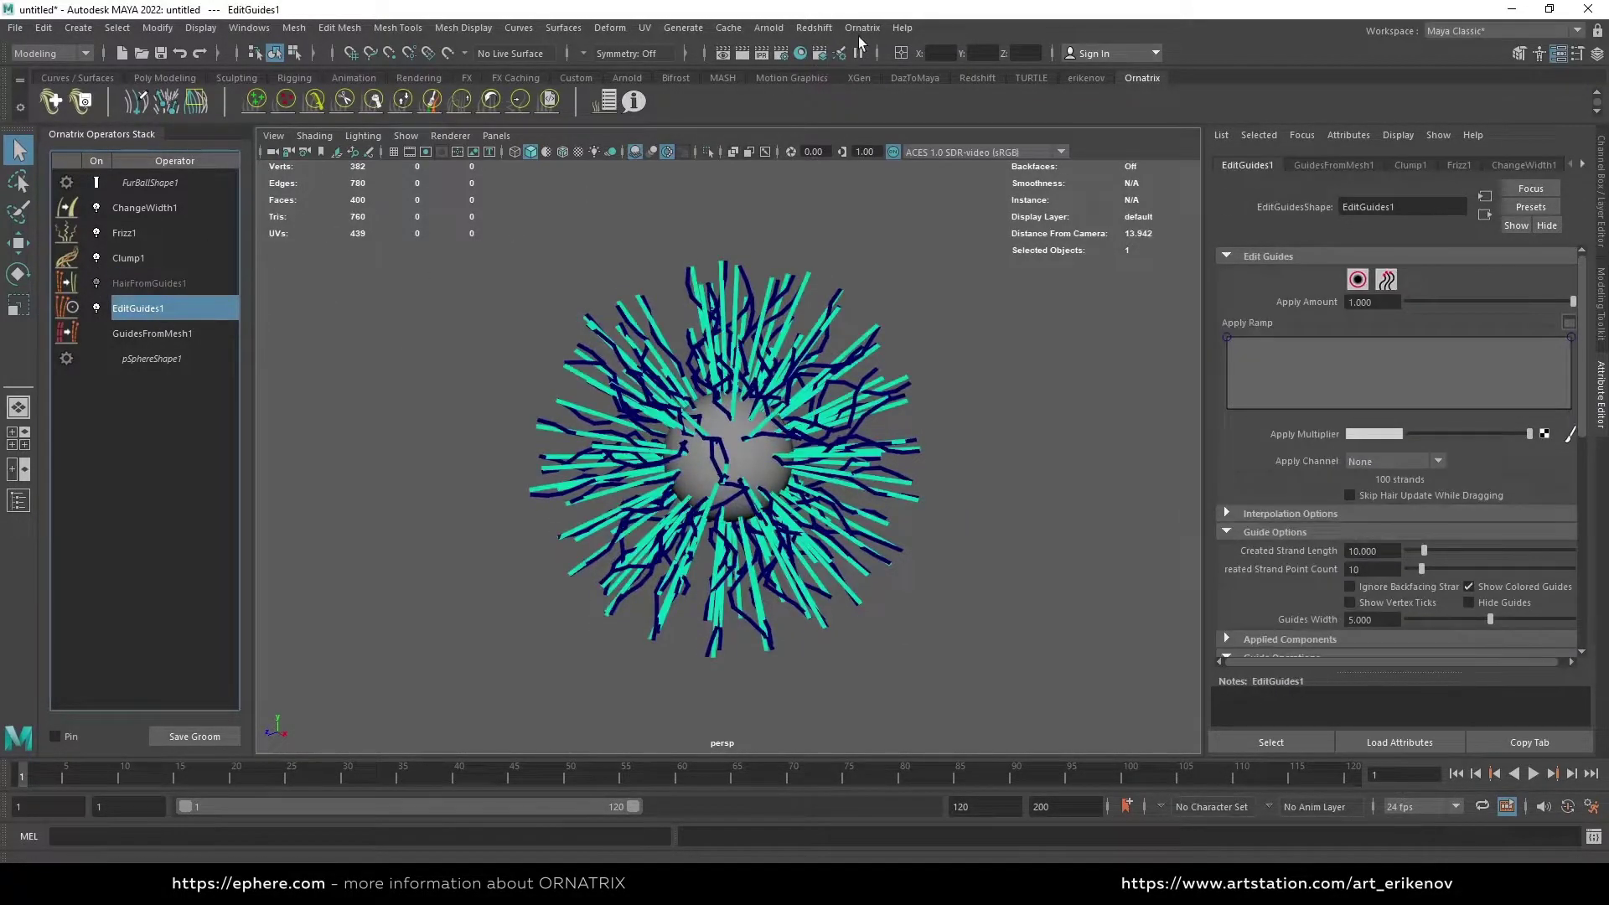
pyautogui.click(862, 27)
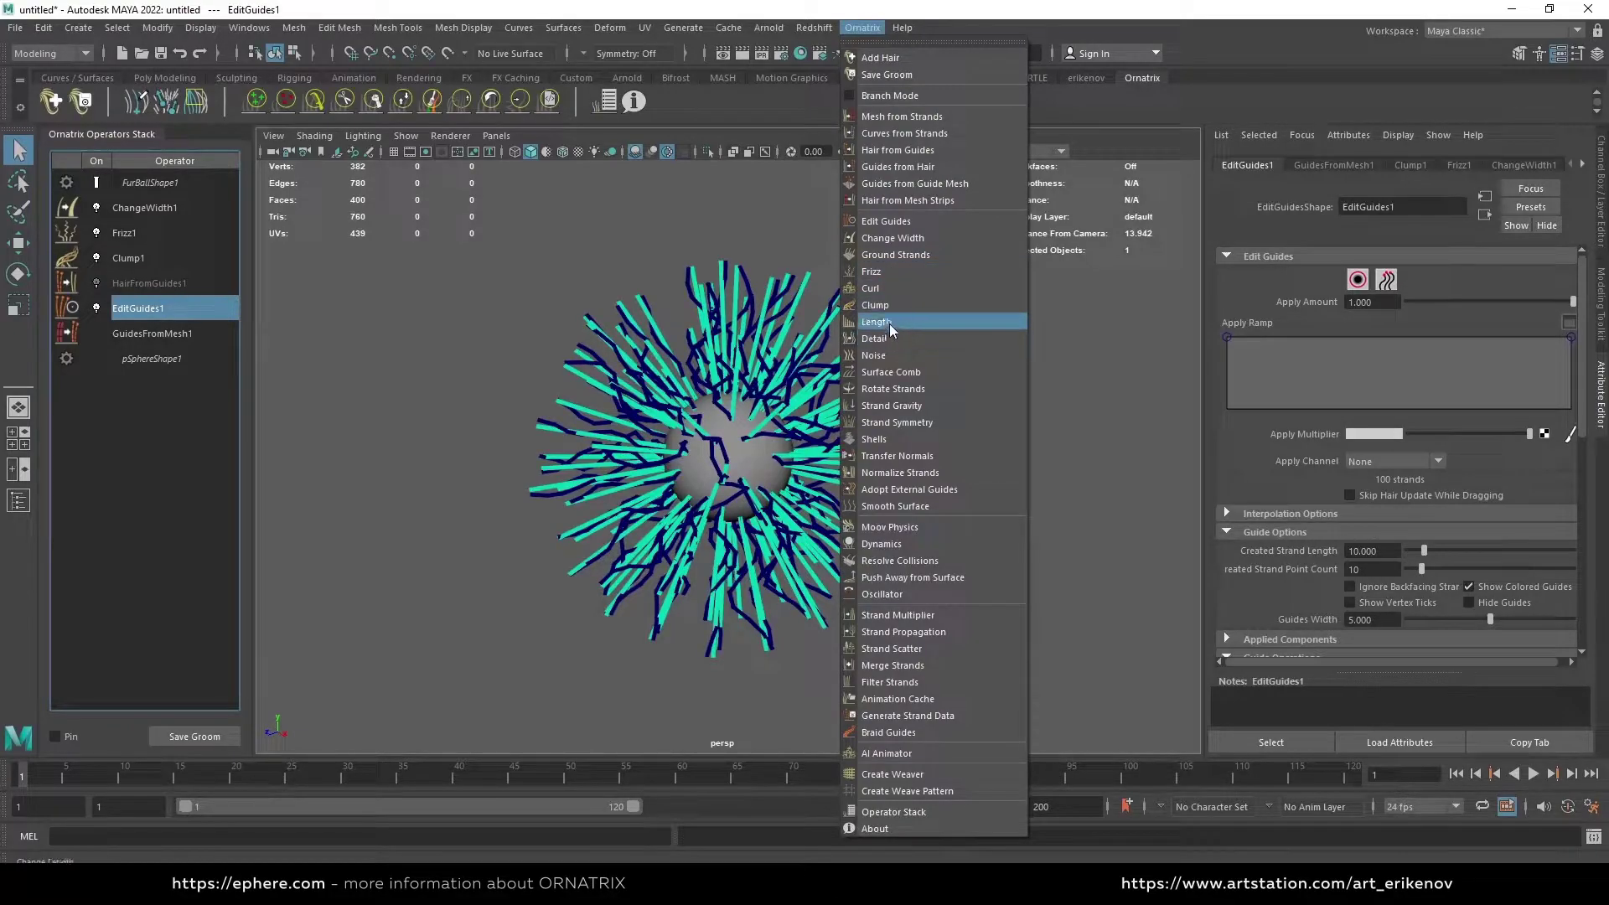
pyautogui.click(877, 322)
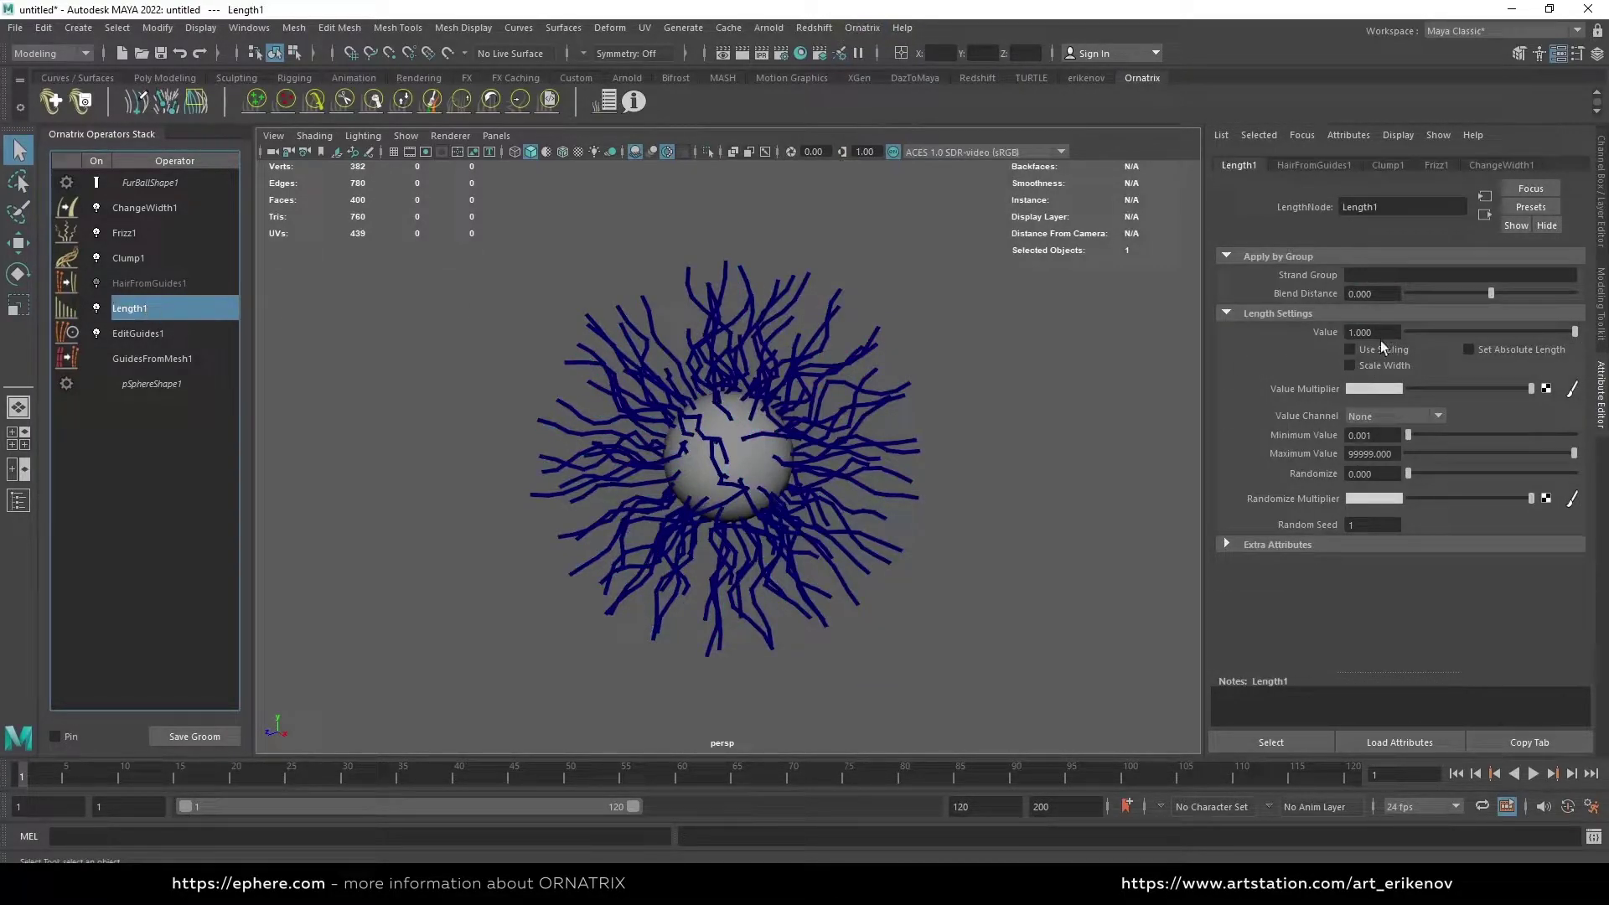
pyautogui.rightClick(139, 309)
pyautogui.click(201, 403)
# Add a Detail operator above EditGuides1 with view point count 30, leaving hair generation off
pyautogui.click(142, 309)
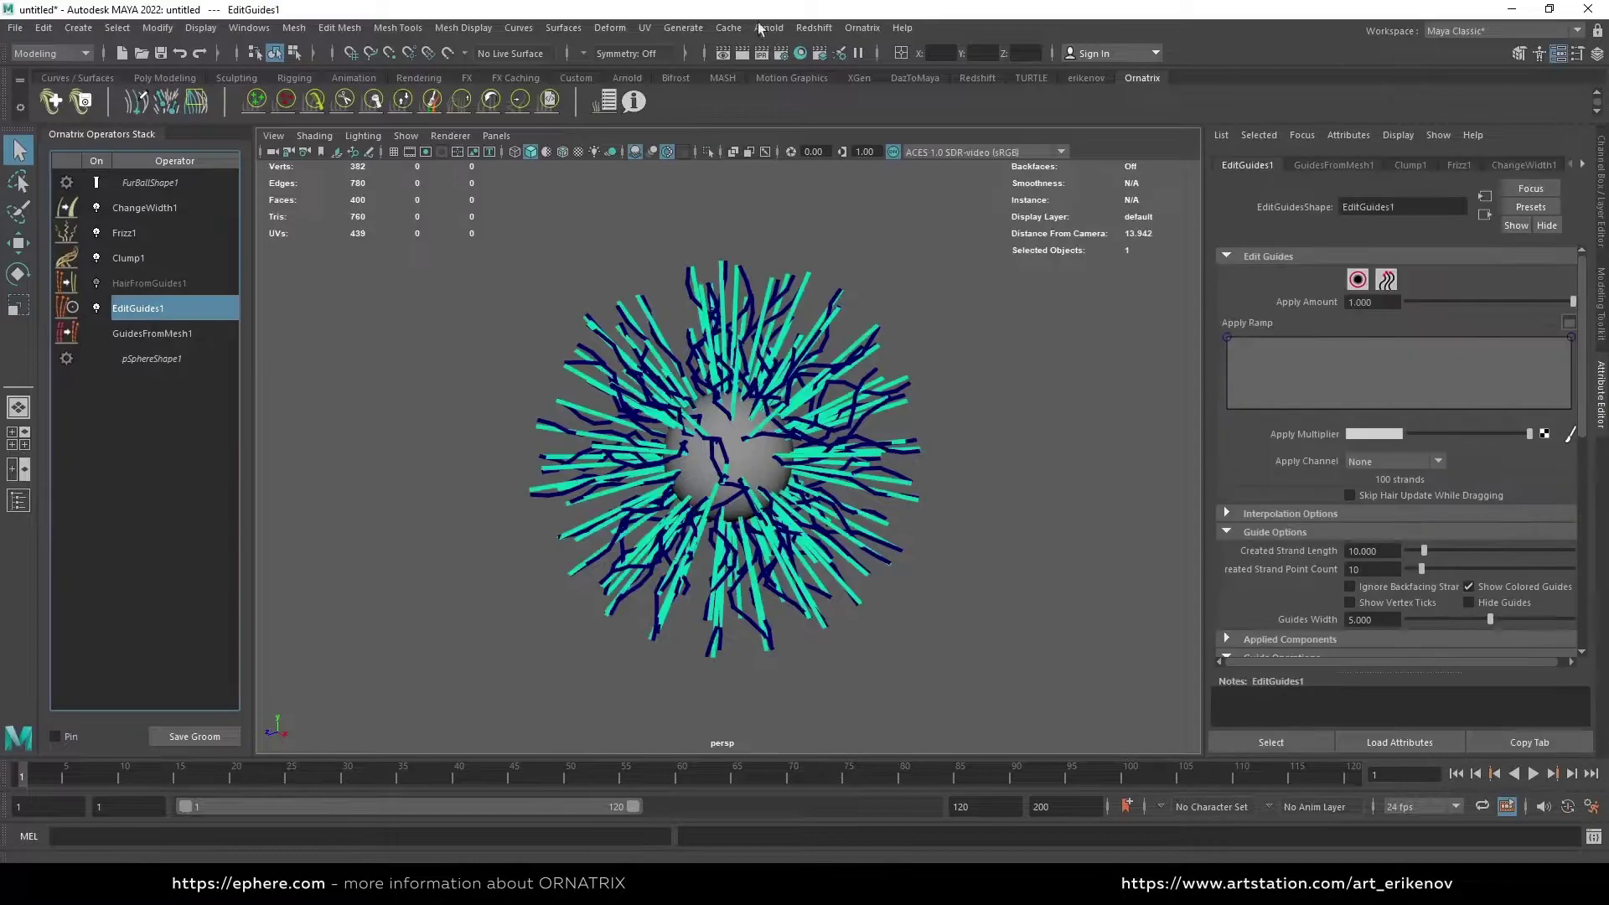
pyautogui.click(861, 27)
pyautogui.click(875, 339)
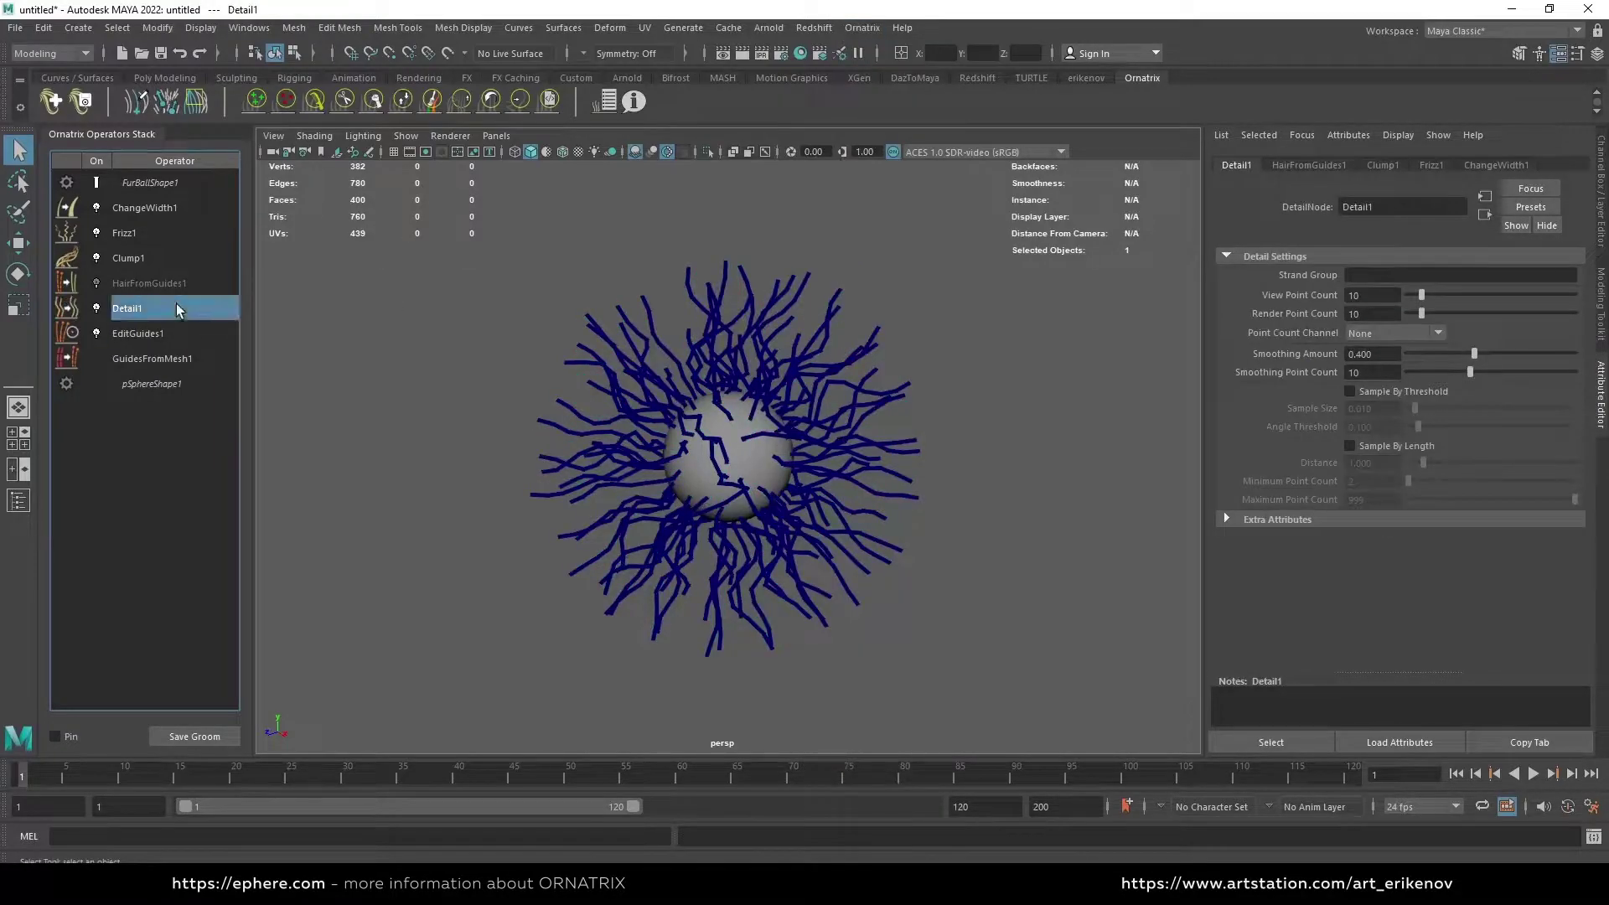
pyautogui.moveTo(1421, 296); pyautogui.dragTo(1455, 295)
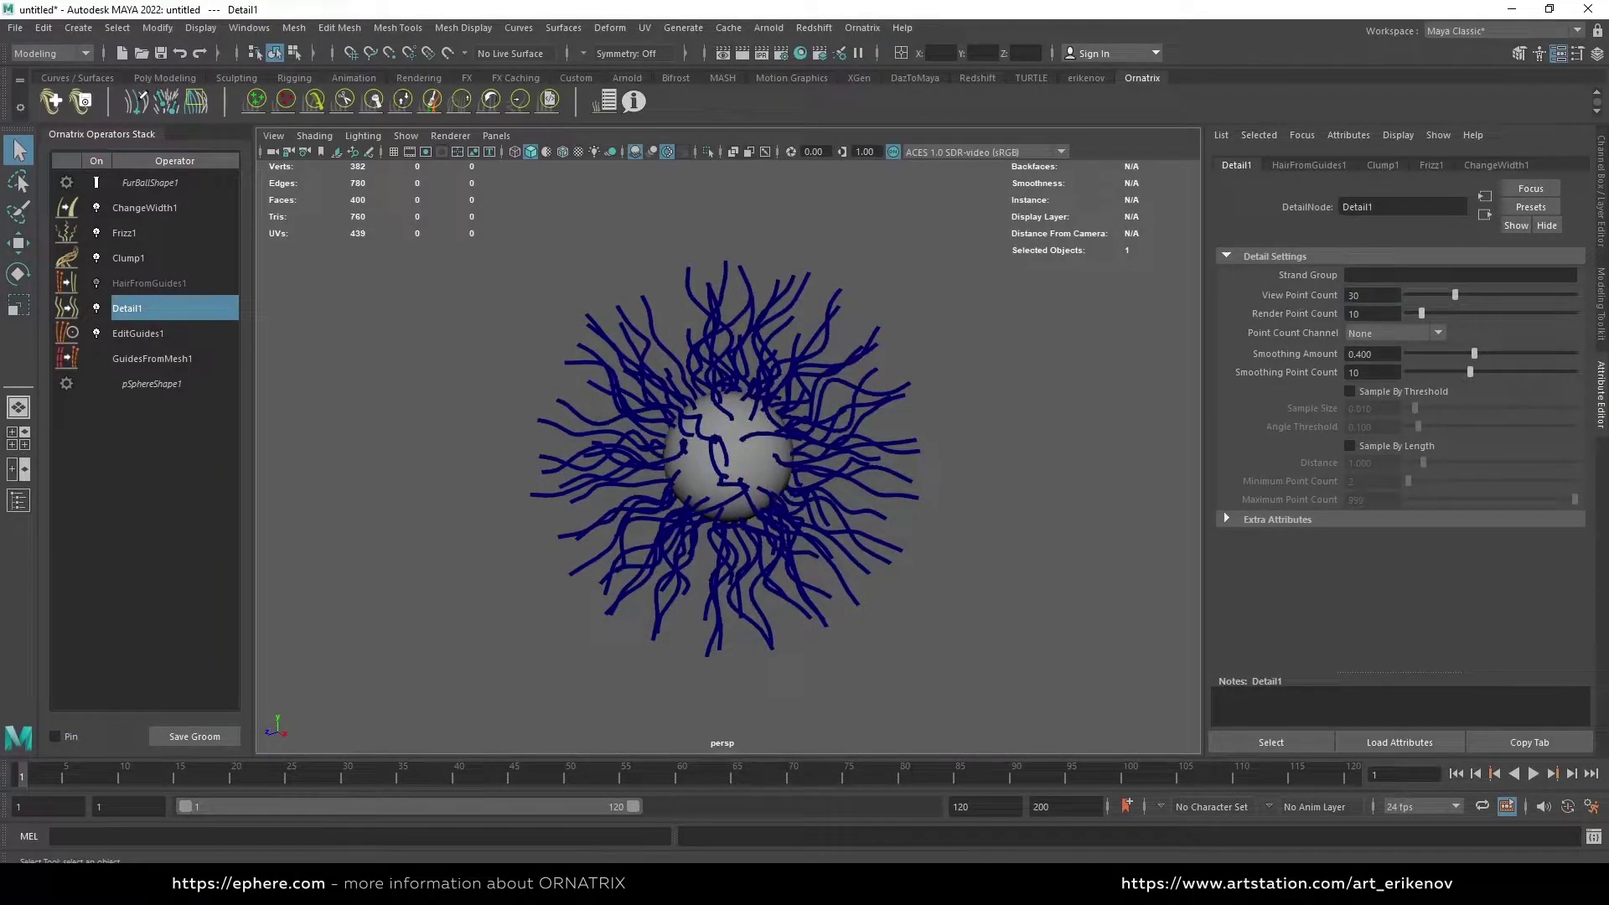
pyautogui.click(149, 283)
pyautogui.click(96, 283)
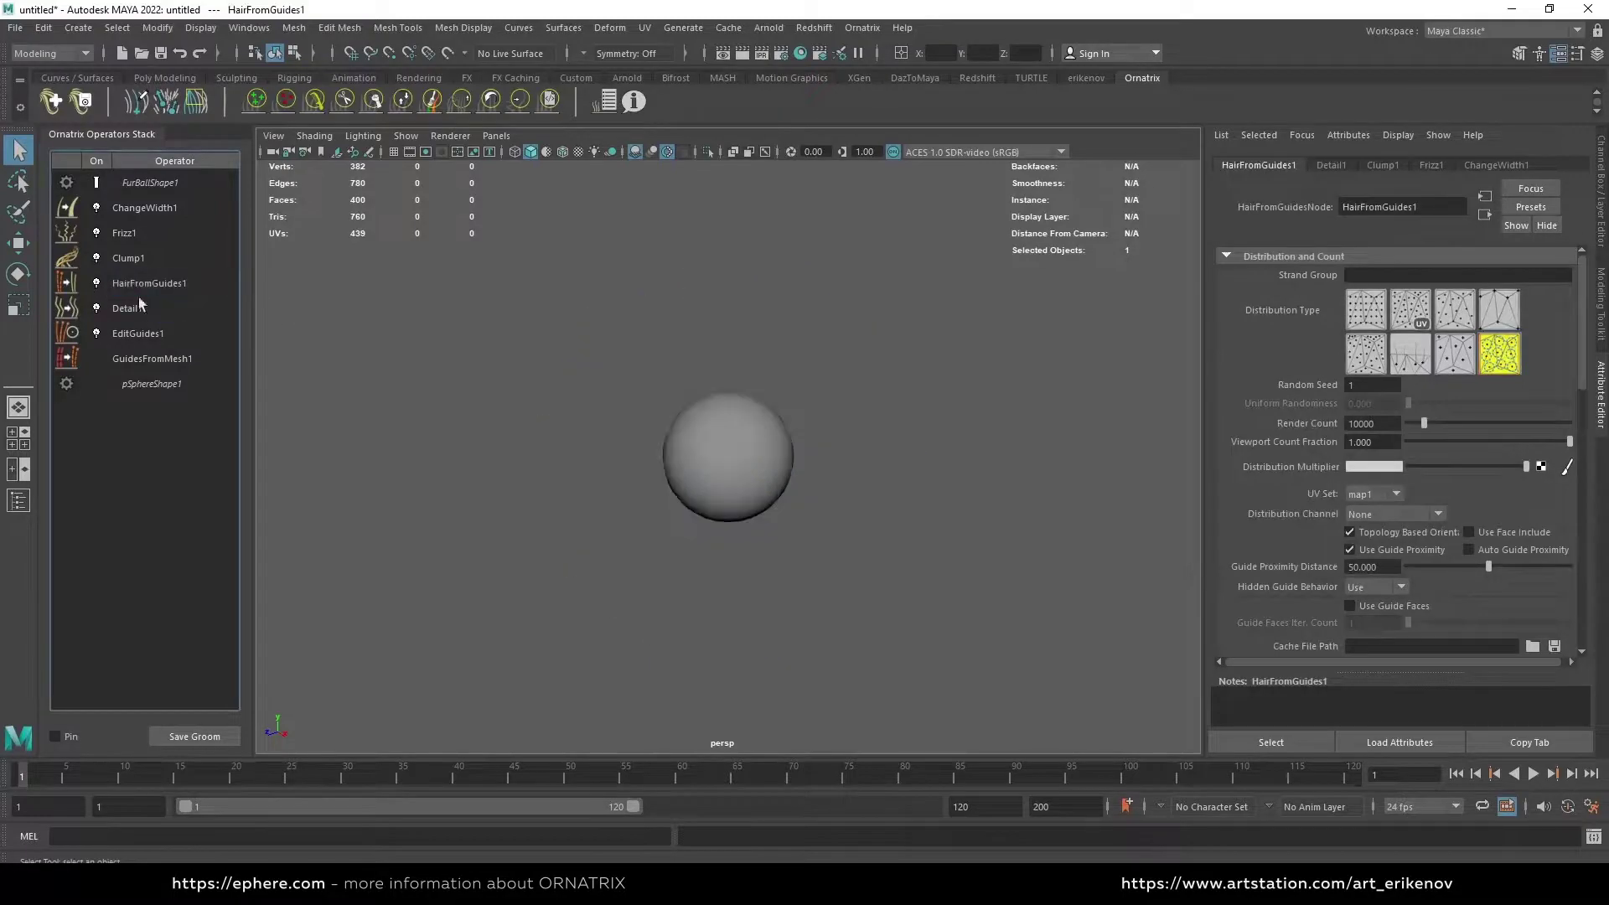
pyautogui.keyDown('alt'); pyautogui.moveTo(758, 363); pyautogui.dragTo(768, 361); pyautogui.keyUp('alt')
pyautogui.keyDown('alt'); pyautogui.moveTo(768, 361); pyautogui.dragTo(771, 398, button='right'); pyautogui.keyUp('alt')
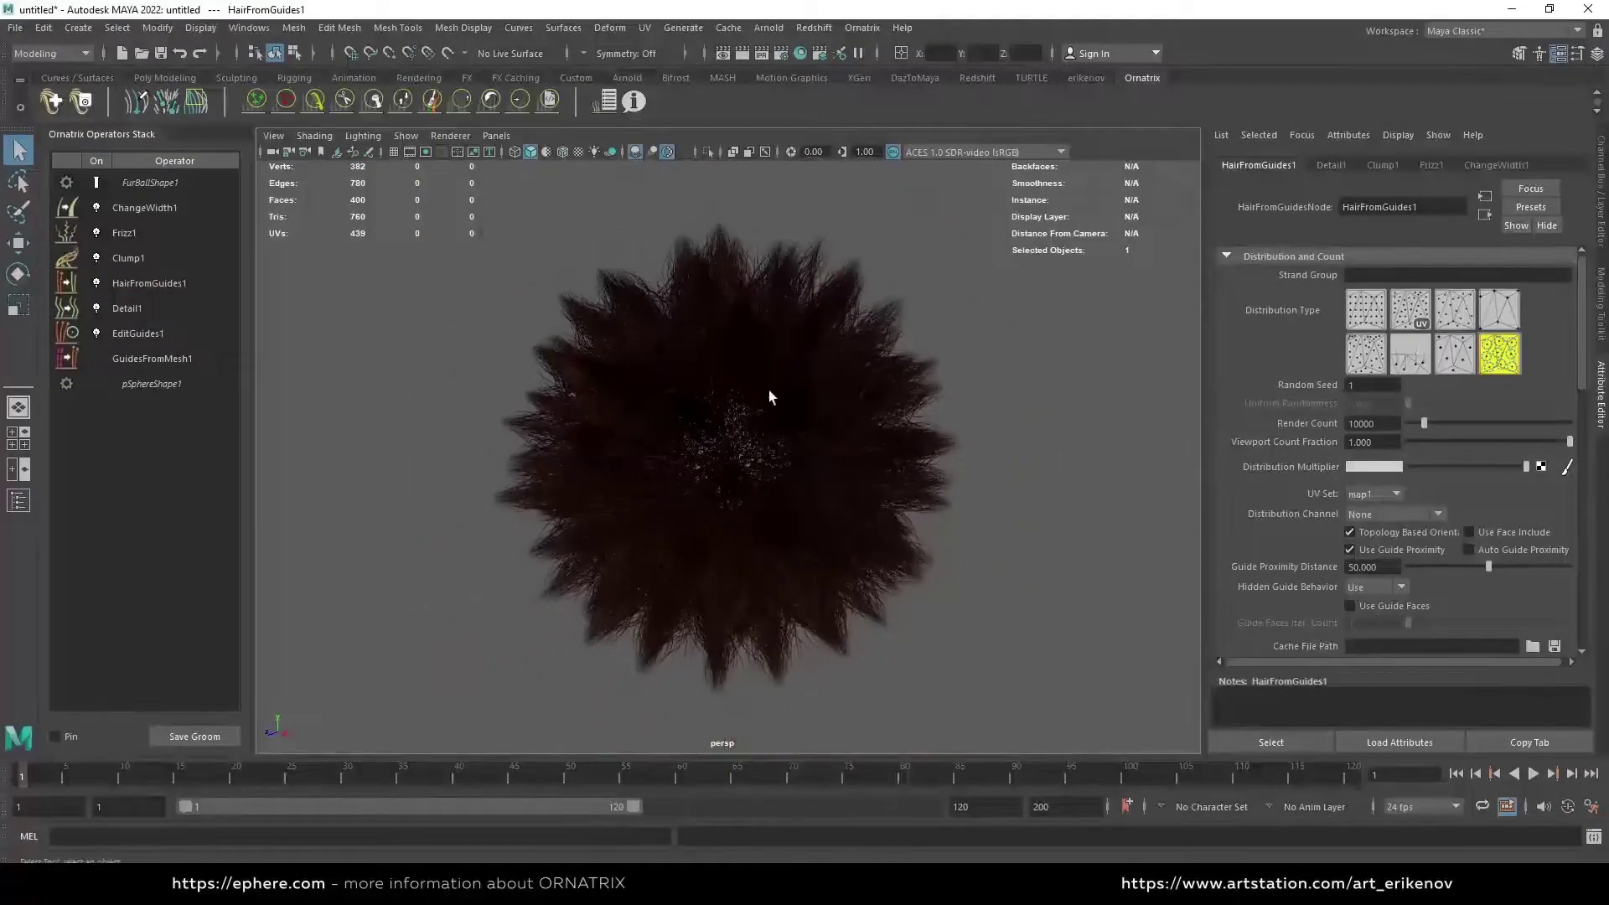
pyautogui.click(97, 284)
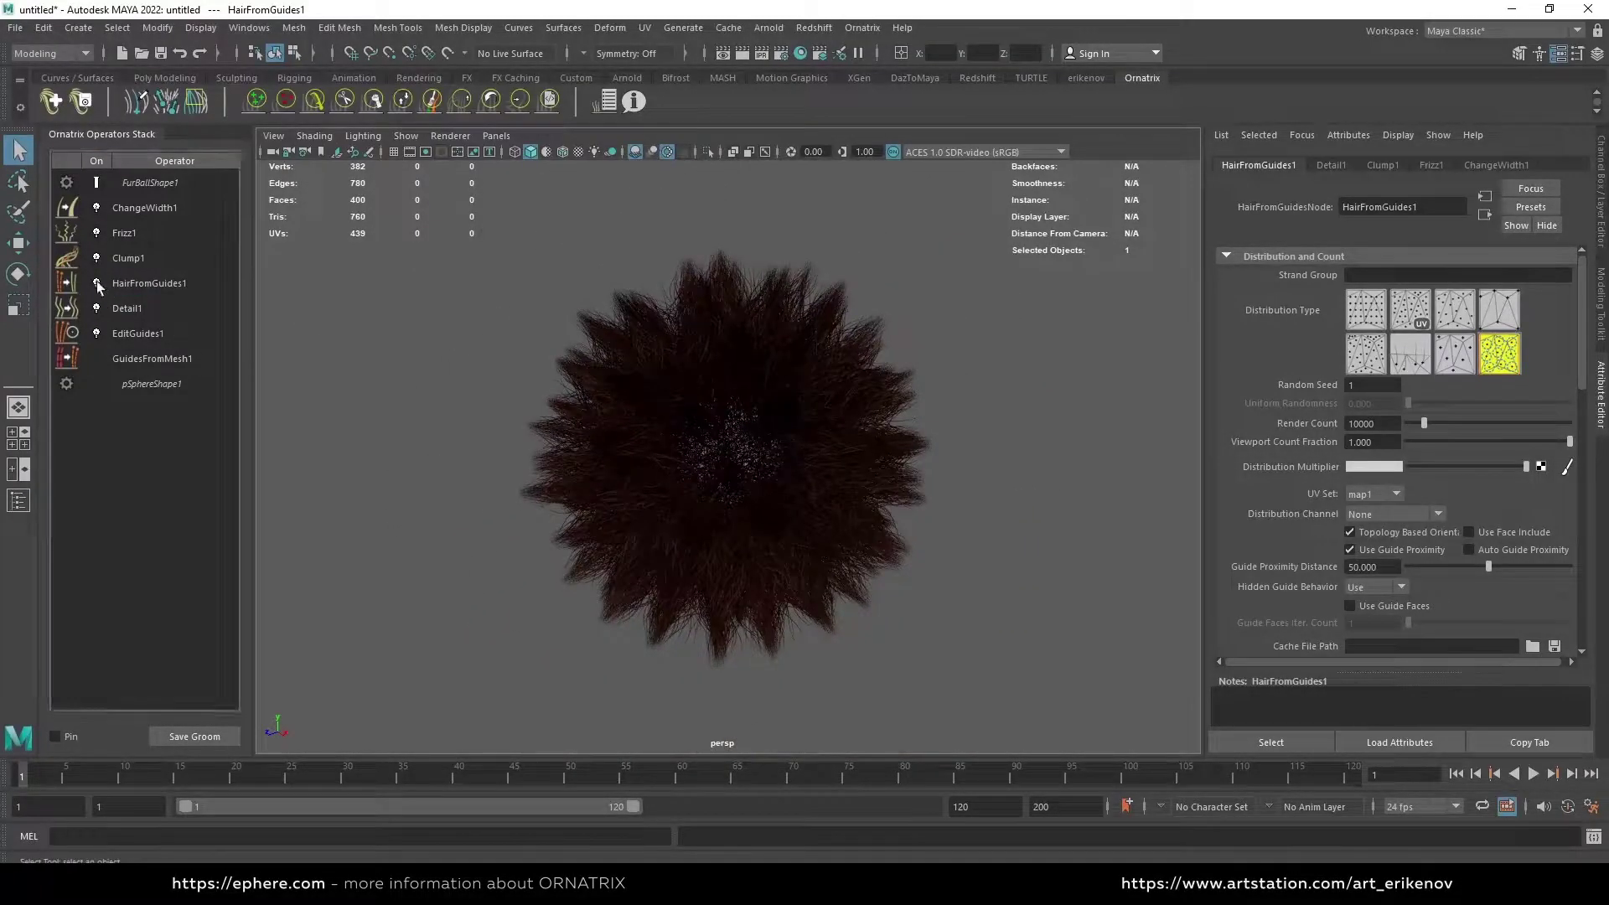
pyautogui.keyDown('shift'); pyautogui.rightClick(438, 362); pyautogui.keyUp('shift')
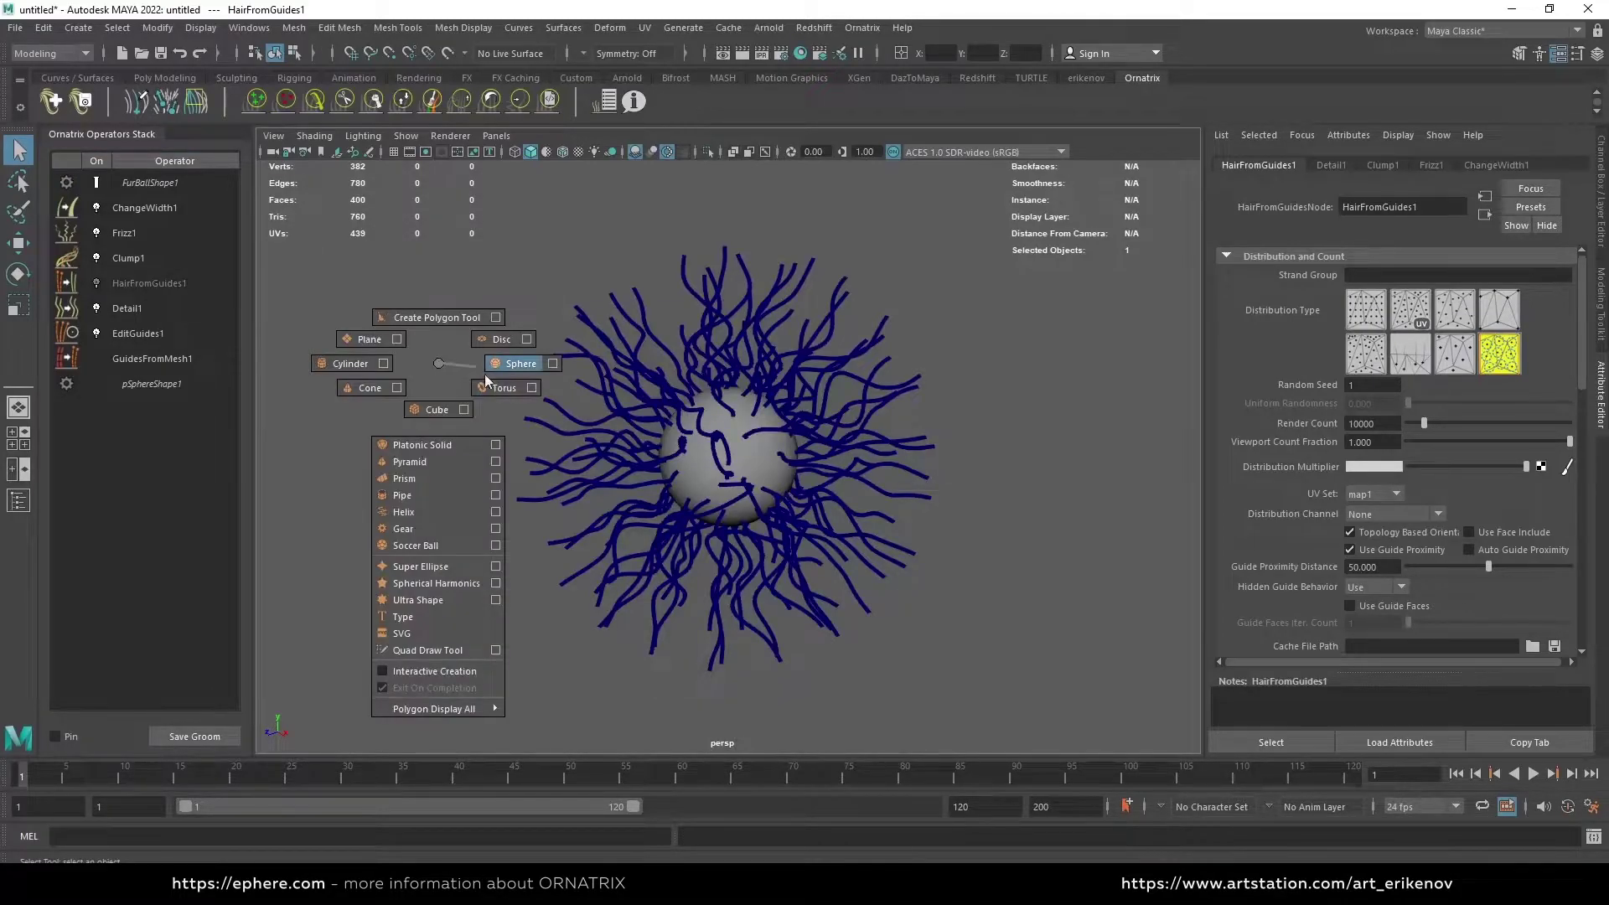
# Create a polygon torus around the fur ball with radius 1.5 and section radius 0.3
pyautogui.click(504, 387)
pyautogui.keyDown('alt'); pyautogui.moveTo(572, 397); pyautogui.dragTo(755, 520); pyautogui.keyUp('alt')
pyautogui.keyDown('alt'); pyautogui.moveTo(755, 520); pyautogui.dragTo(786, 549, button='right'); pyautogui.keyUp('alt')
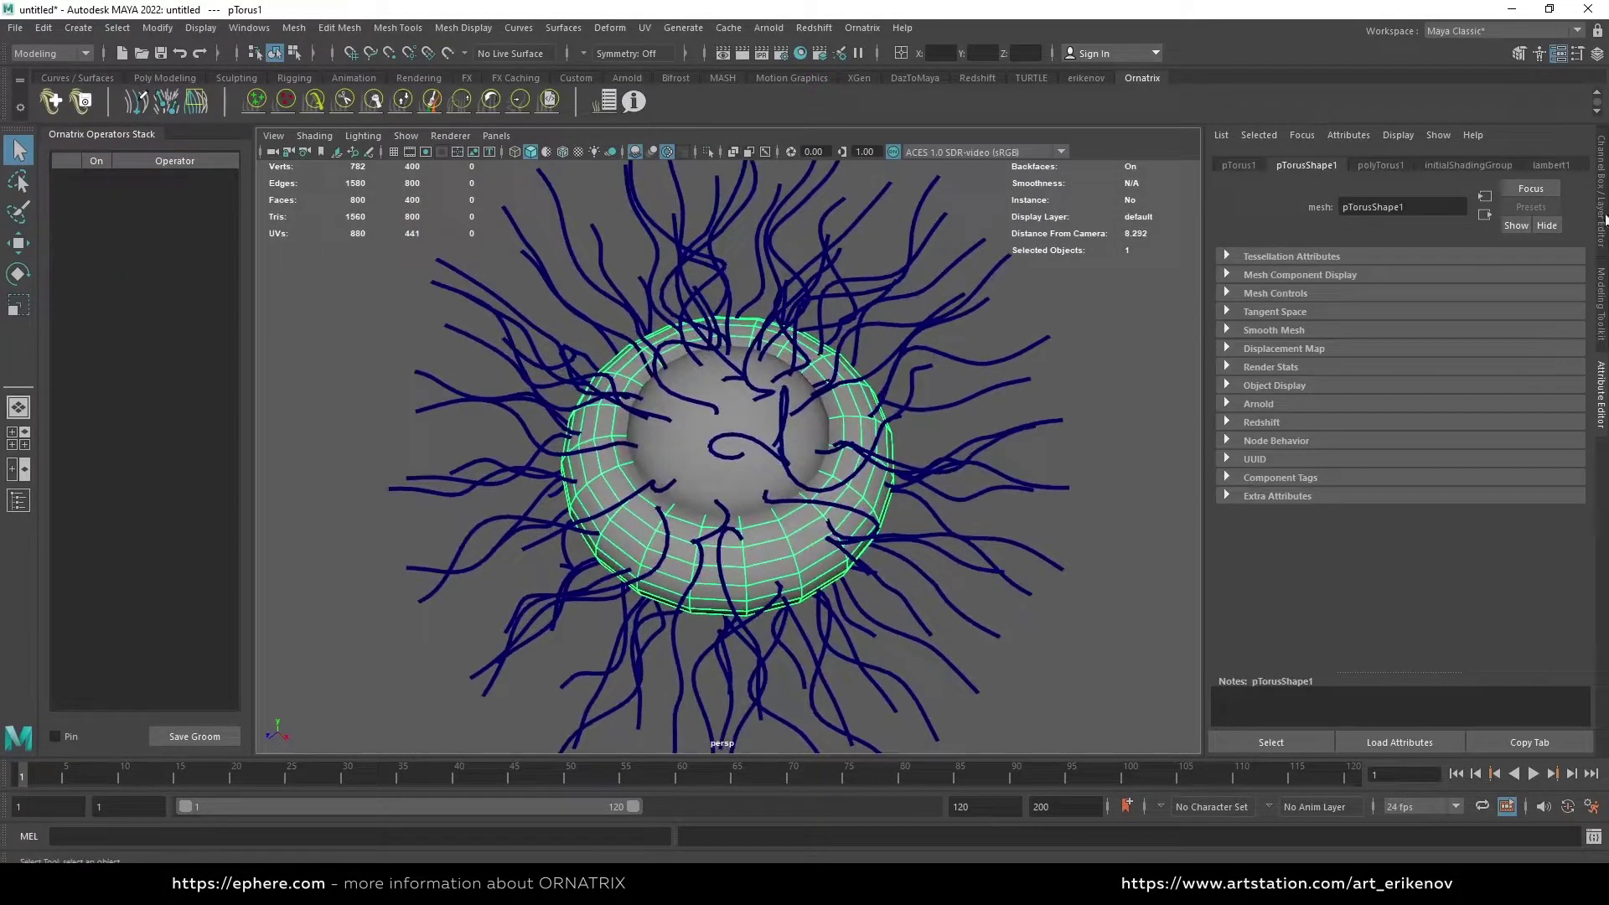
pyautogui.click(1601, 222)
pyautogui.click(1332, 357)
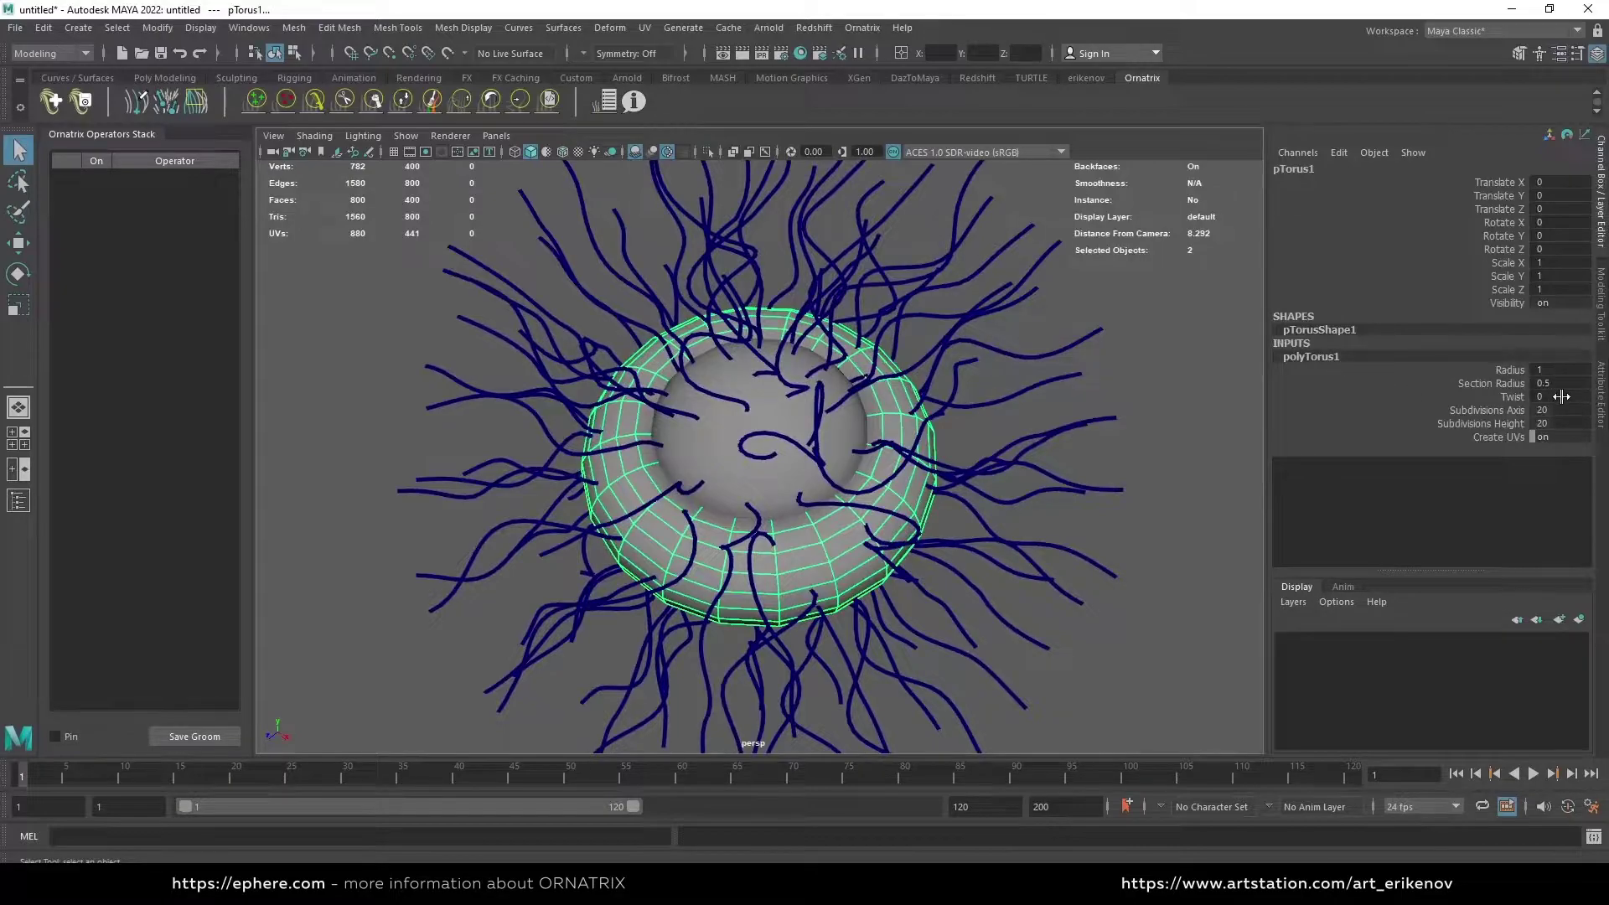
pyautogui.click(1546, 369)
pyautogui.write('.5')
pyautogui.press('Return')
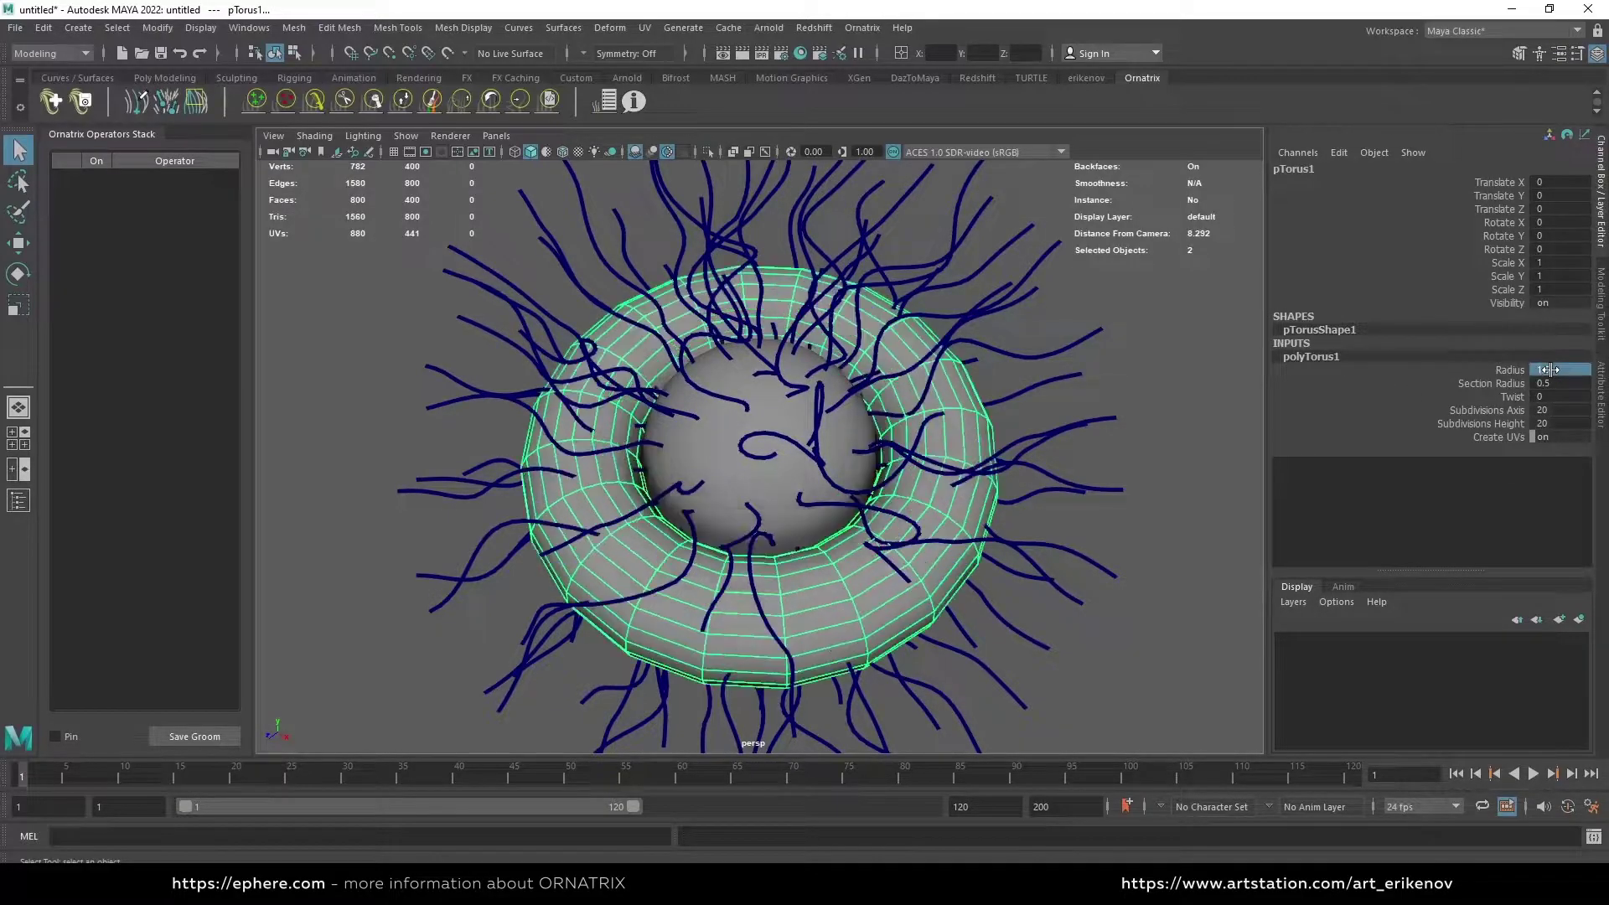
pyautogui.doubleClick(1560, 383)
pyautogui.write('0.3')
pyautogui.press('Return')
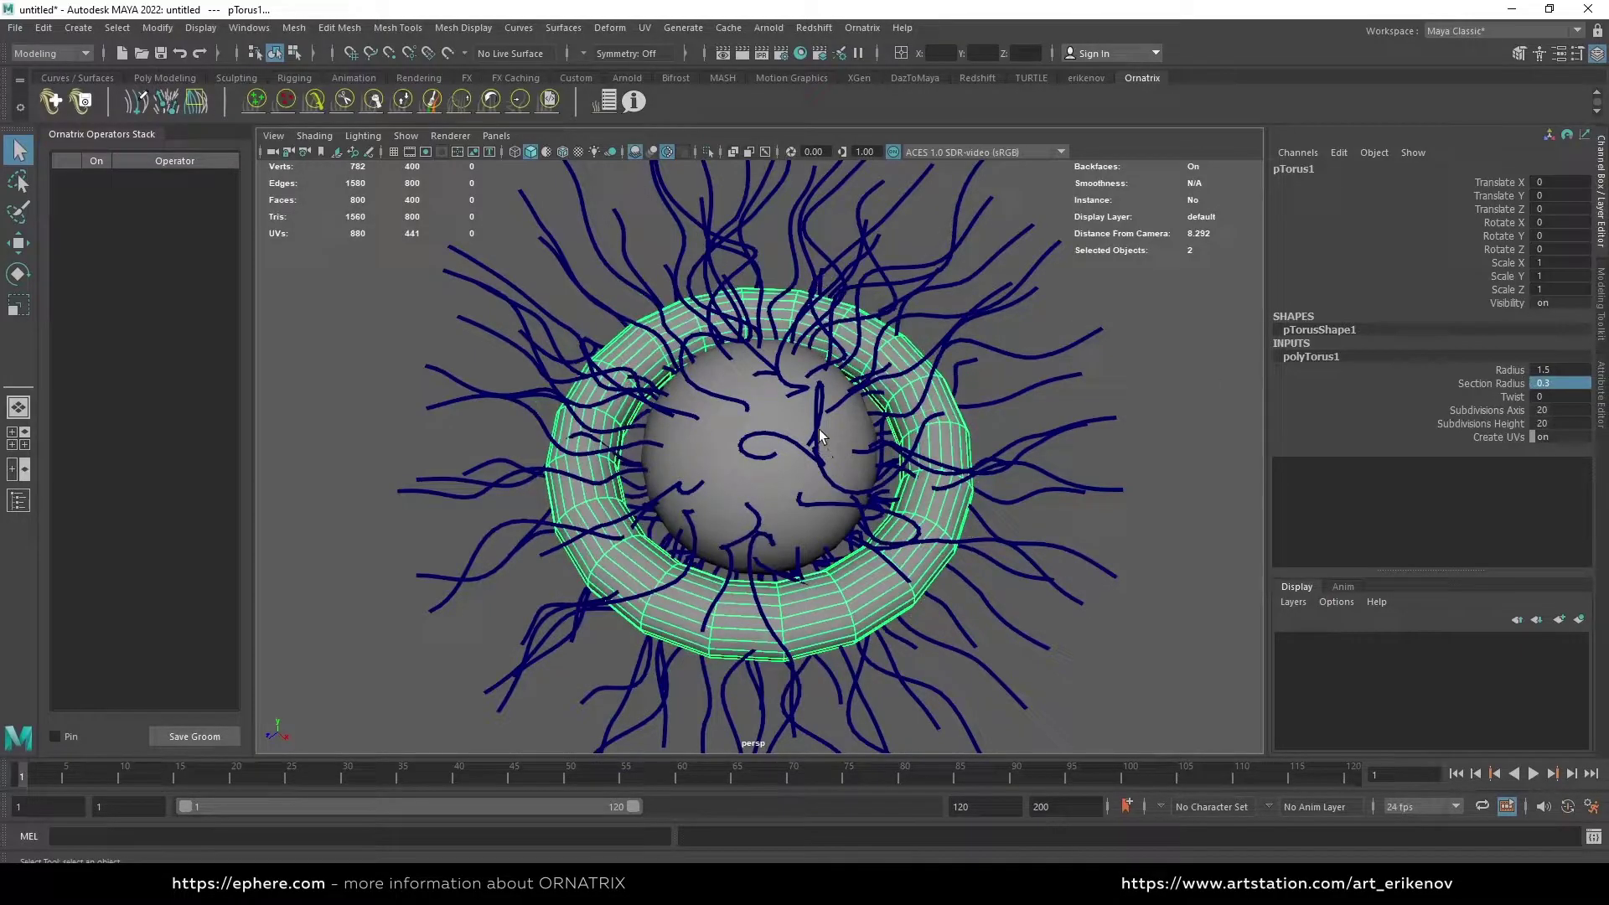
pyautogui.keyDown('alt'); pyautogui.moveTo(819, 434); pyautogui.dragTo(837, 455); pyautogui.keyUp('alt')
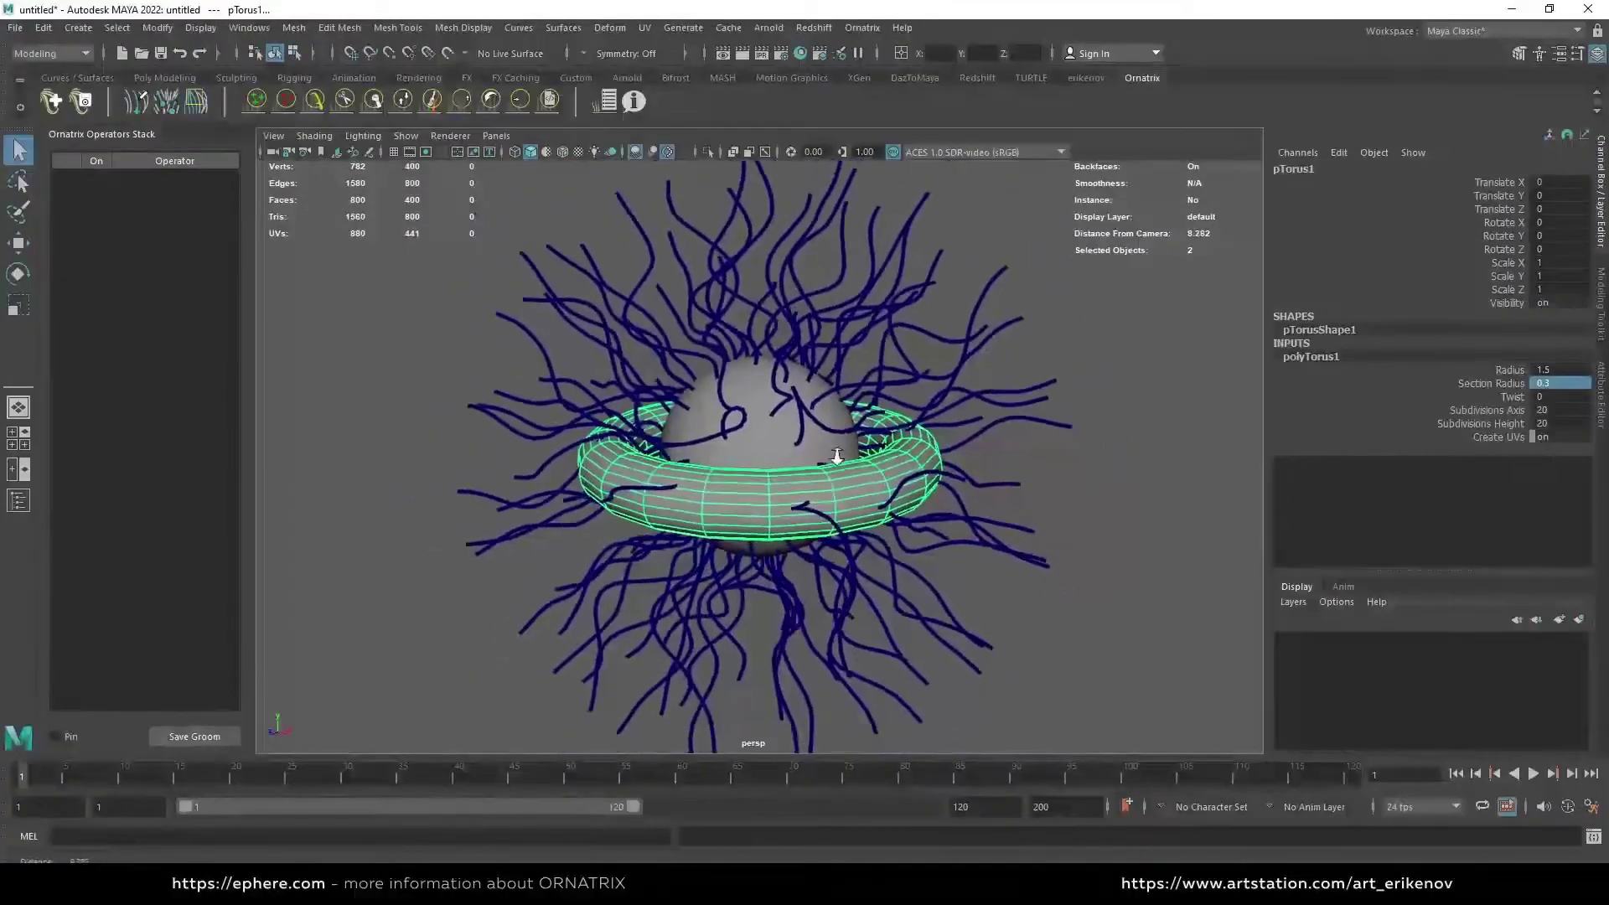
pyautogui.scroll(-3, 836, 456)
pyautogui.click(178, 76)
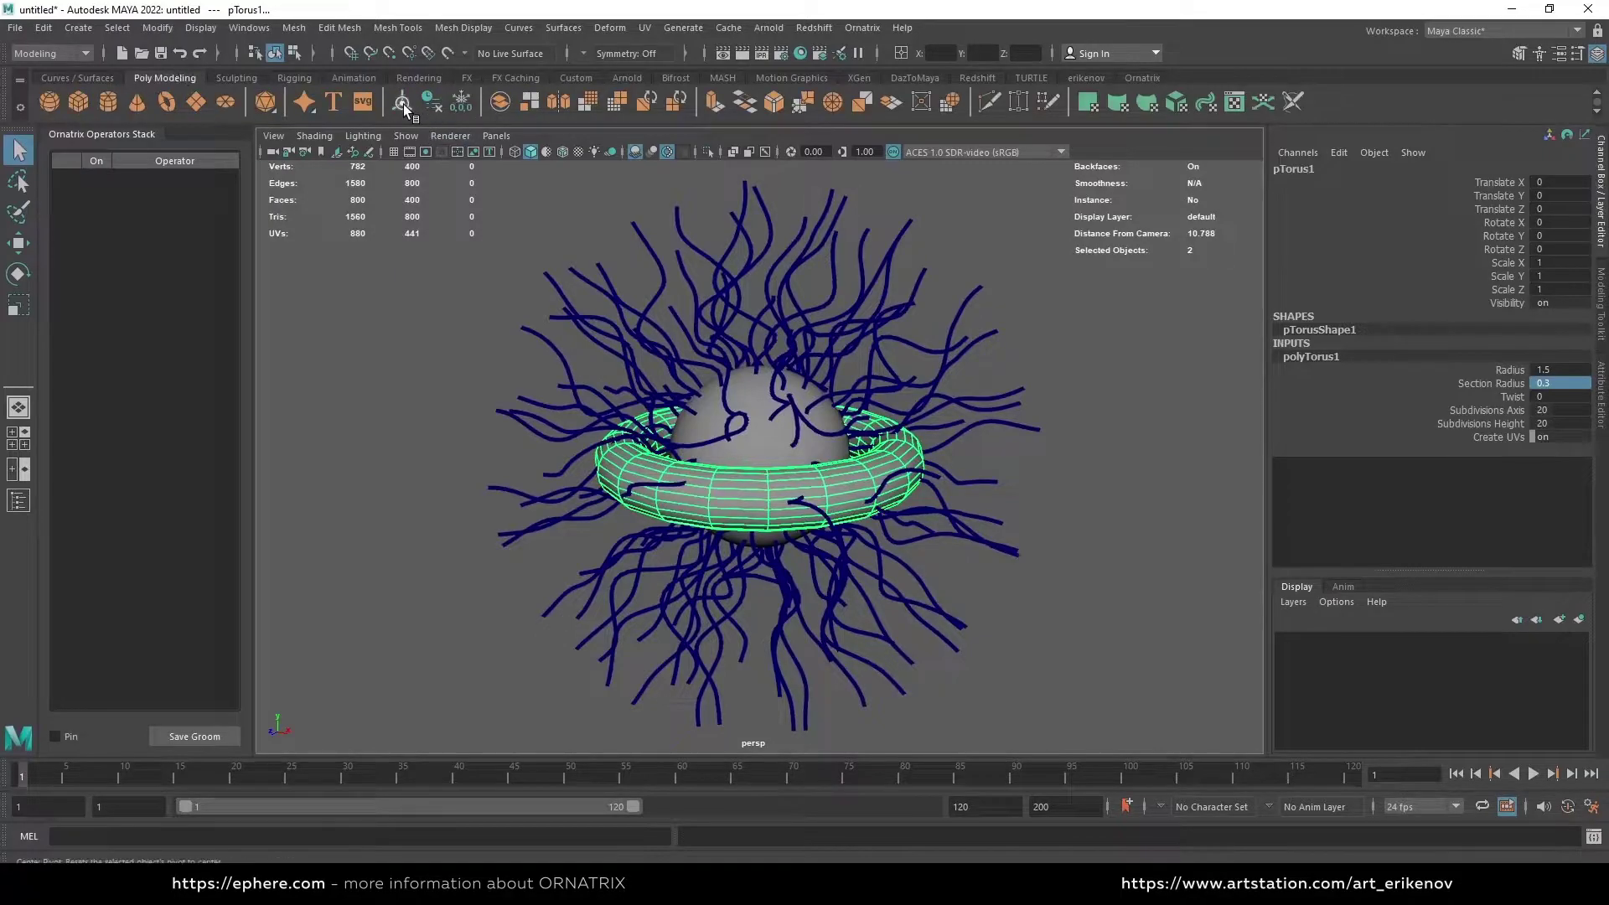
# Delete the torus's history and set playback and animation end frames to 60
pyautogui.click(432, 102)
pyautogui.scroll(-3, 792, 439)
pyautogui.press('w')
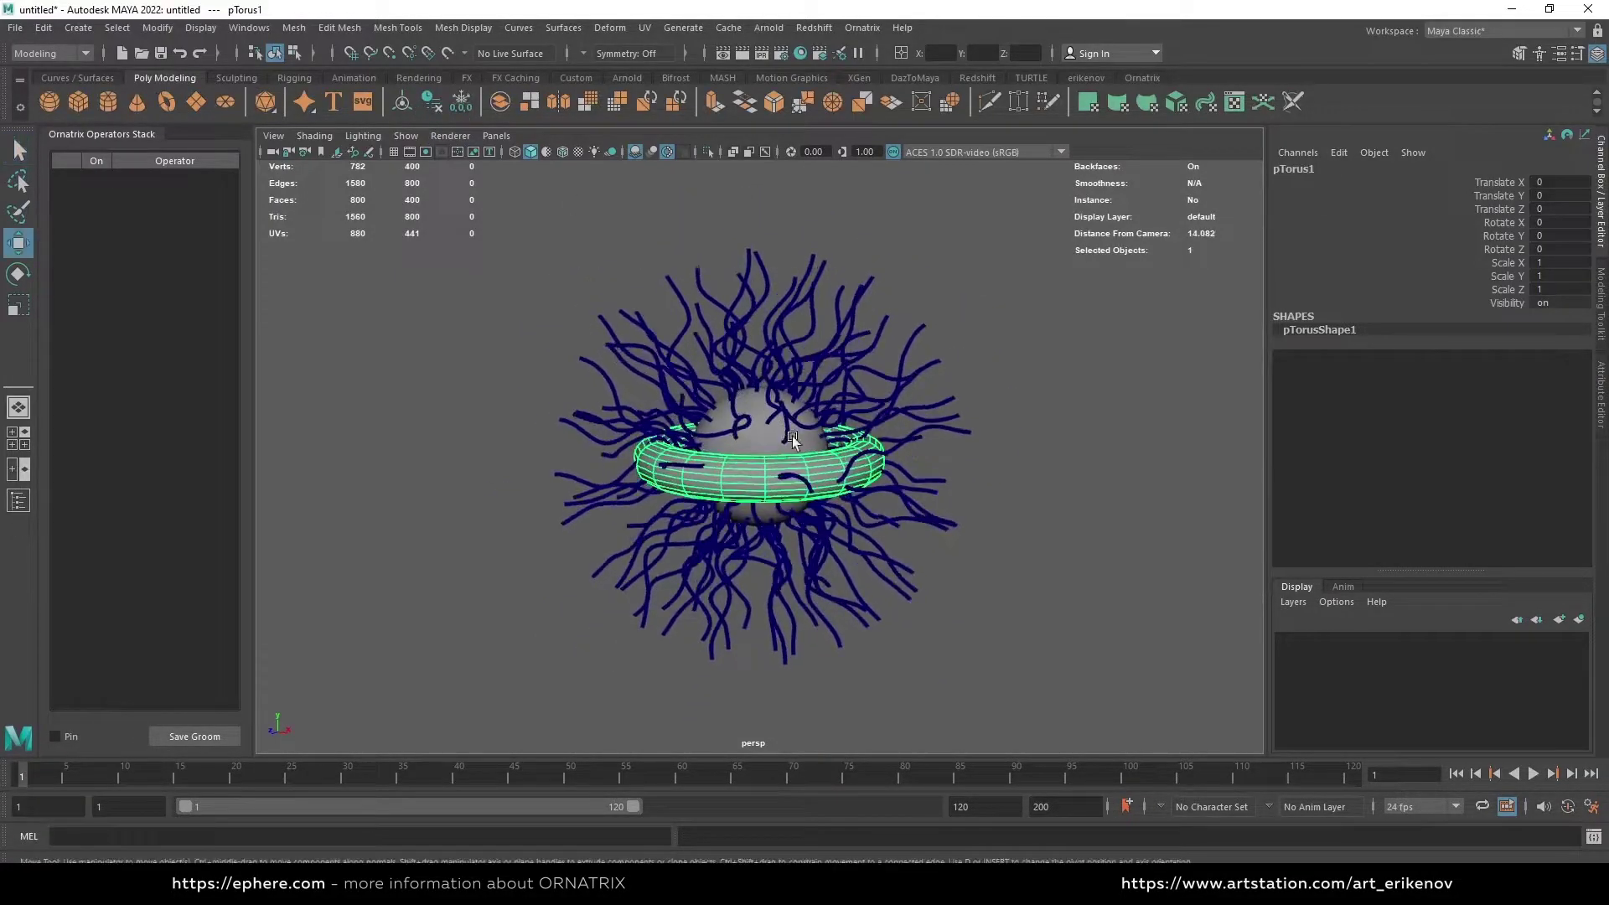
pyautogui.scroll(-4, 793, 439)
pyautogui.click(985, 807)
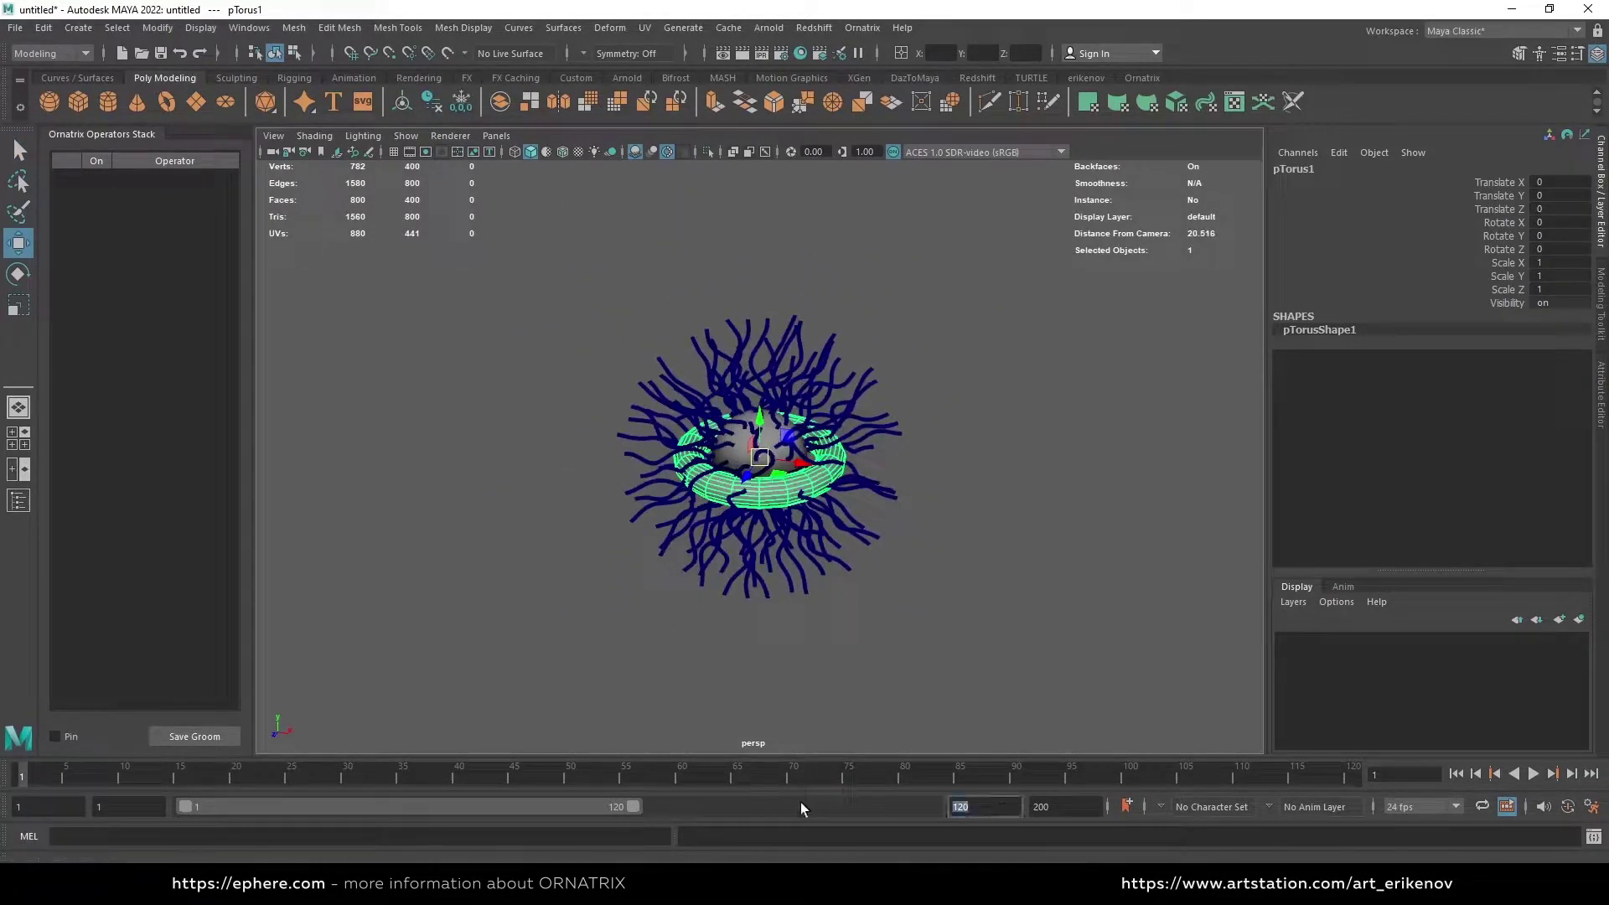
pyautogui.write('60')
pyautogui.press('Return')
pyautogui.click(1064, 807)
pyautogui.write('60')
pyautogui.press('Return')
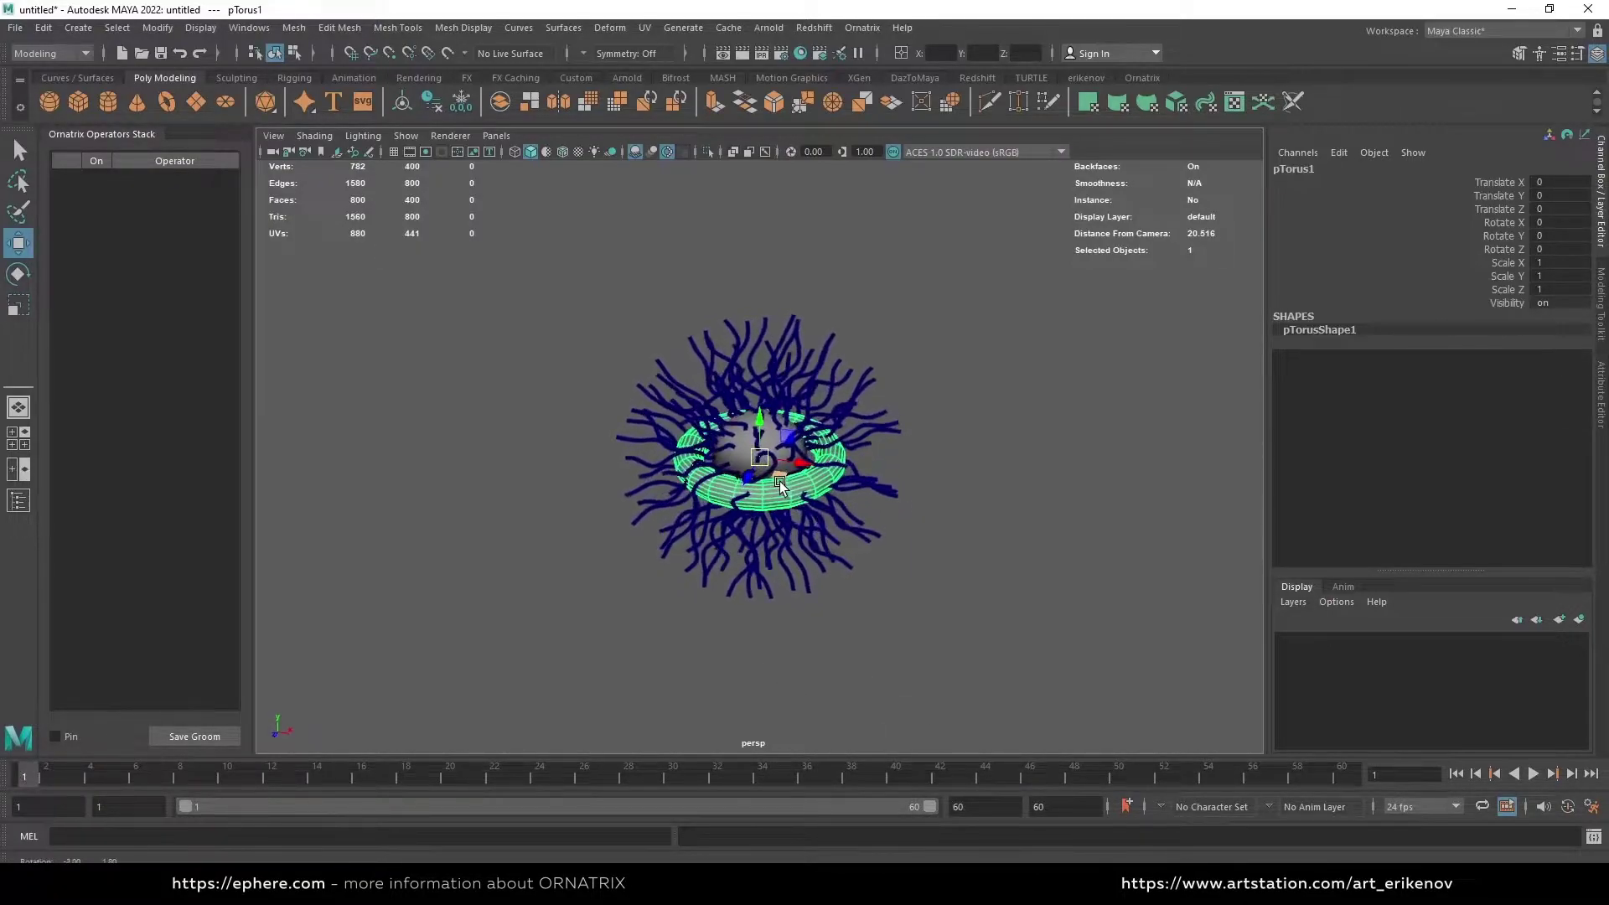
# Raise the torus high above the ball and key all keyable channels at frame 1
pyautogui.moveTo(760, 423); pyautogui.dragTo(756, 361)
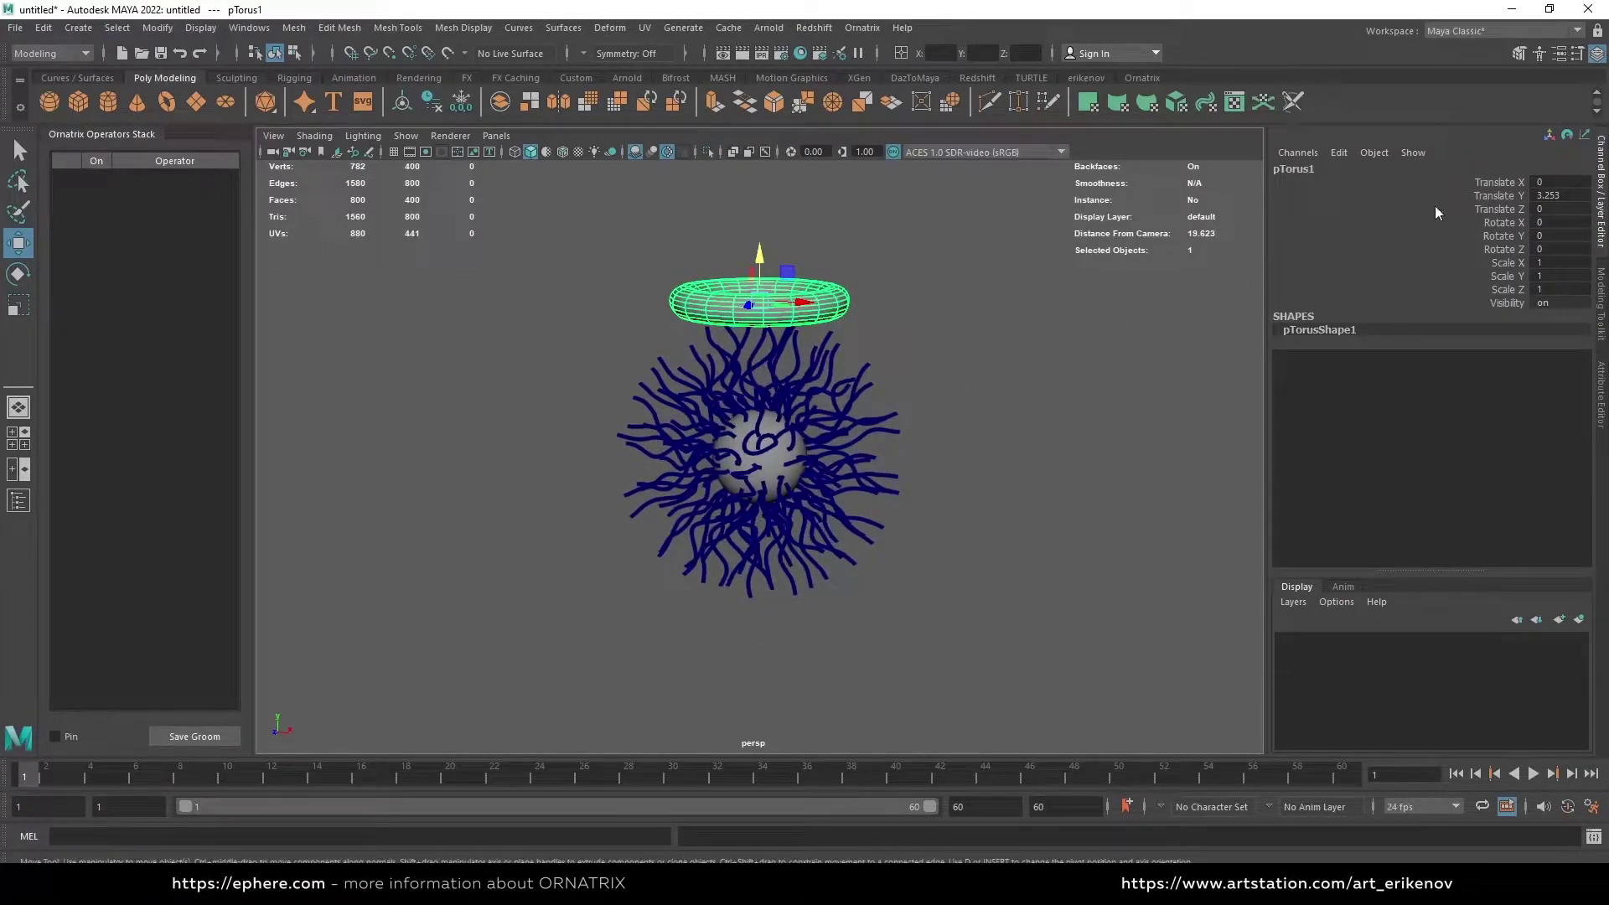
pyautogui.click(1500, 183)
pyautogui.keyDown('shift'); pyautogui.click(1514, 250); pyautogui.keyUp('shift')
pyautogui.rightClick(1510, 250)
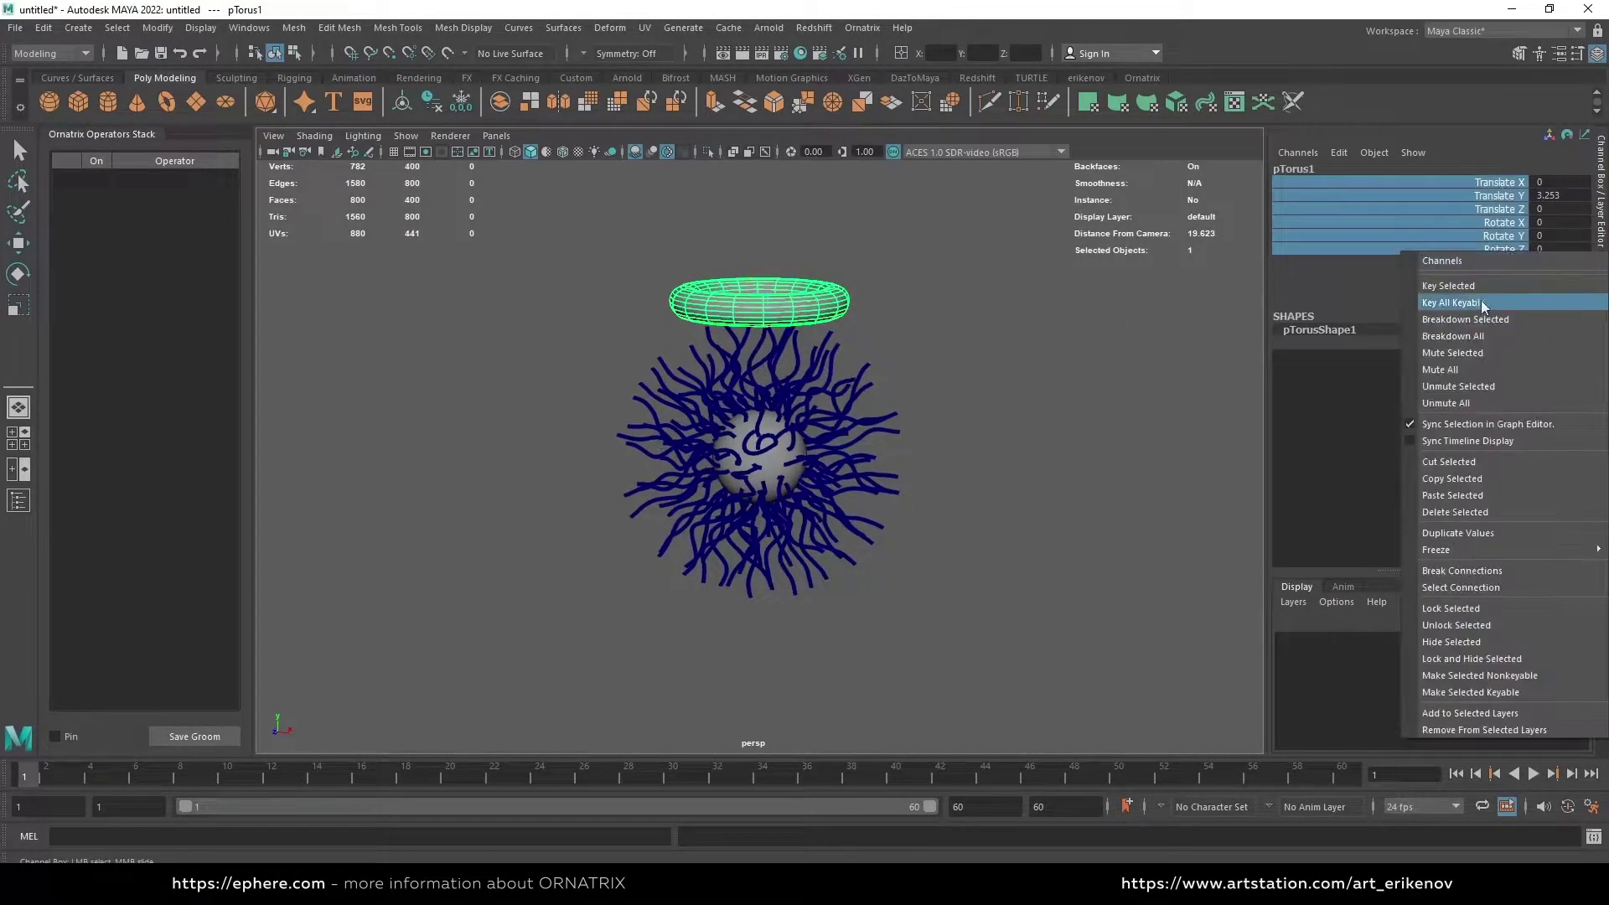
pyautogui.click(1481, 302)
# At frame 20, lower the torus partway toward the ball and tilt it
pyautogui.hotkey('alt', 'v')
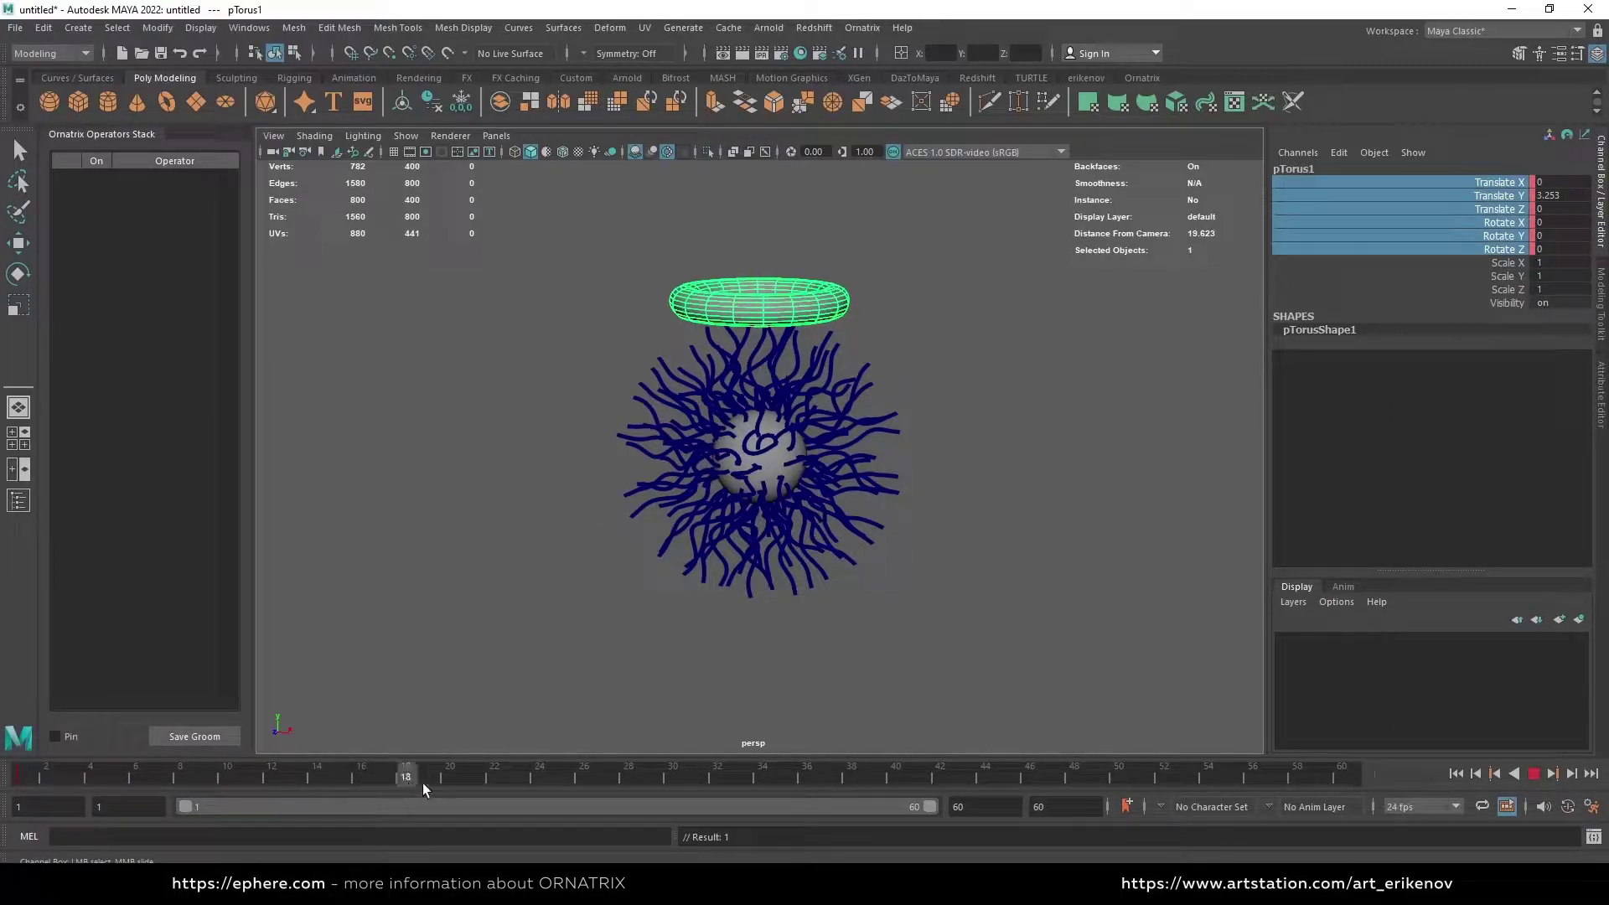
pyautogui.hotkey('alt', 'v')
pyautogui.press('w')
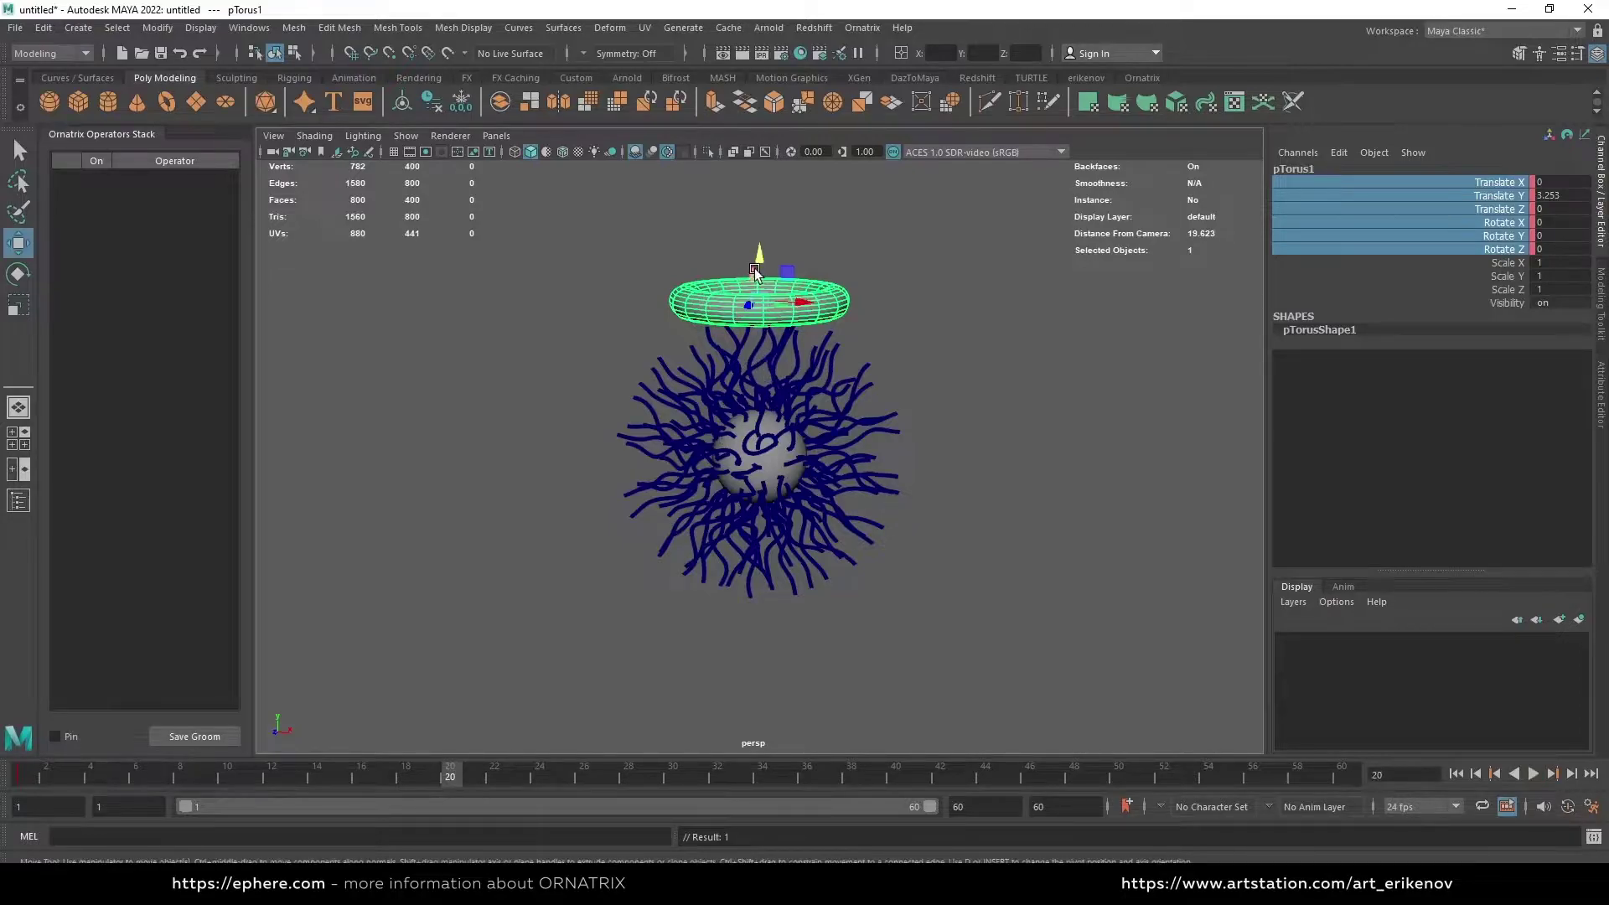
pyautogui.moveTo(758, 271); pyautogui.dragTo(784, 422)
pyautogui.press('e')
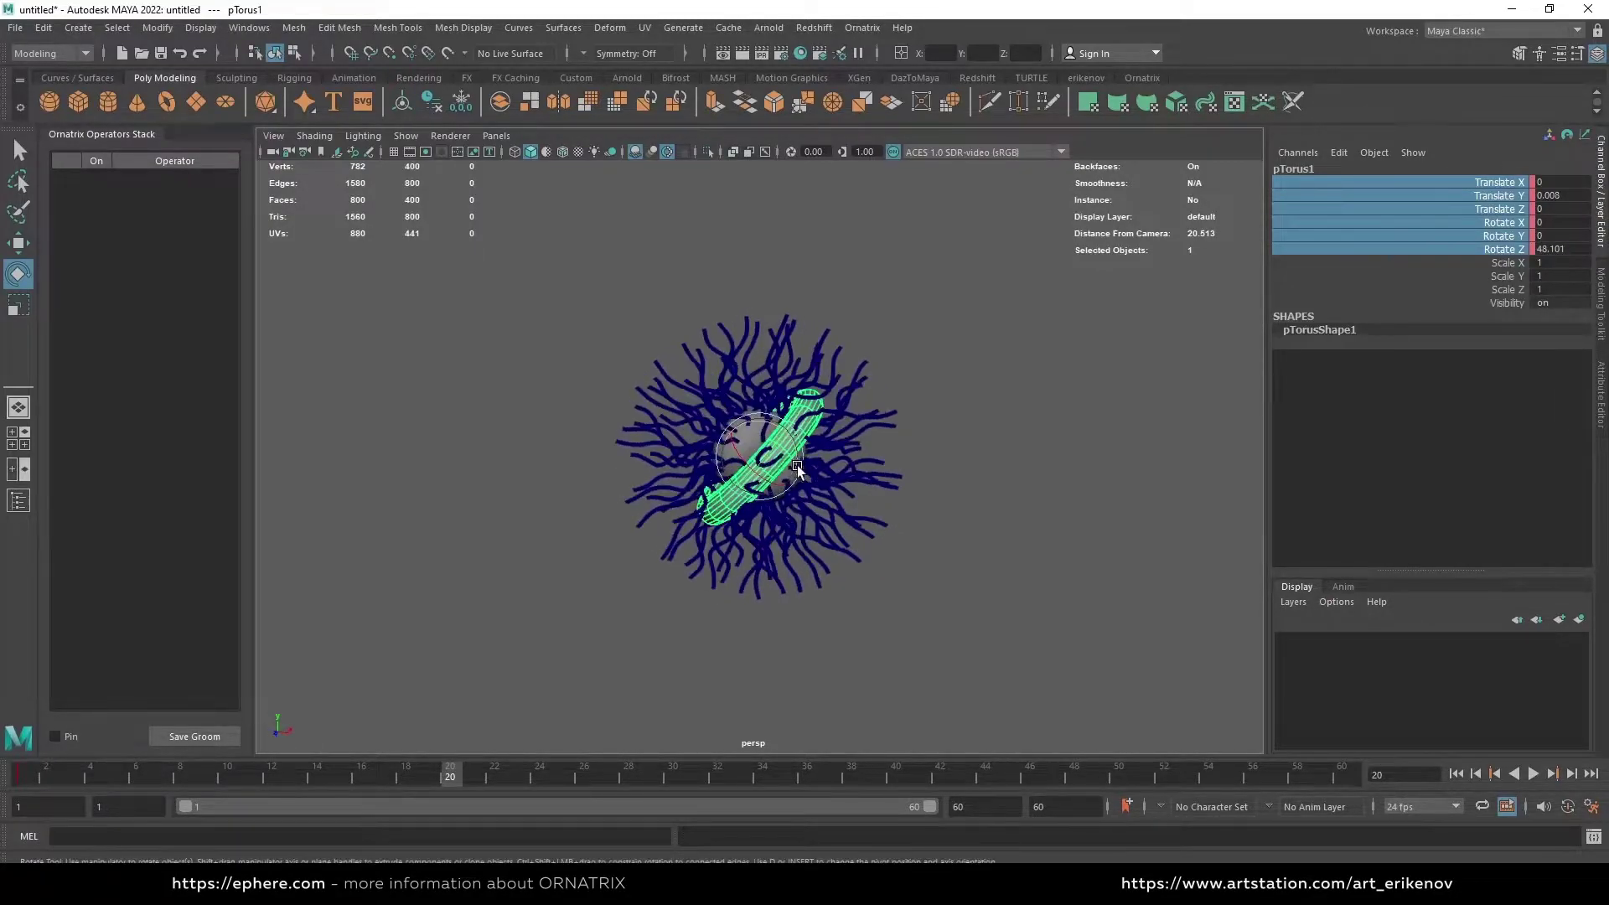
# Key the torus at frame 20, then rotate it around Z and key it at frame 40
pyautogui.rightClick(1314, 230)
pyautogui.click(1341, 265)
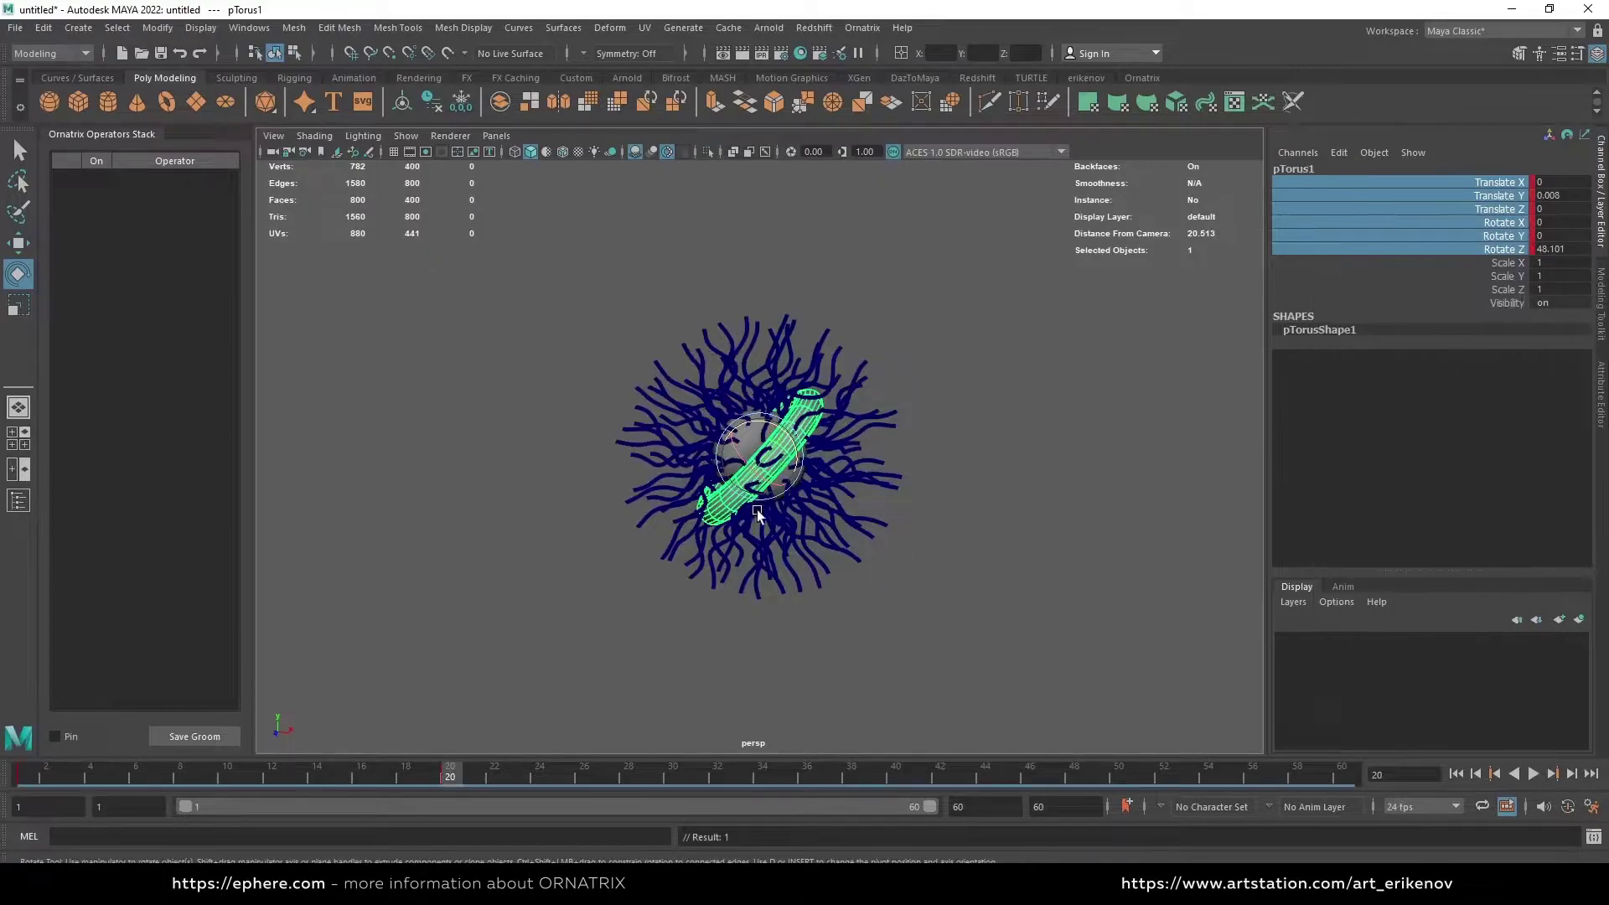
pyautogui.press('w')
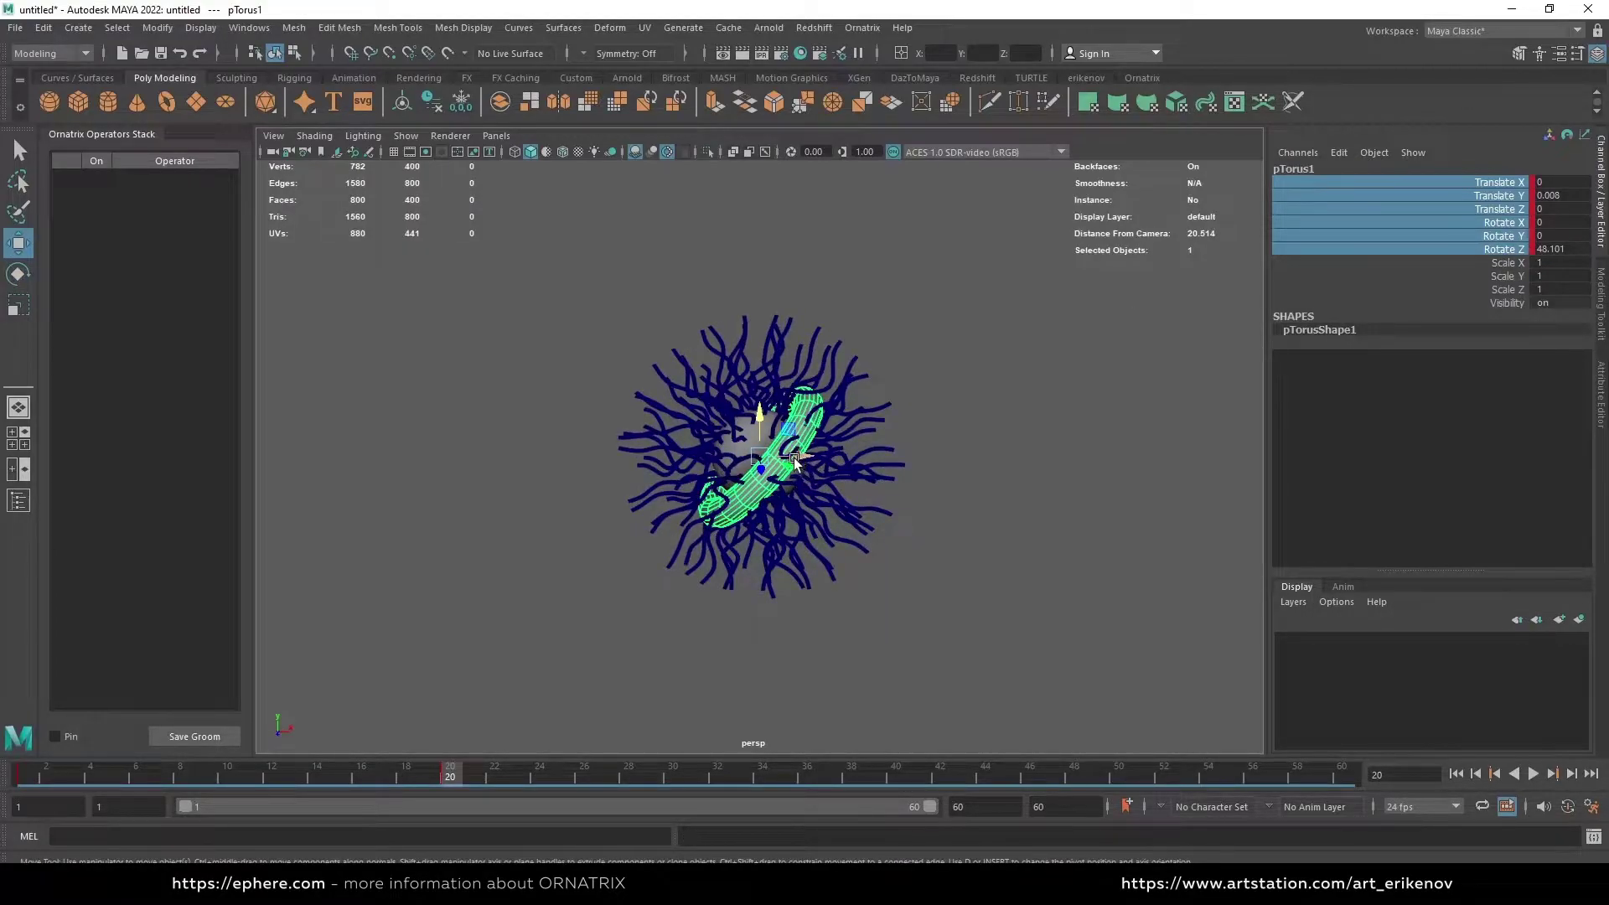
pyautogui.moveTo(456, 776); pyautogui.dragTo(866, 779)
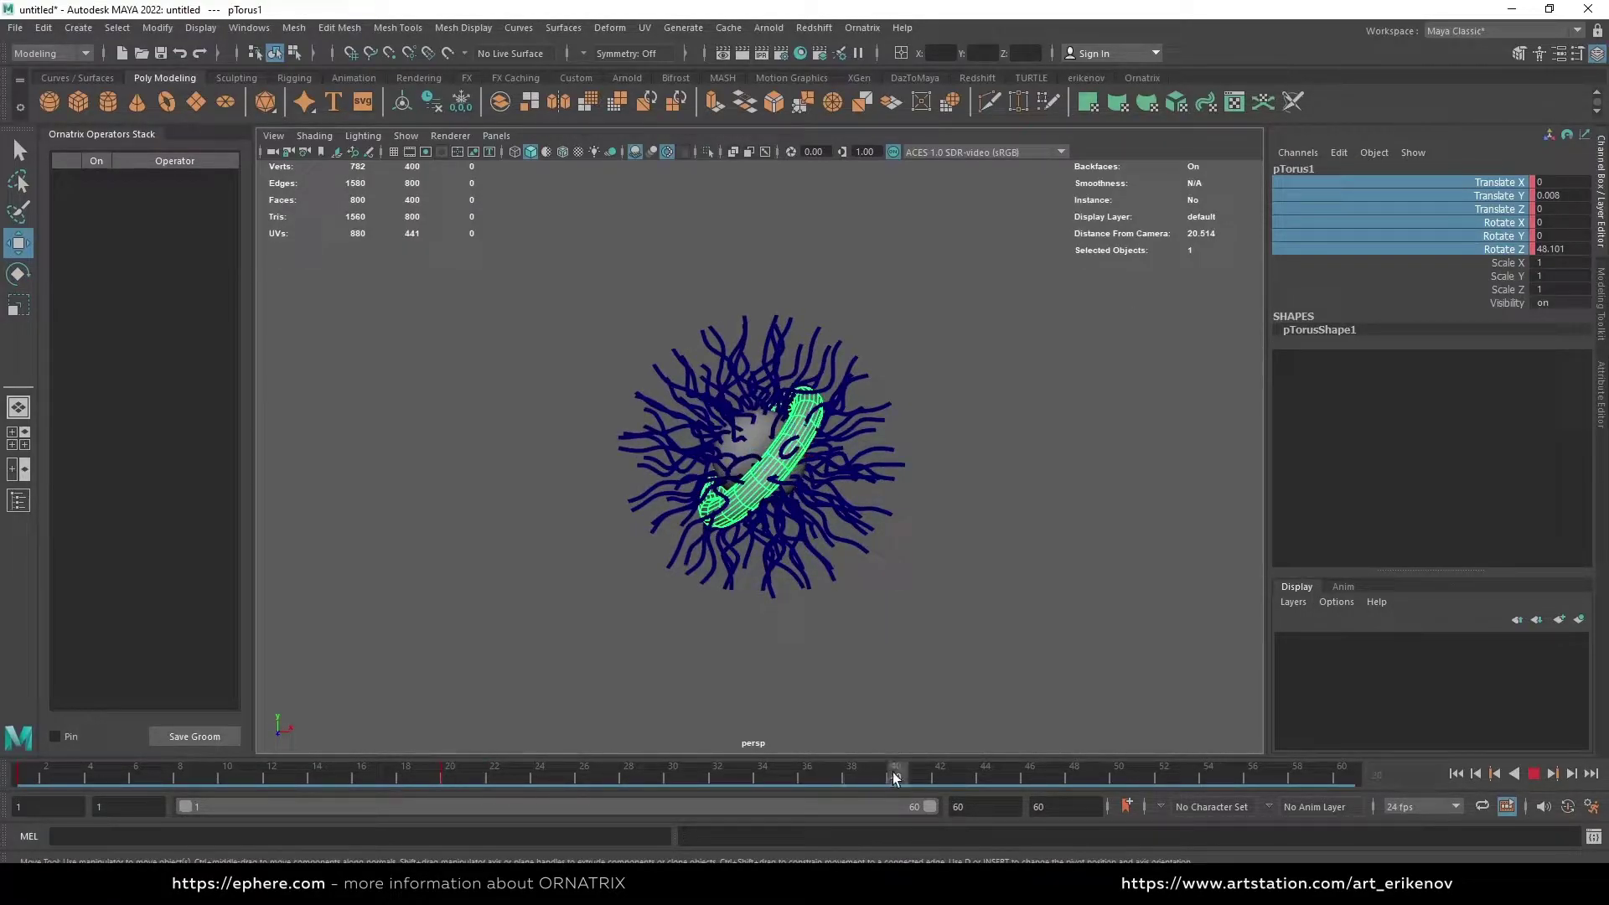
pyautogui.press('e')
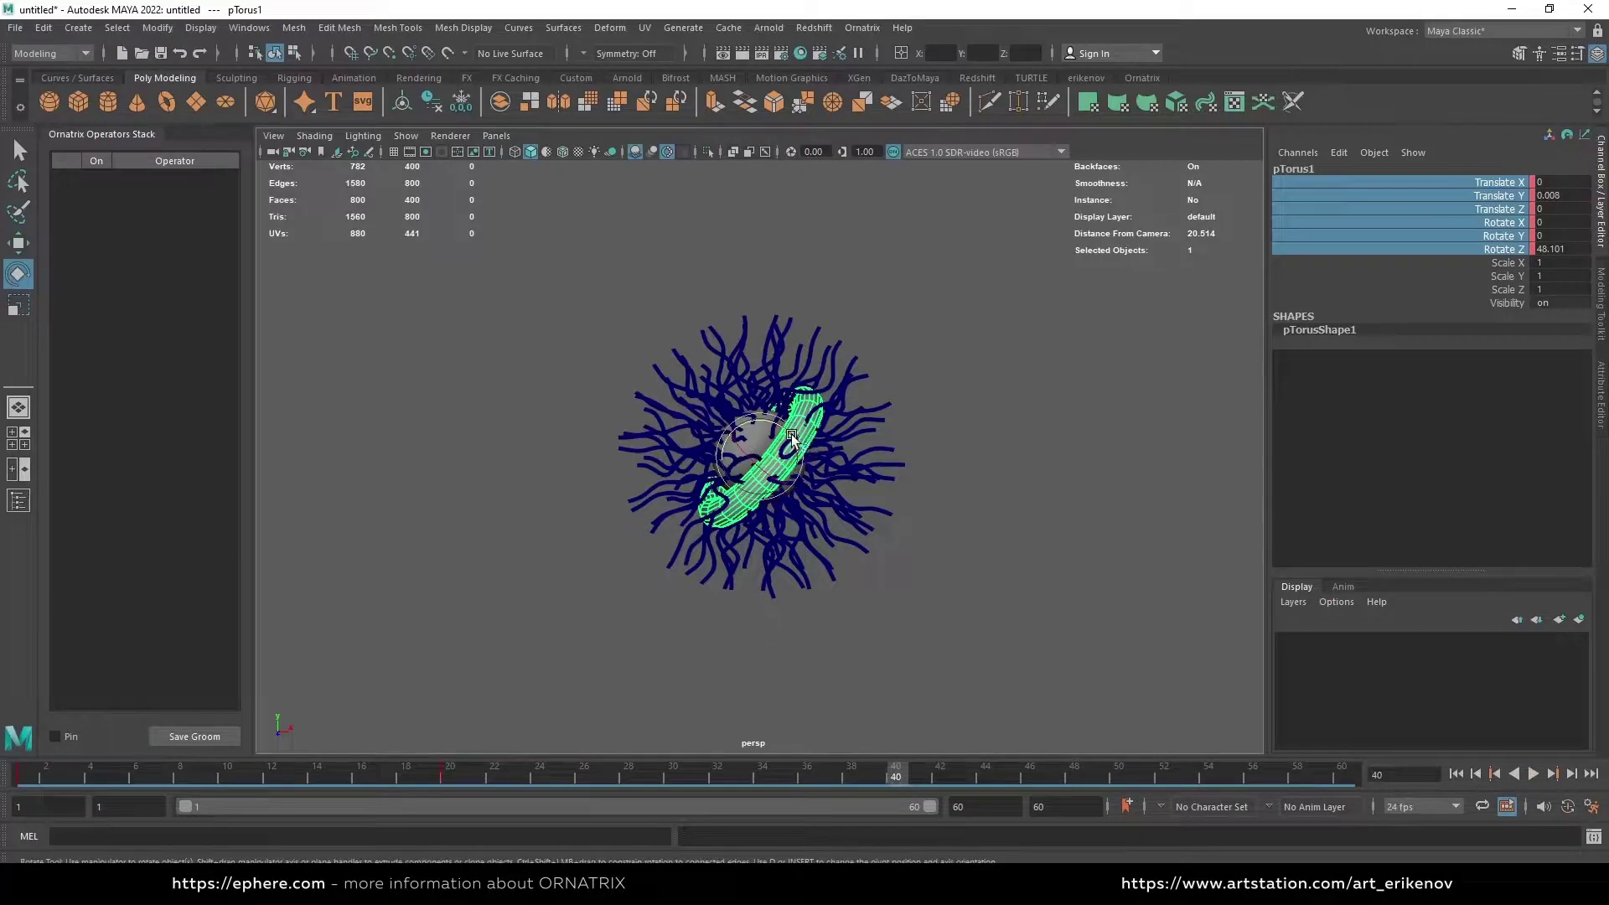
pyautogui.moveTo(792, 436); pyautogui.dragTo(731, 401)
pyautogui.rightClick(1492, 248)
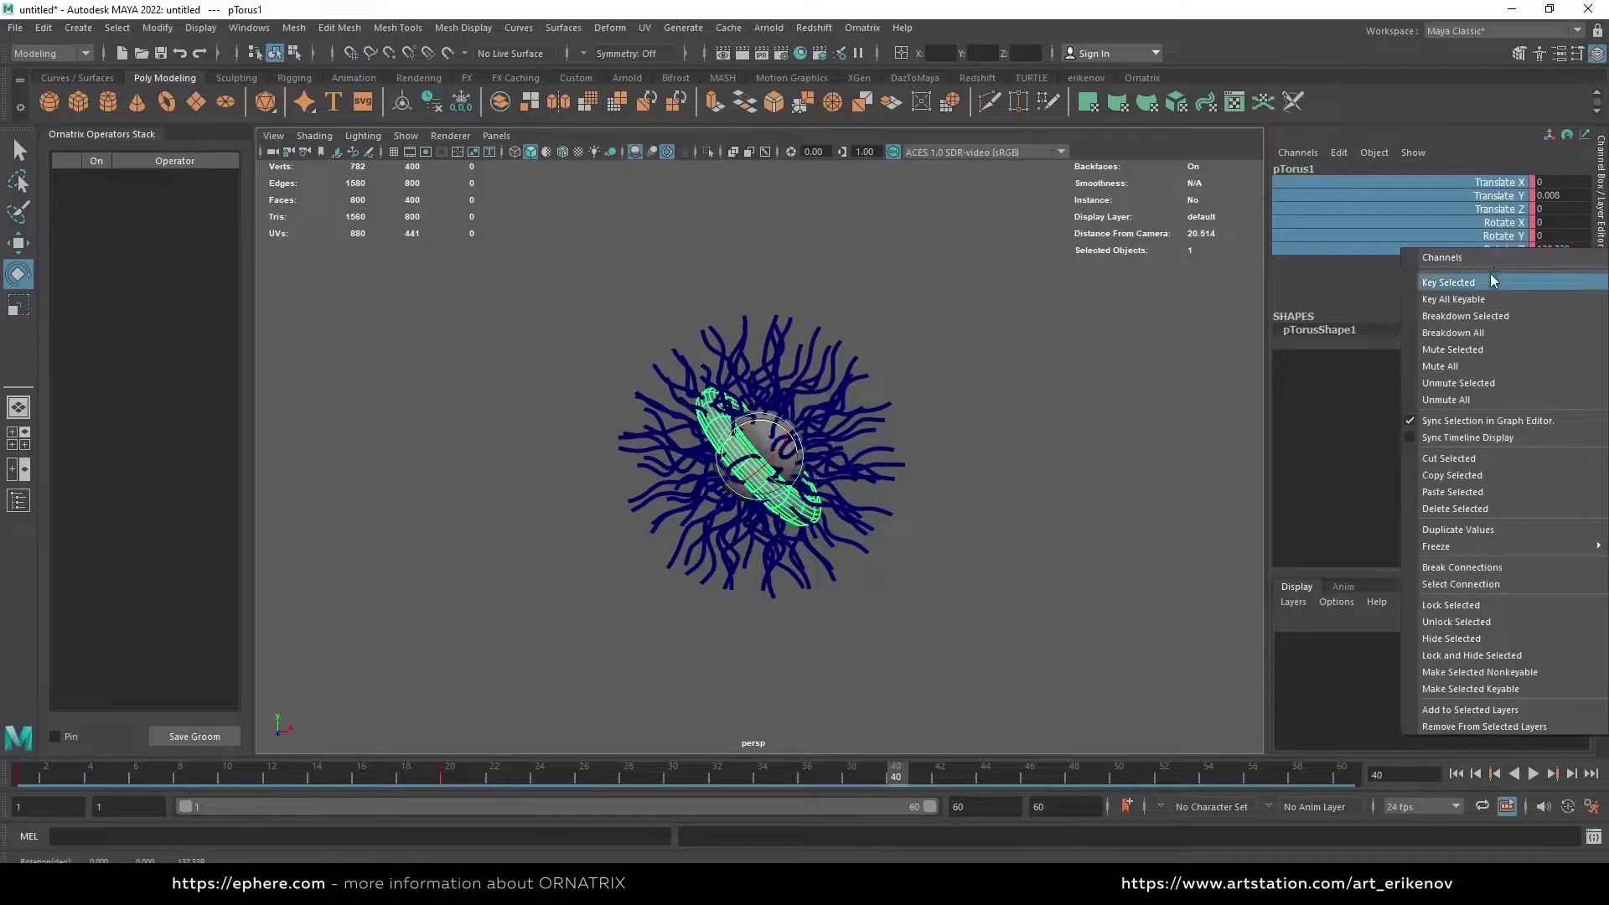
pyautogui.click(1492, 280)
# At frame 60, move the torus up and right of the ball along component axes and key it
pyautogui.moveTo(900, 770); pyautogui.dragTo(1342, 769)
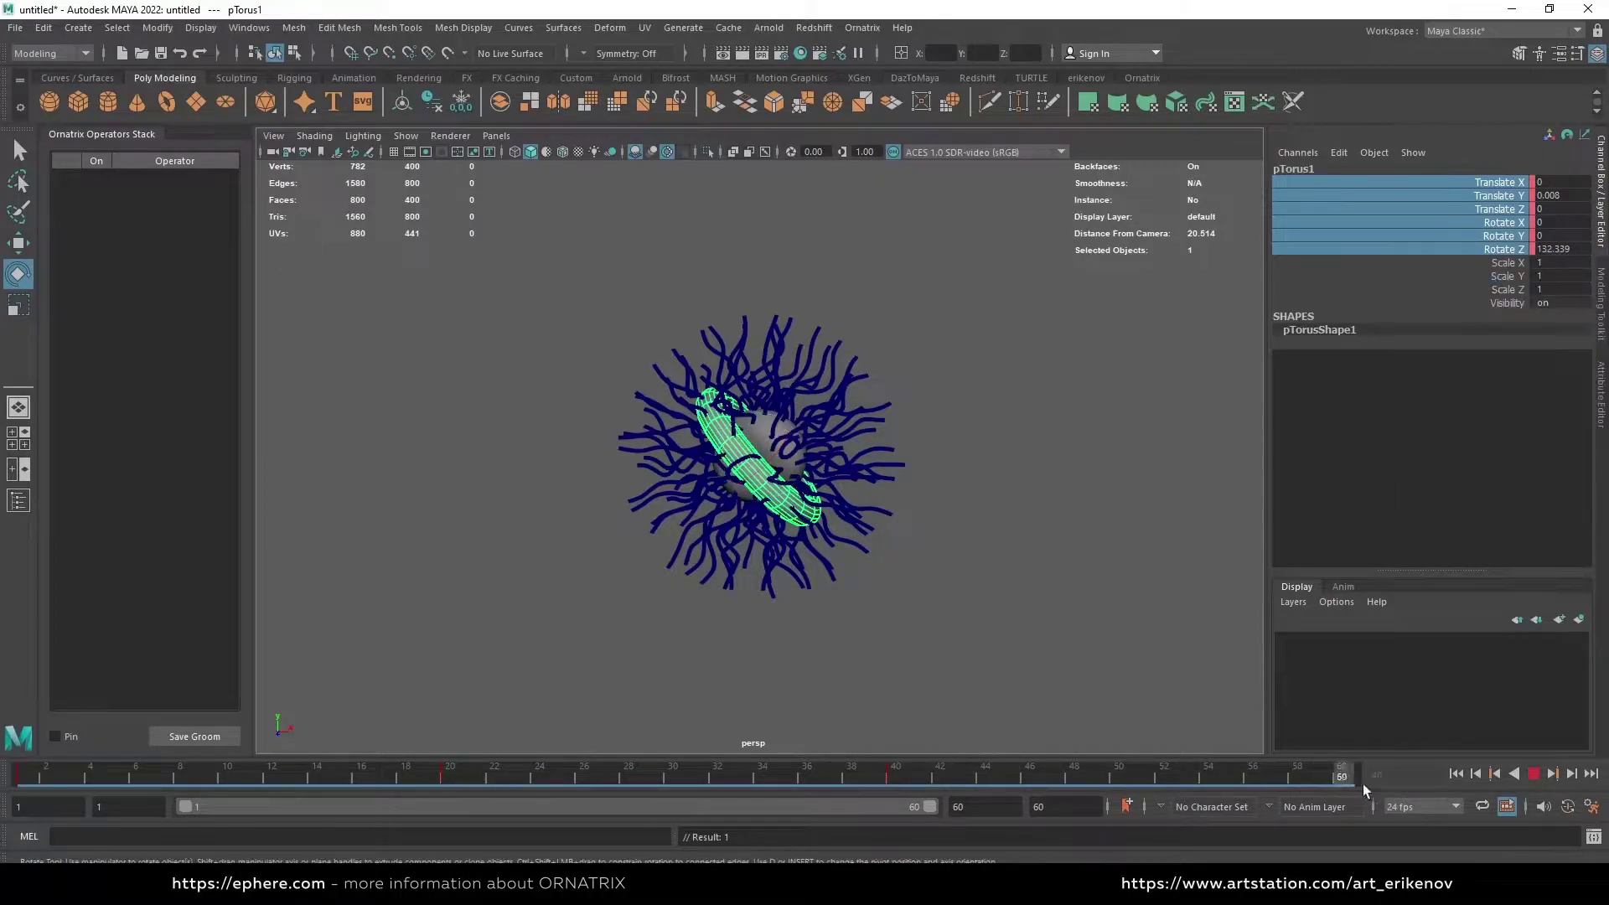
pyautogui.press('w')
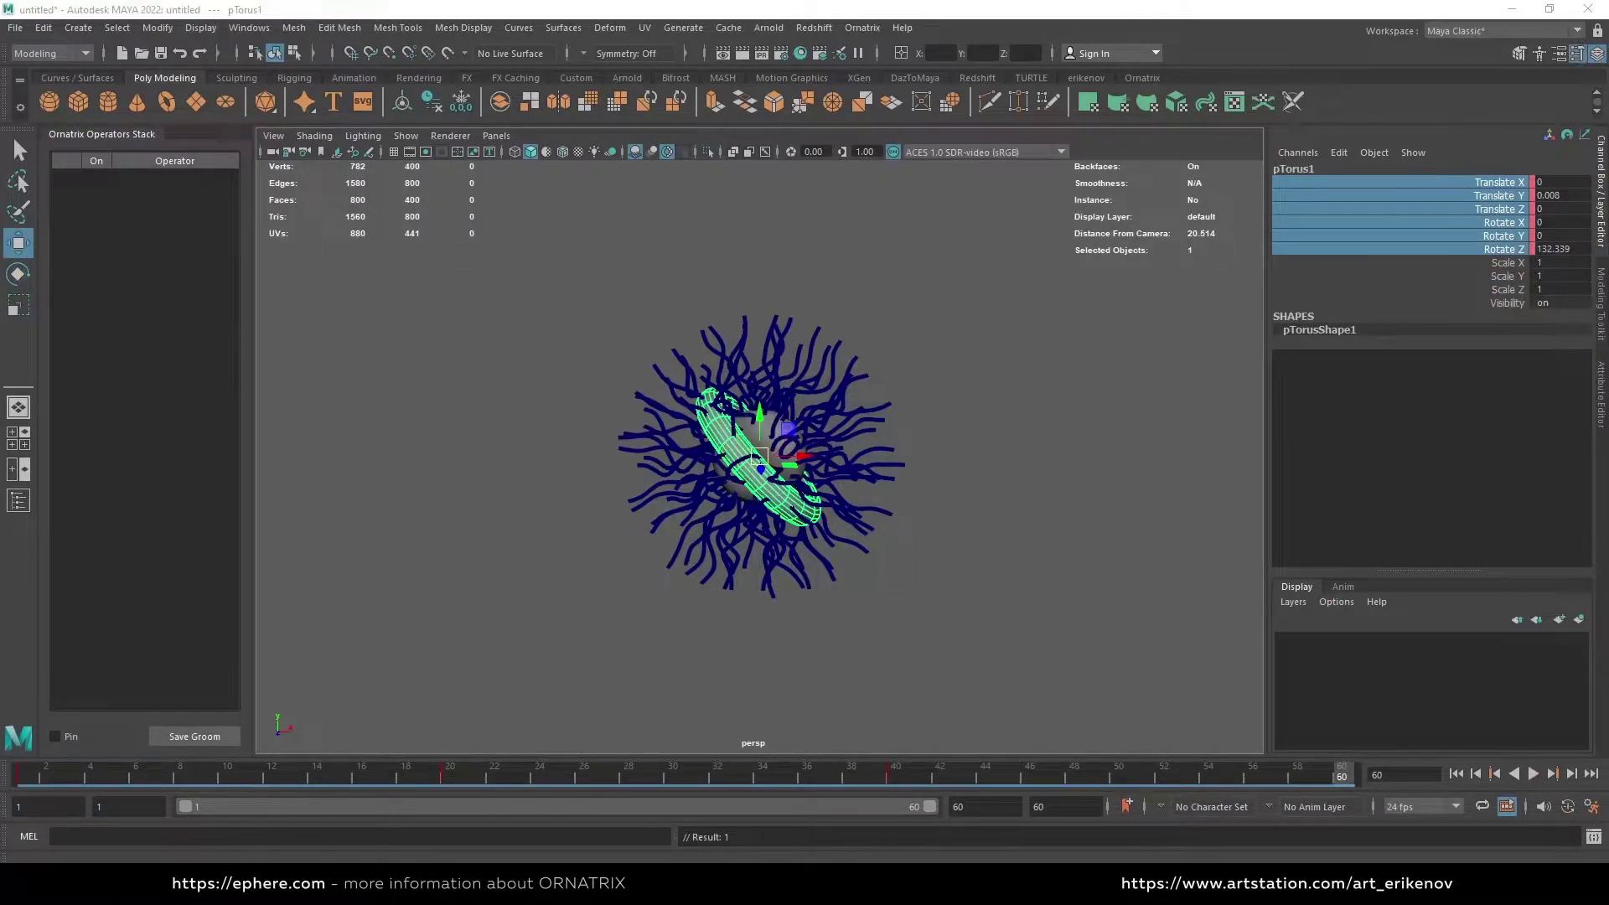
pyautogui.doubleClick(17, 244)
pyautogui.click(225, 433)
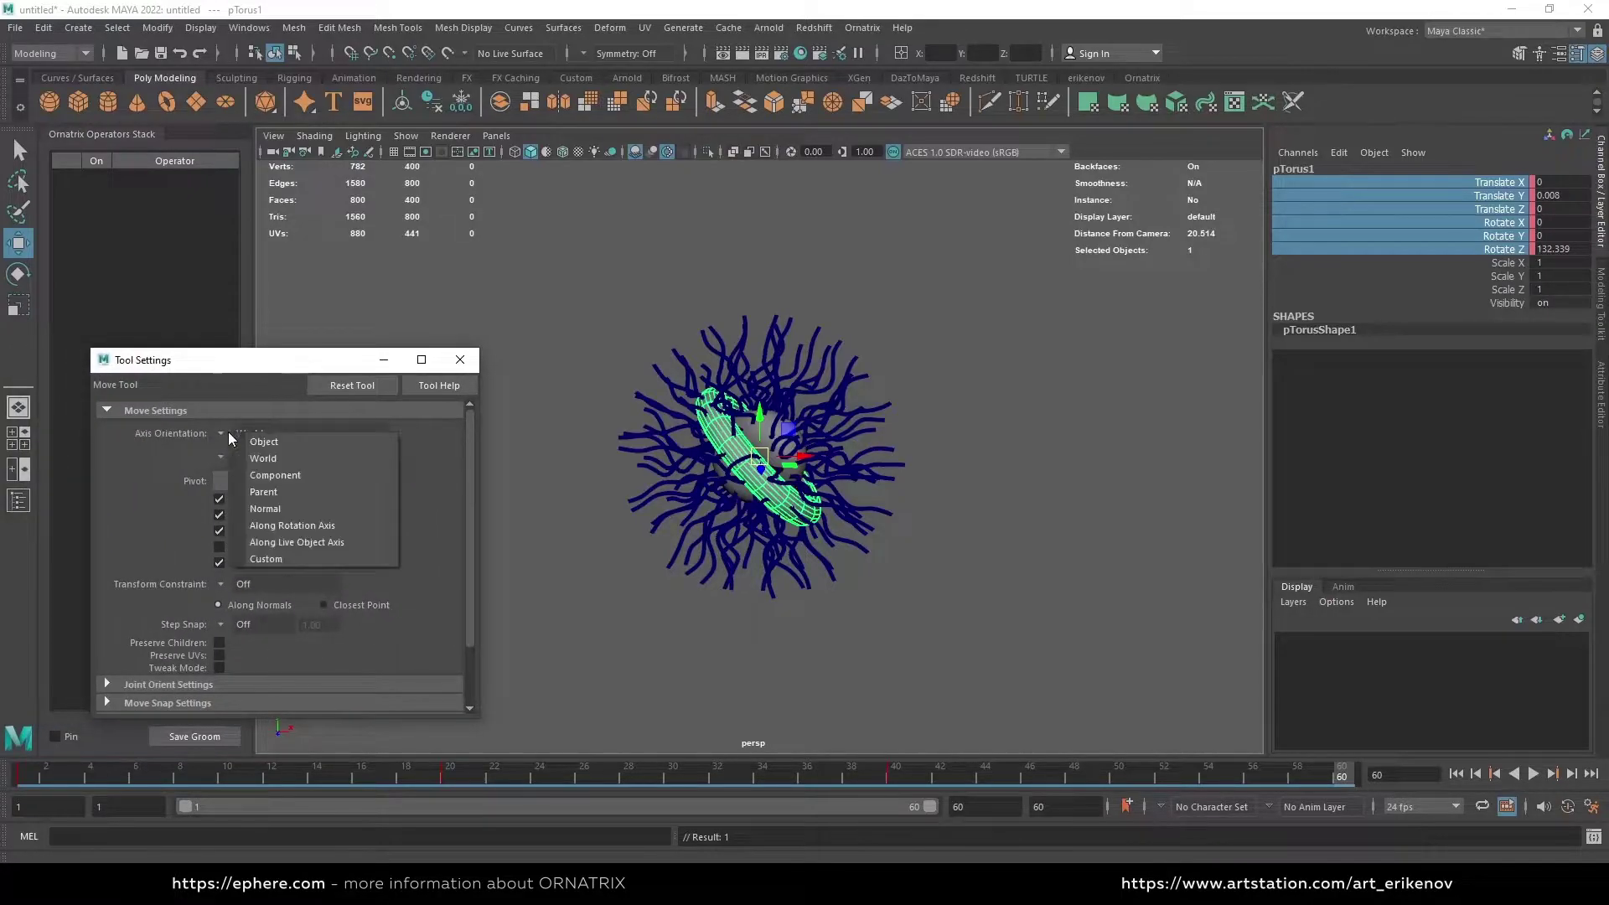
pyautogui.click(276, 475)
pyautogui.click(384, 359)
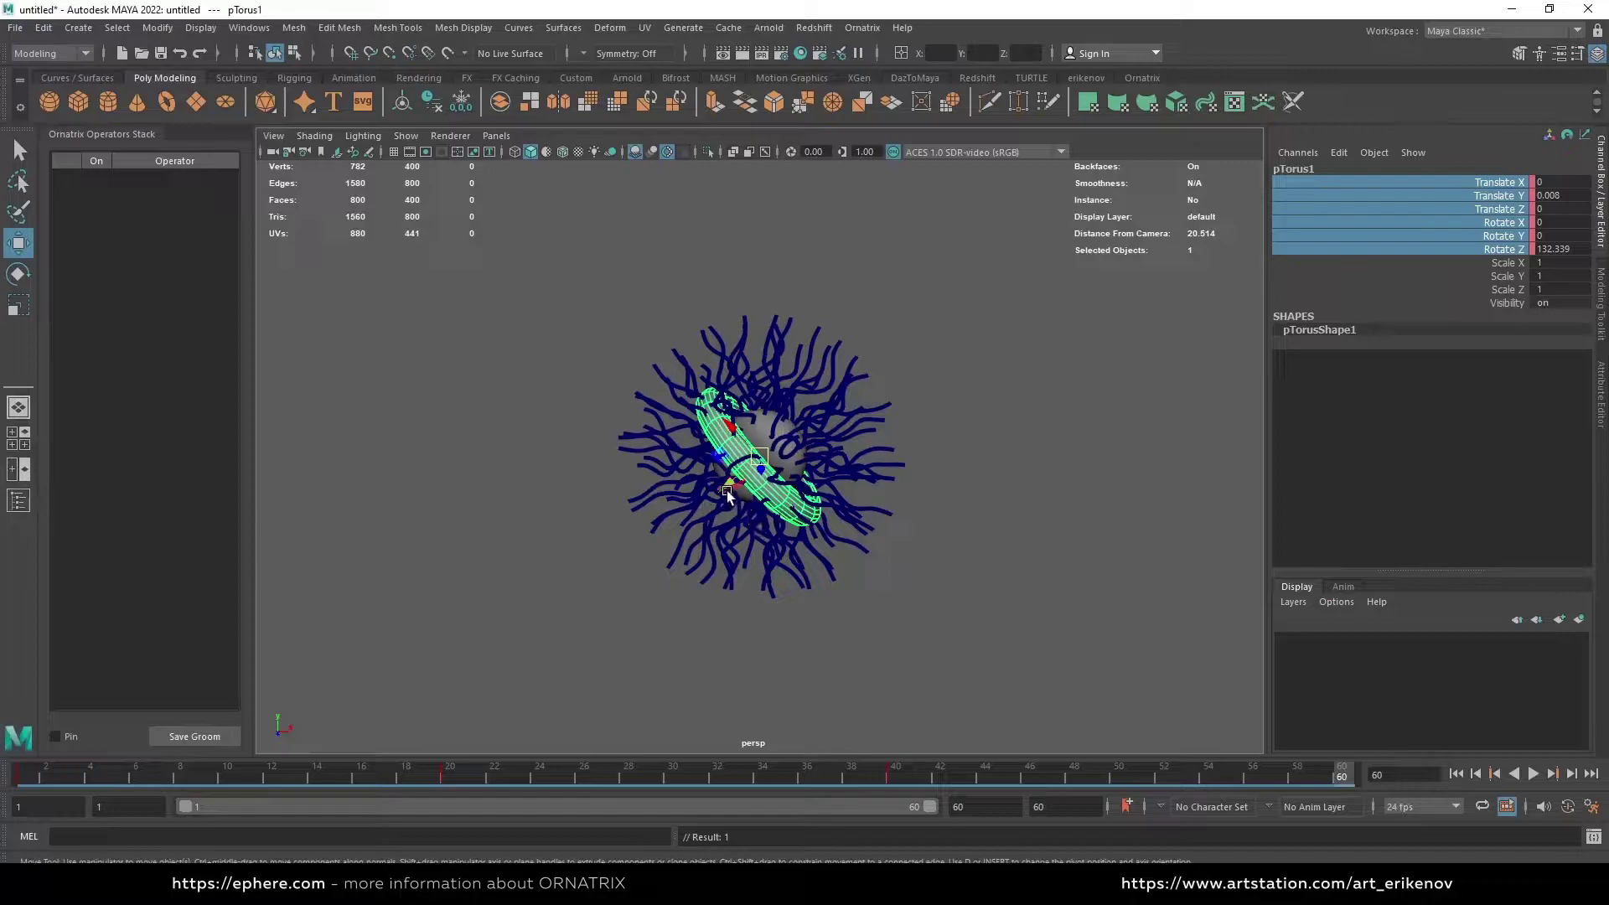
pyautogui.moveTo(723, 481); pyautogui.dragTo(904, 423)
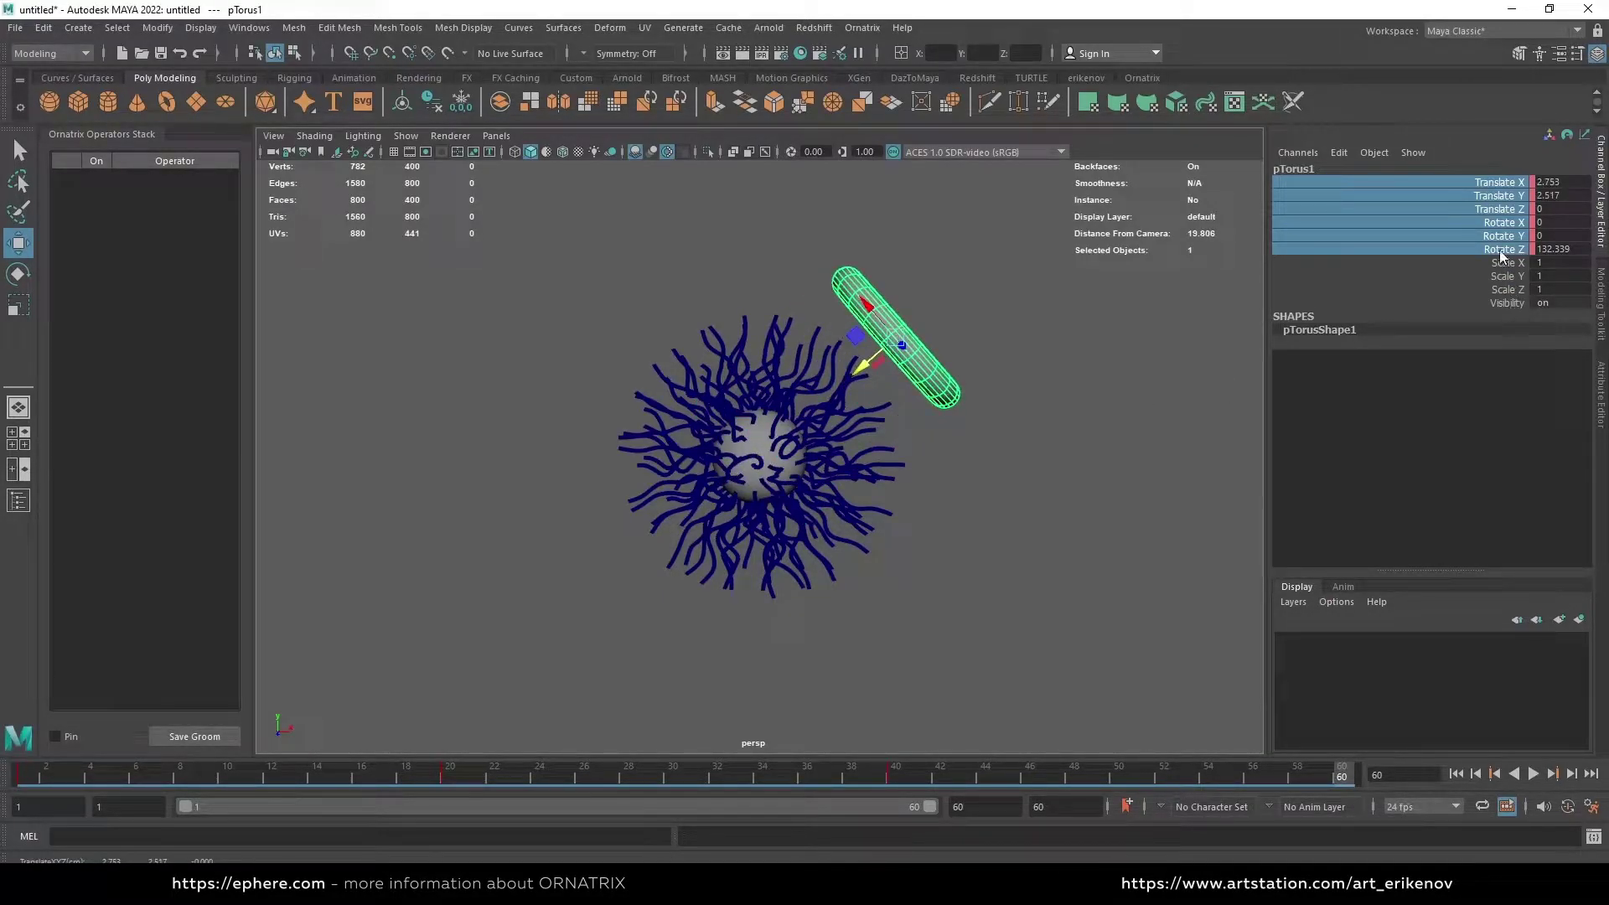
pyautogui.rightClick(1501, 250)
pyautogui.click(1511, 283)
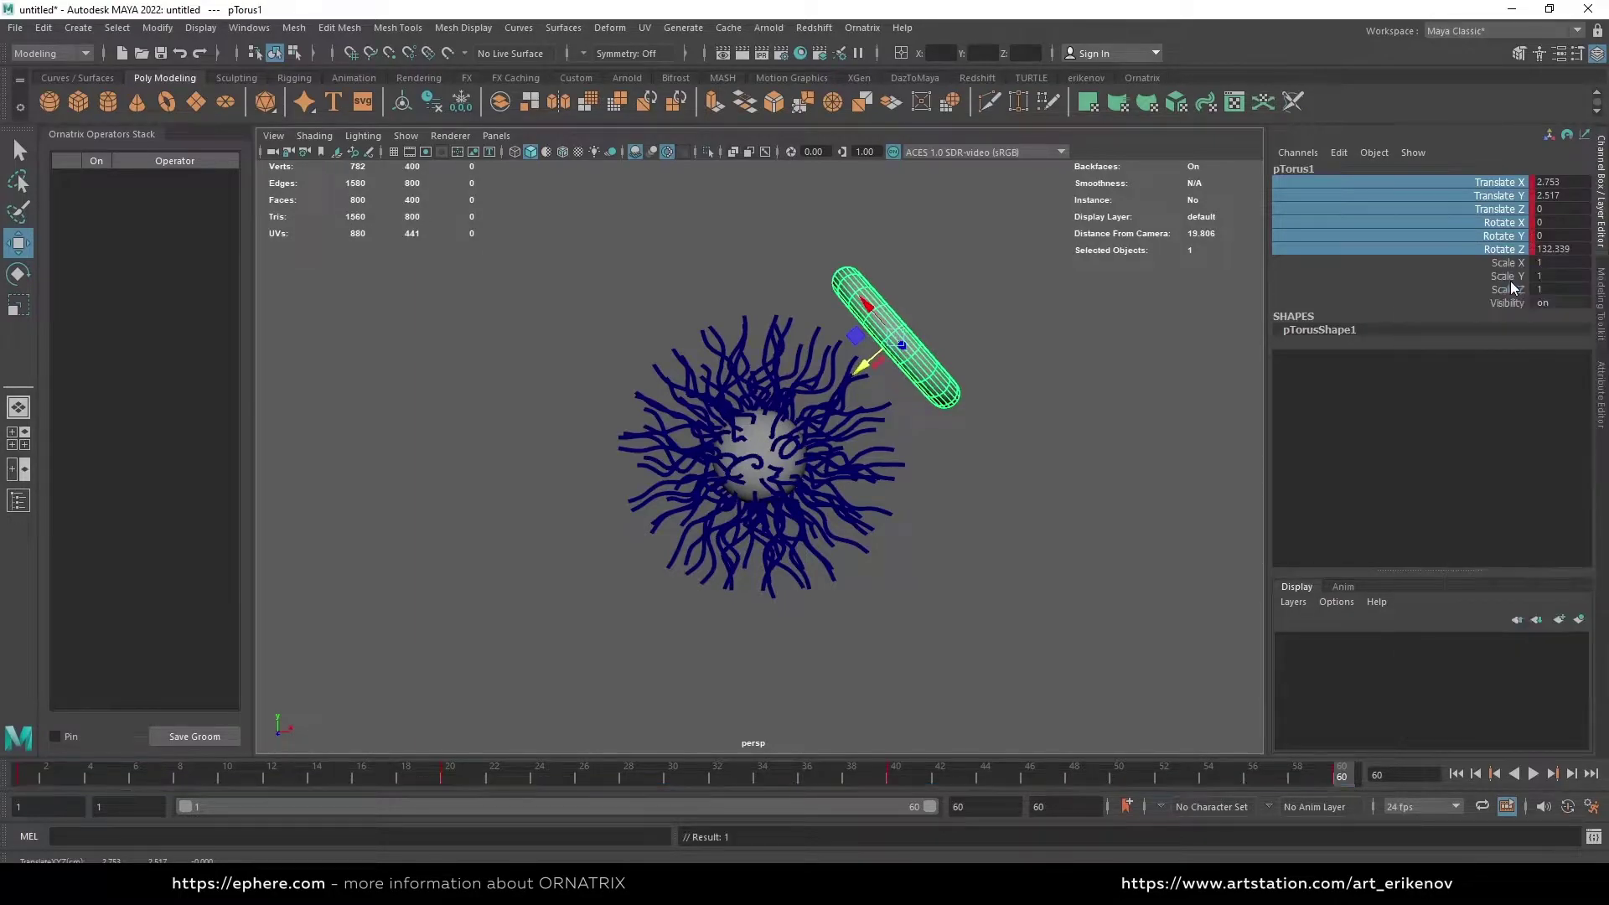
pyautogui.click(1053, 560)
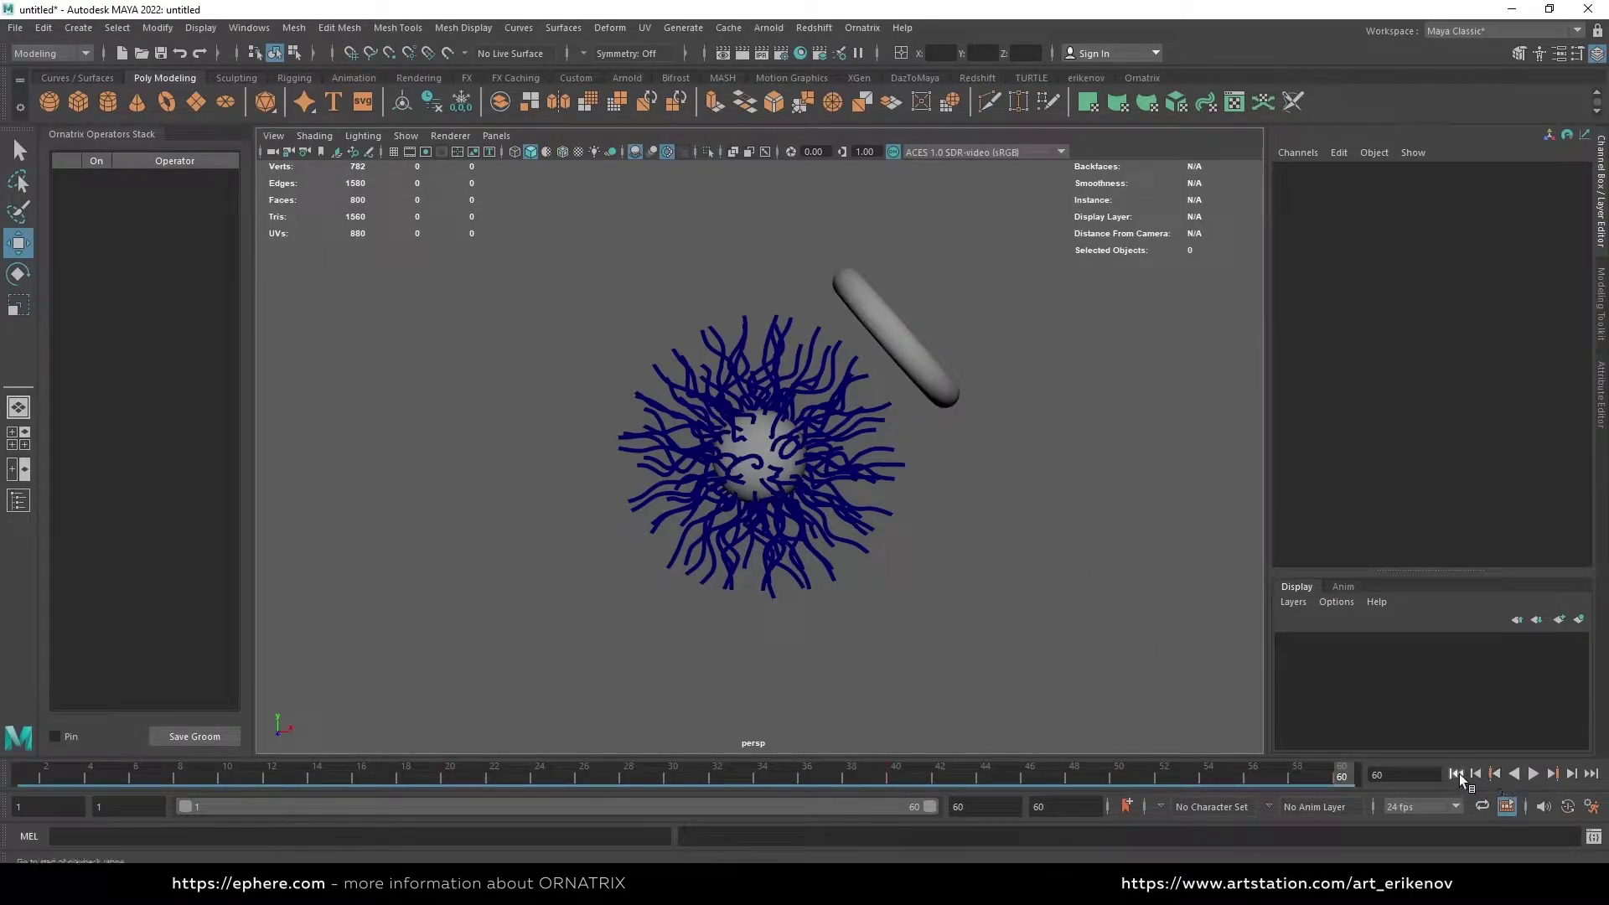
# Preview the torus animation from the first frame
pyautogui.click(1456, 773)
pyautogui.click(1534, 773)
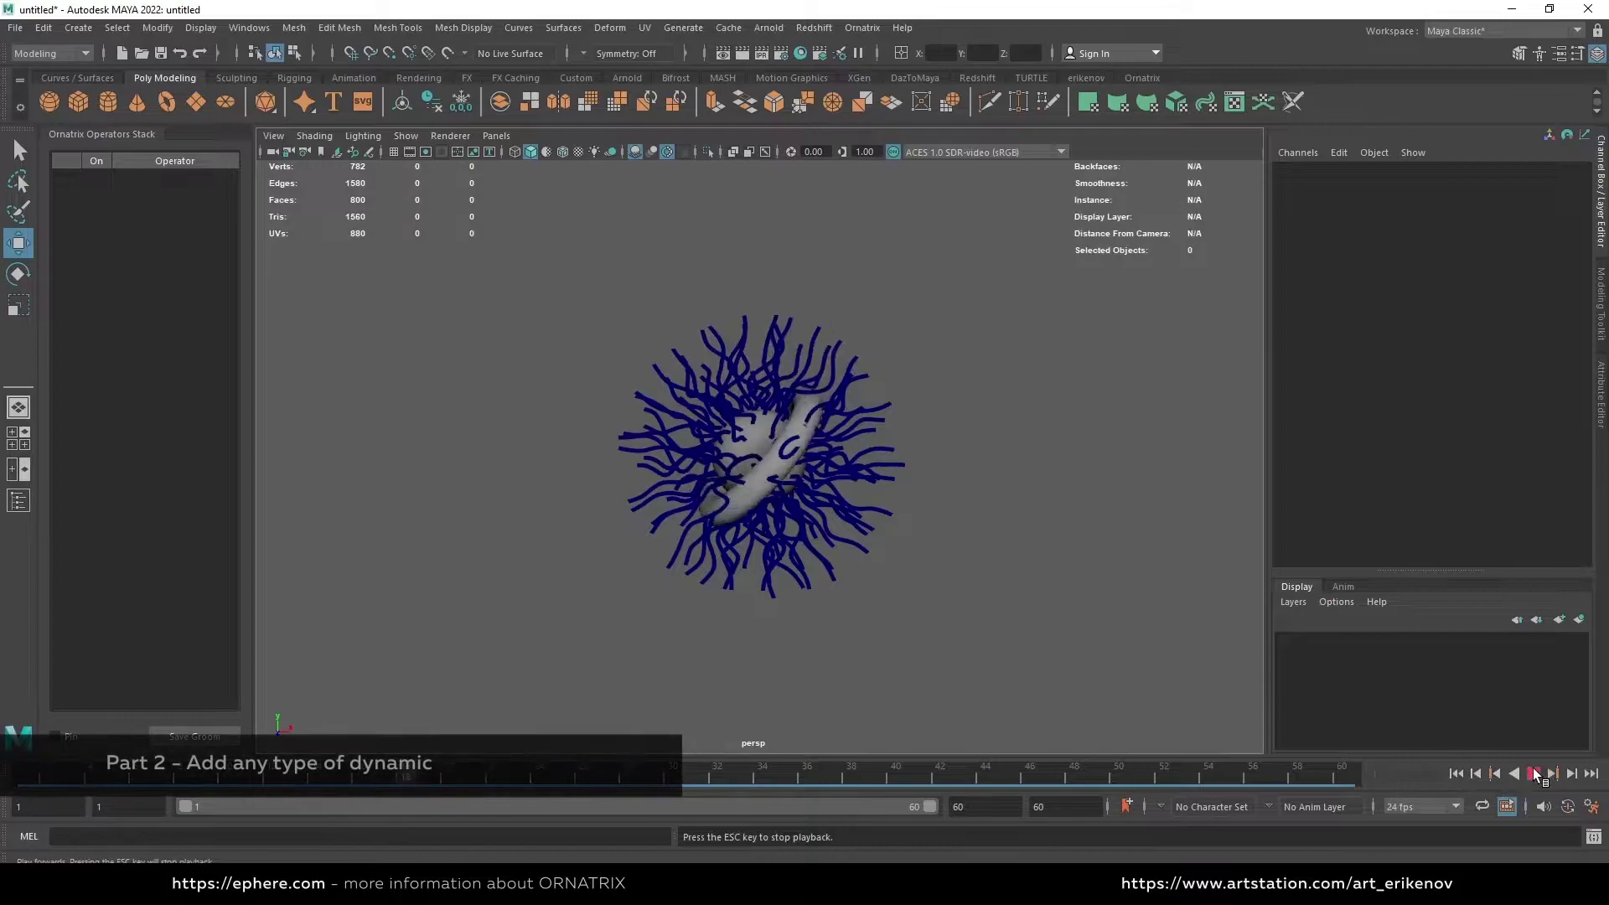
pyautogui.click(1534, 773)
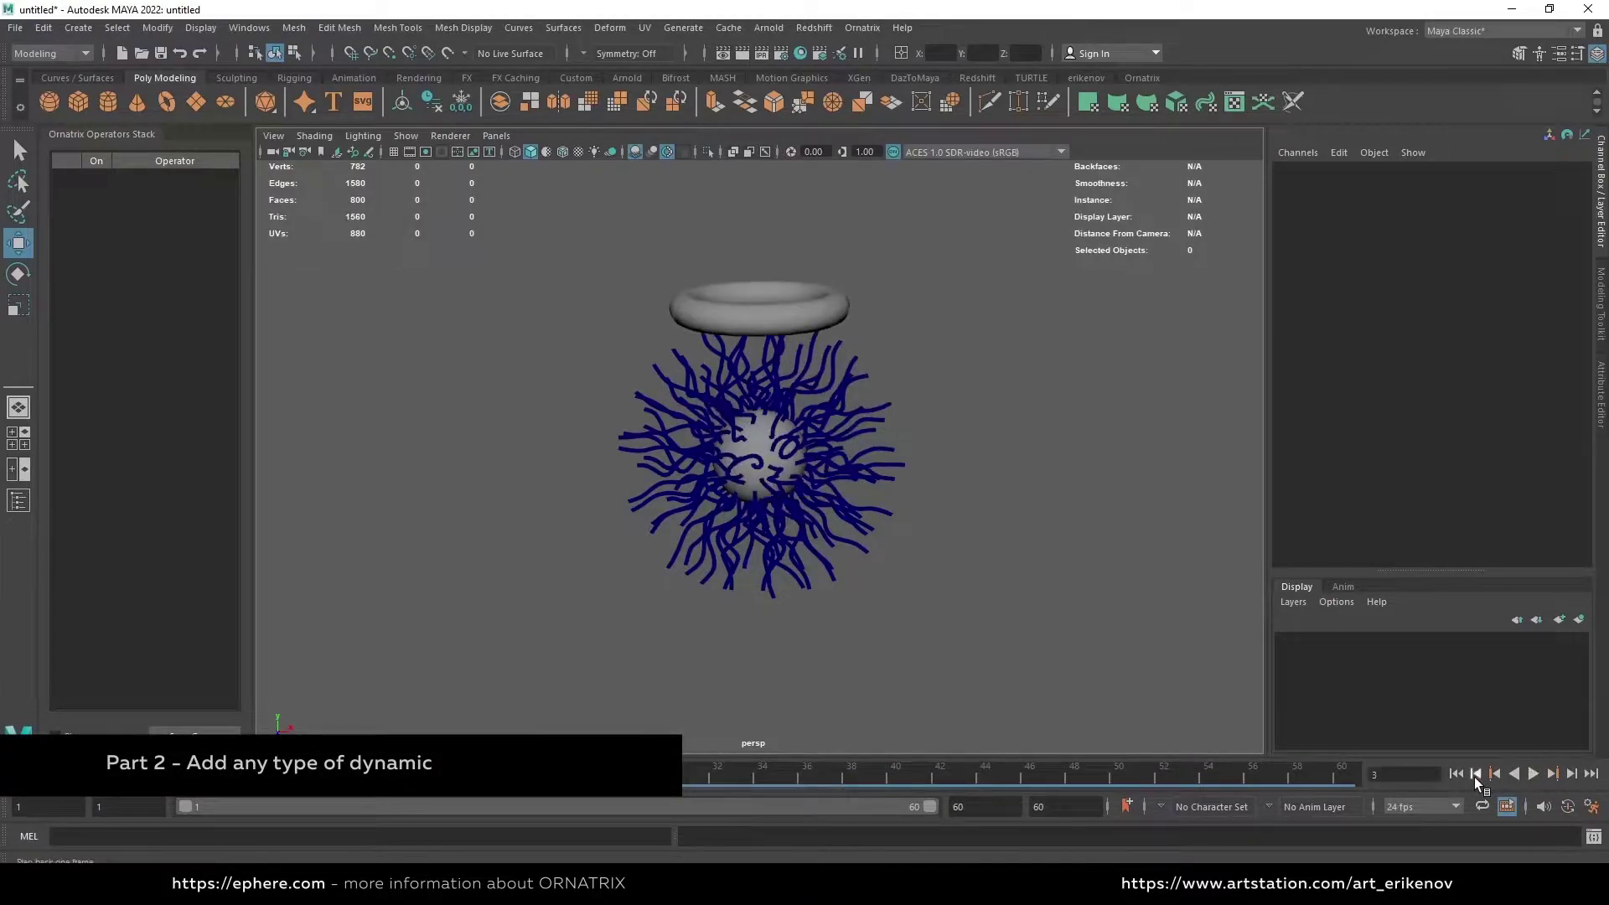
# Add a ResolveCollisions1 operator to the fur ball's hair and test it in playback
pyautogui.click(738, 503)
pyautogui.click(862, 28)
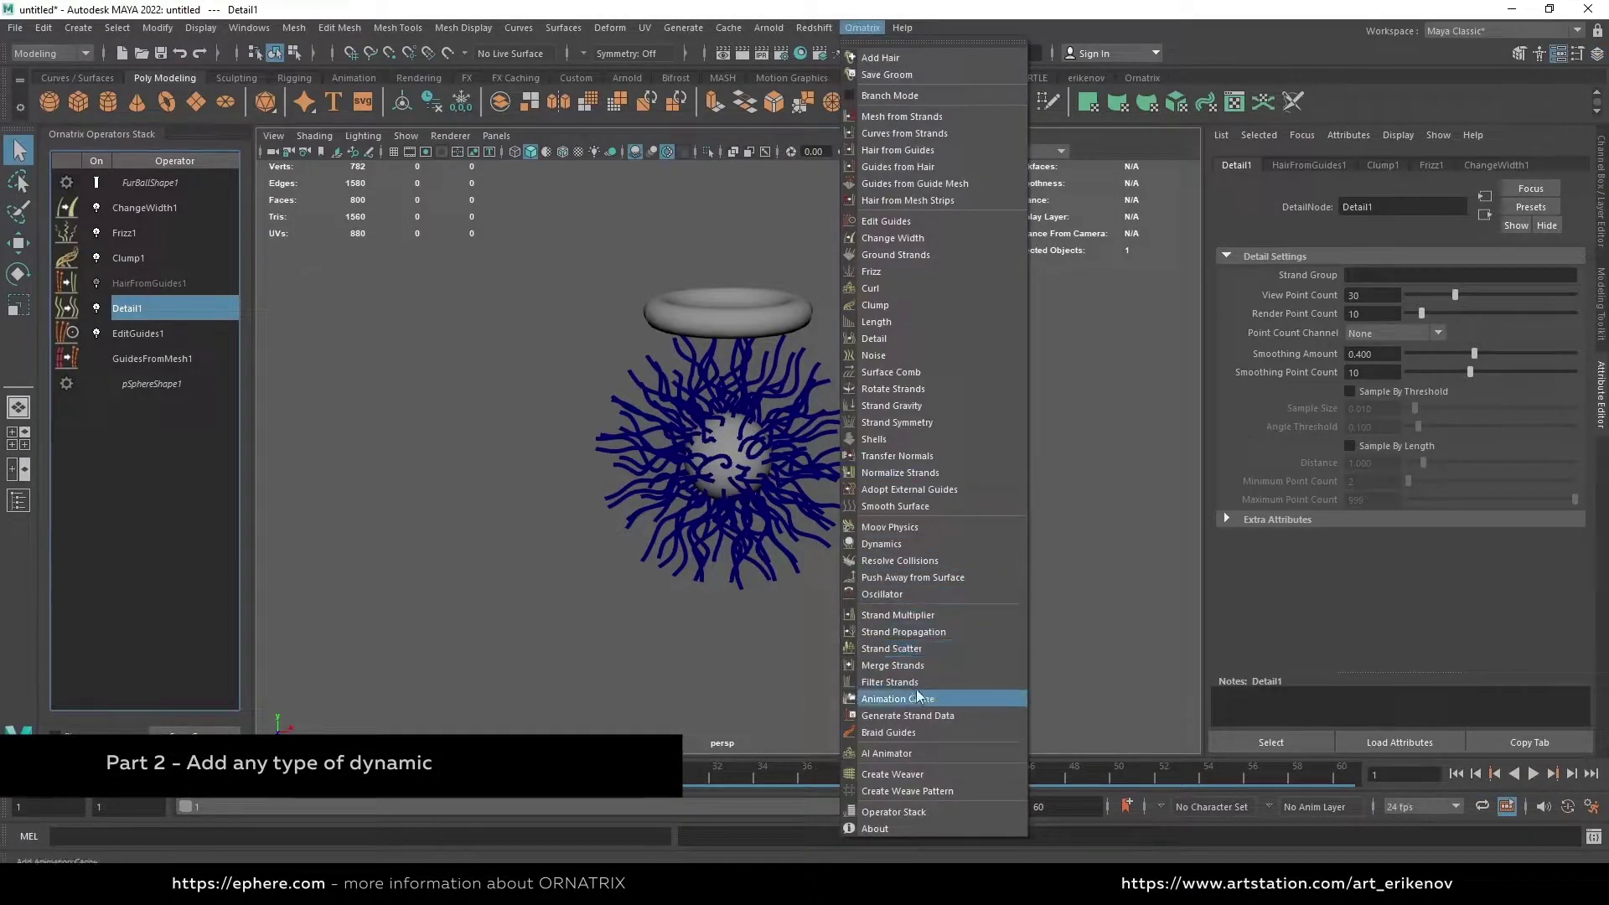
pyautogui.click(914, 561)
pyautogui.click(163, 308)
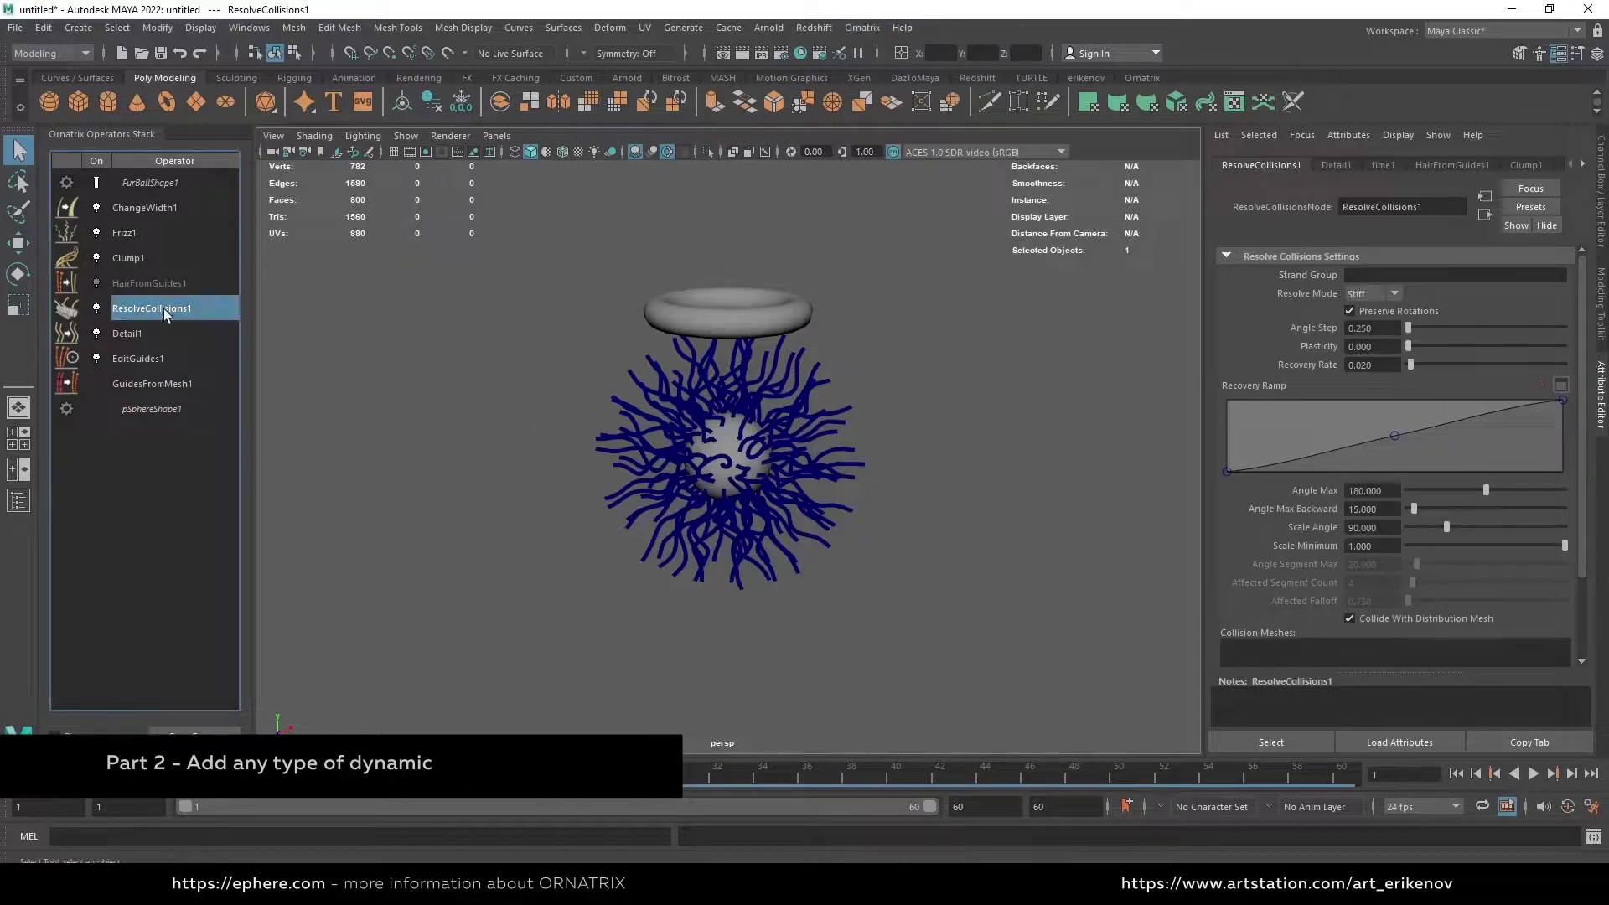
pyautogui.click(1534, 773)
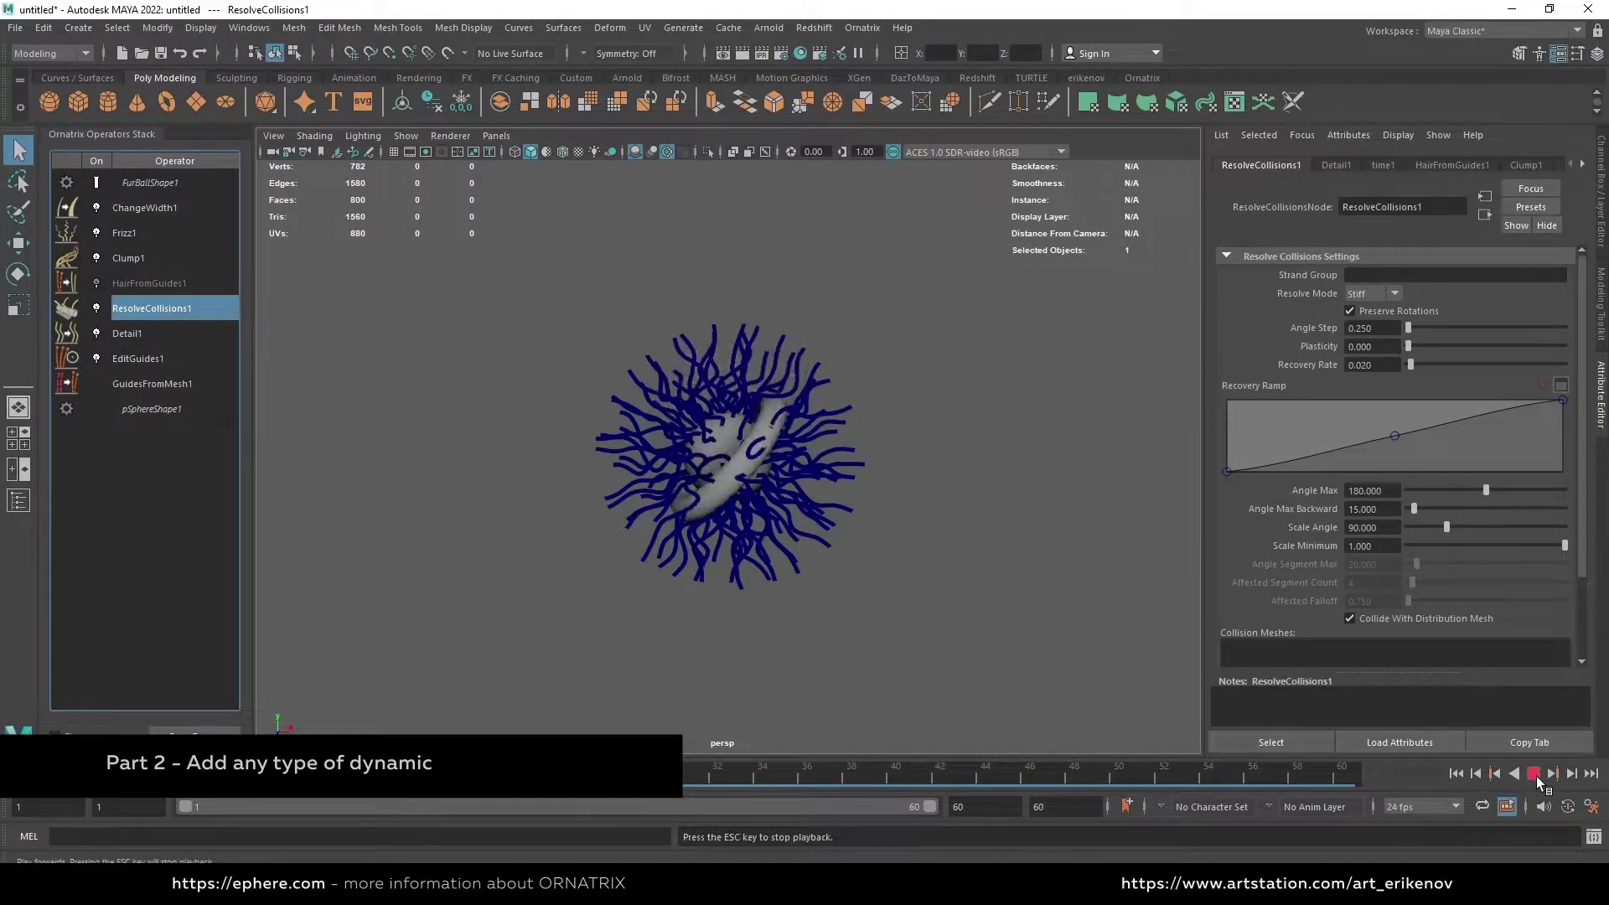
pyautogui.click(1533, 775)
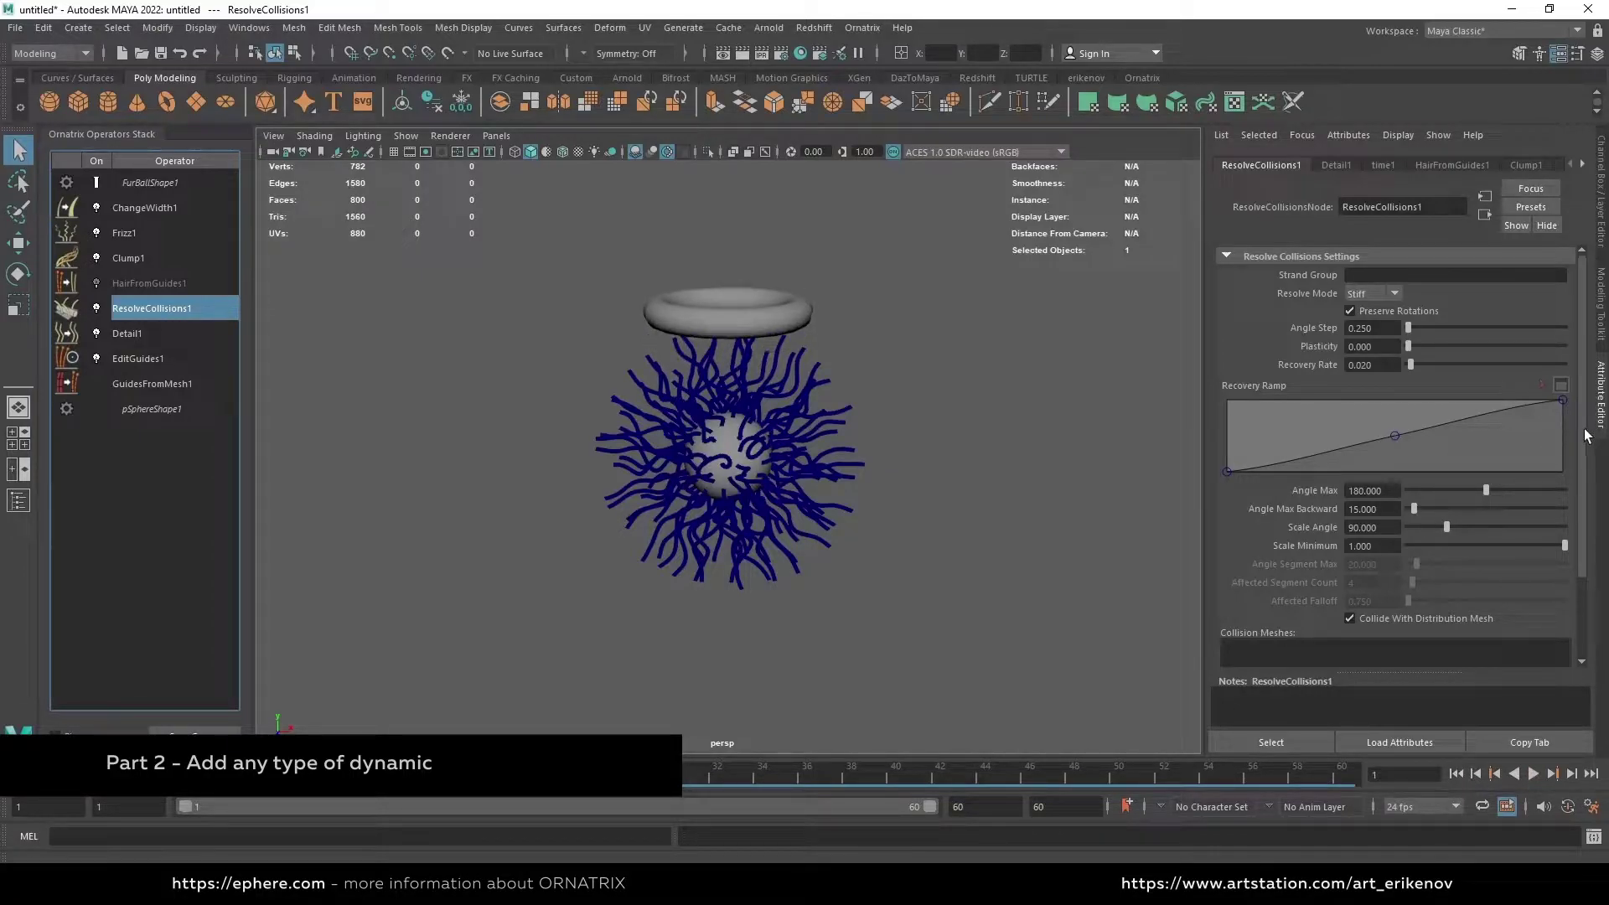
pyautogui.scroll(-3, 1576, 435)
# Add the torus as the hair's collision mesh and play the animation
pyautogui.click(1402, 613)
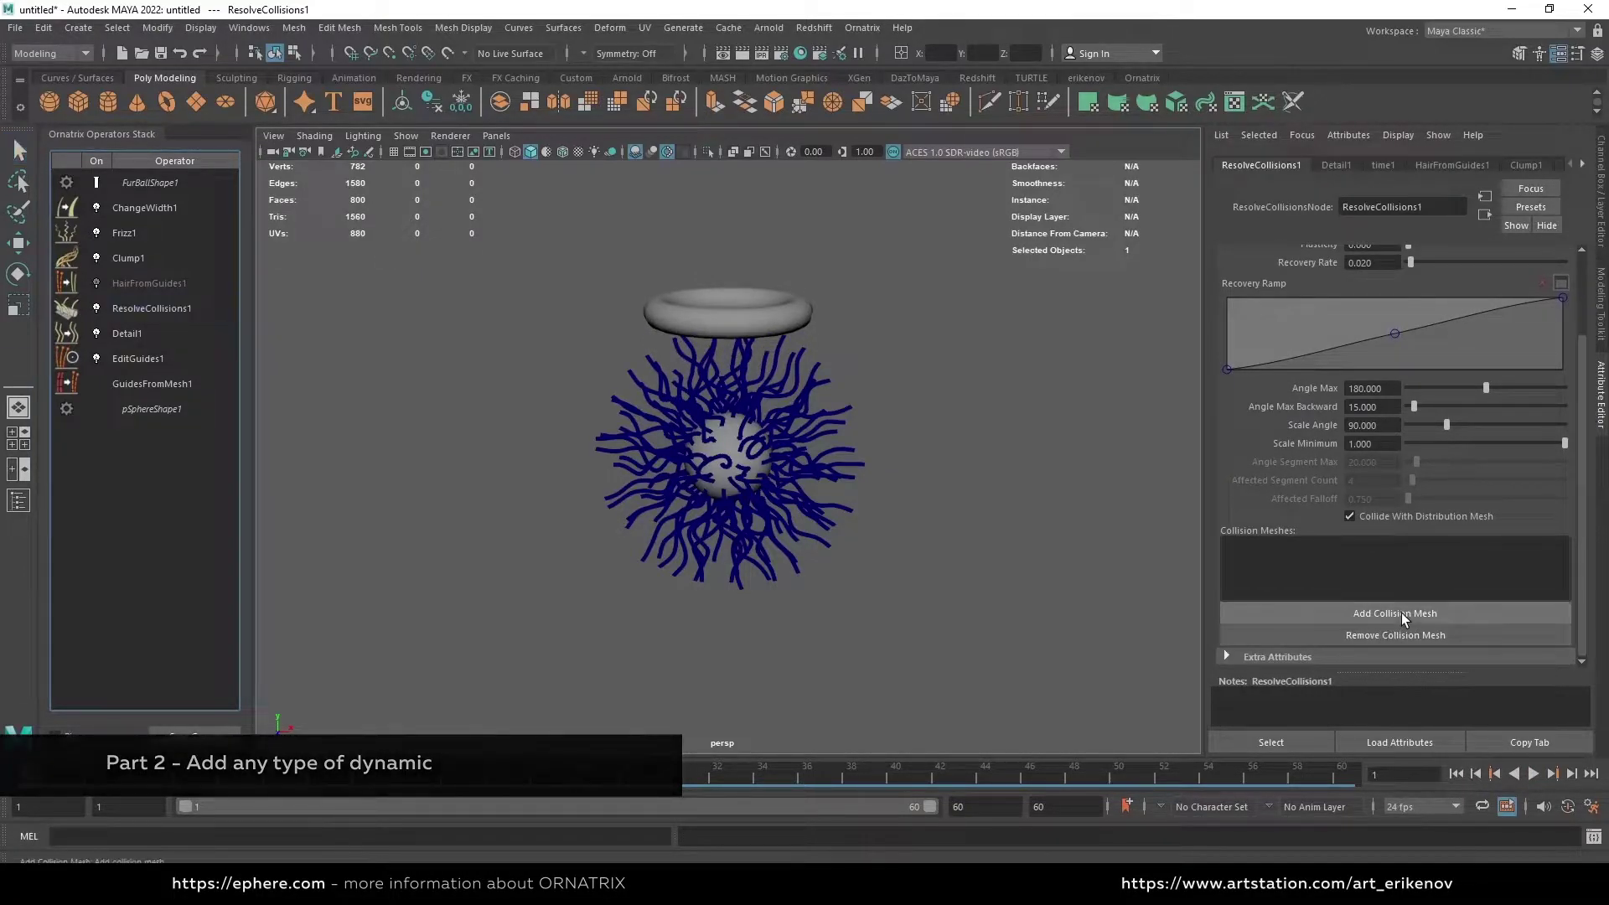
pyautogui.click(788, 320)
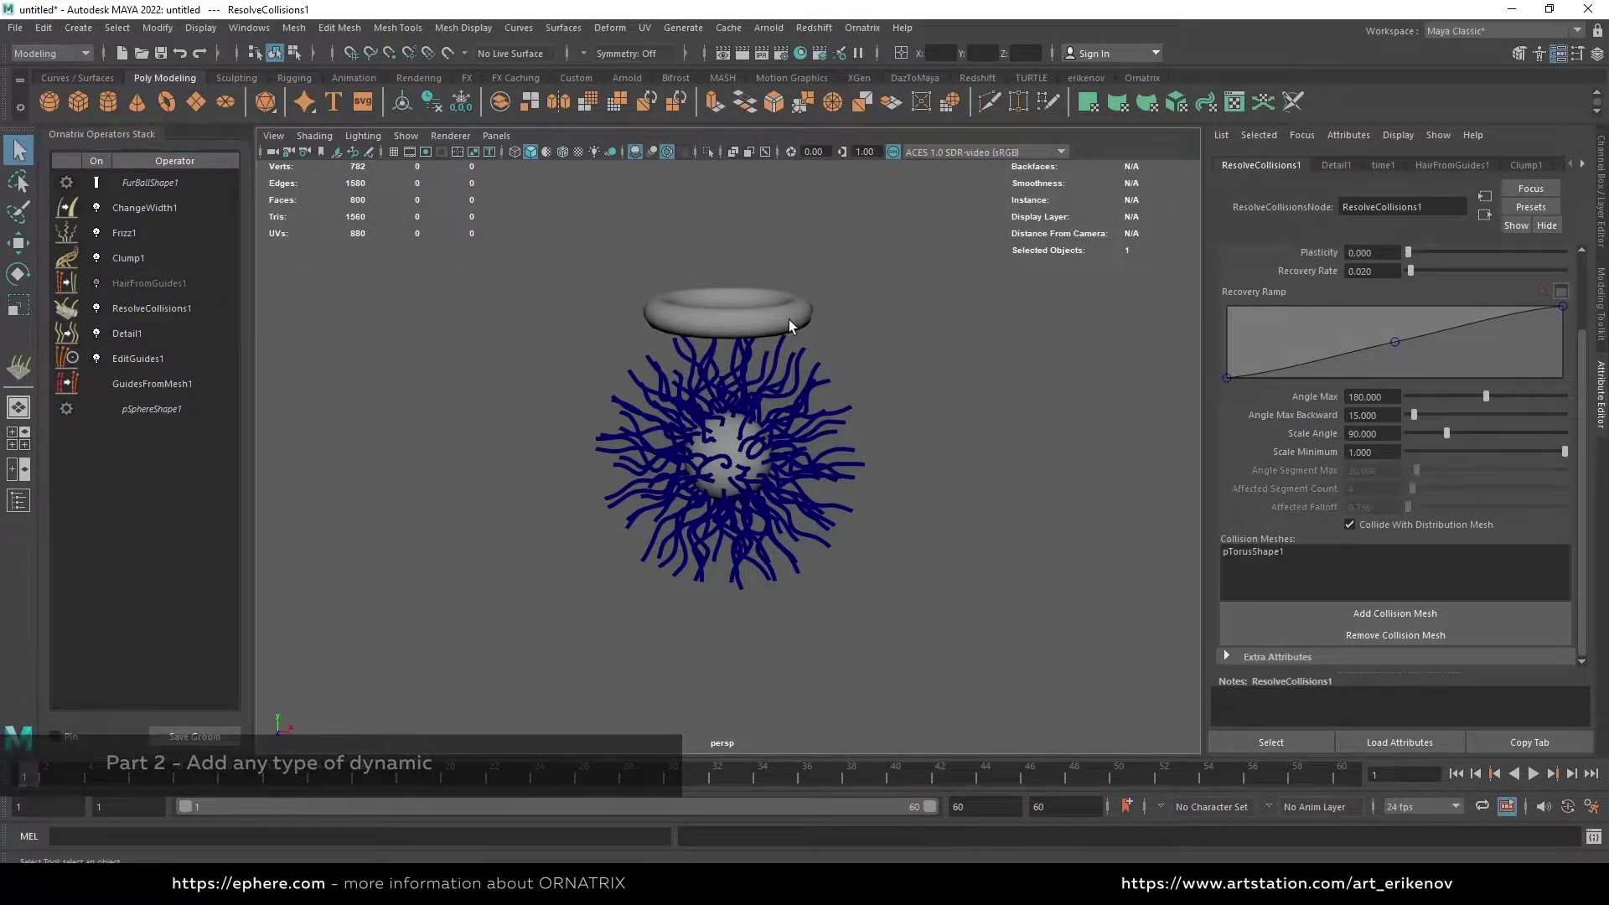
pyautogui.click(1533, 774)
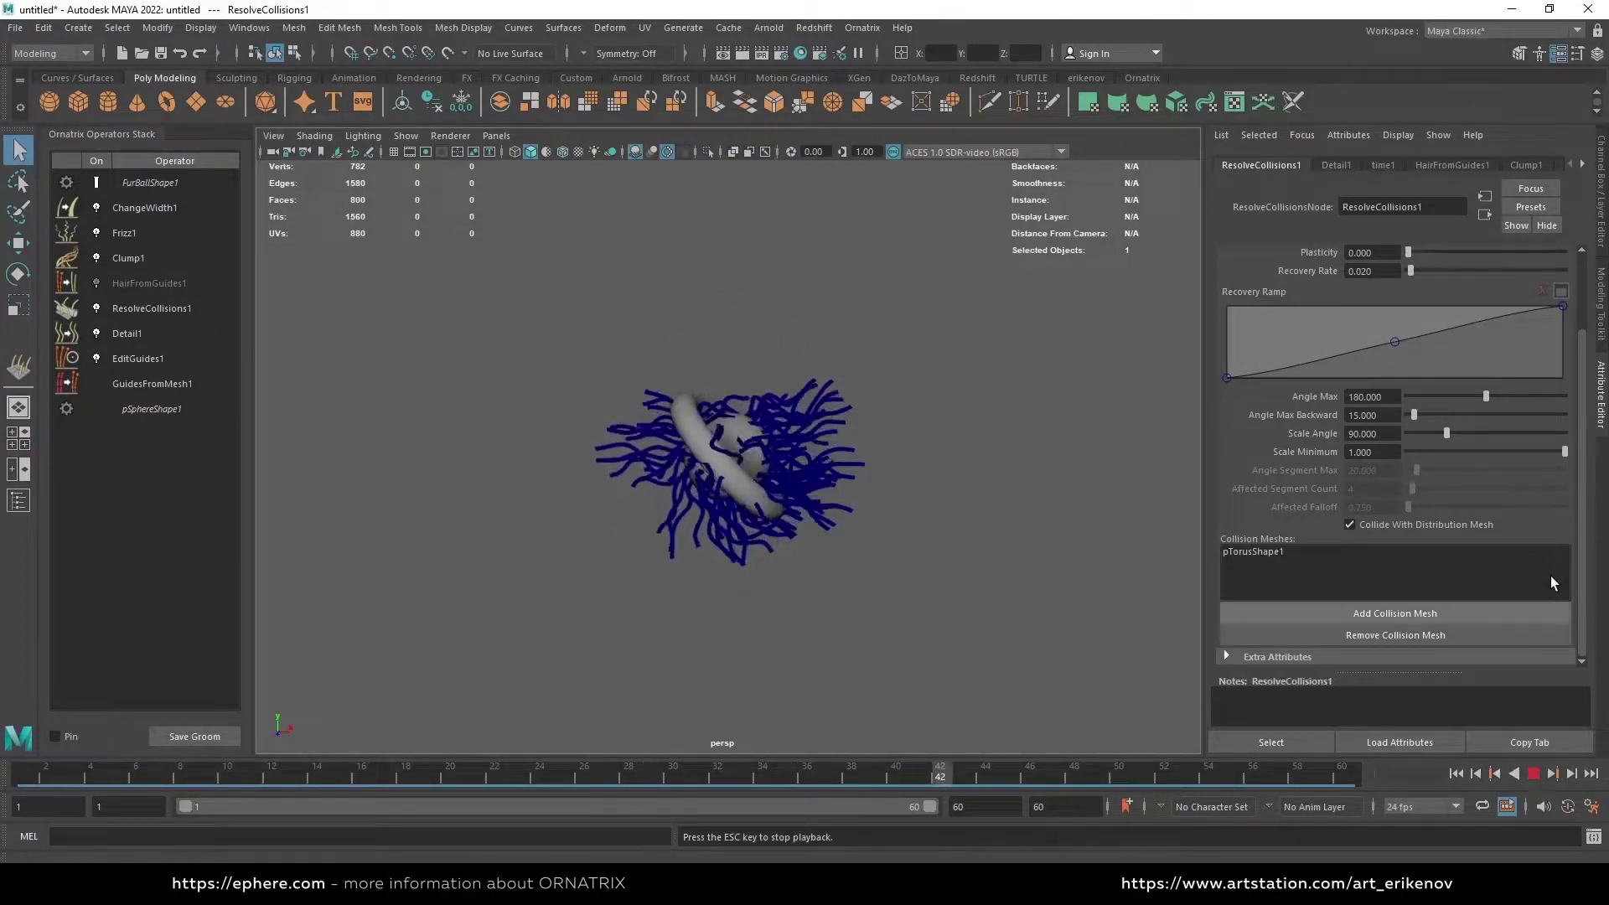
pyautogui.scroll(3, 1425, 377)
# Set Resolve Mode to Soft and Angle Max to 360
pyautogui.click(1383, 290)
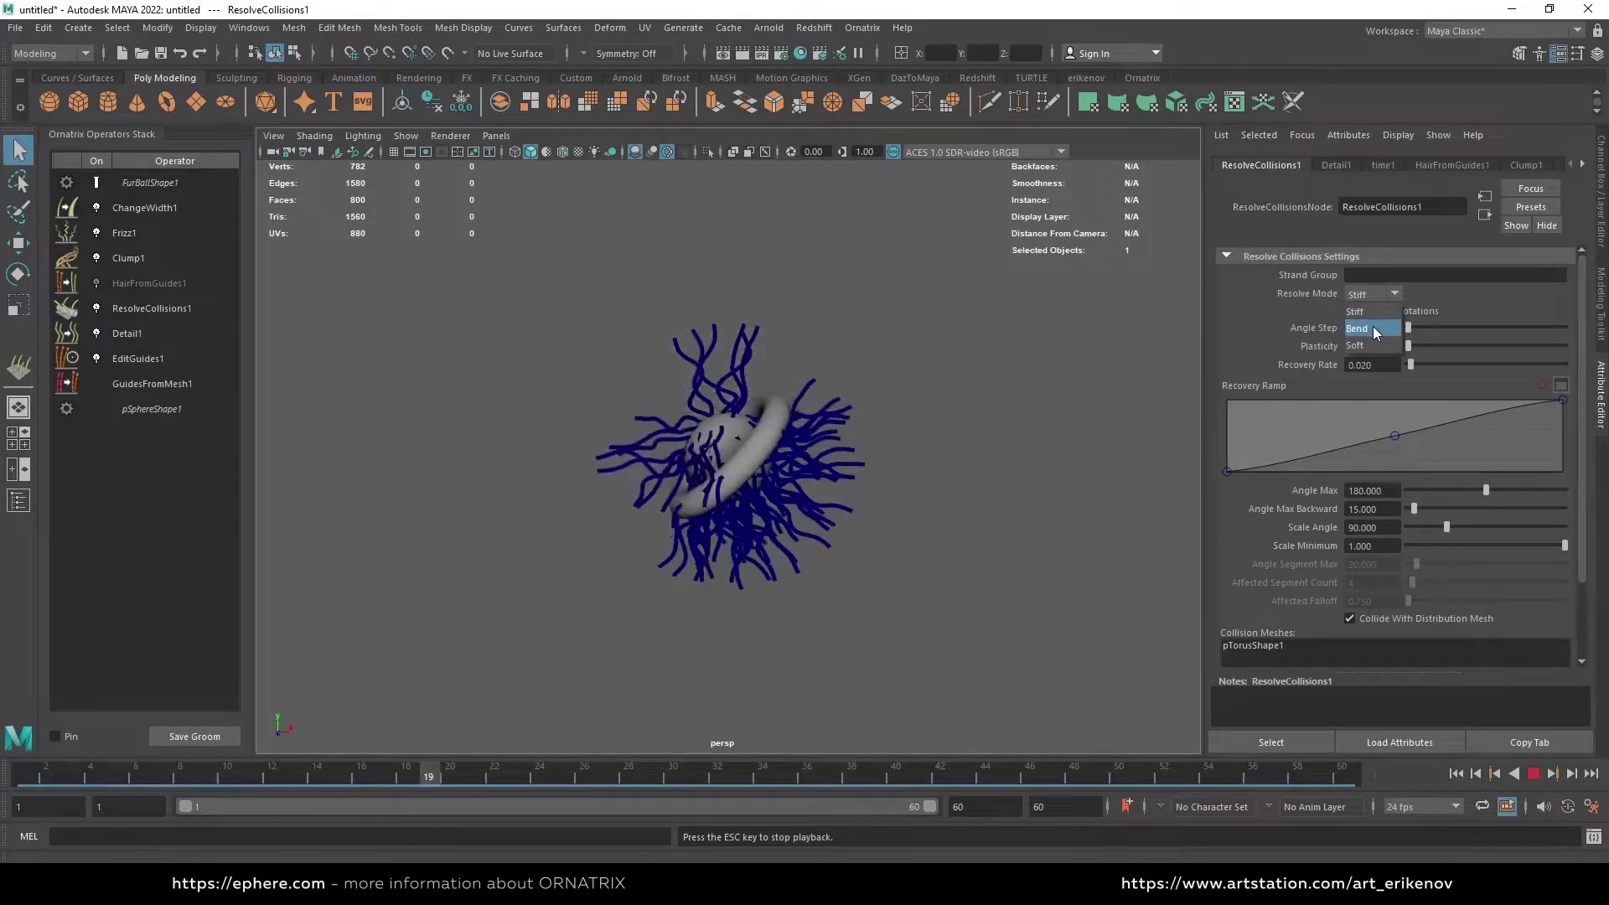
pyautogui.click(1373, 327)
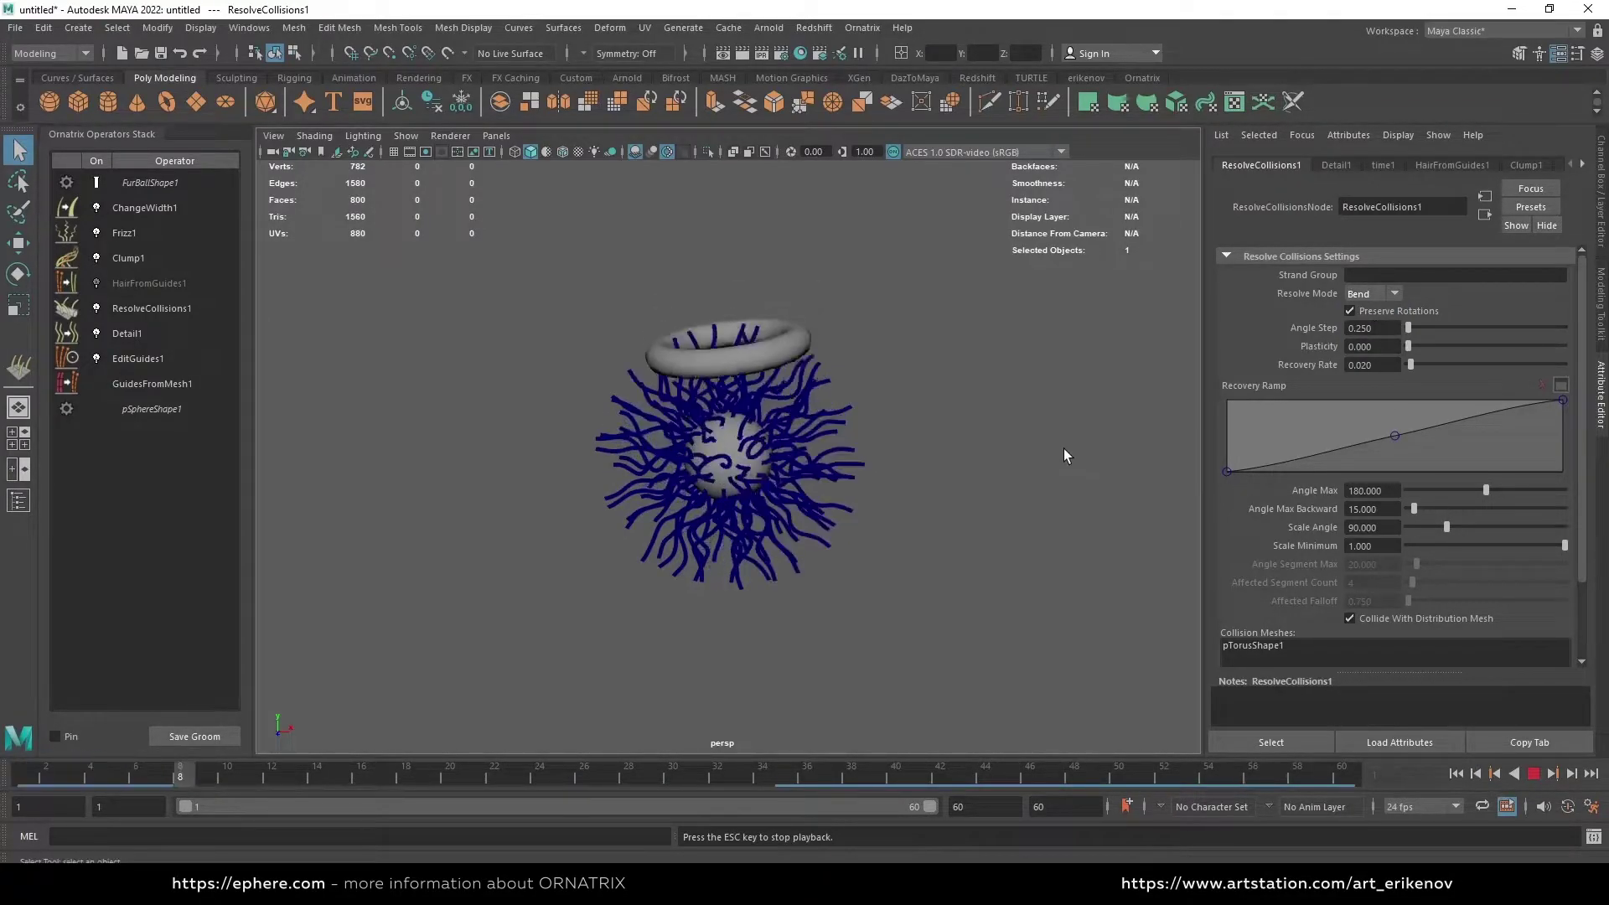
pyautogui.click(1380, 293)
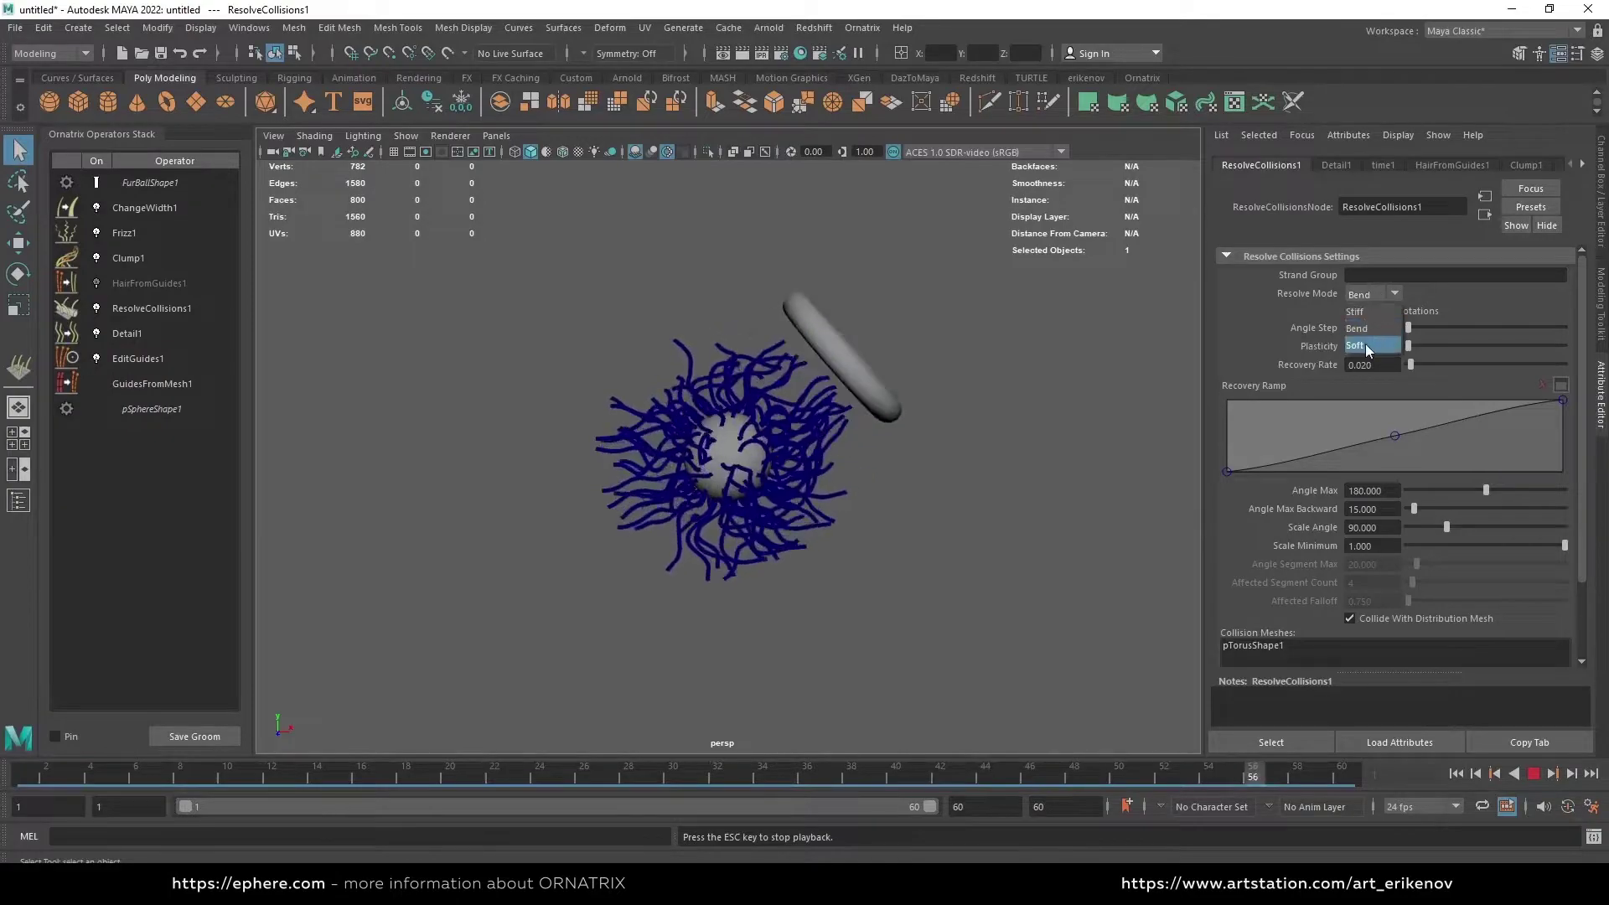
pyautogui.click(1365, 344)
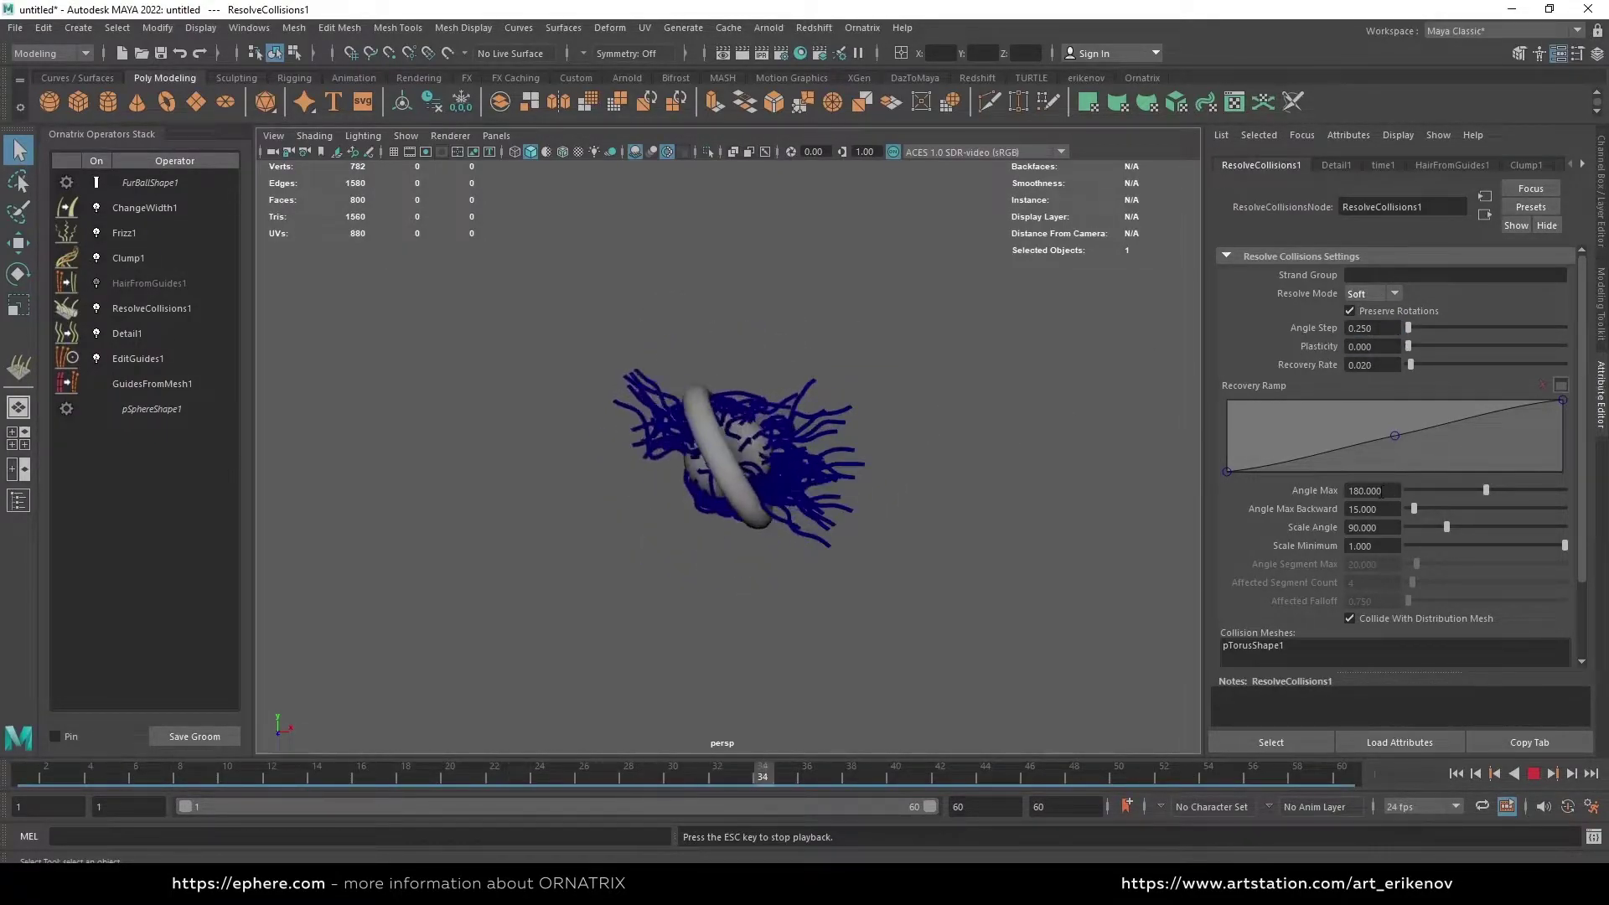
pyautogui.doubleClick(1371, 490)
pyautogui.write('360')
pyautogui.press('Return')
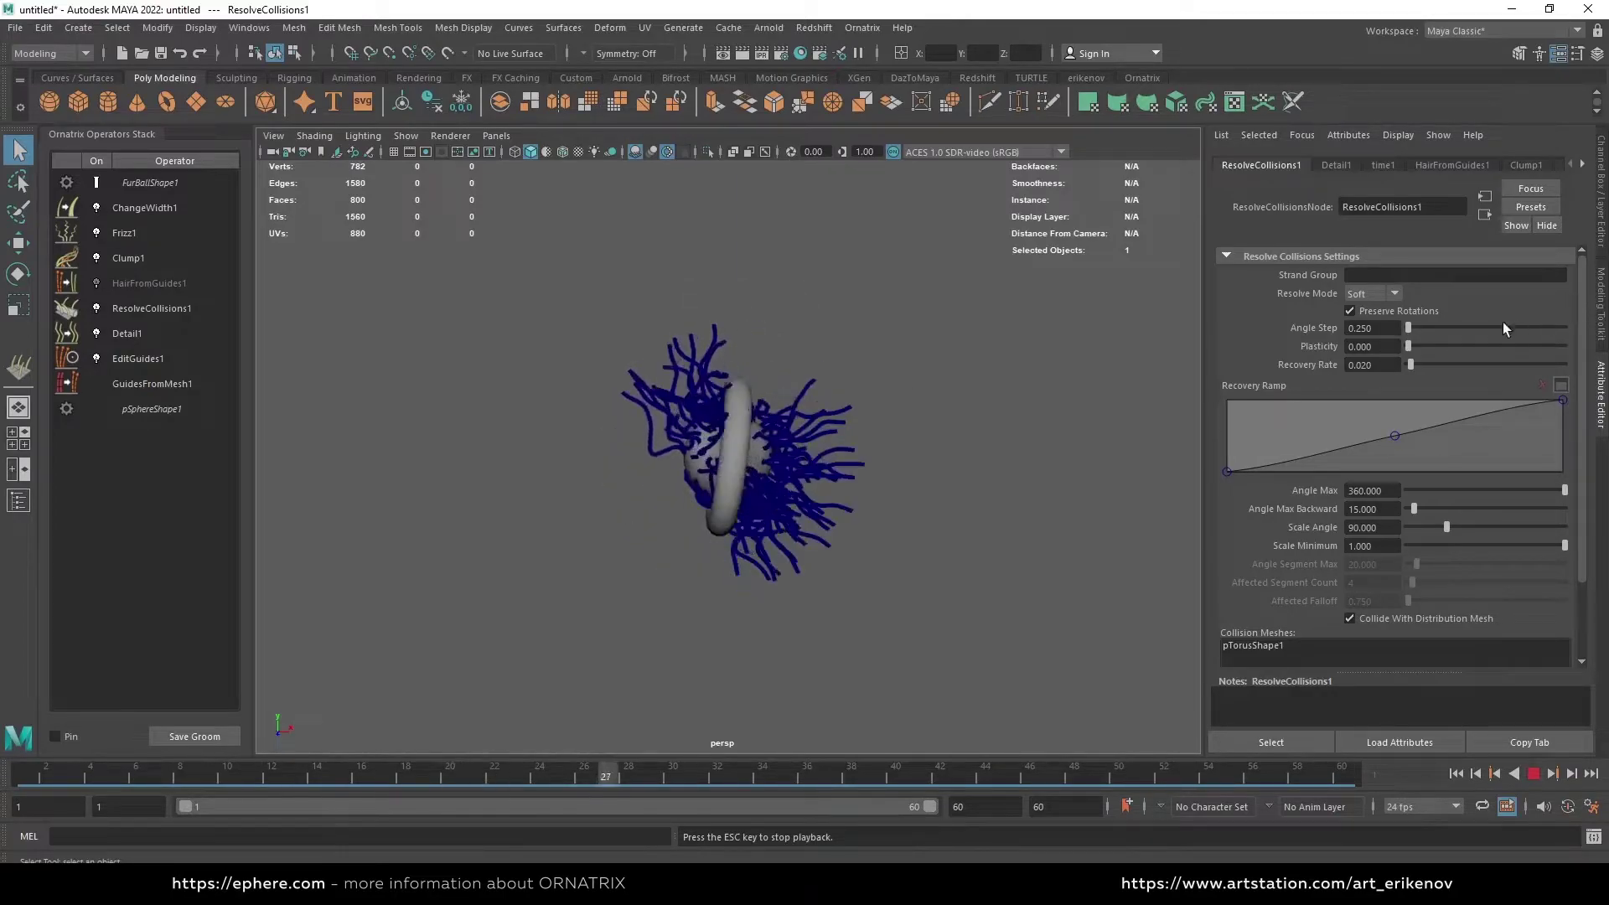
# Keep Plasticity at 0, set Recovery Rate to 0.07 and raise Angle Step to 180
pyautogui.moveTo(1409, 345); pyautogui.dragTo(1427, 346)
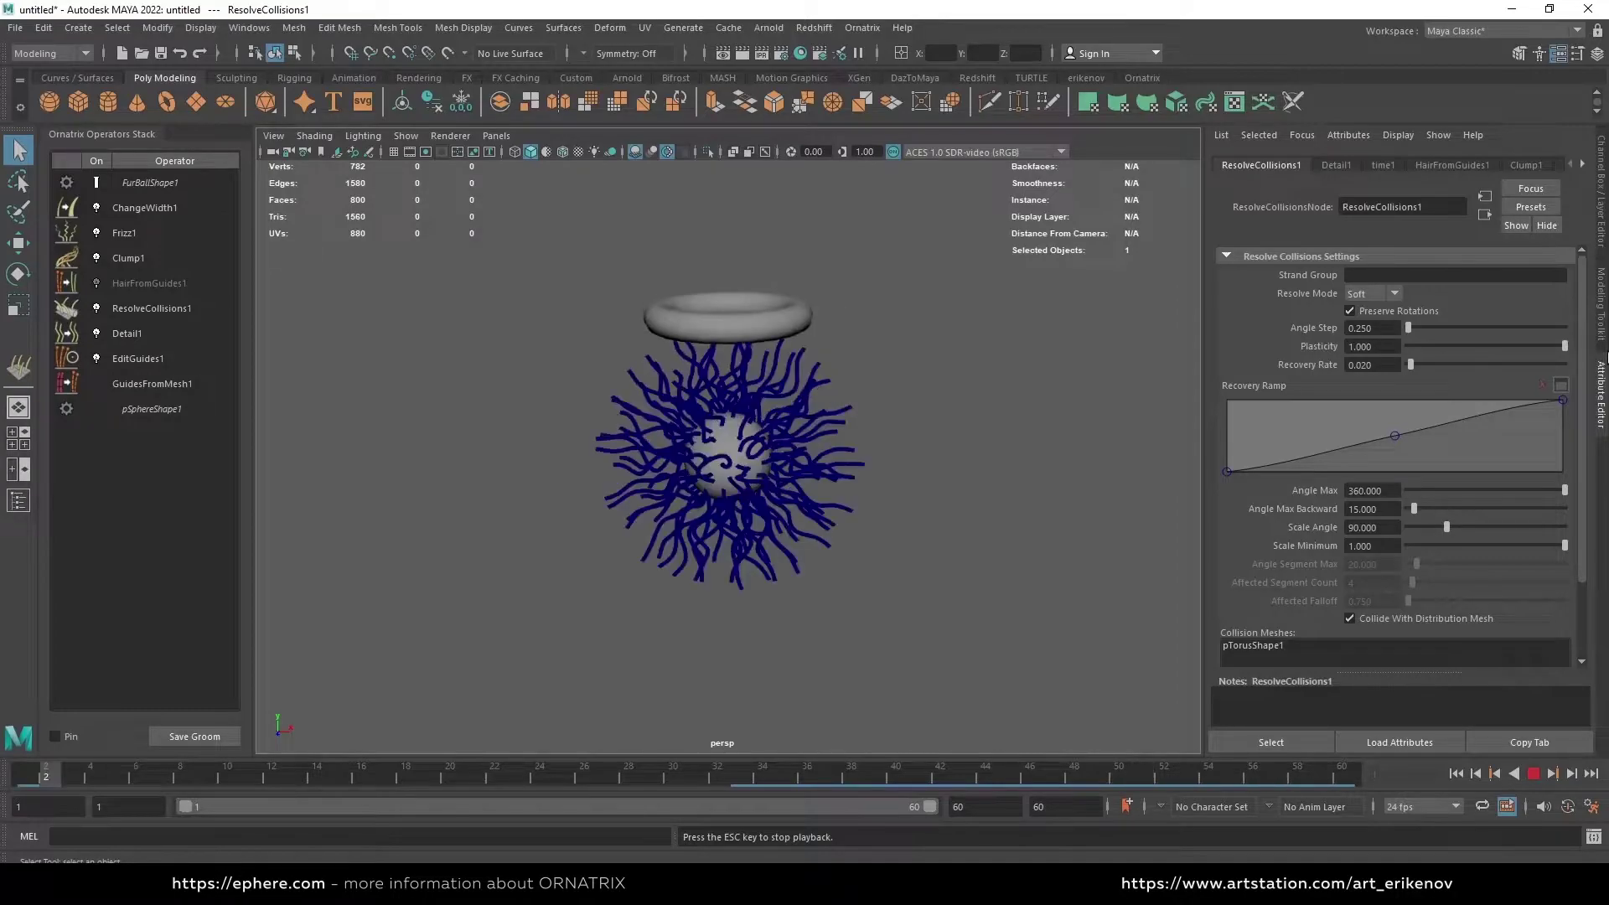
pyautogui.moveTo(1565, 345); pyautogui.dragTo(1416, 364)
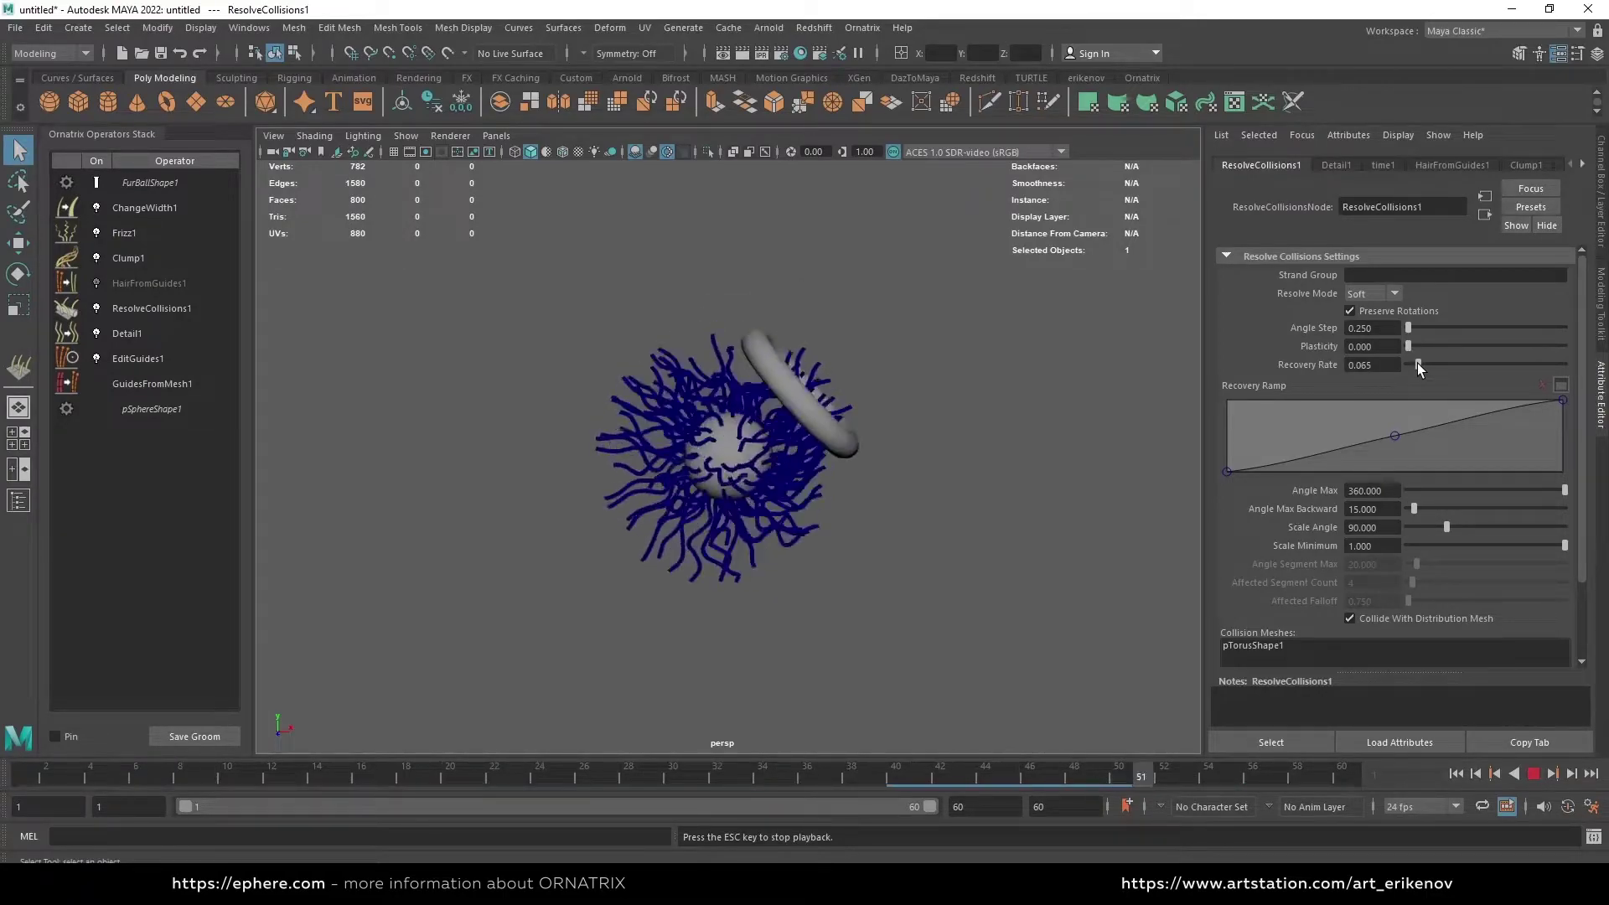
pyautogui.click(1375, 364)
pyautogui.write('0.07')
pyautogui.press('Return')
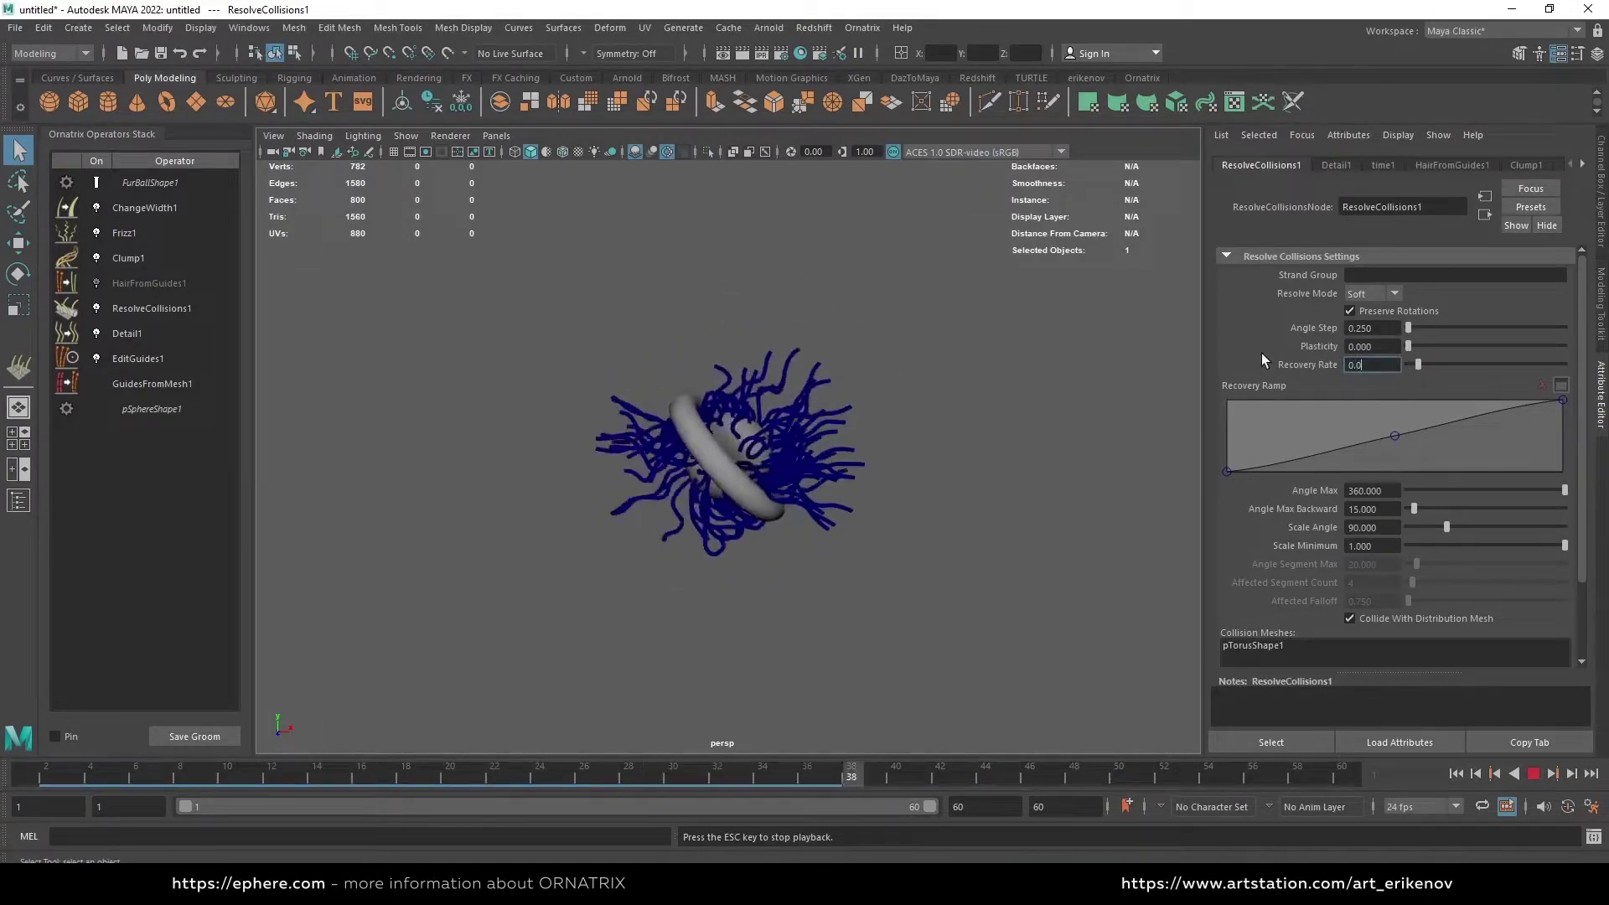
pyautogui.moveTo(1410, 335); pyautogui.dragTo(1564, 330)
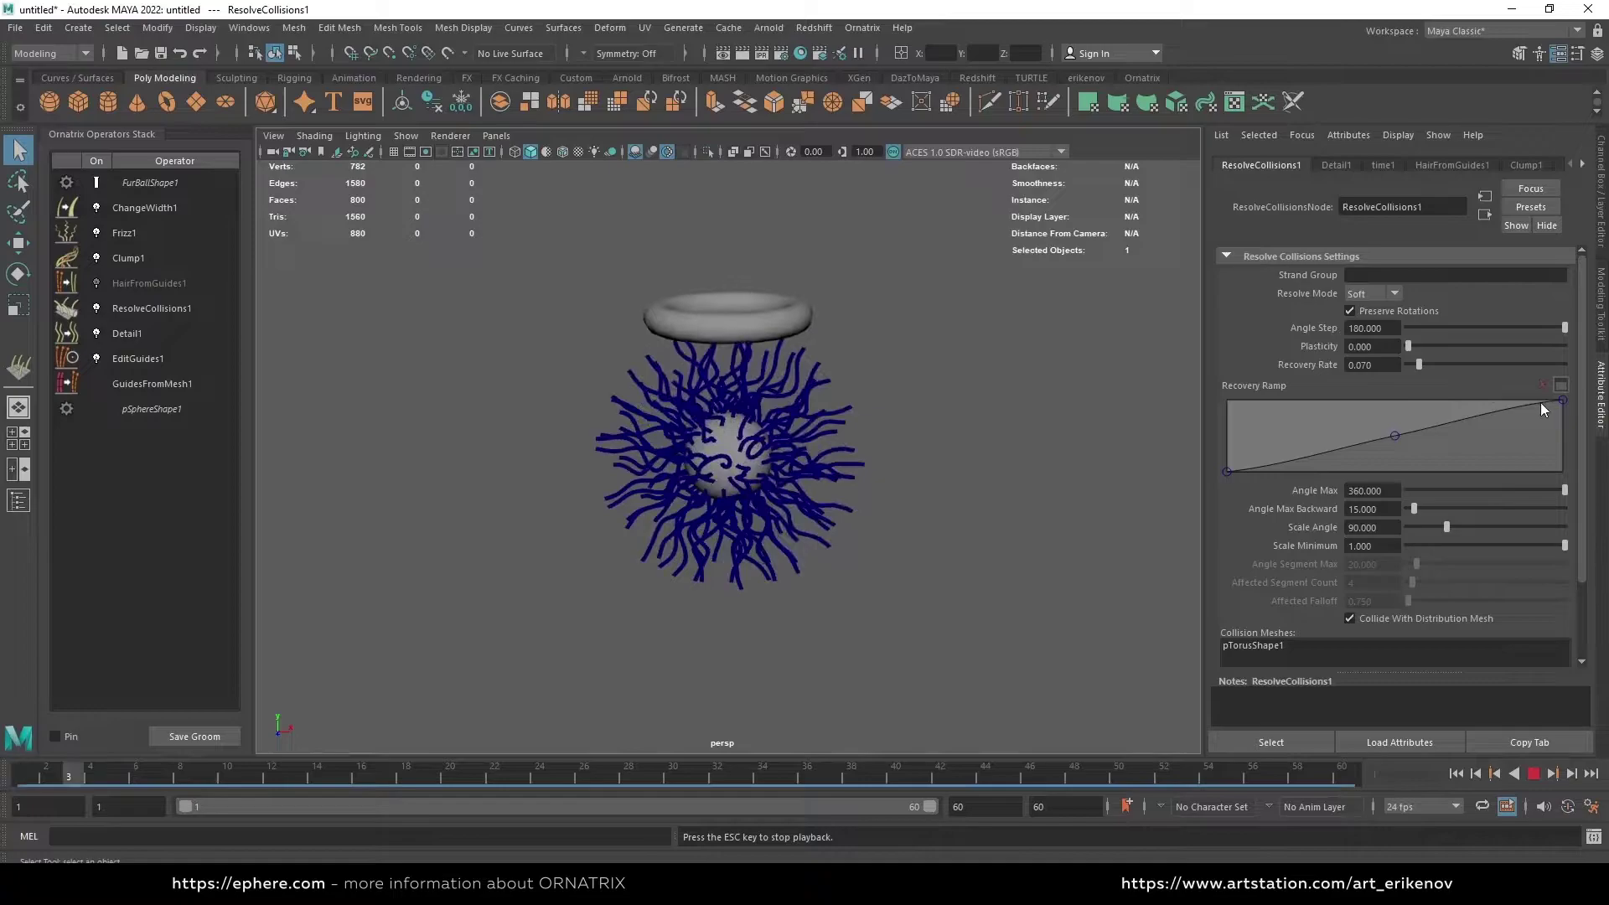
# Reshape the Recovery Ramp so its right endpoint rises to about 0.92
pyautogui.click(1563, 436)
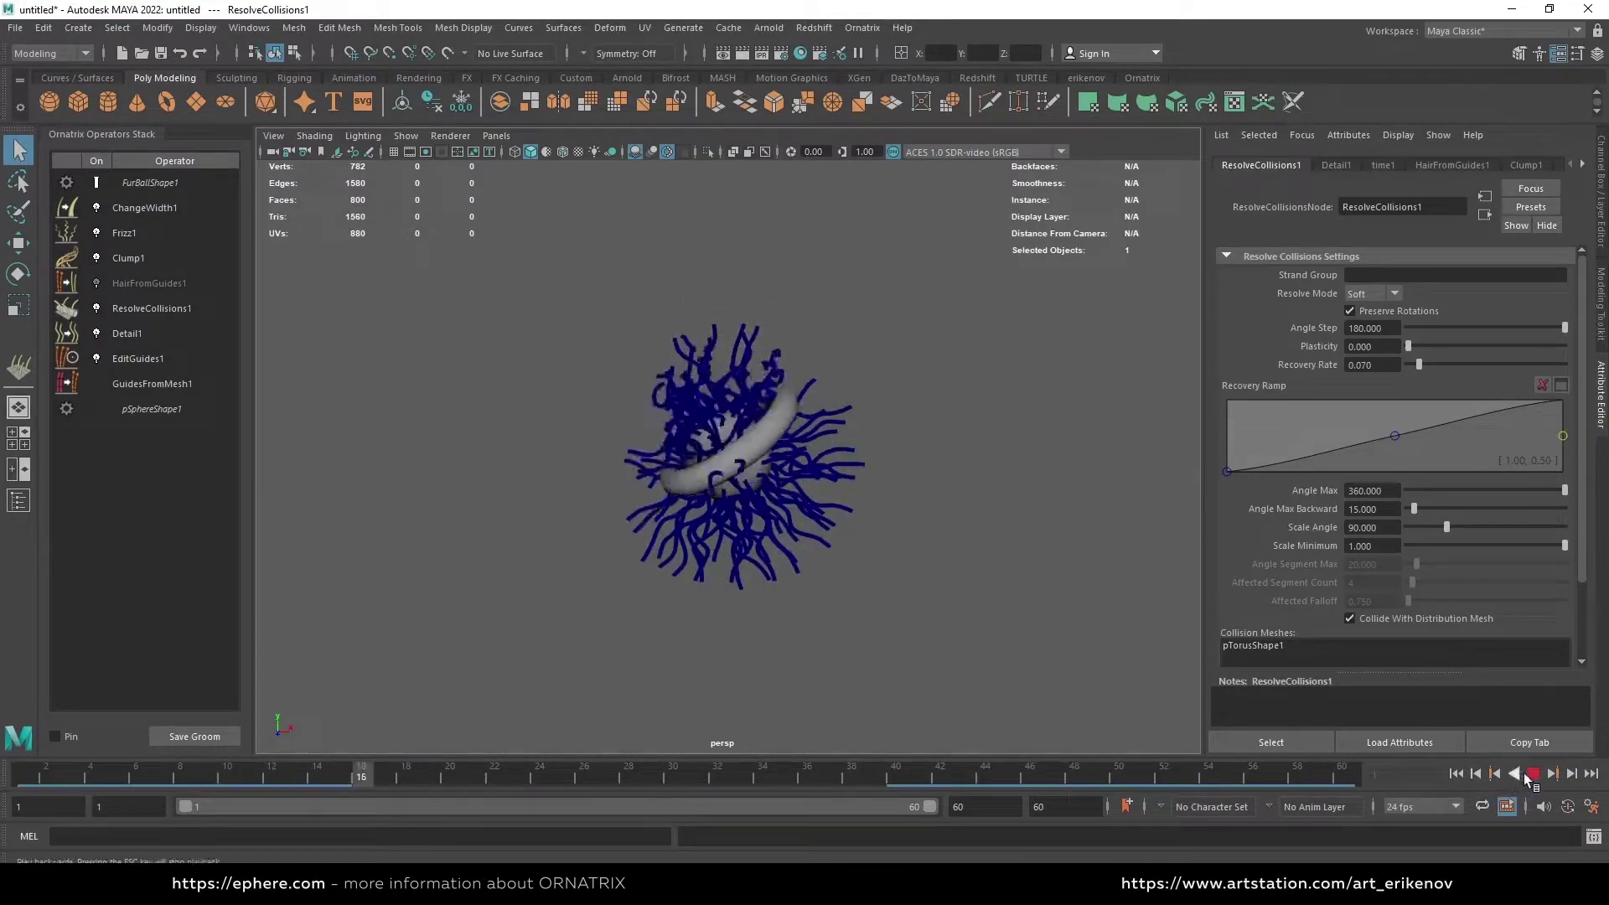
pyautogui.click(1534, 774)
pyautogui.click(1456, 774)
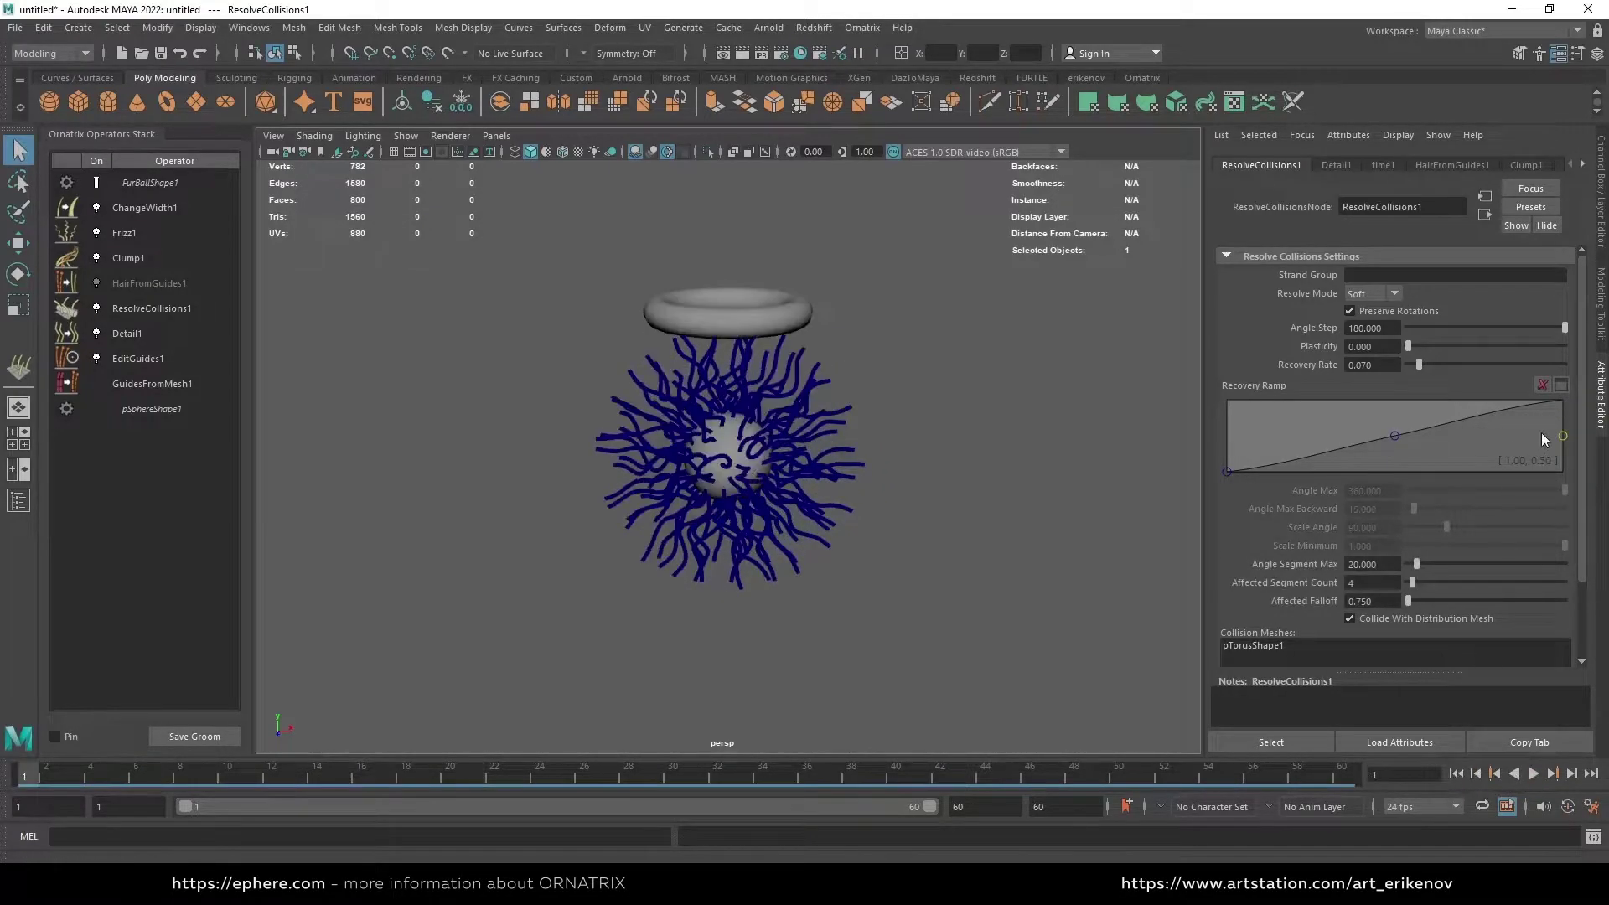
pyautogui.moveTo(1563, 401); pyautogui.dragTo(1574, 440)
pyautogui.moveTo(1395, 435); pyautogui.dragTo(1335, 435)
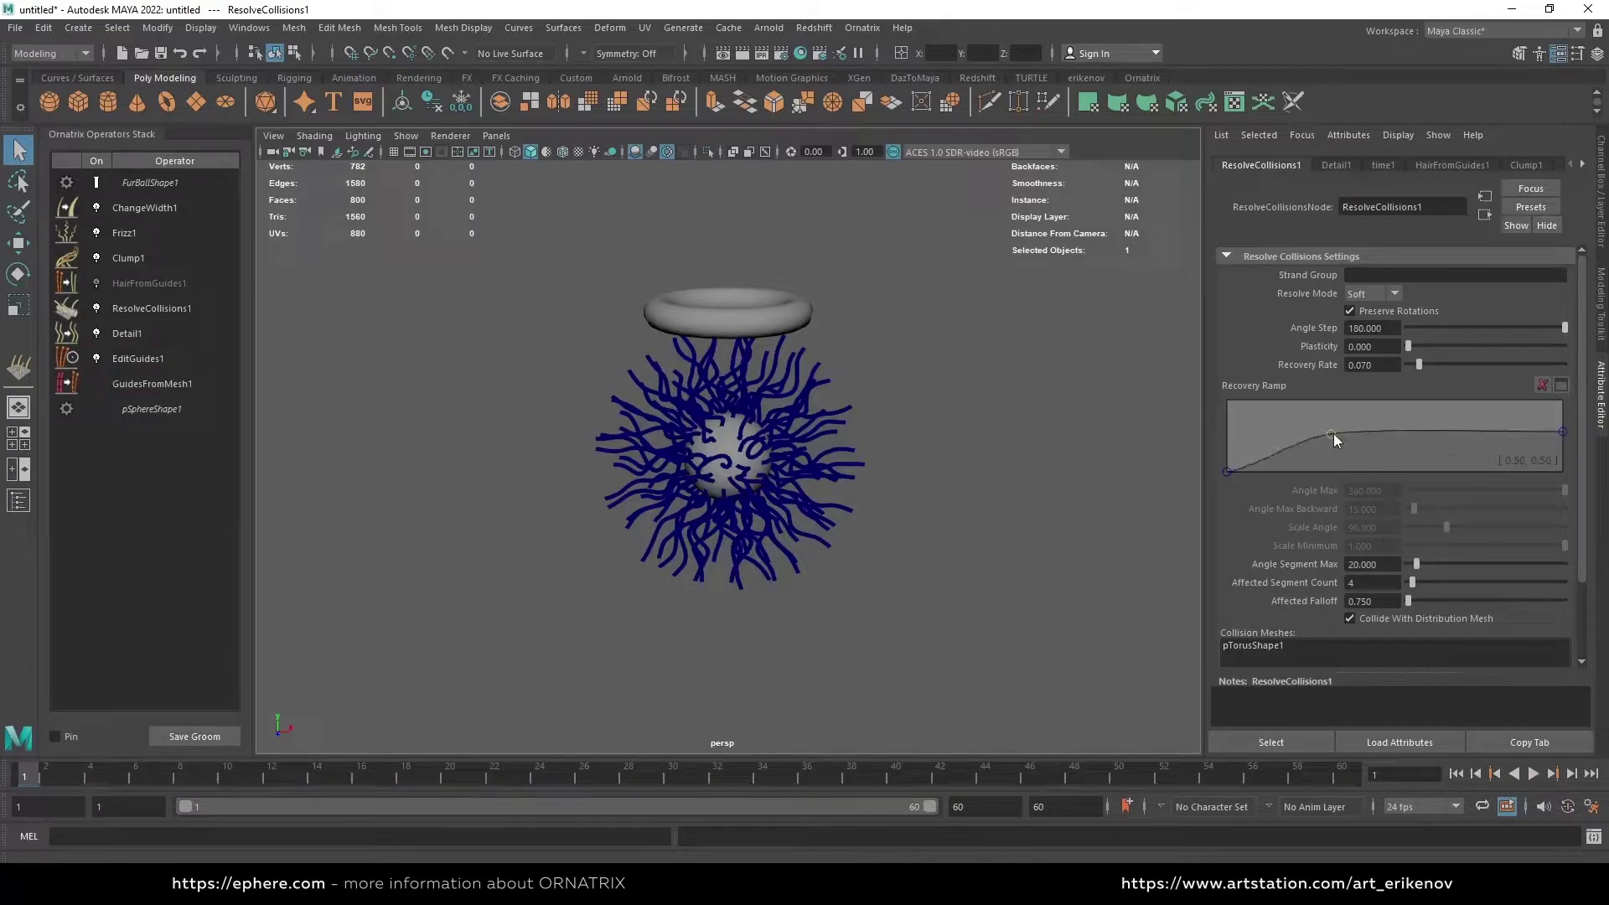
pyautogui.click(1534, 776)
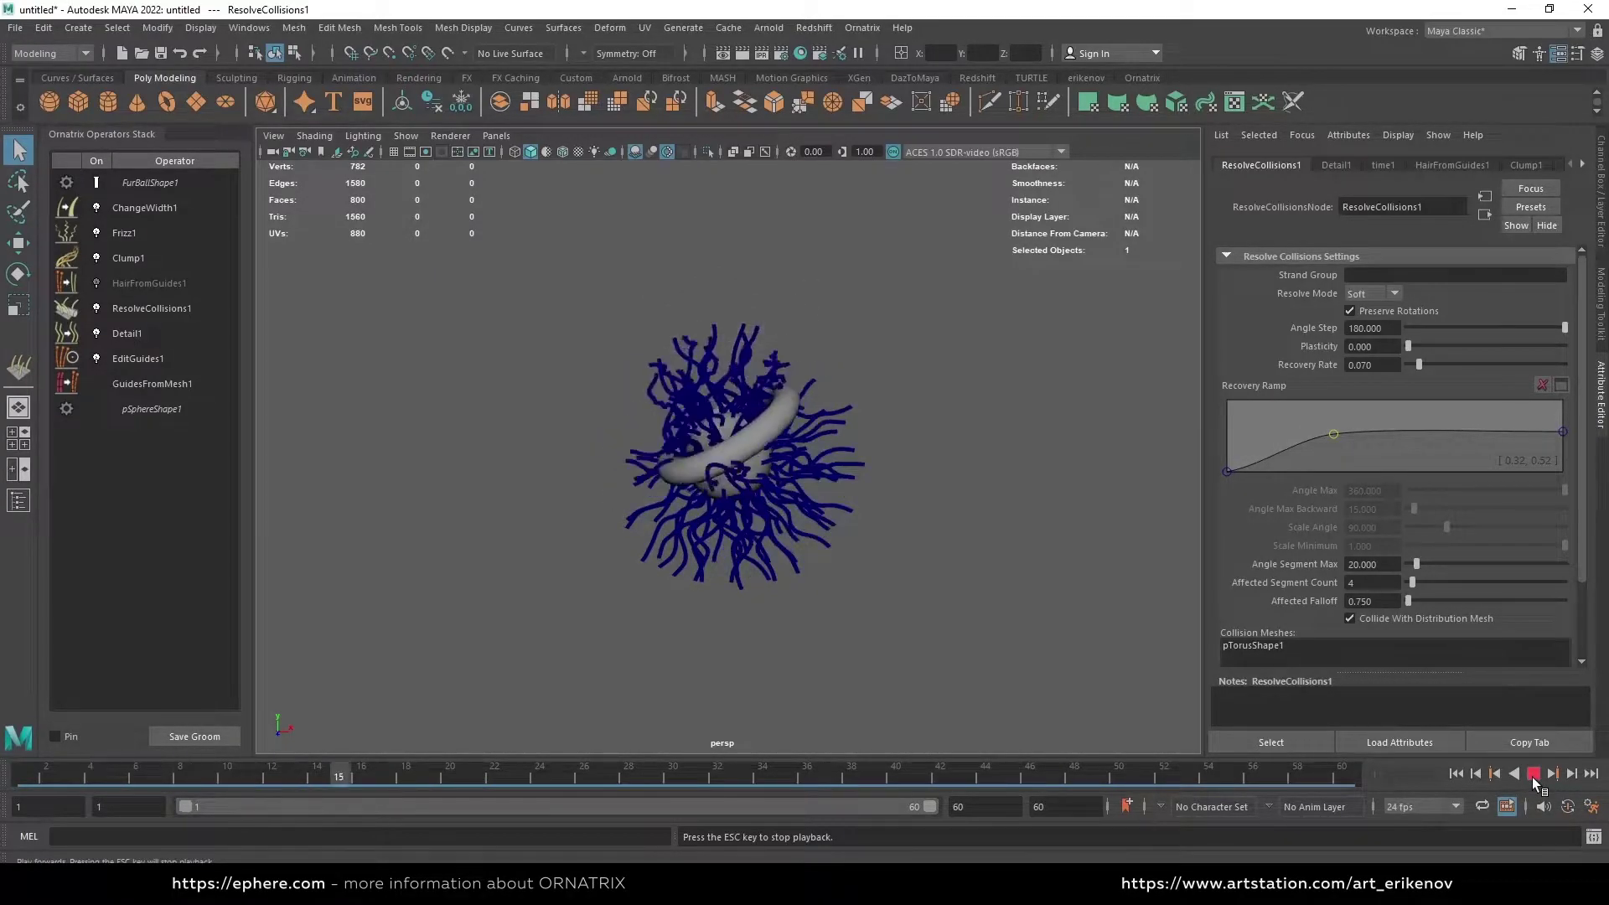
pyautogui.moveTo(1565, 431); pyautogui.dragTo(1567, 405)
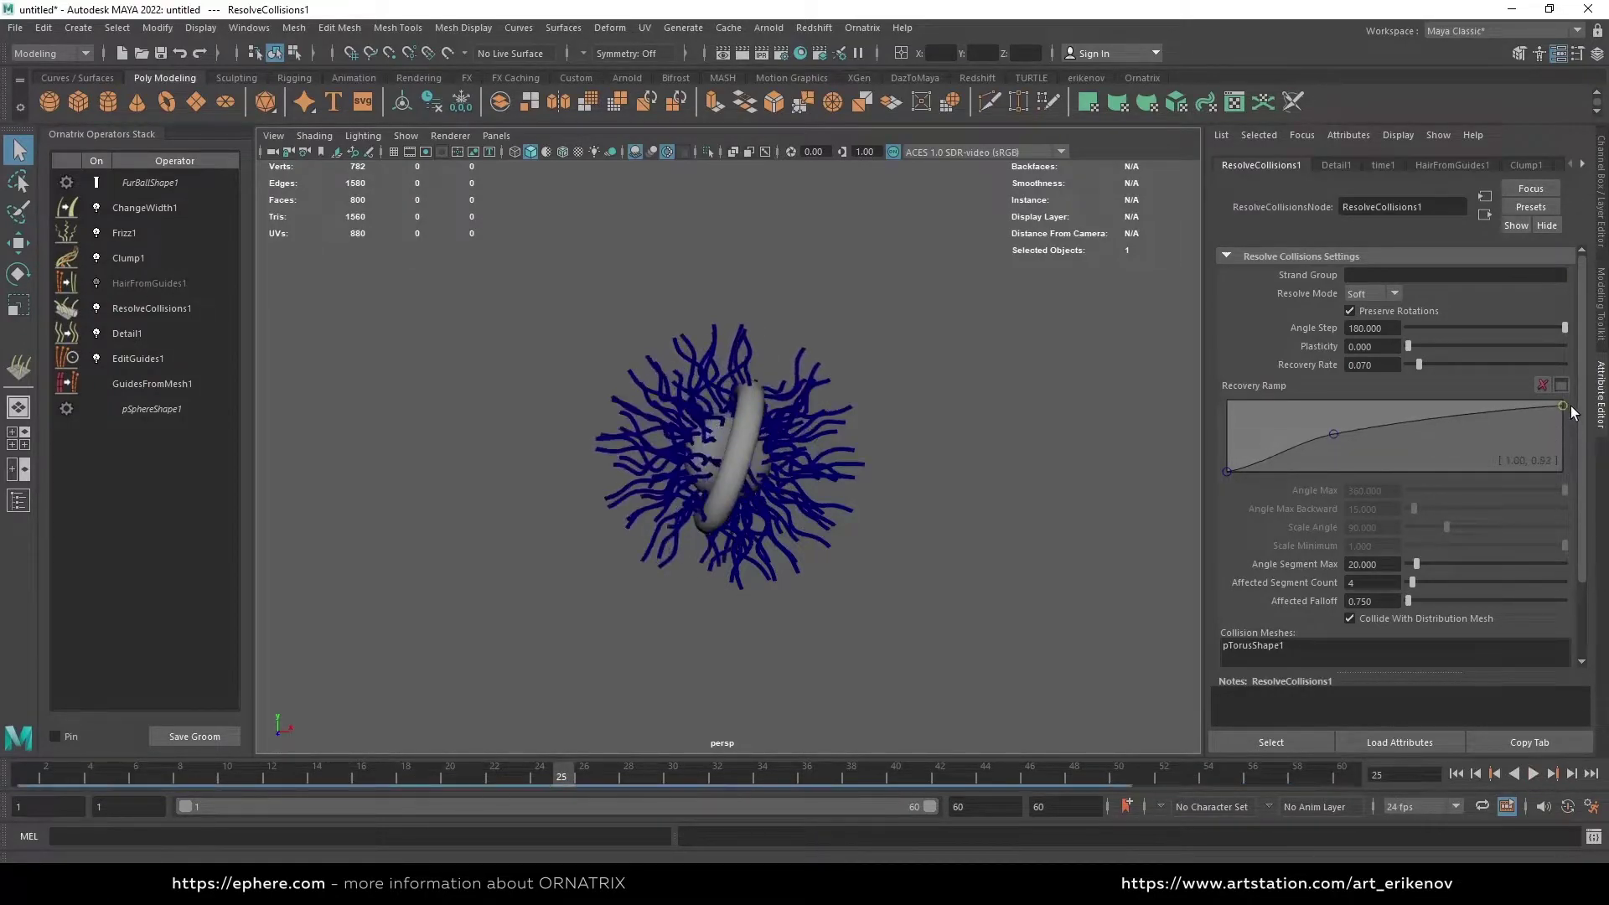
# Check the collision in playback, then enable HairFromGuides1 to show dense hair
pyautogui.click(1532, 774)
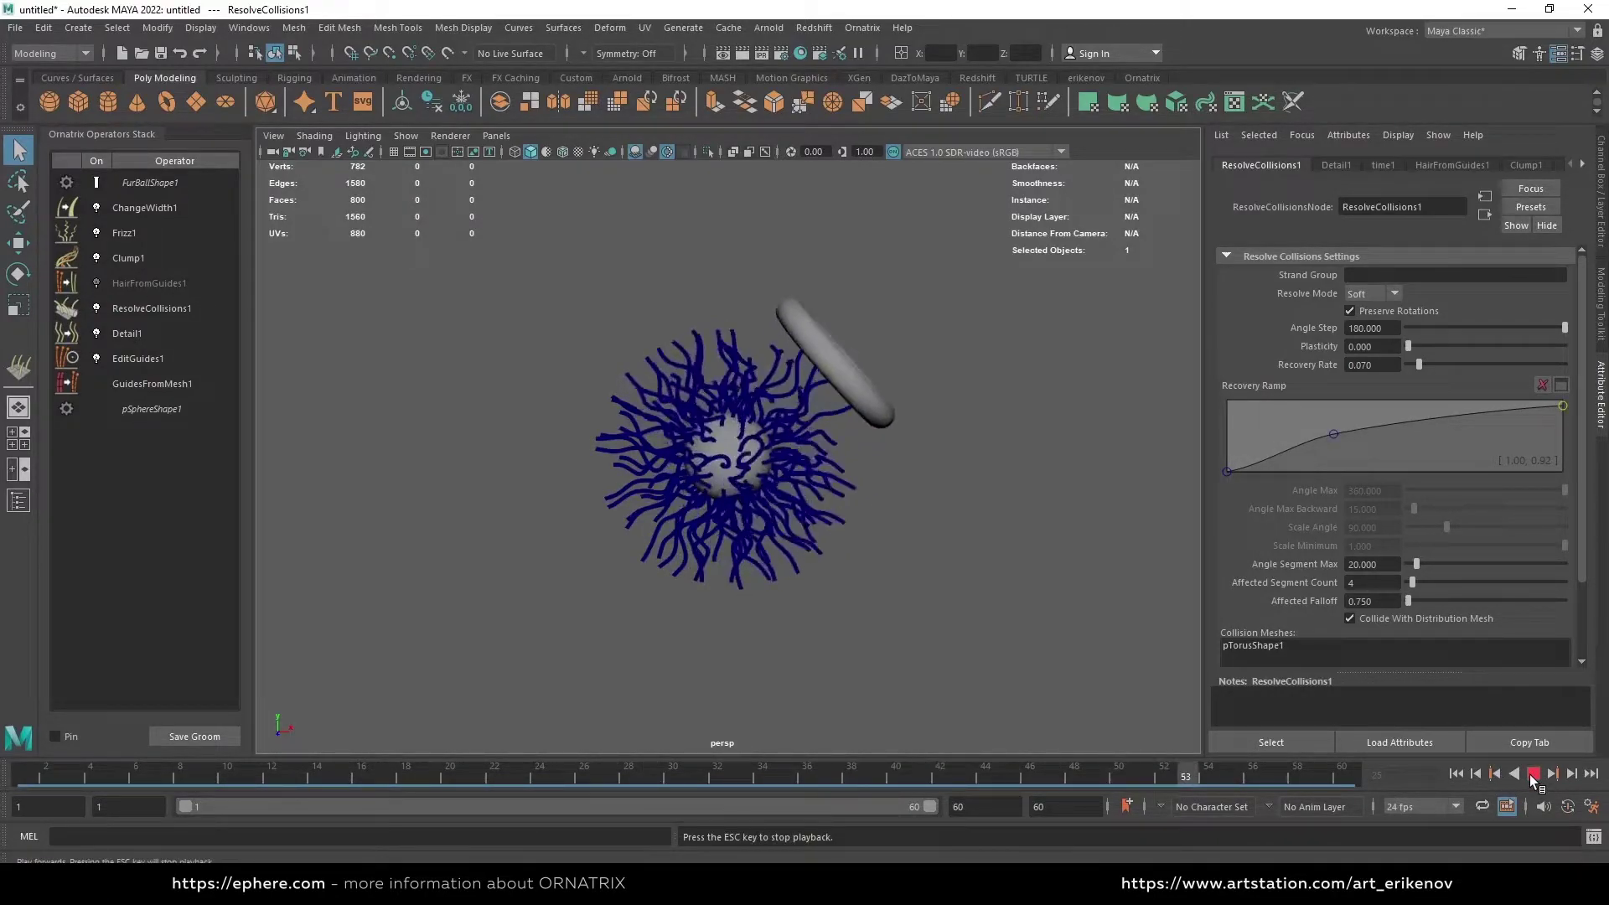
pyautogui.click(1532, 774)
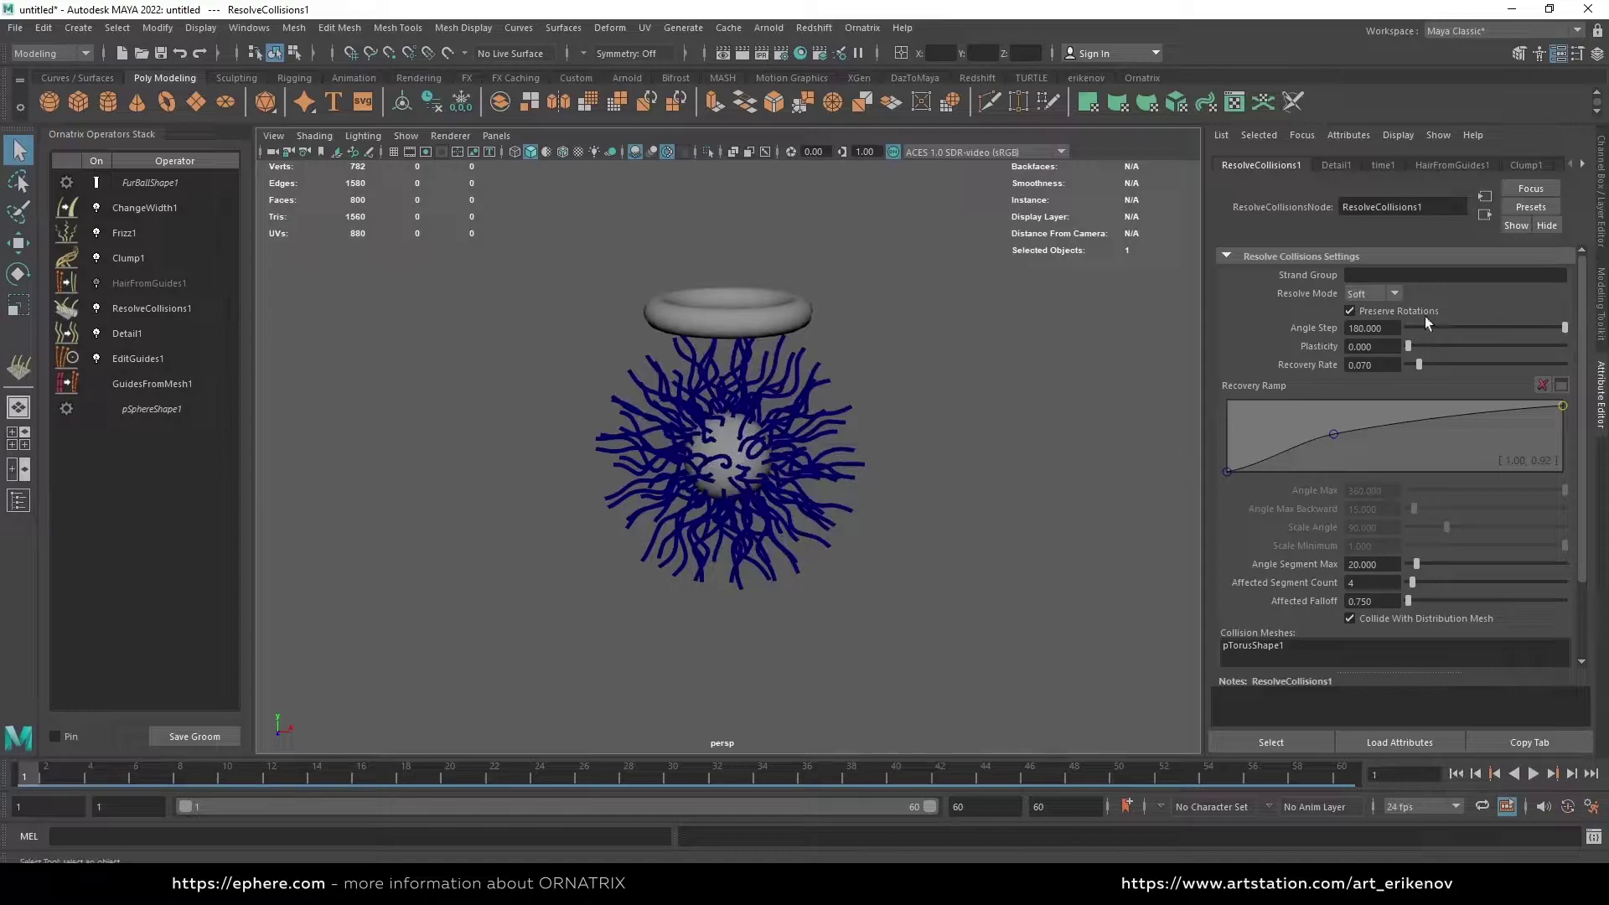
pyautogui.click(148, 283)
pyautogui.click(96, 283)
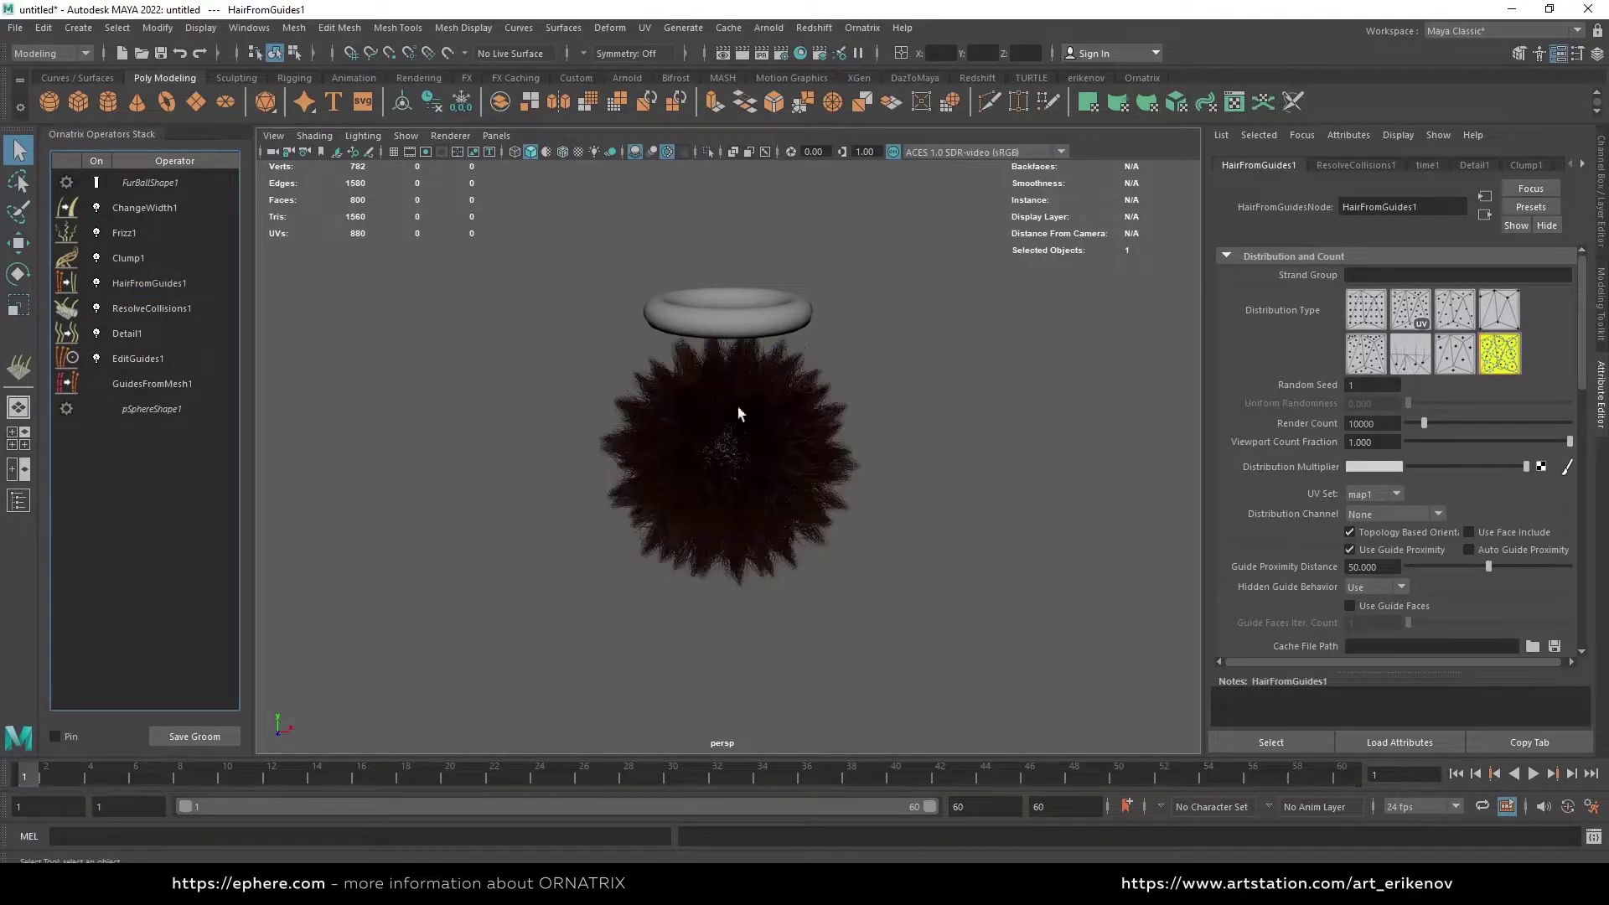
pyautogui.click(1533, 774)
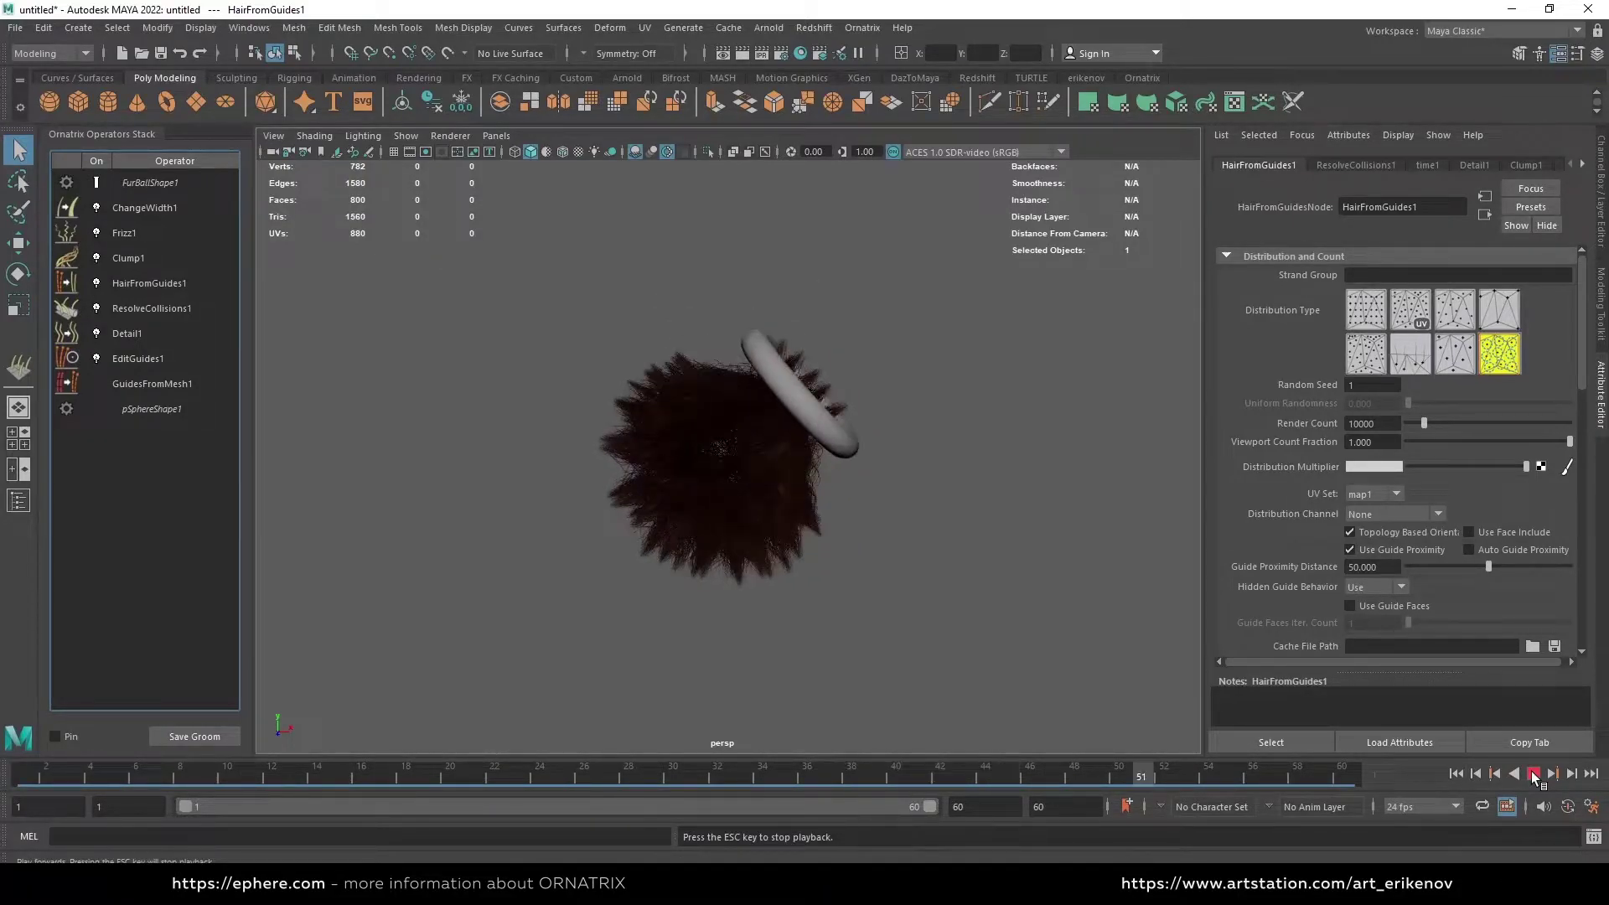
pyautogui.click(1533, 775)
pyautogui.scroll(4, 786, 503)
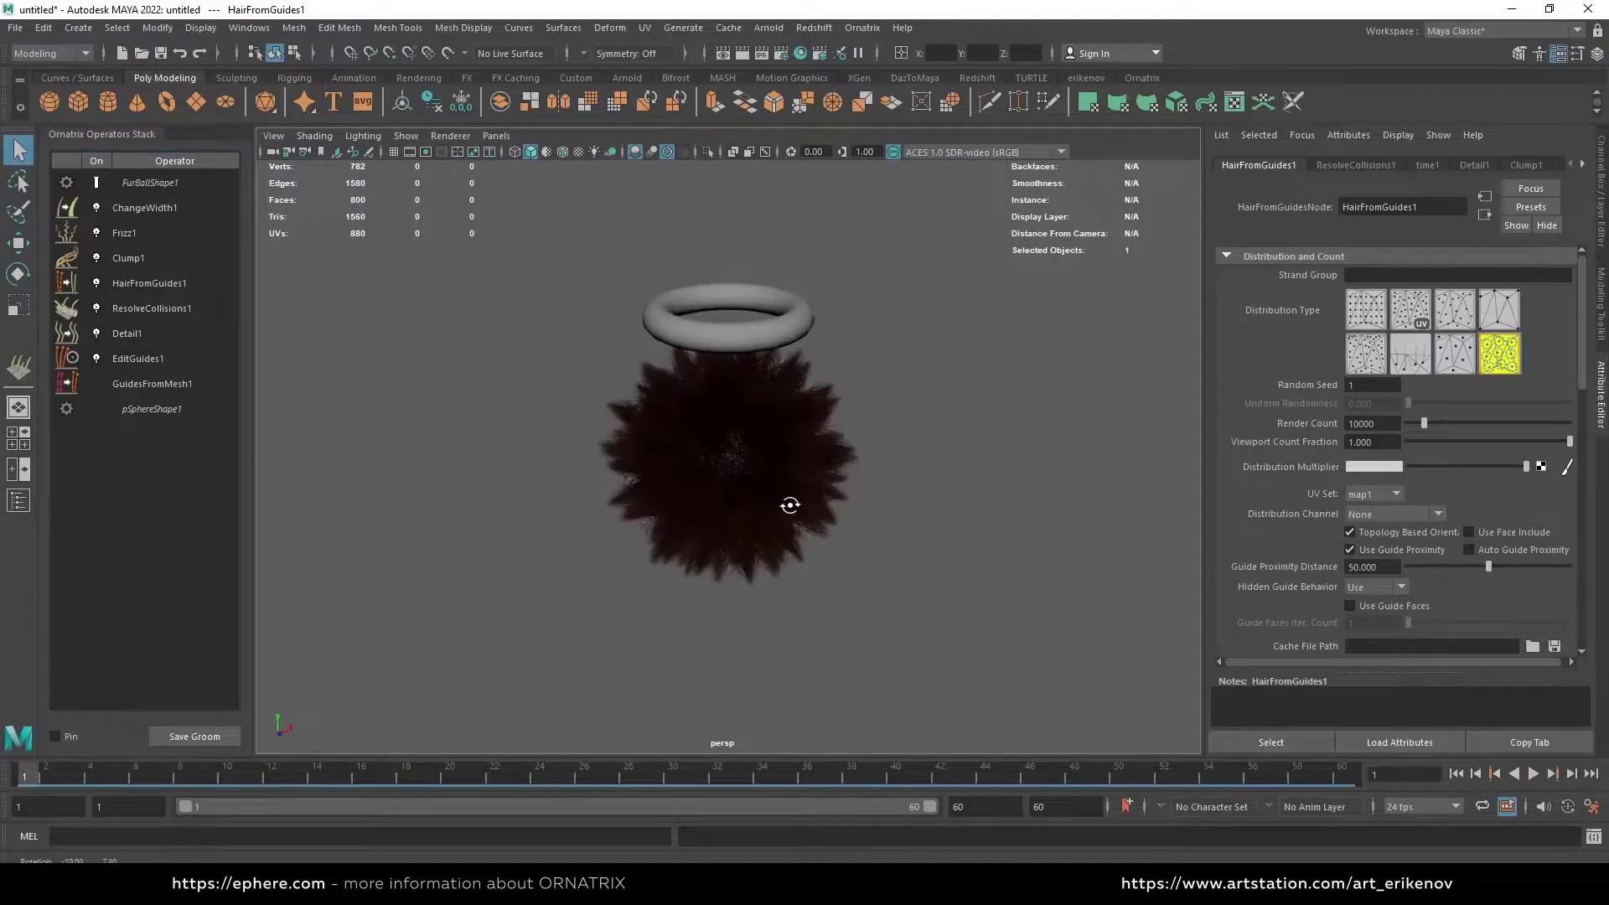
pyautogui.keyDown('alt'); pyautogui.moveTo(754, 470); pyautogui.dragTo(938, 526); pyautogui.keyUp('alt')
pyautogui.keyDown('alt'); pyautogui.moveTo(937, 527); pyautogui.dragTo(912, 501, button='right'); pyautogui.keyUp('alt')
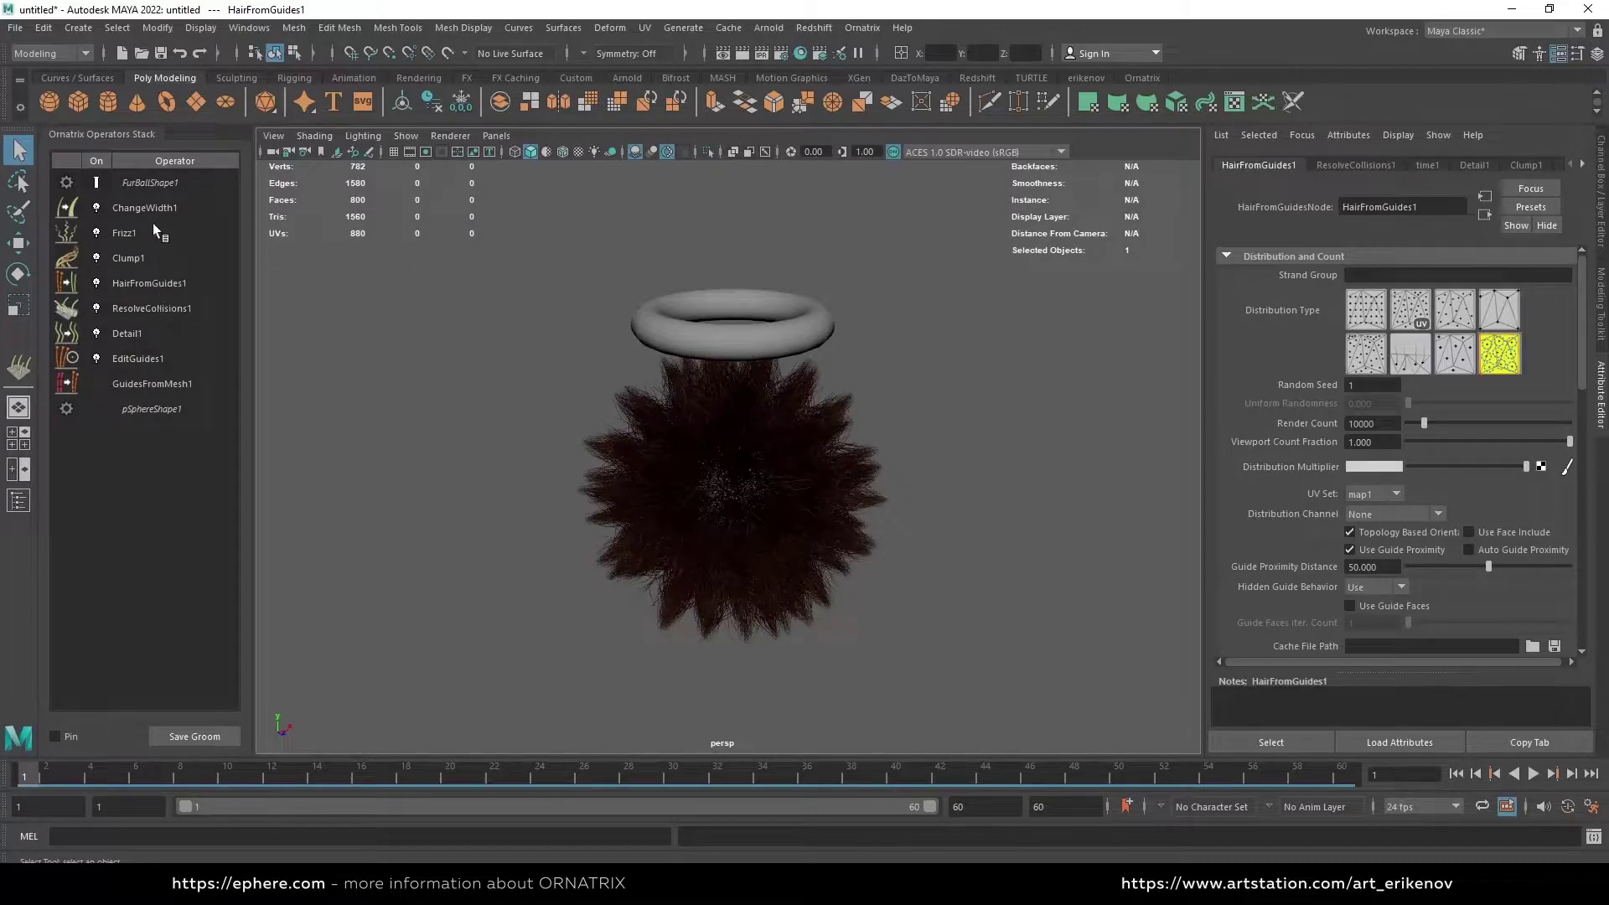
# Assign a new hair tube shader to FurBallShape1 and preview the beige fur in playback
pyautogui.click(171, 182)
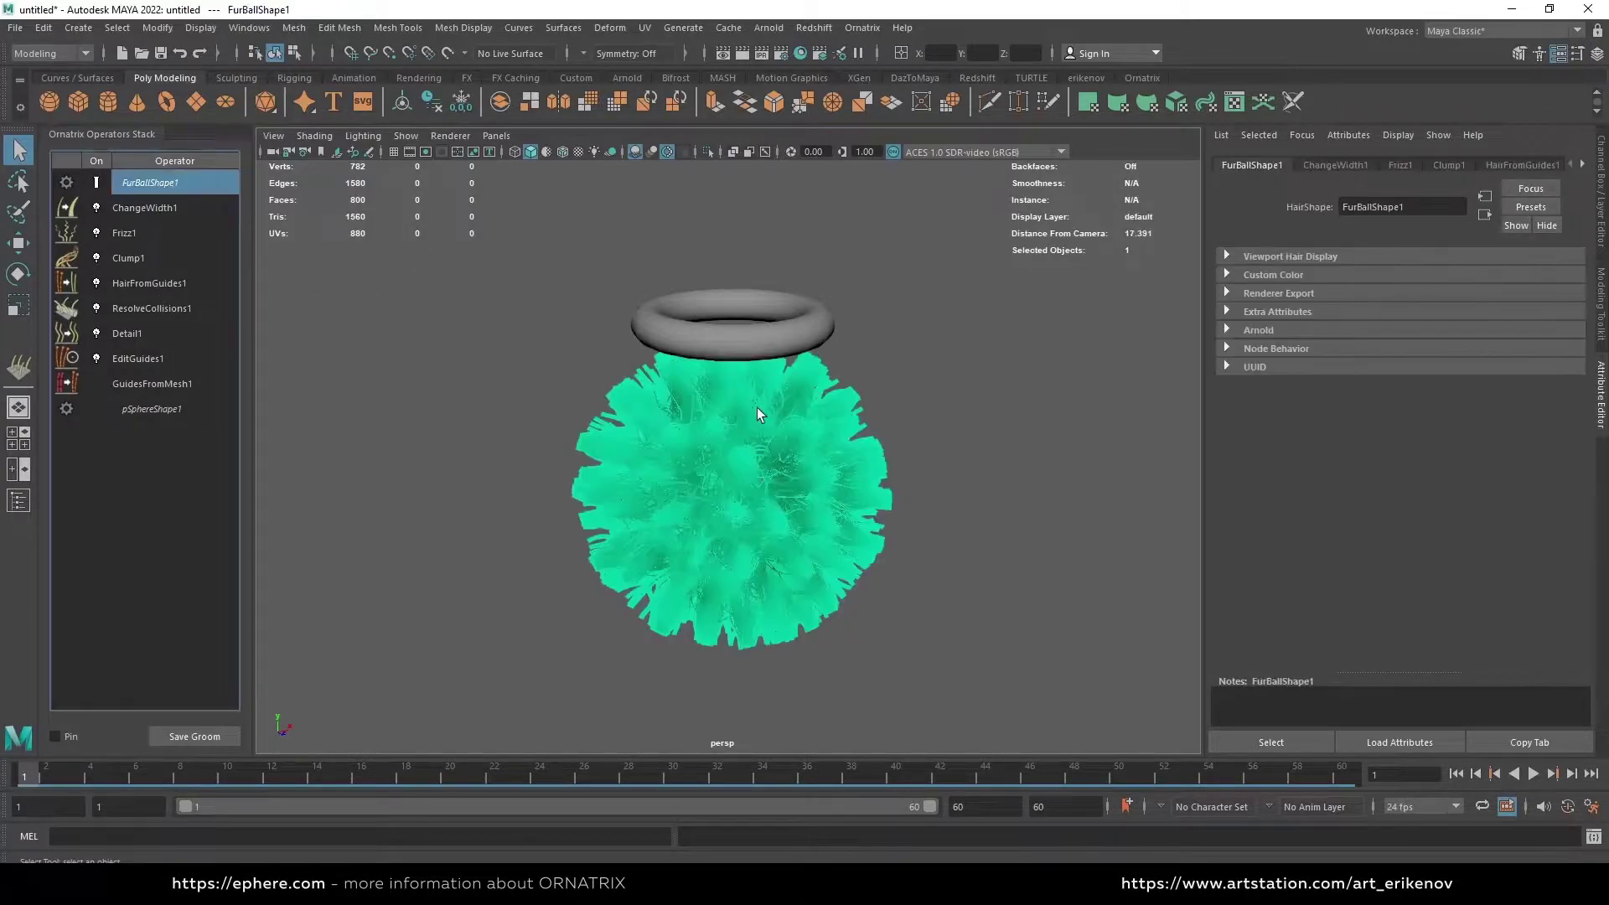
pyautogui.moveTo(758, 409); pyautogui.dragTo(743, 776, button='right')
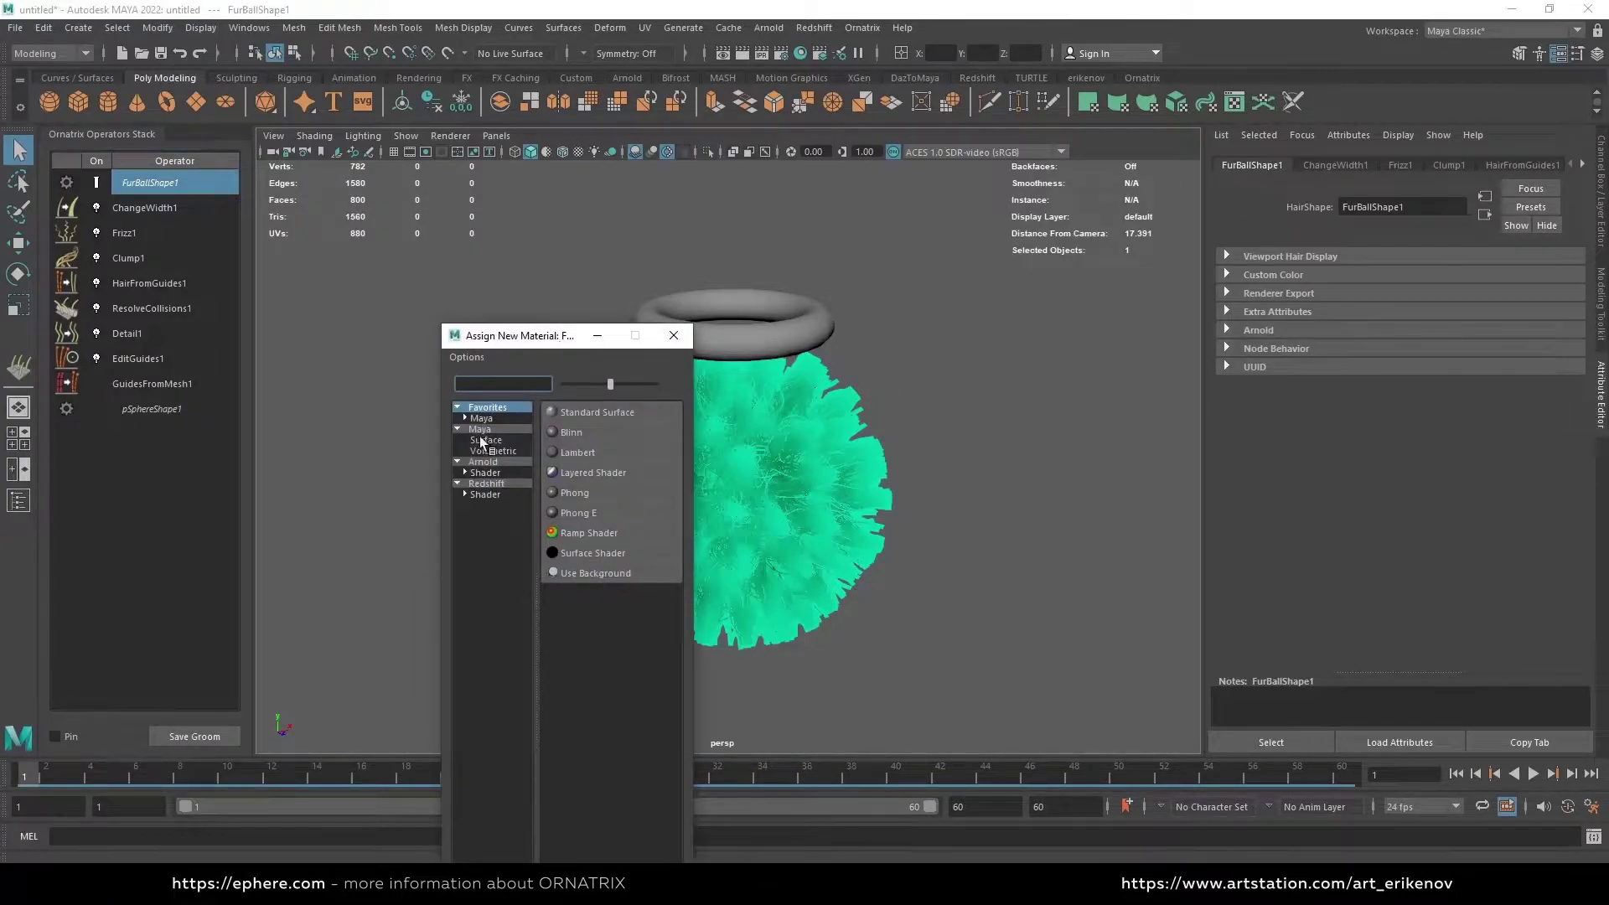
pyautogui.click(482, 440)
pyautogui.click(614, 548)
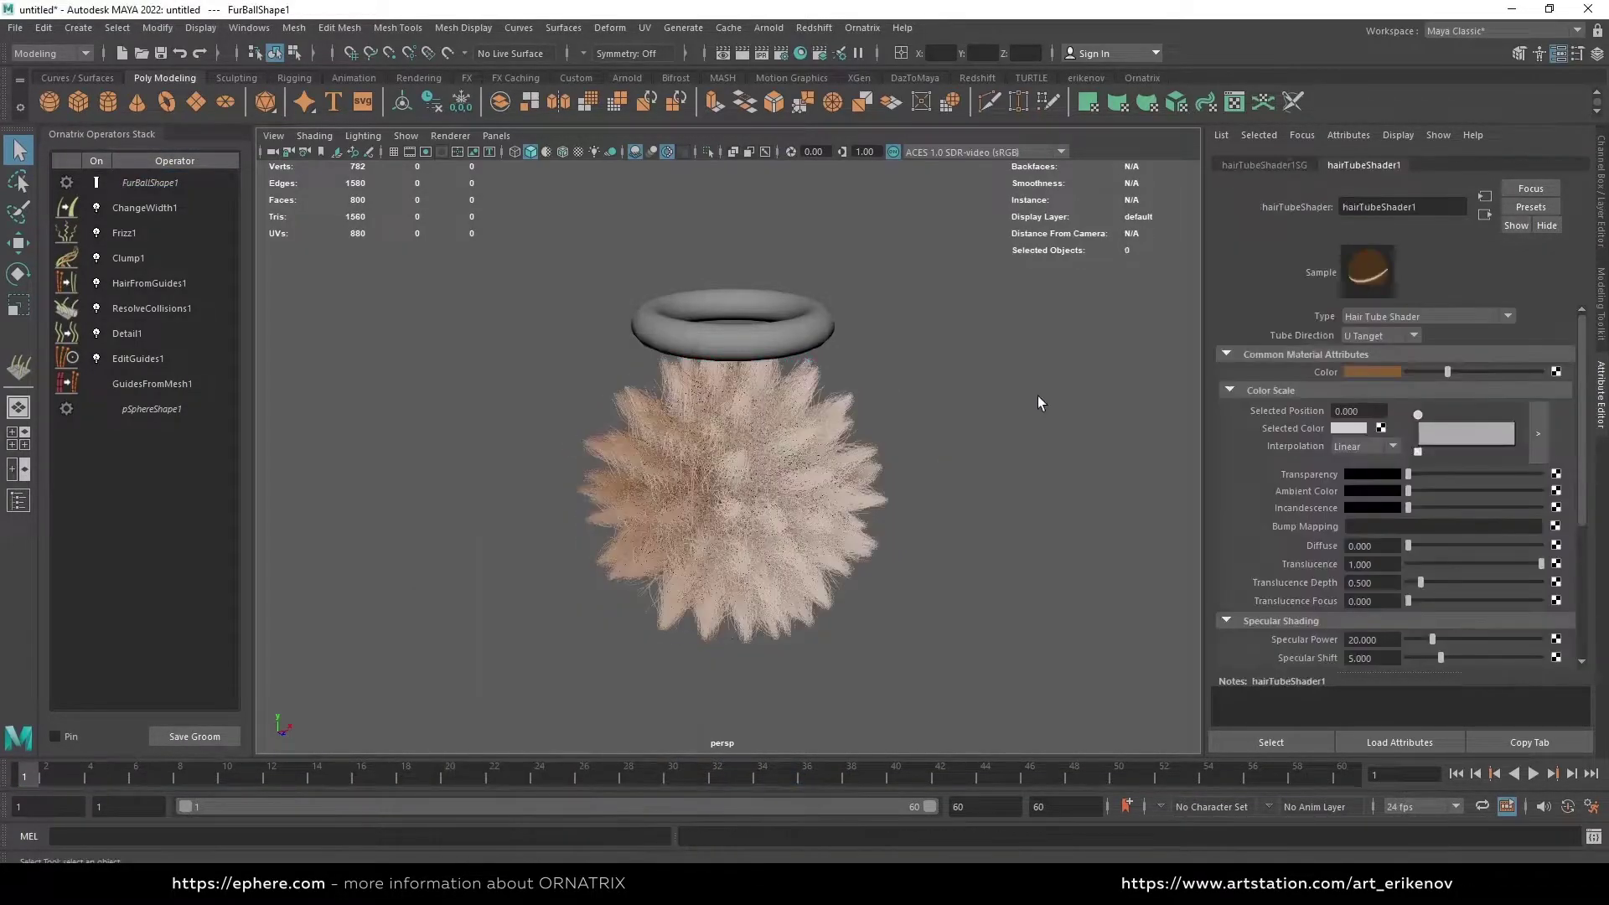
pyautogui.click(900, 412)
pyautogui.click(1533, 774)
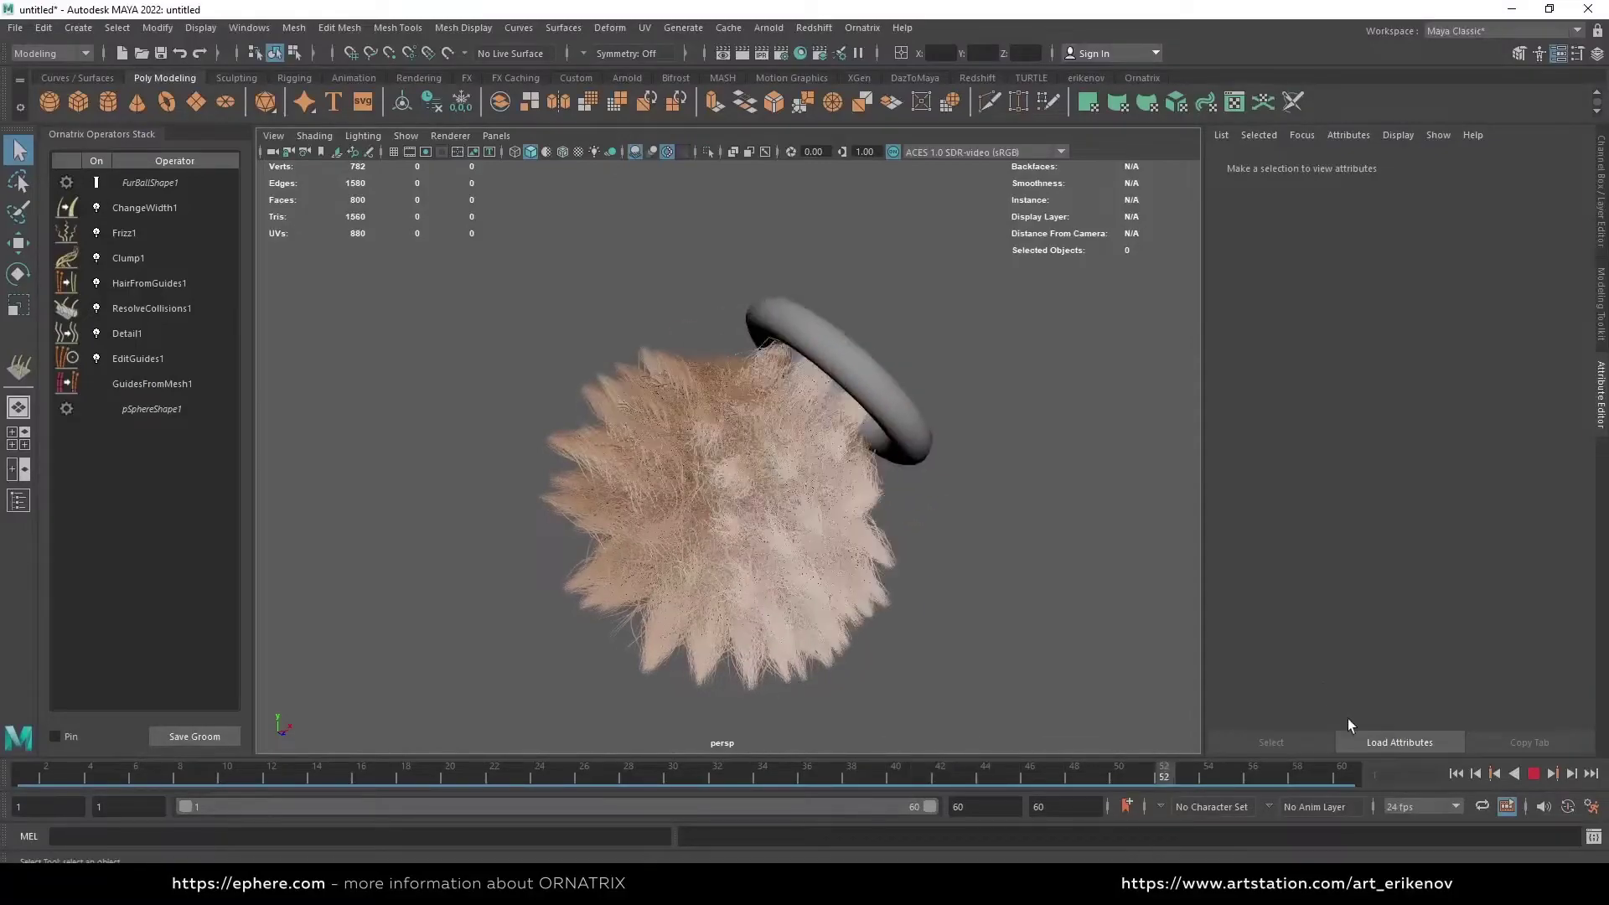
pyautogui.click(1534, 773)
pyautogui.click(1456, 774)
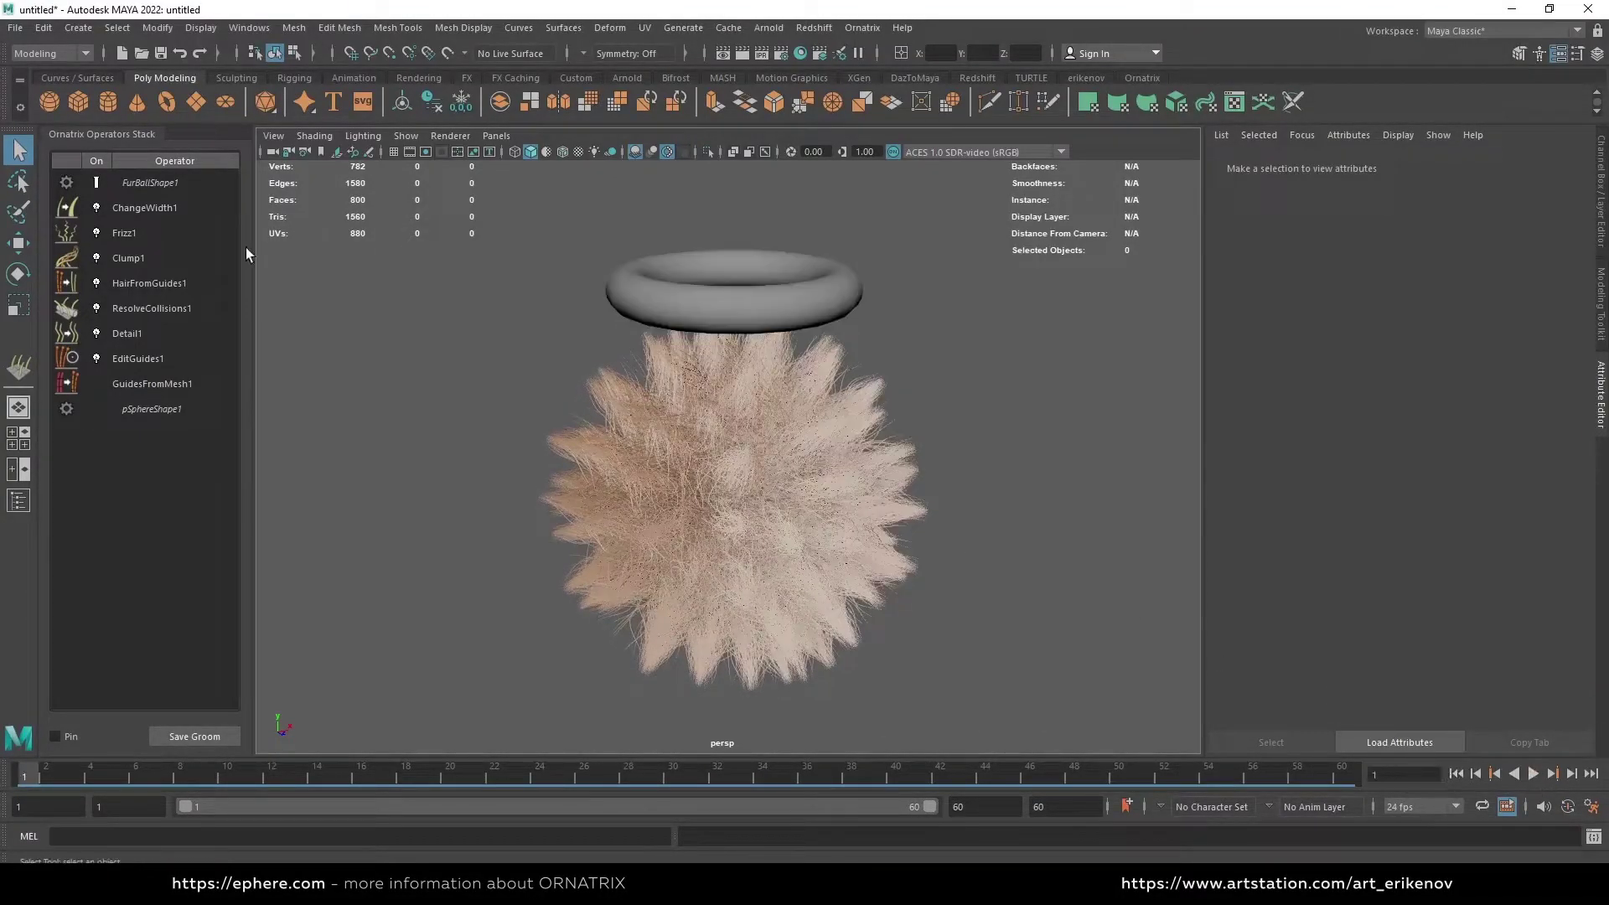
pyautogui.click(190, 207)
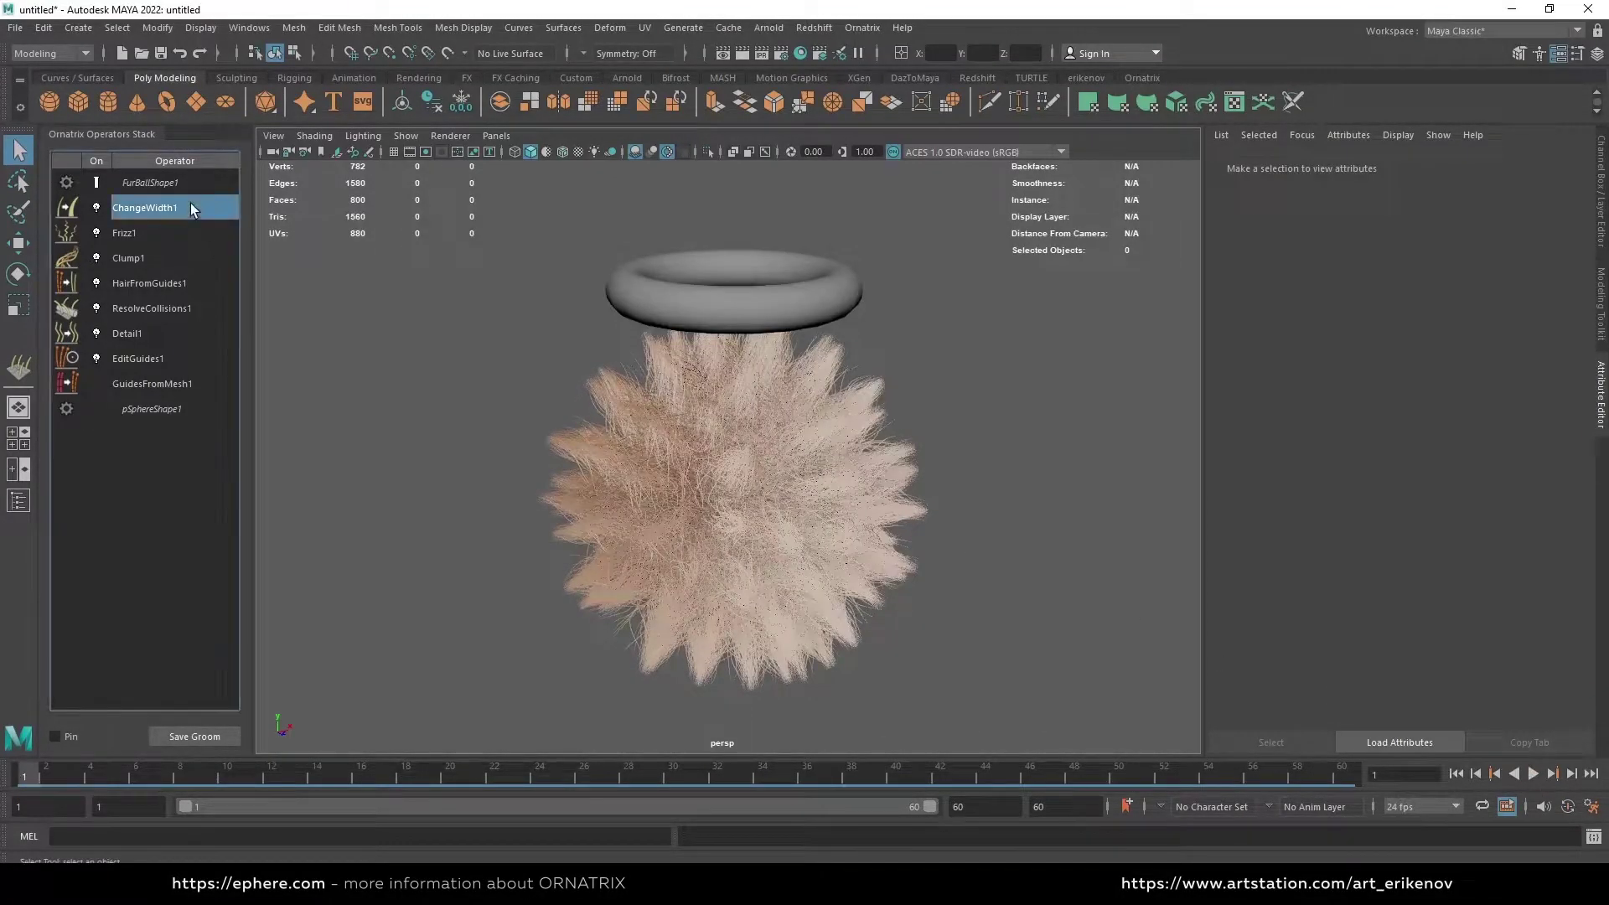
# Add an AnimationCache1 operator to the hair, saving to cache file Collision_1.abc
pyautogui.click(874, 31)
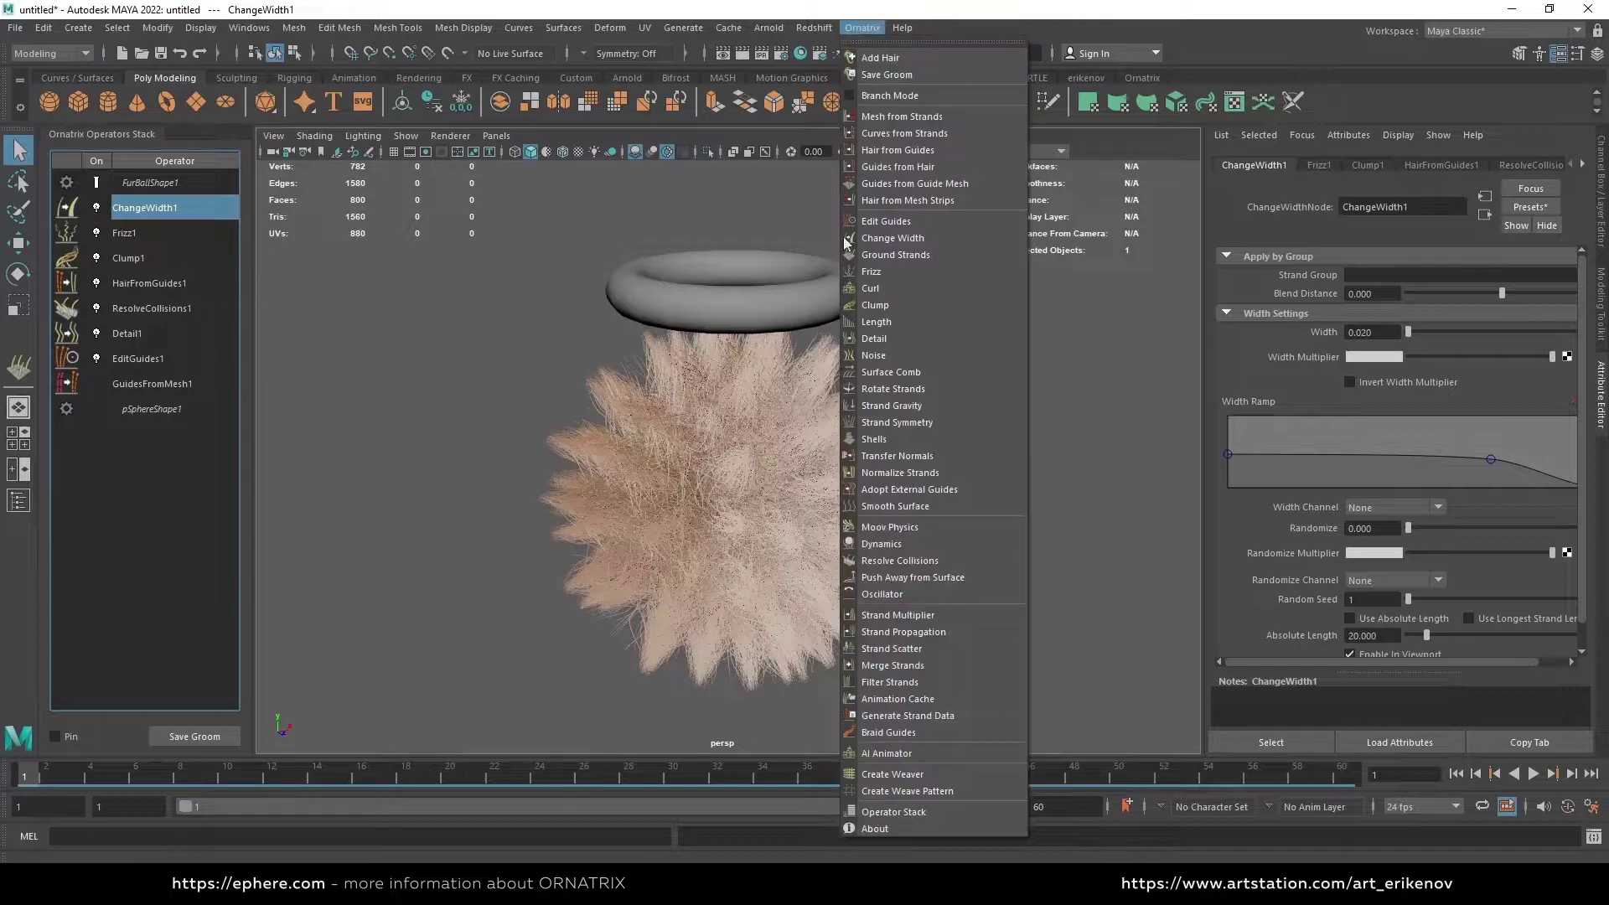
pyautogui.click(907, 701)
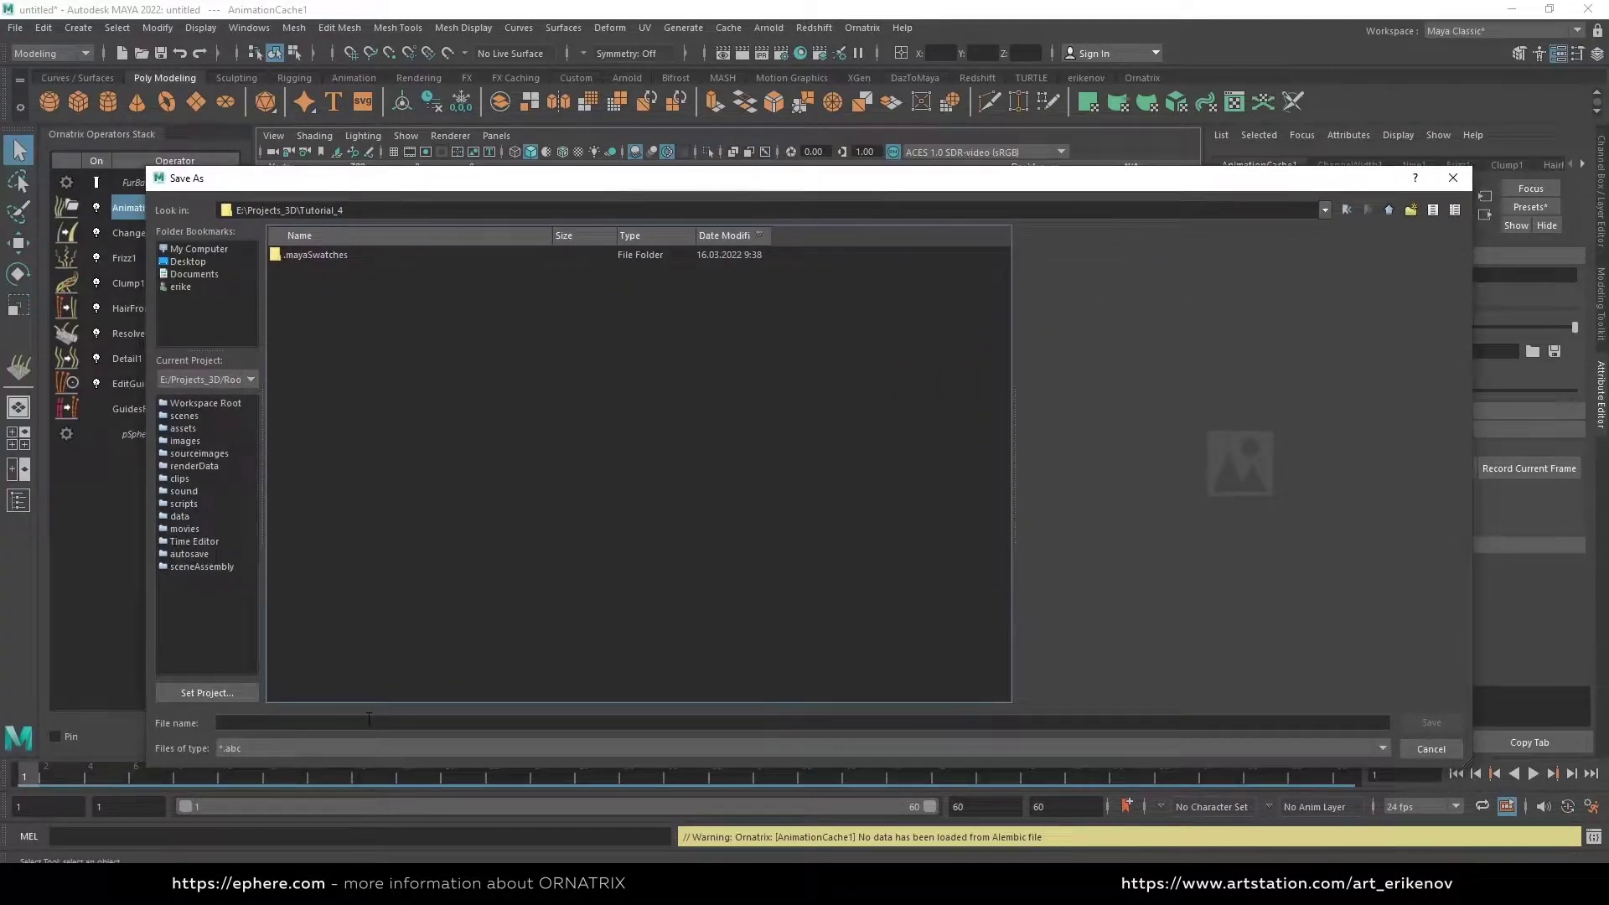
pyautogui.click(371, 722)
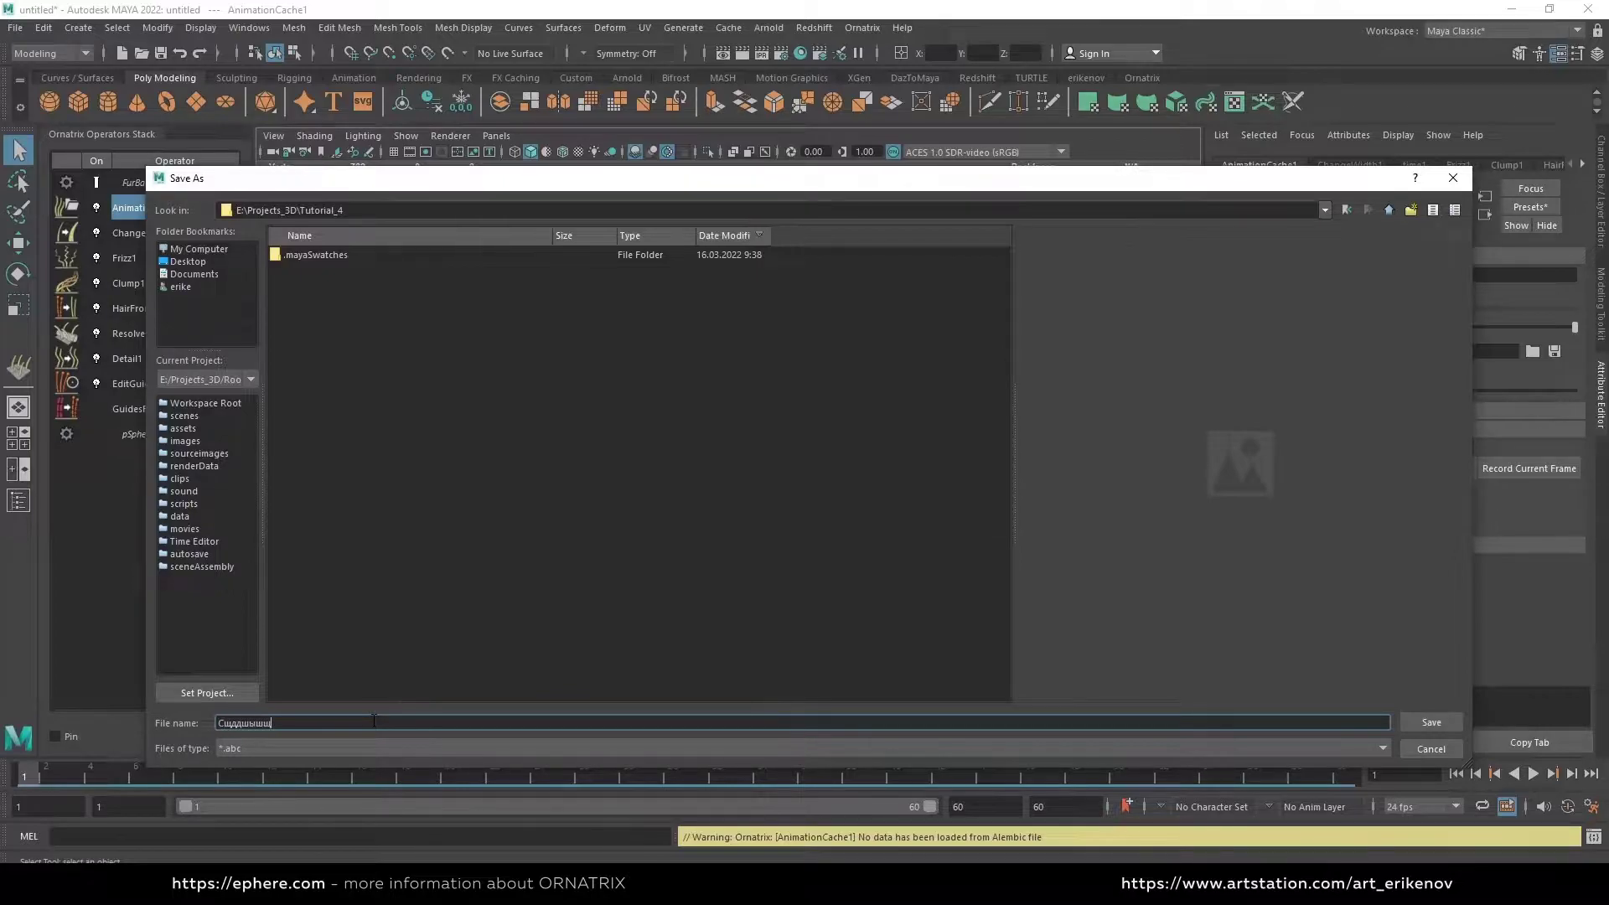
pyautogui.press('BackSpace')
pyautogui.press('BackSpace')
pyautogui.press('BackSpace')
pyautogui.press('BackSpace')
pyautogui.press('BackSpace')
pyautogui.press('BackSpace')
pyautogui.press('BackSpace')
pyautogui.press('Return')
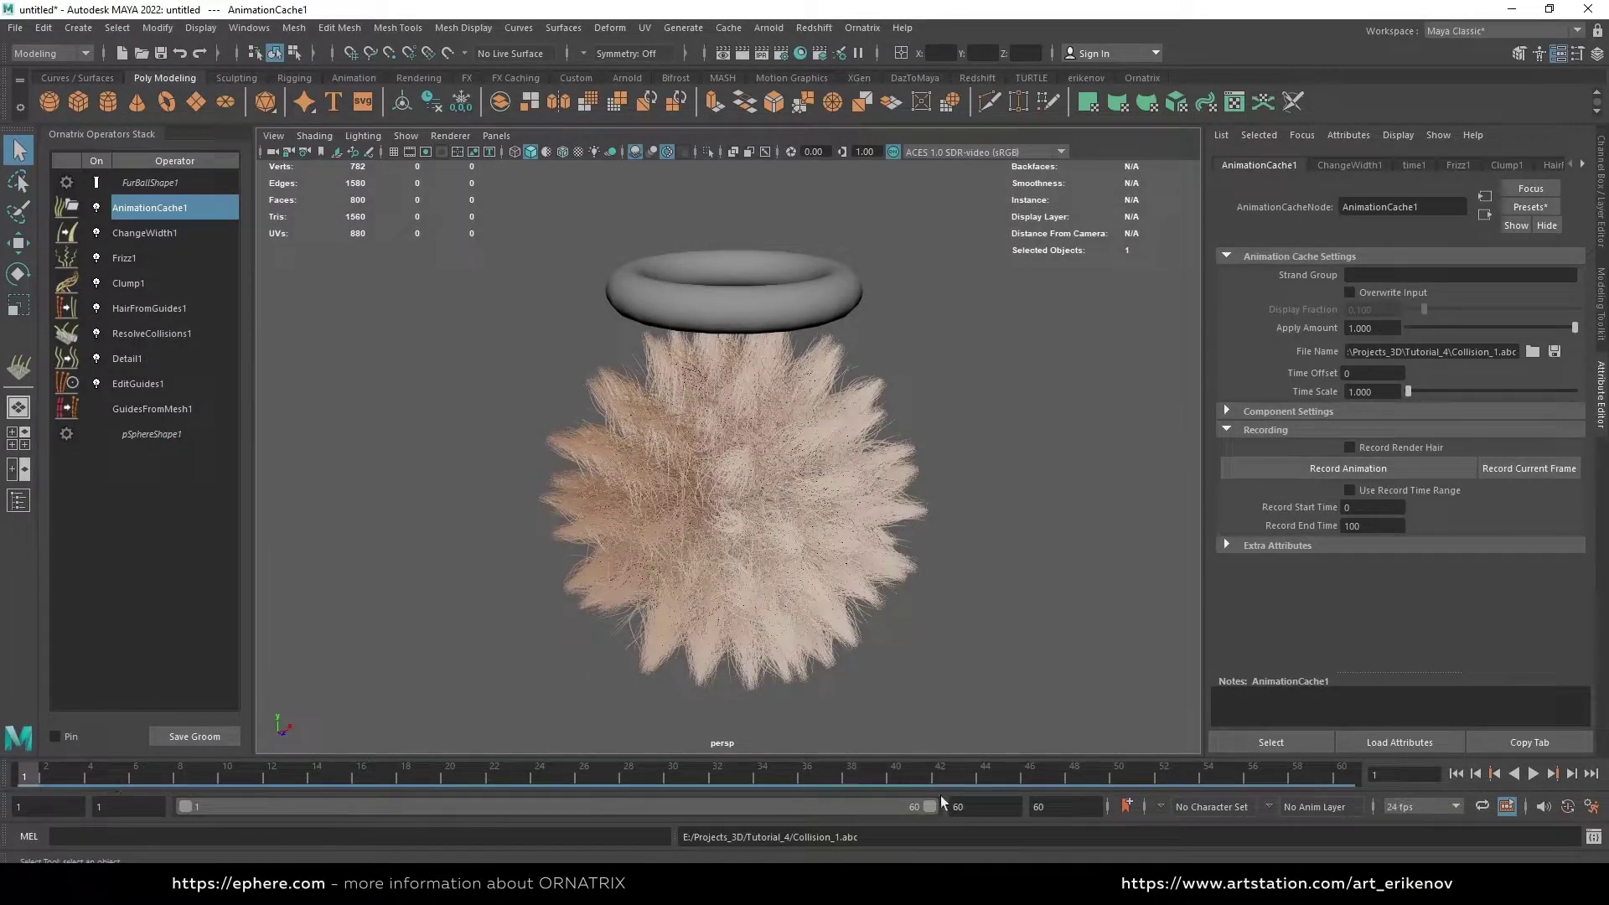
# Record the collision into the hair cache, disable ResolveCollisions1, and verify playback still deforms
pyautogui.click(1353, 471)
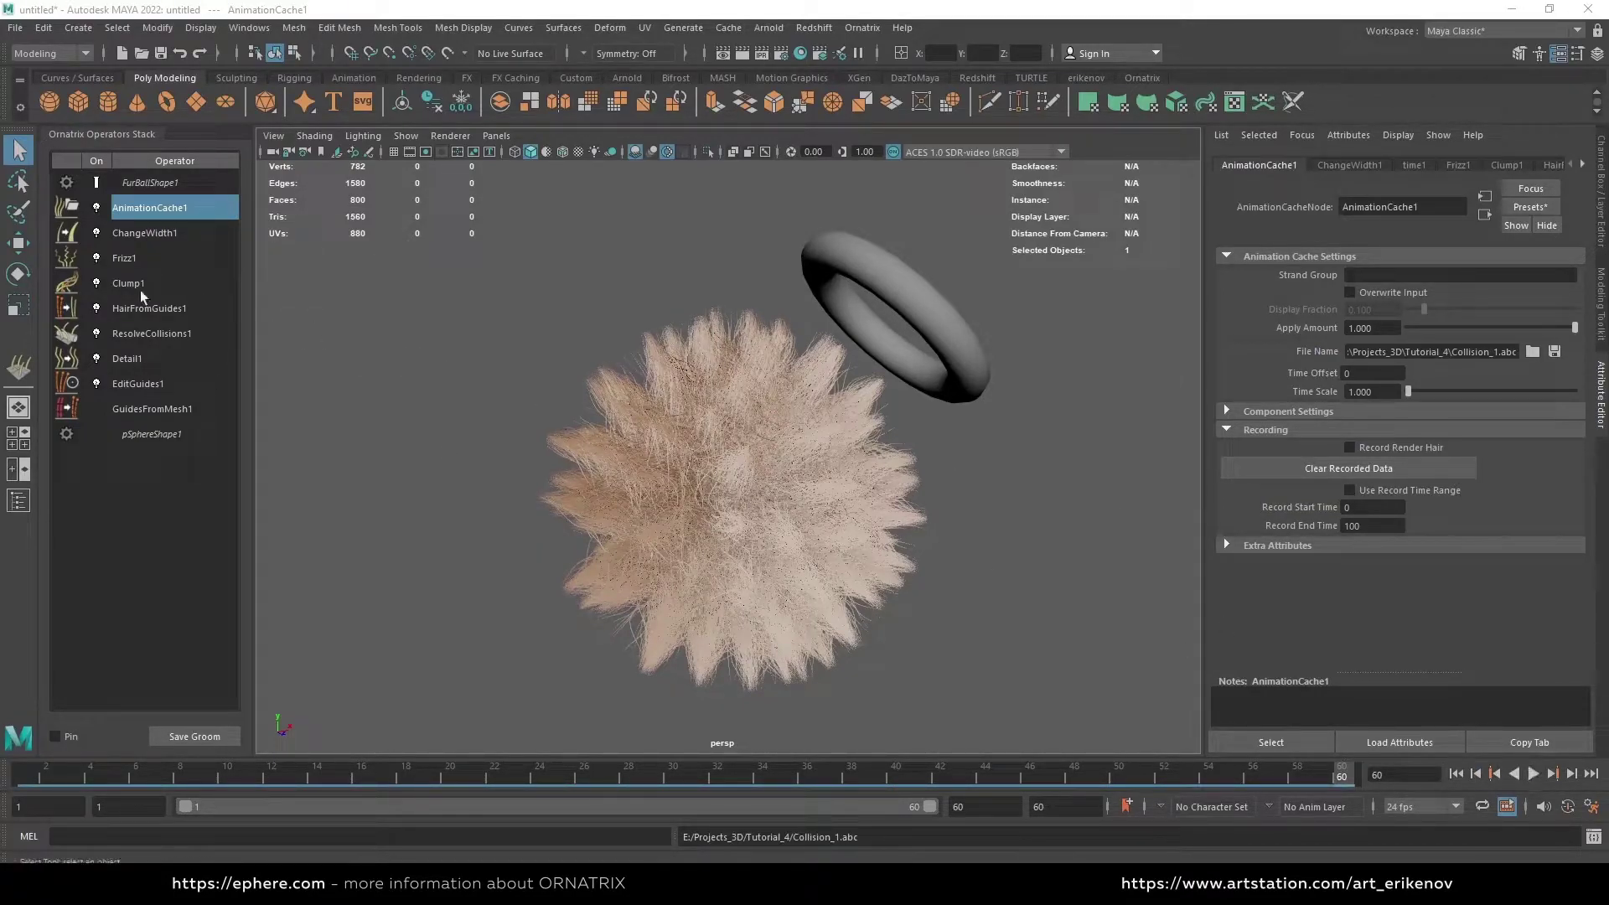
pyautogui.click(97, 334)
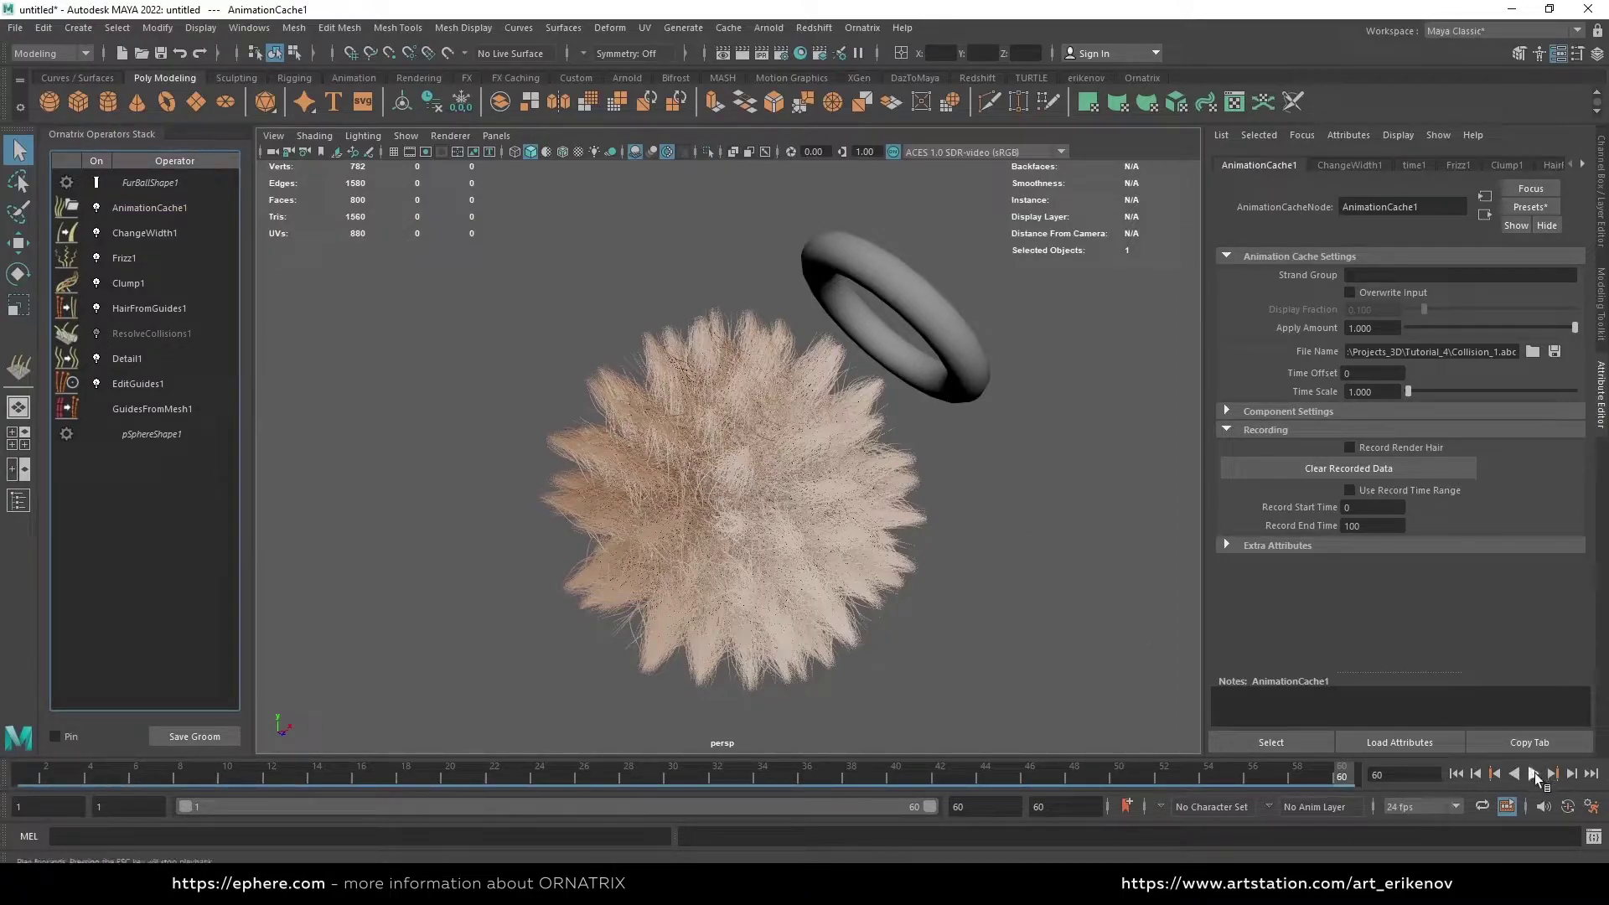
pyautogui.click(1536, 773)
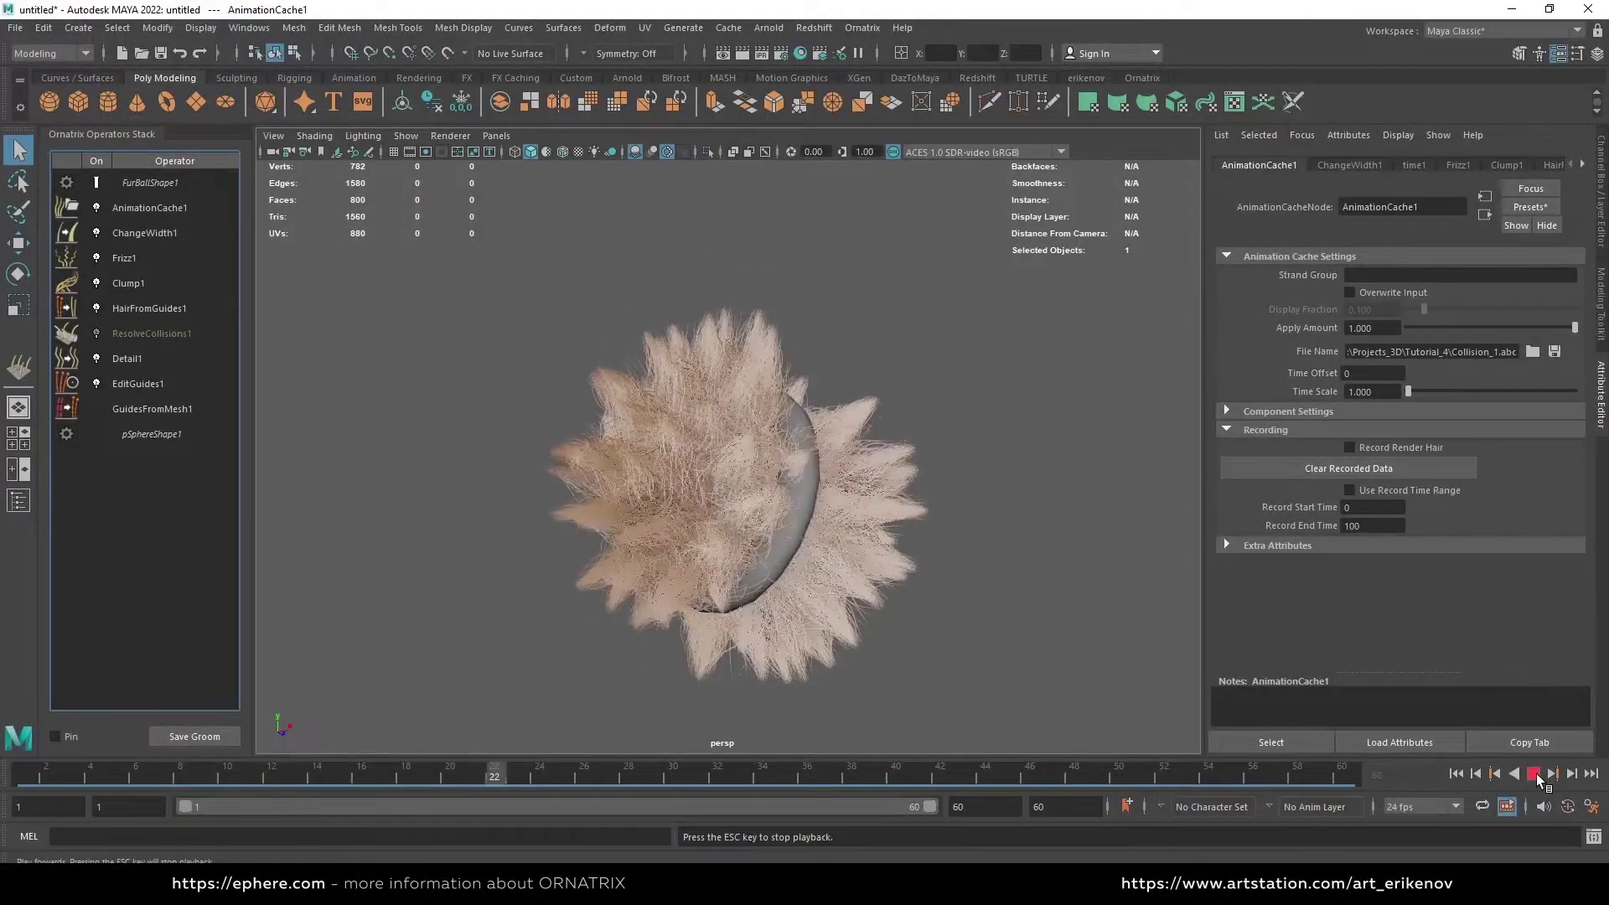
pyautogui.click(1537, 773)
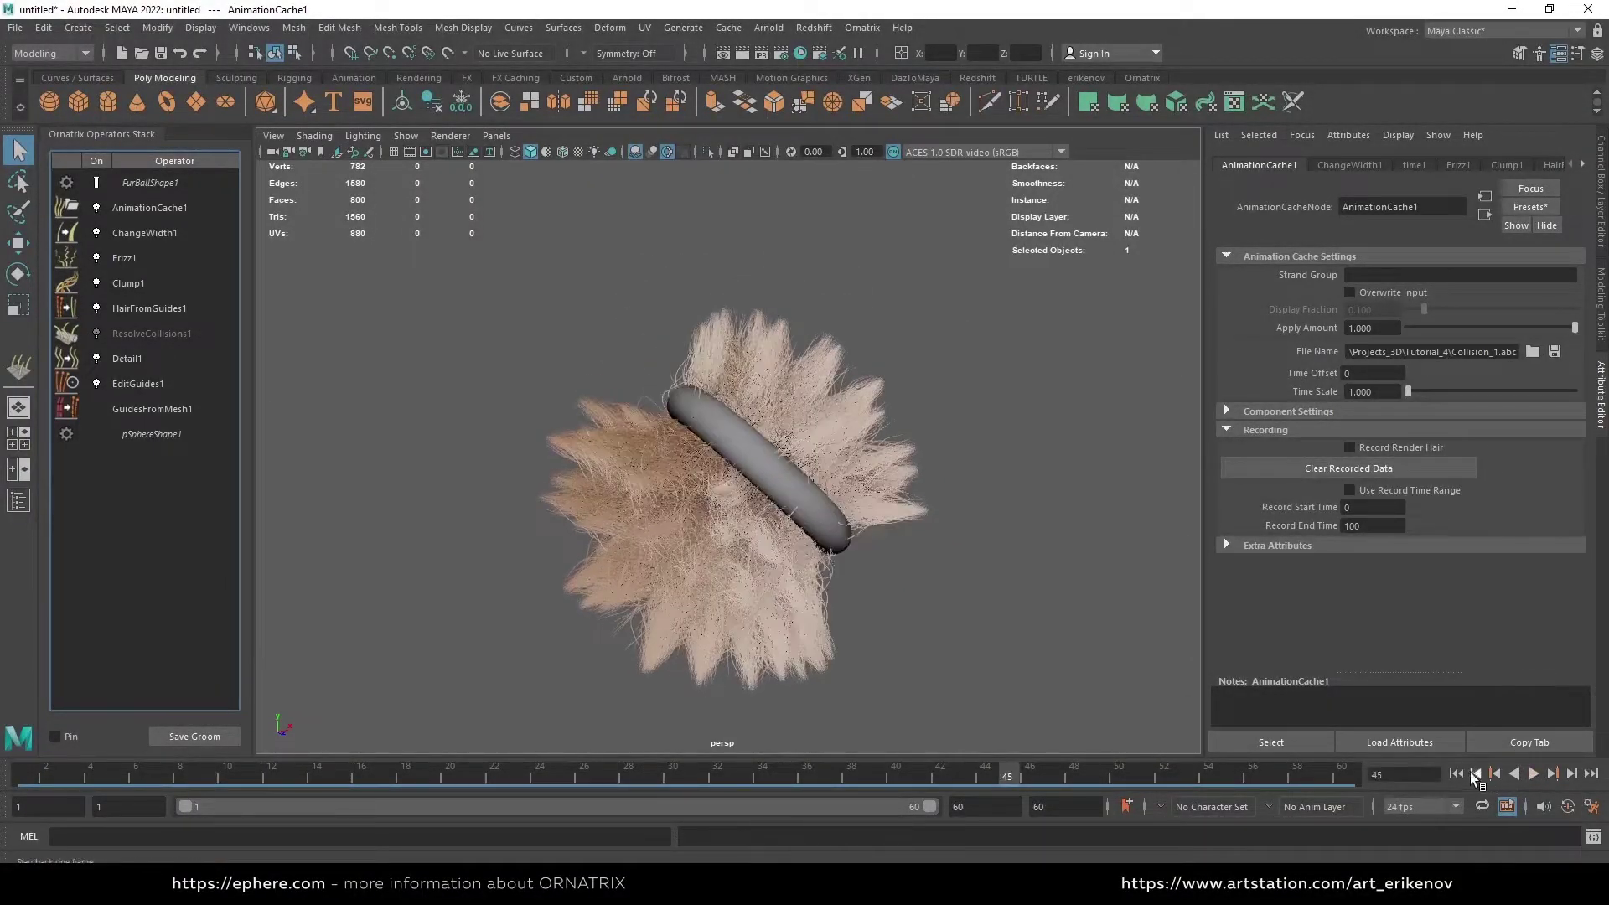
pyautogui.click(1456, 773)
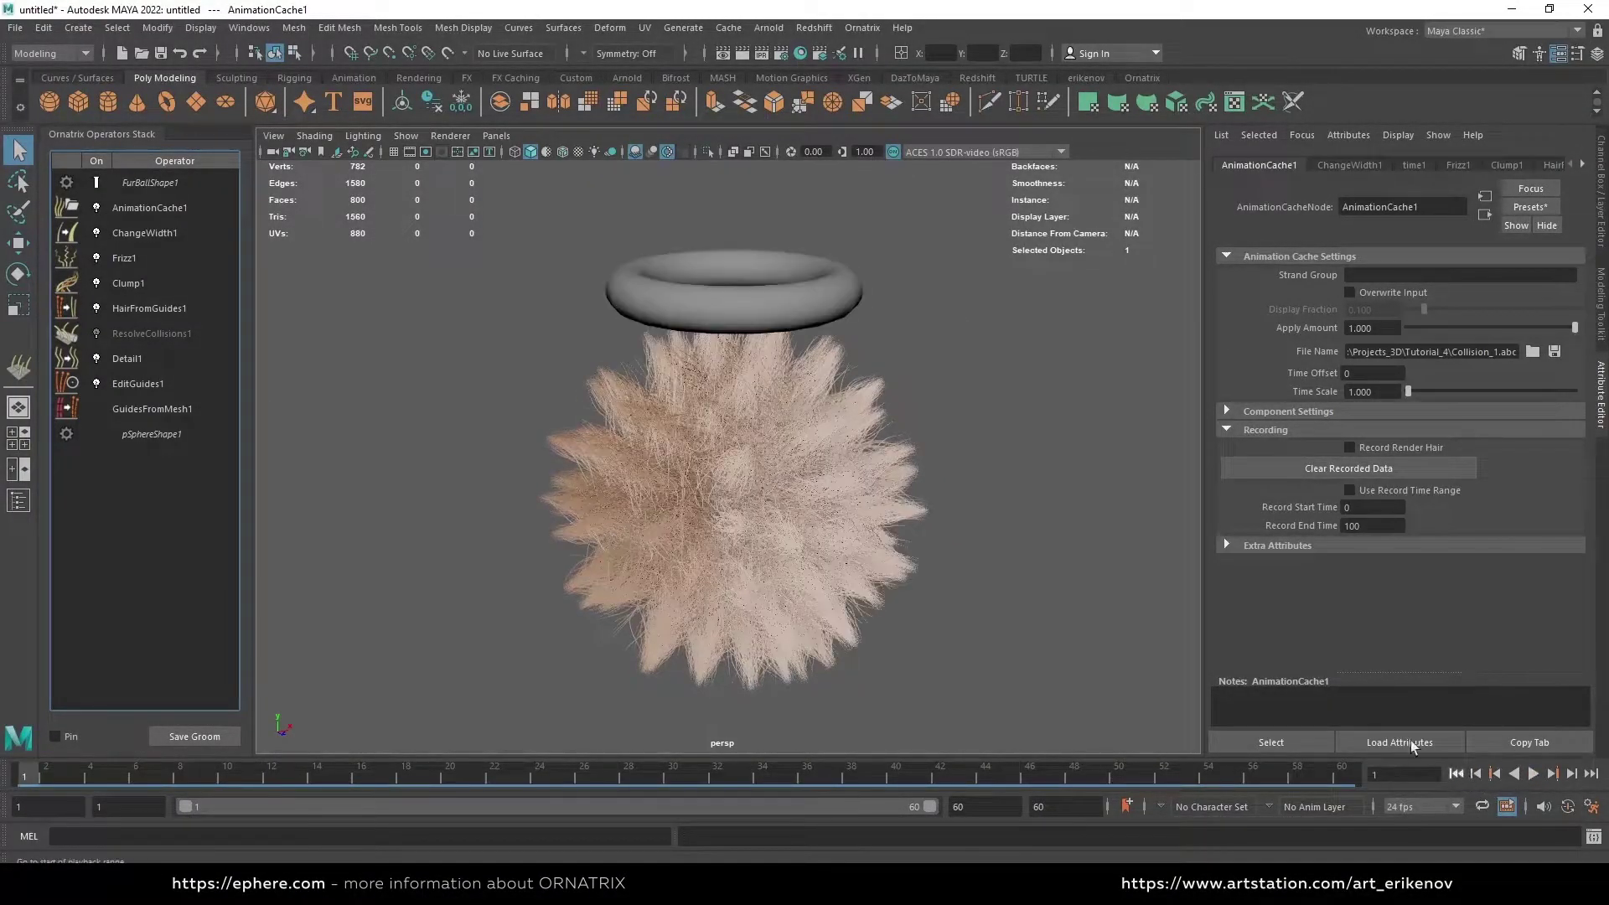
pyautogui.click(848, 297)
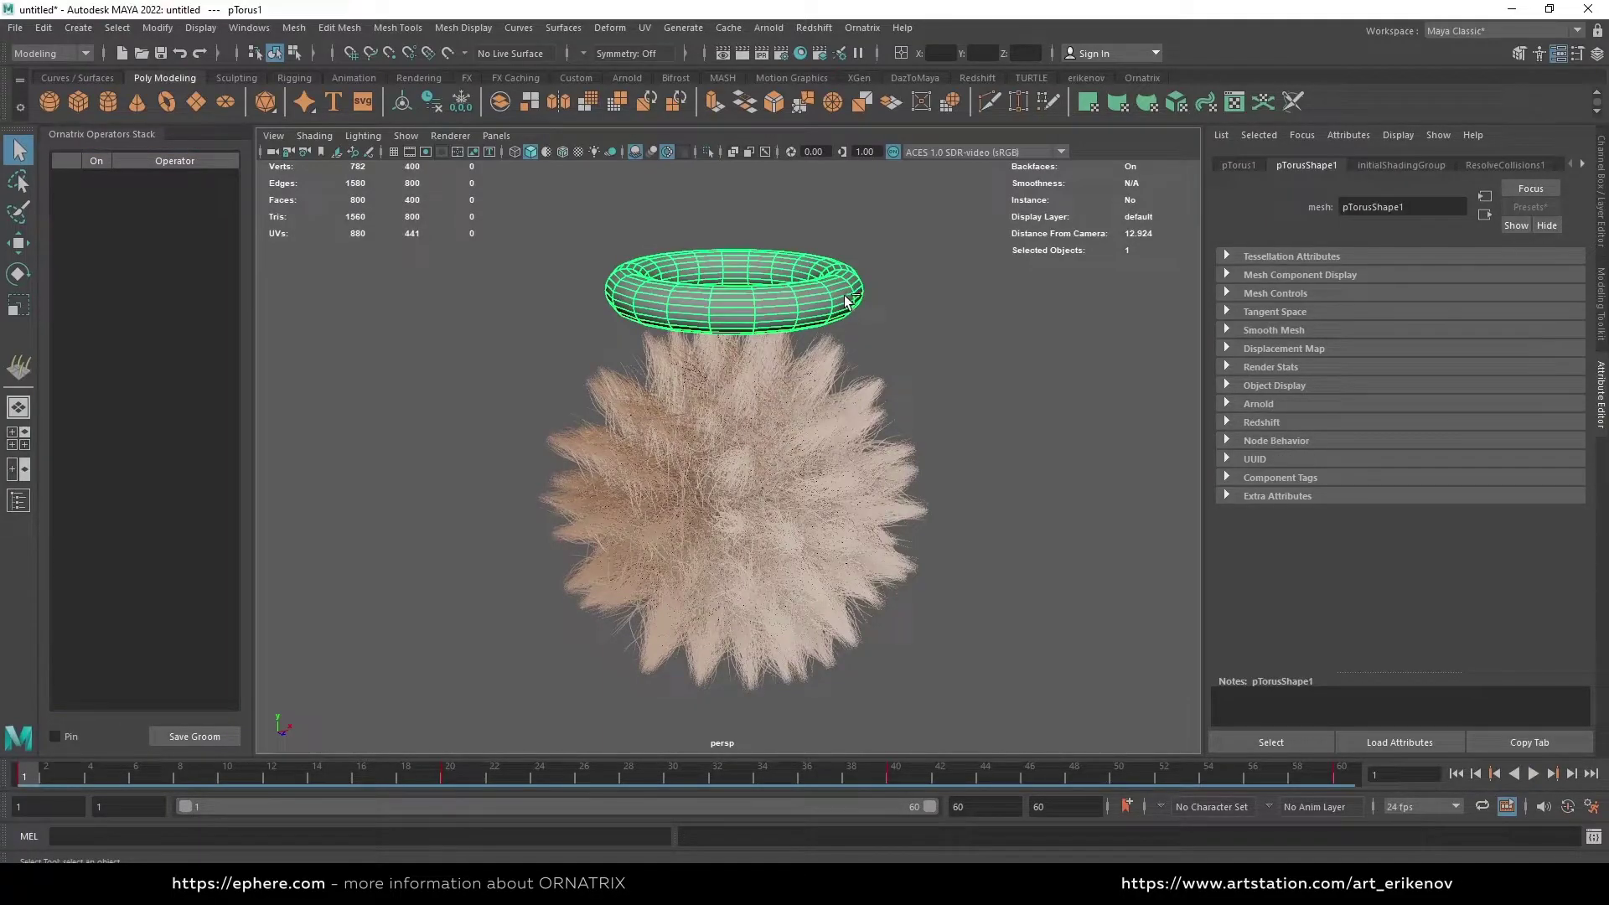
# Hide the torus with Ctrl+H and play the animation without it
pyautogui.hotkey('ctrl', 'h')
pyautogui.click(1534, 773)
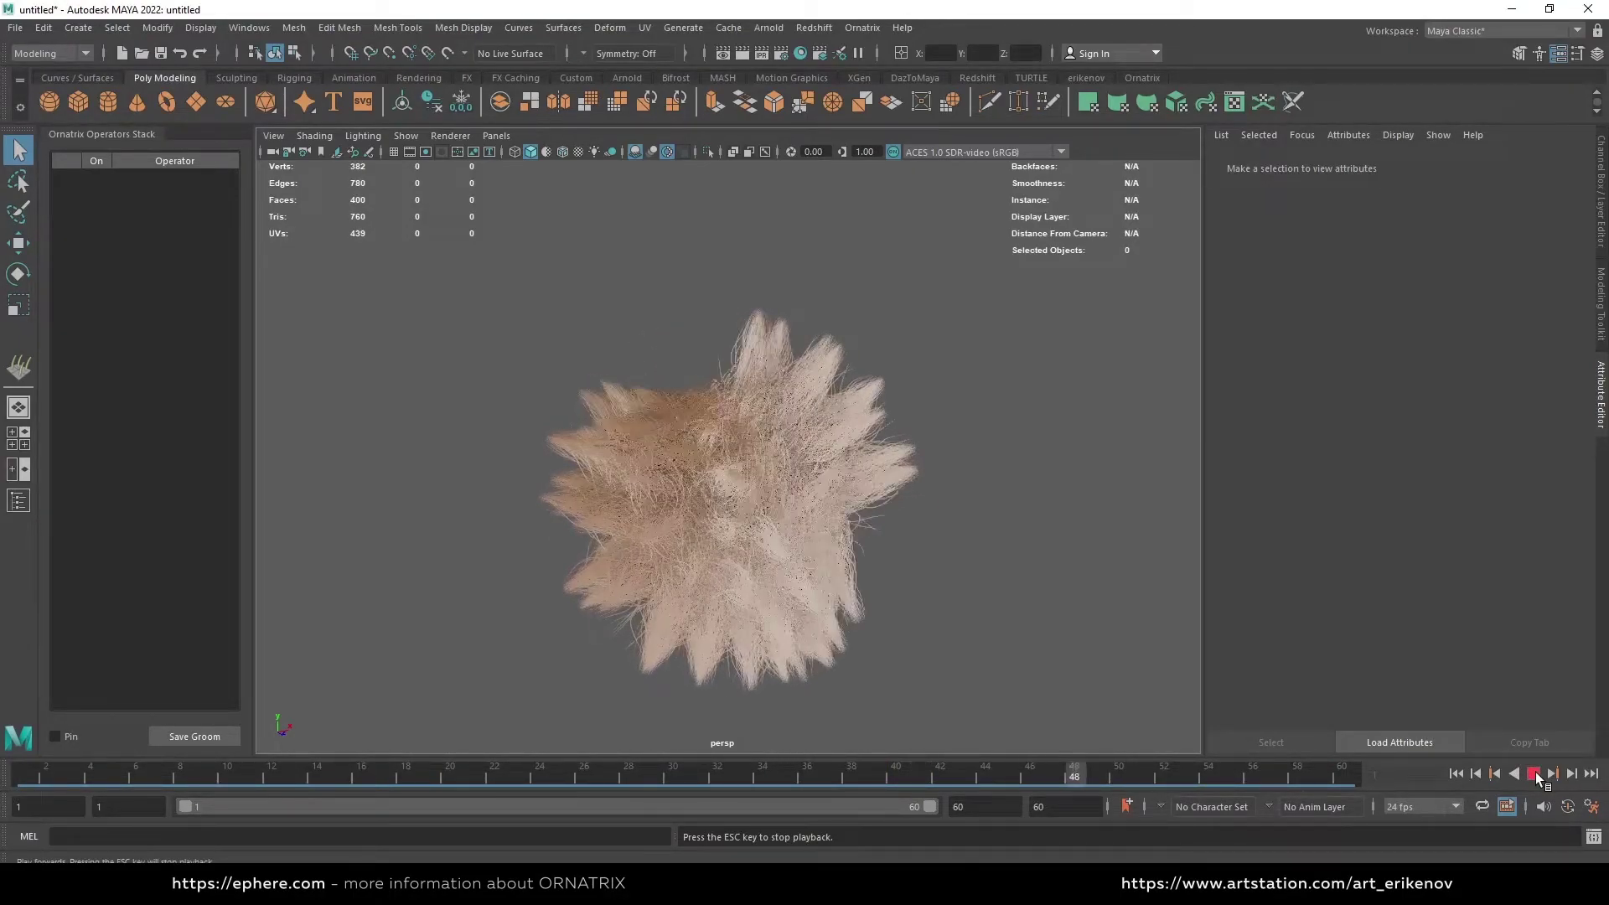
pyautogui.click(1535, 774)
pyautogui.click(1456, 774)
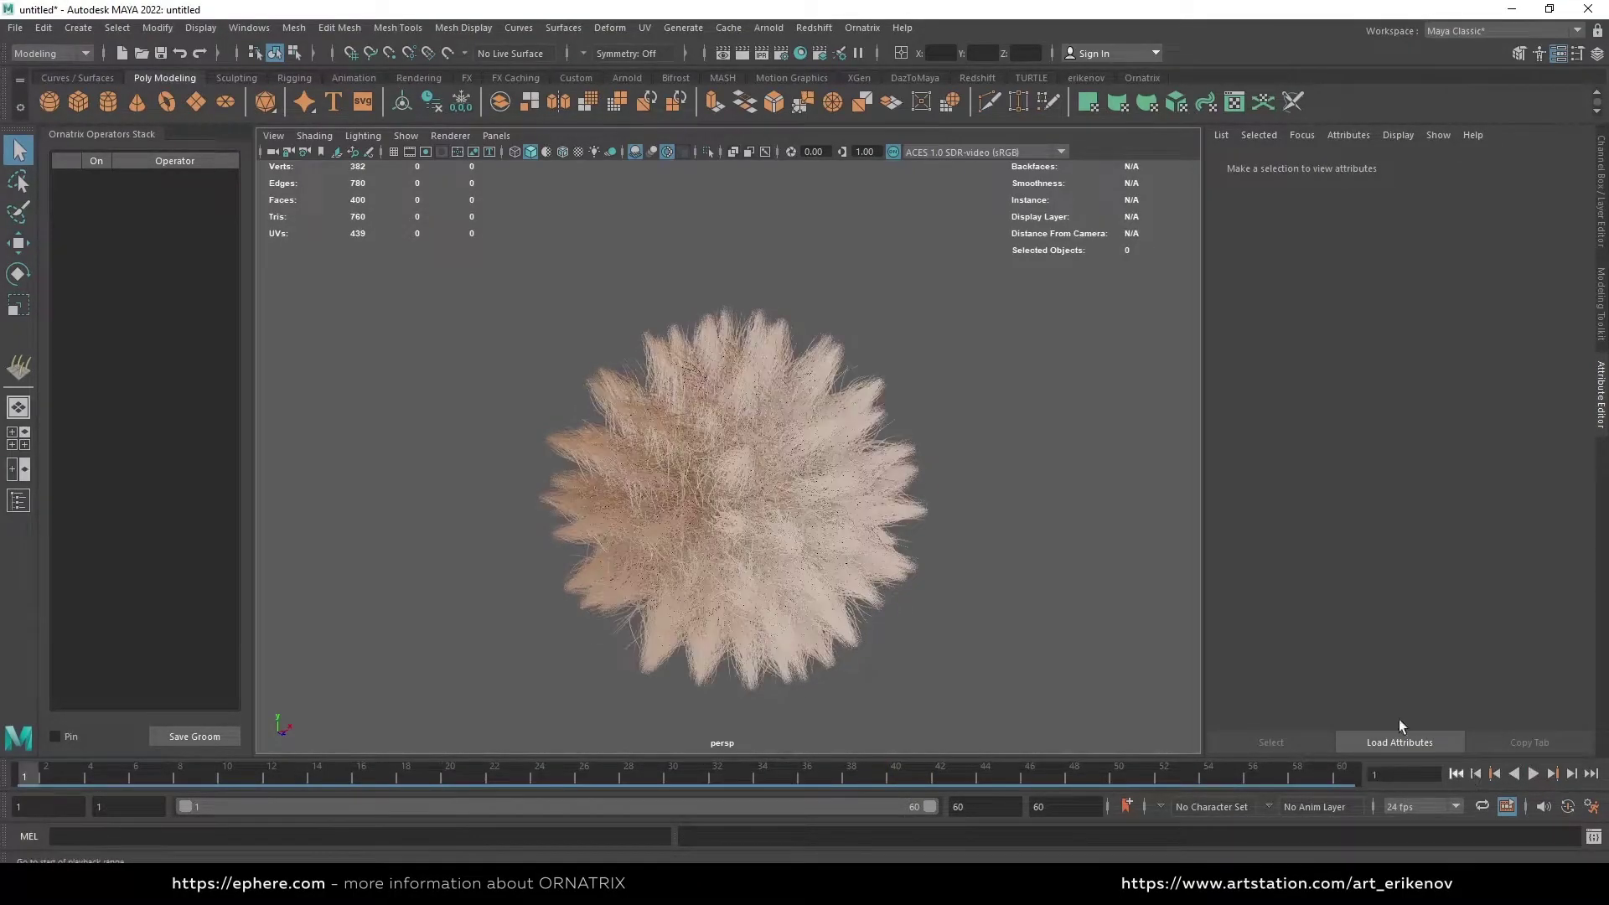
# Unhide pTorus1 through the Outliner and play the animation with the torus shown
pyautogui.click(243, 28)
pyautogui.click(304, 206)
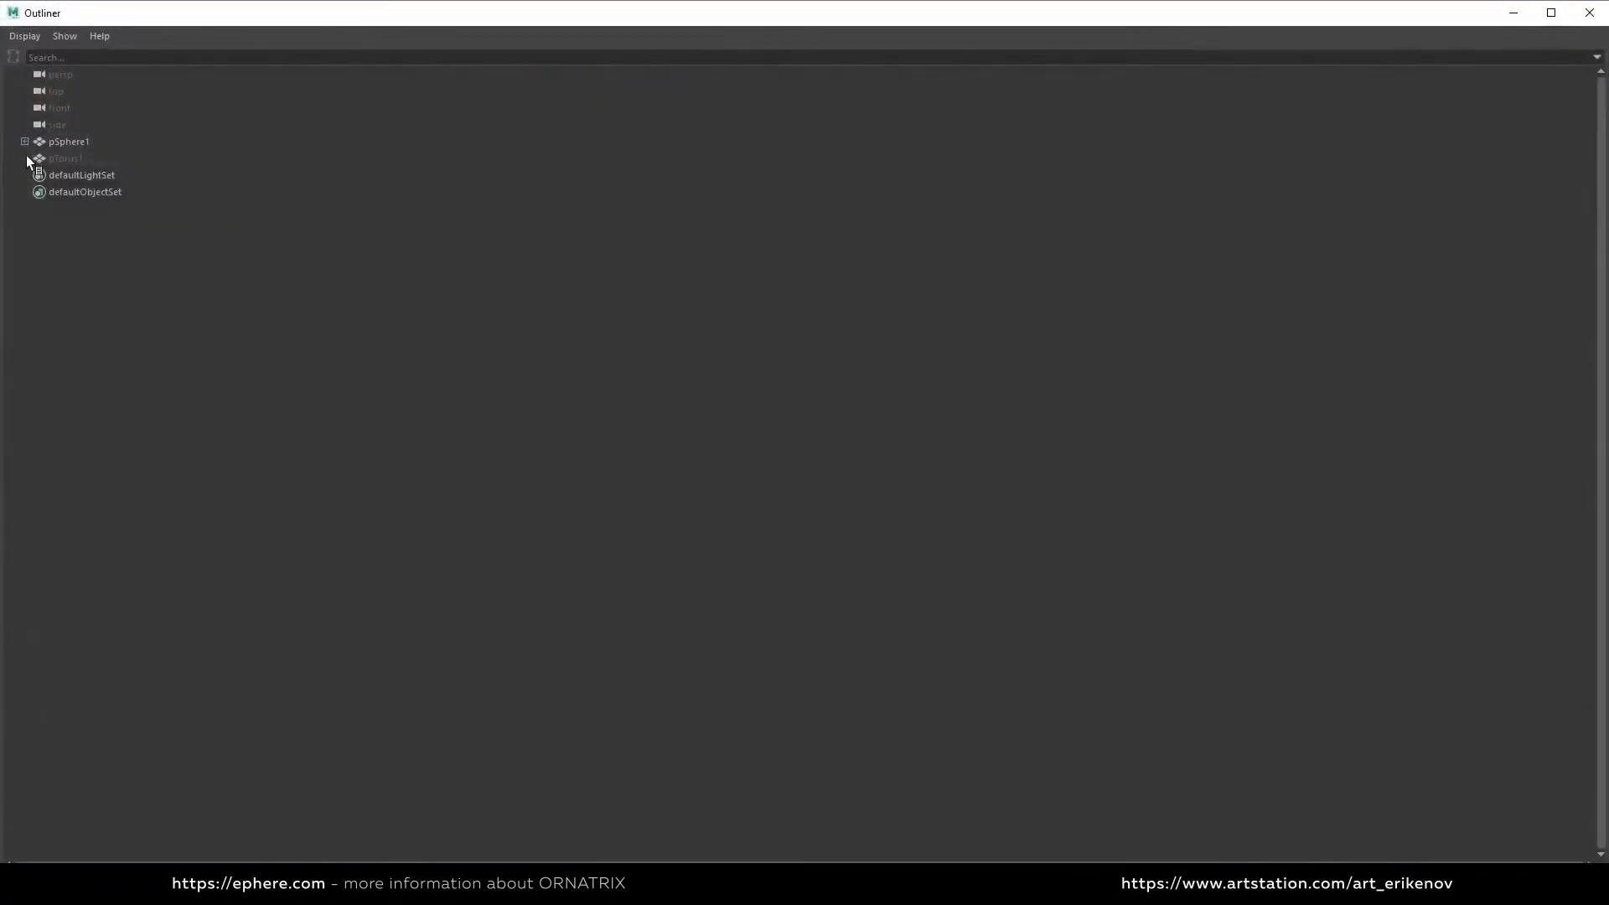
pyautogui.click(61, 159)
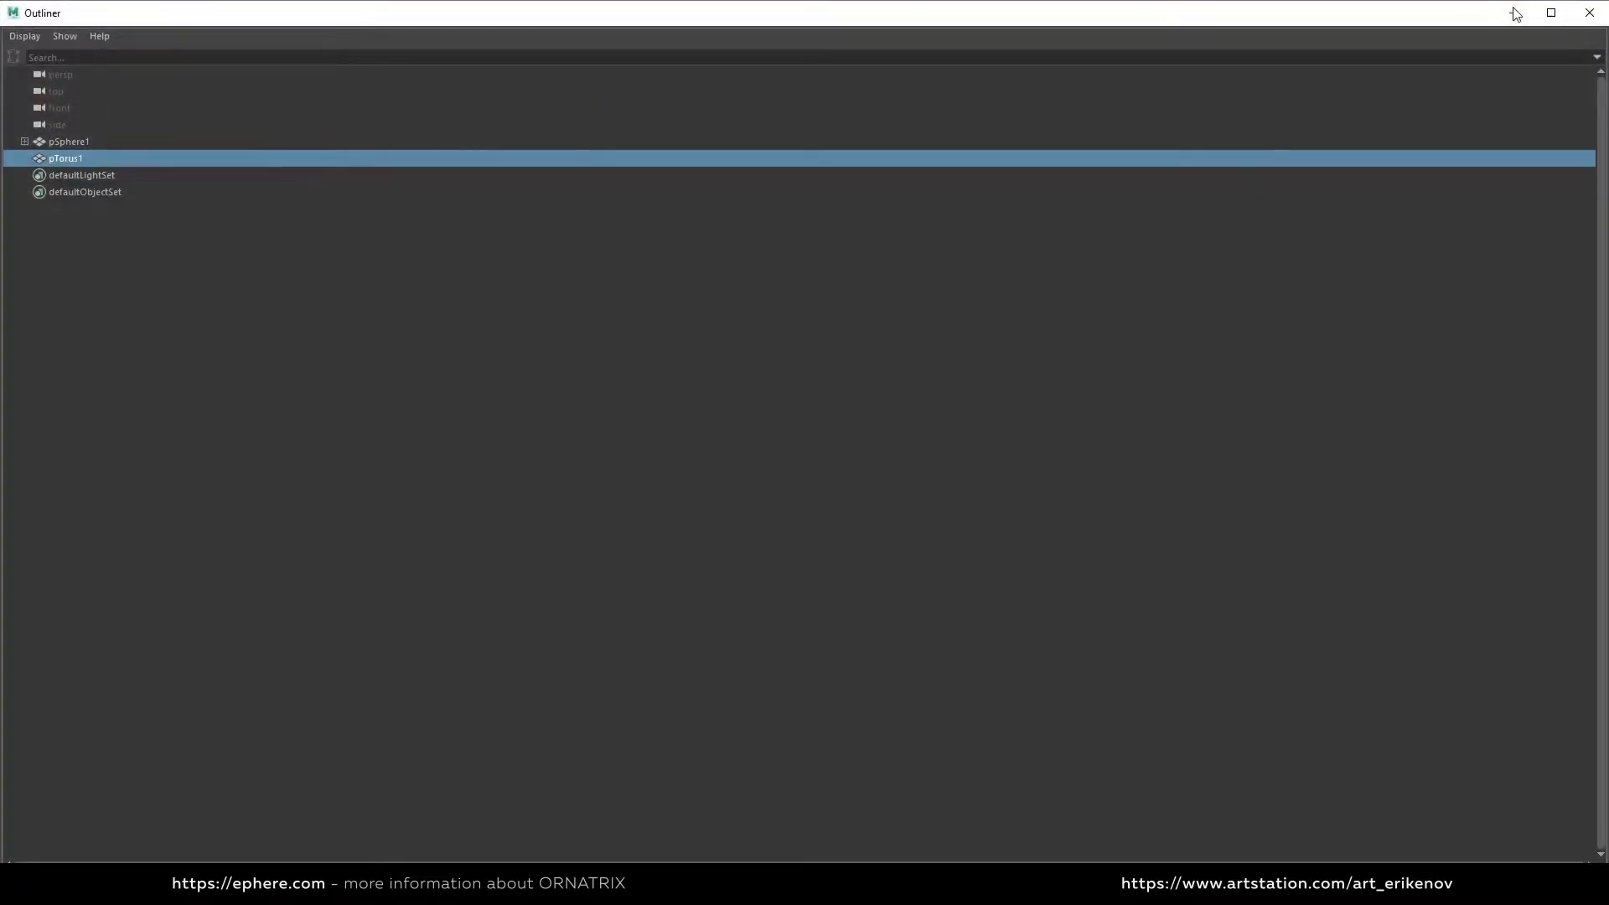
pyautogui.moveTo(1515, 13); pyautogui.dragTo(1416, 142)
pyautogui.moveTo(1537, 138); pyautogui.dragTo(331, 656)
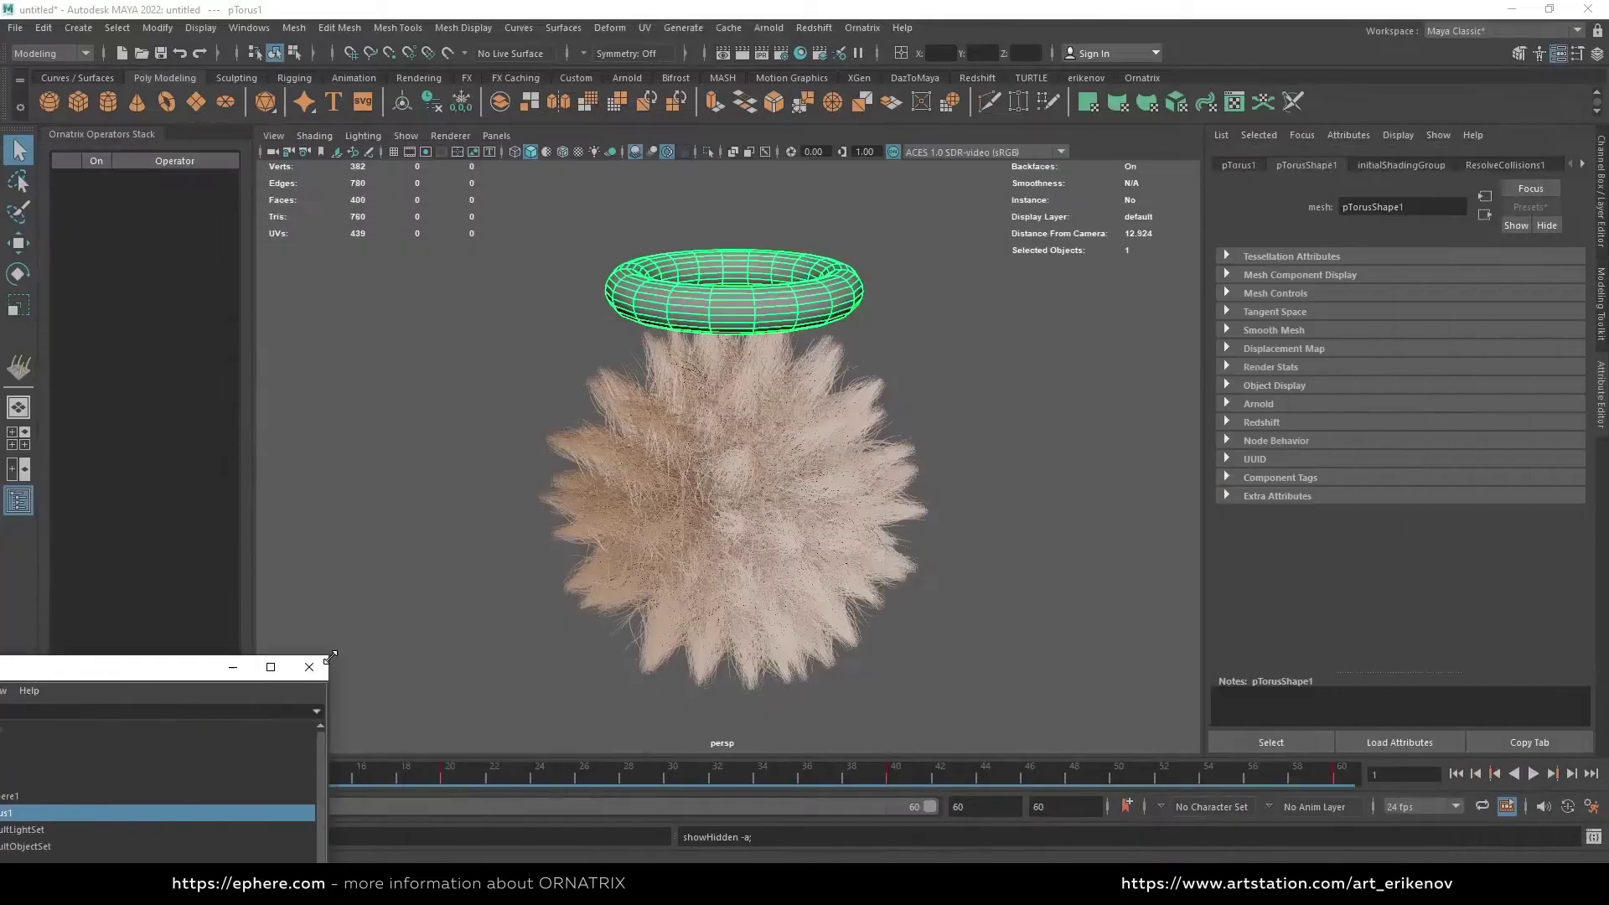
pyautogui.moveTo(159, 668); pyautogui.dragTo(299, 370)
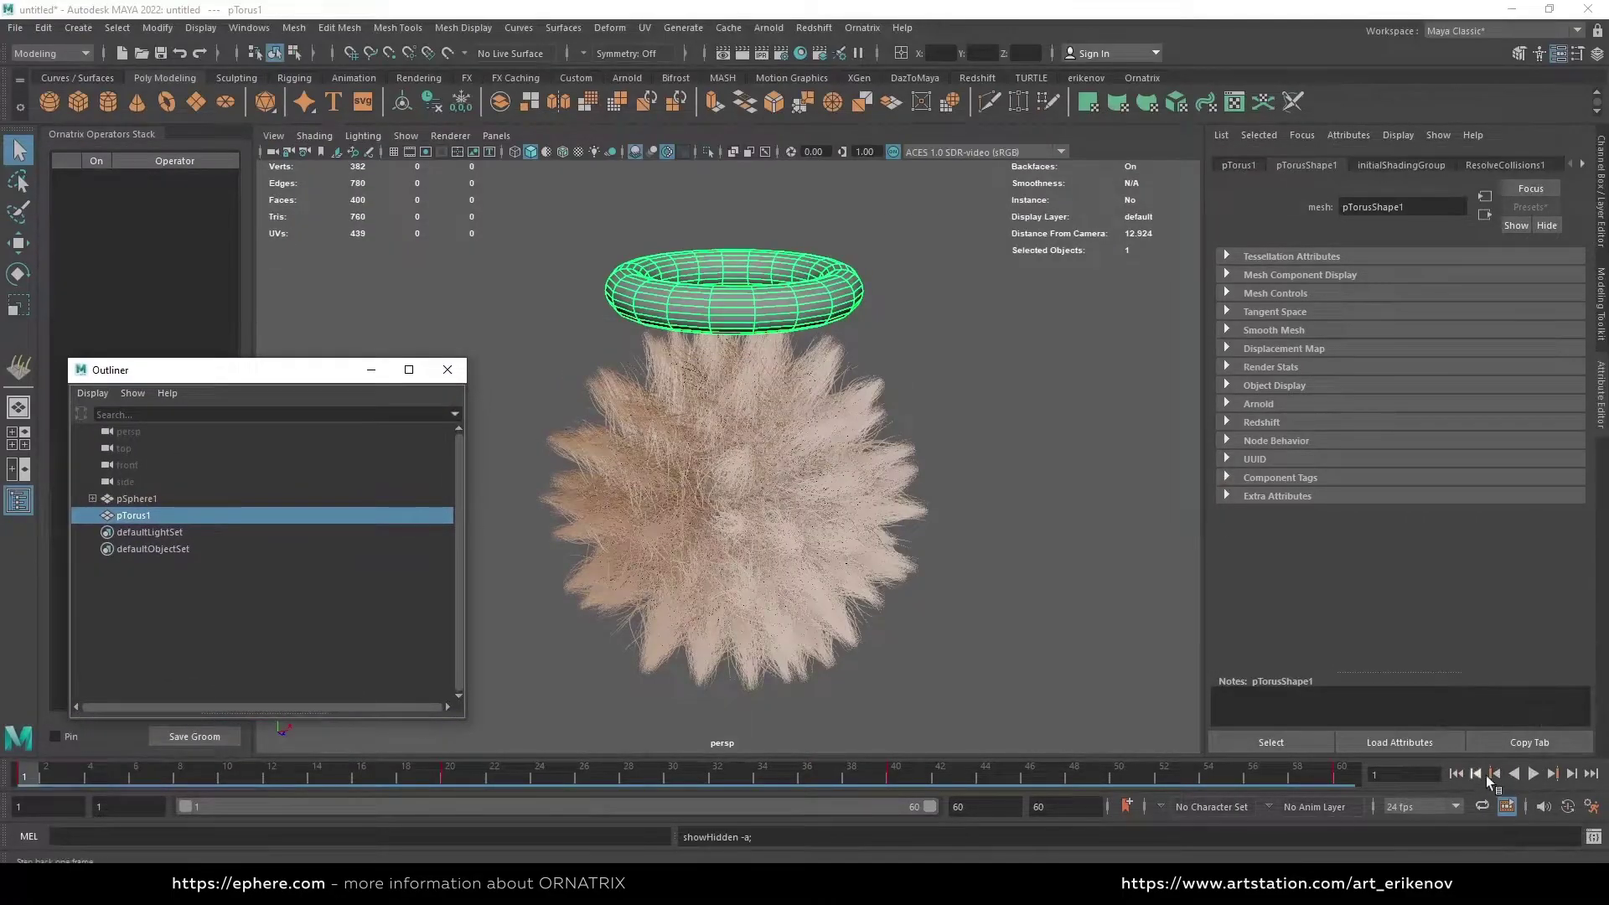
pyautogui.click(1534, 774)
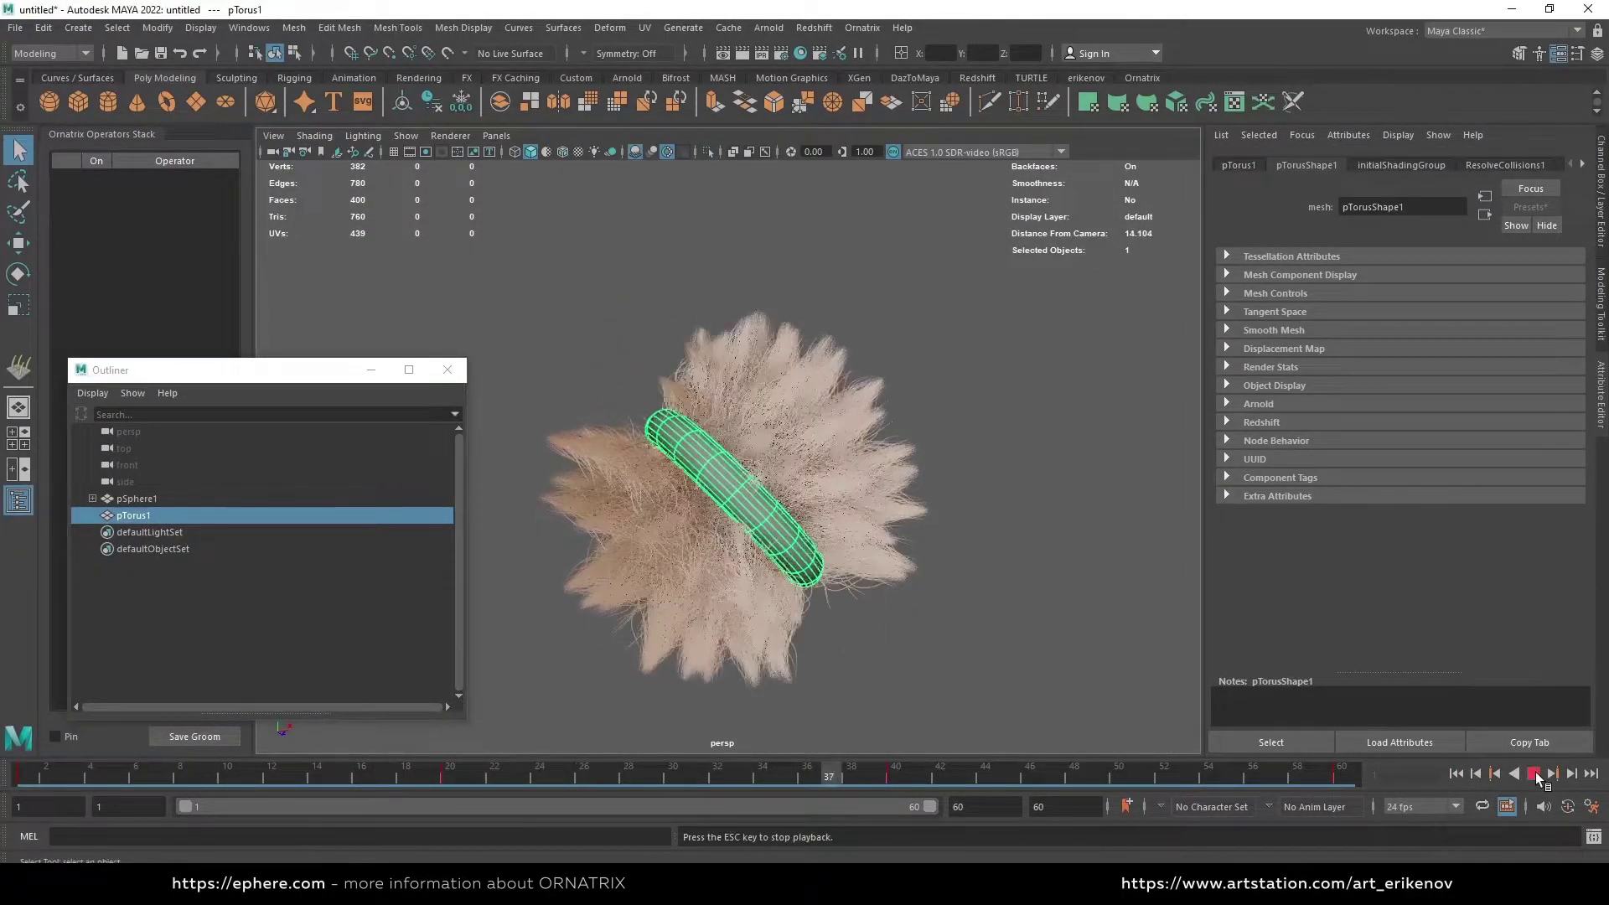
pyautogui.click(1534, 773)
pyautogui.click(1456, 774)
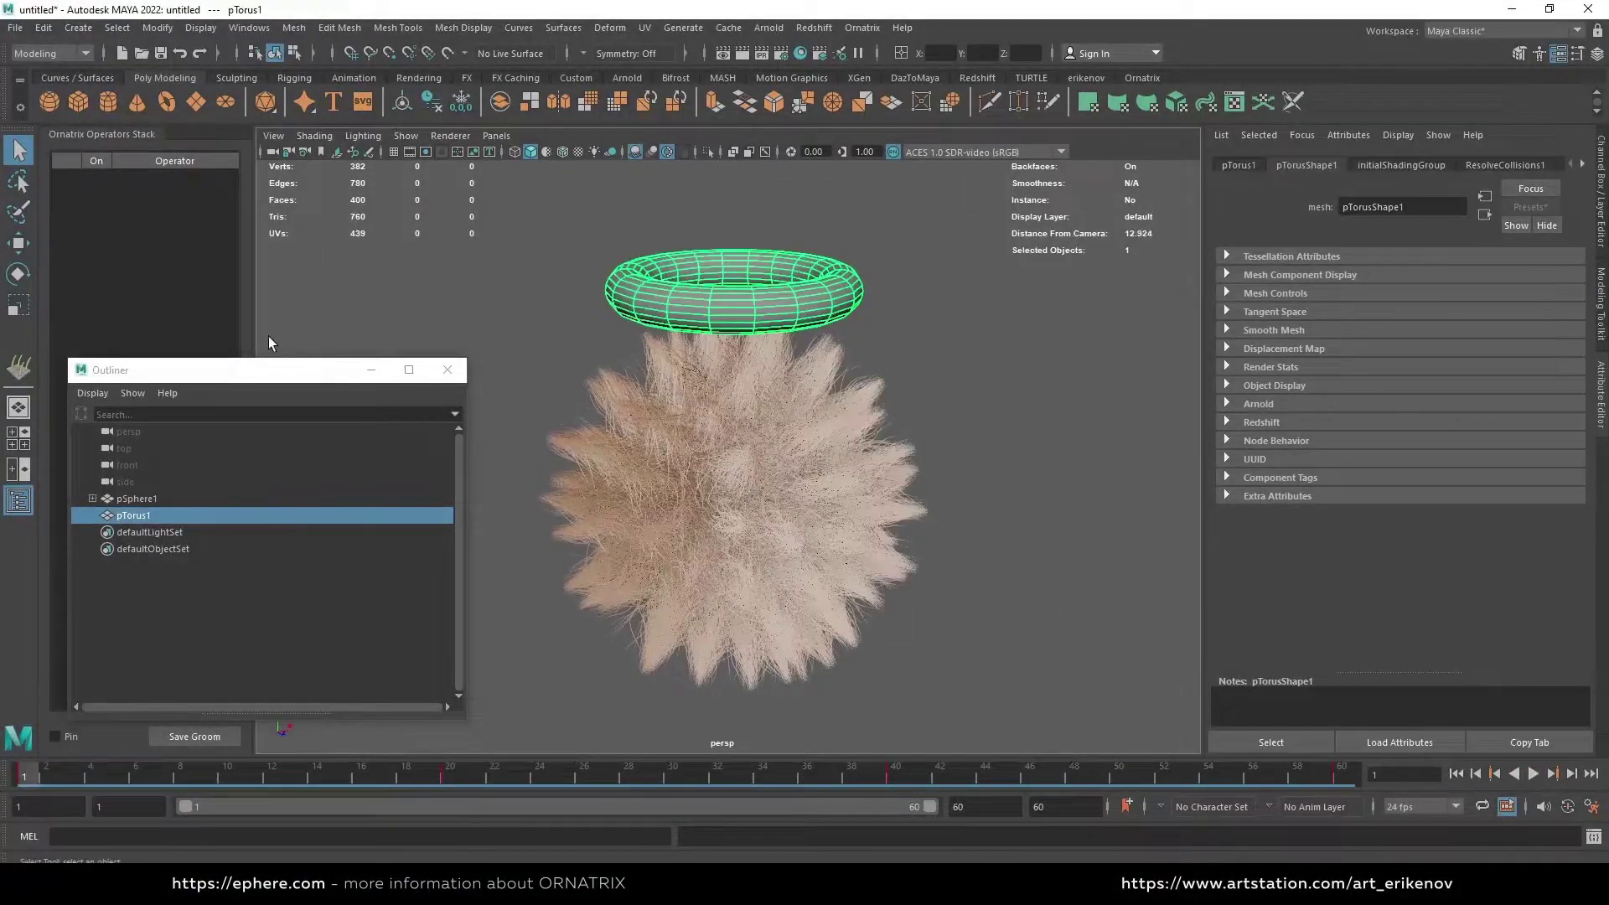
pyautogui.click(371, 369)
pyautogui.click(987, 394)
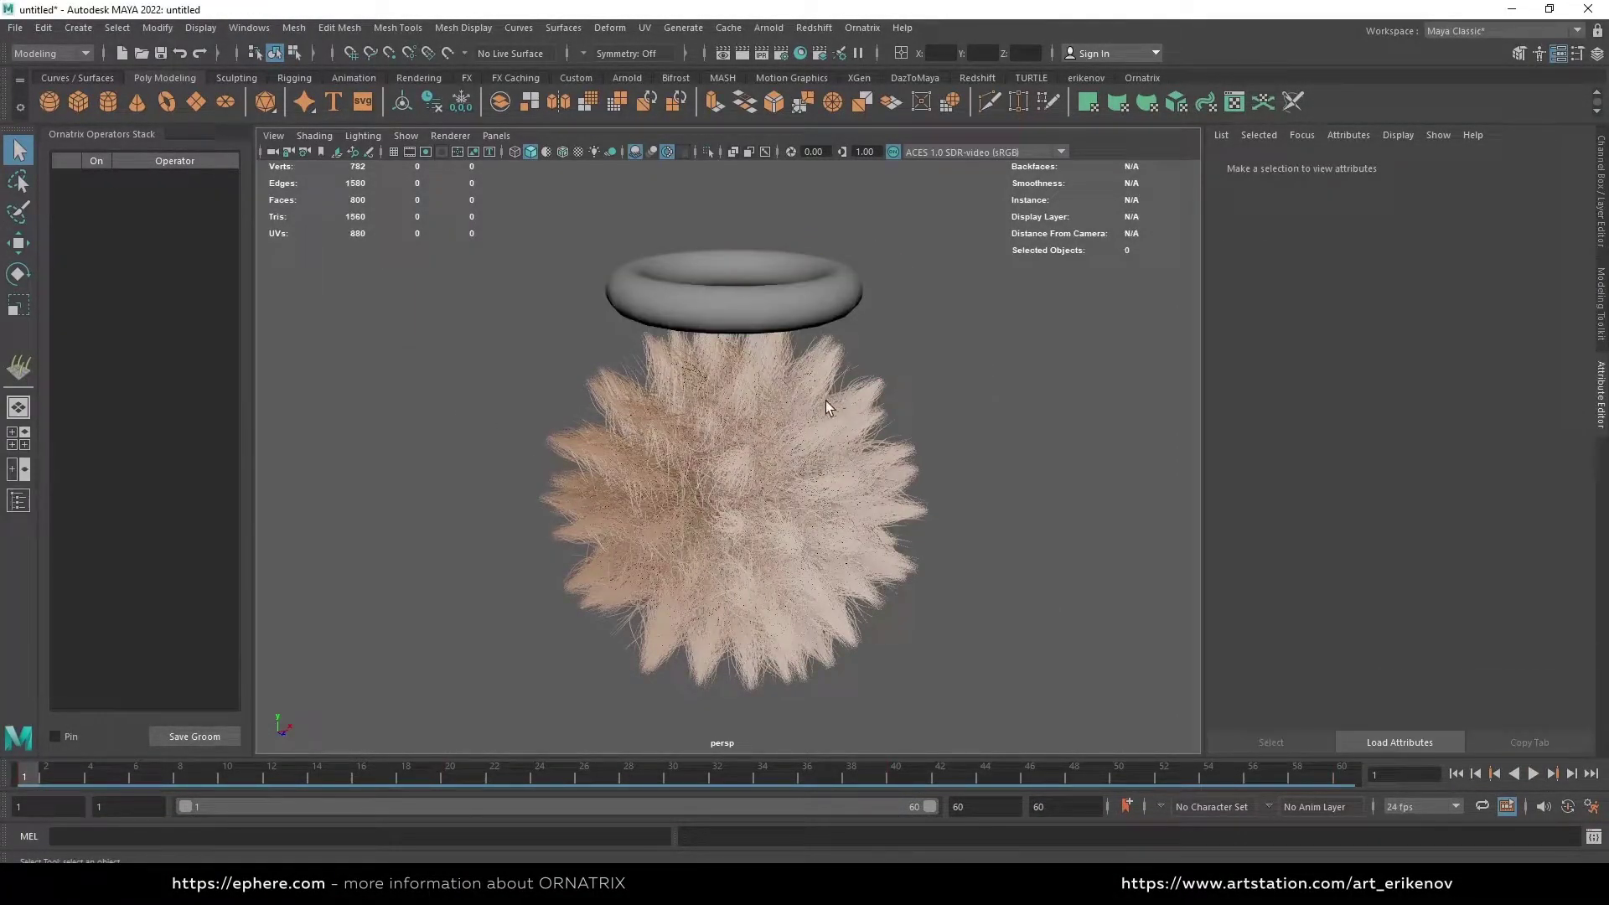
# In the Outliner, expand pSphere1 and delete the old FurBall1 hair
pyautogui.click(249, 28)
pyautogui.click(282, 210)
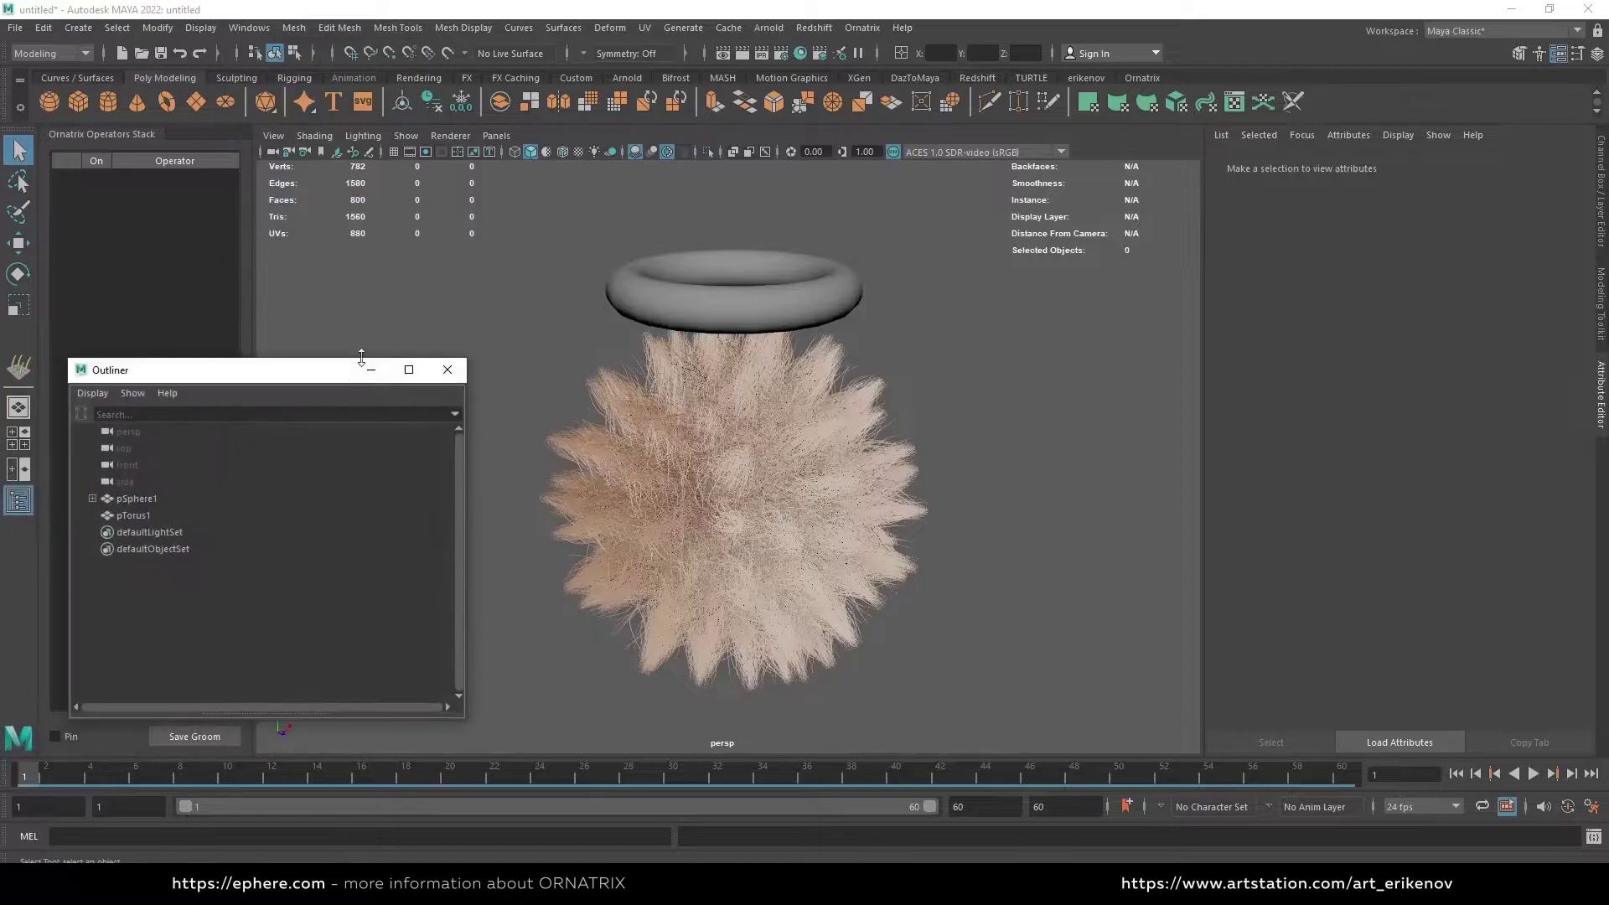
pyautogui.click(94, 500)
pyautogui.click(130, 515)
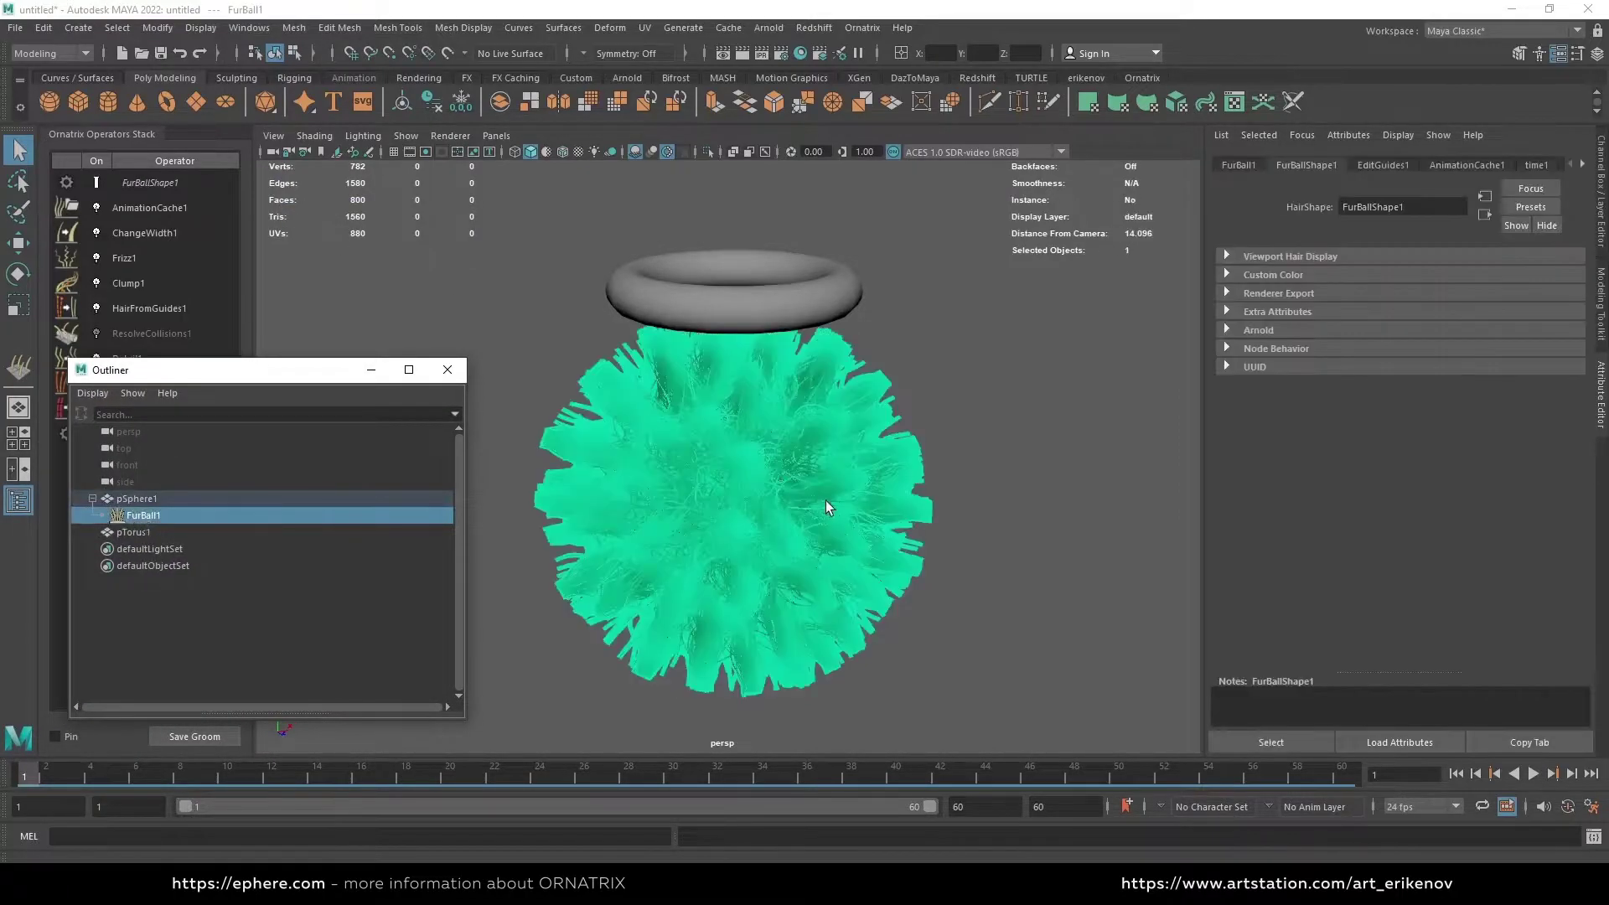
pyautogui.press('Delete')
pyautogui.click(370, 370)
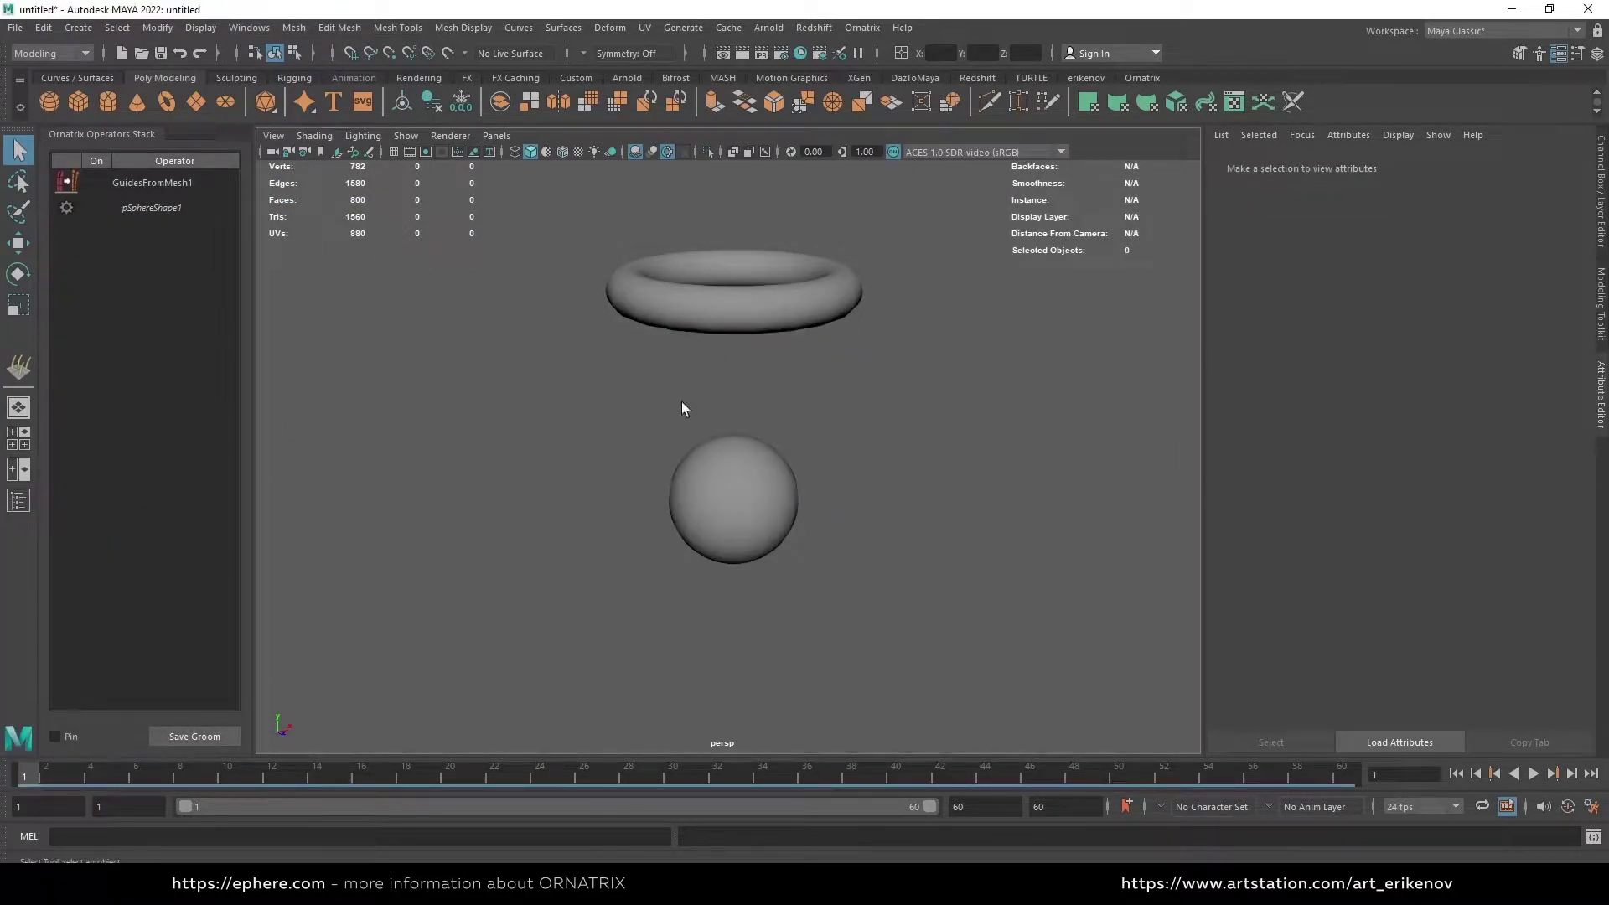
# Import Collision_1.abc as Ornatrix Alembic and select its BakedHair1 operator
pyautogui.click(17, 28)
pyautogui.click(68, 208)
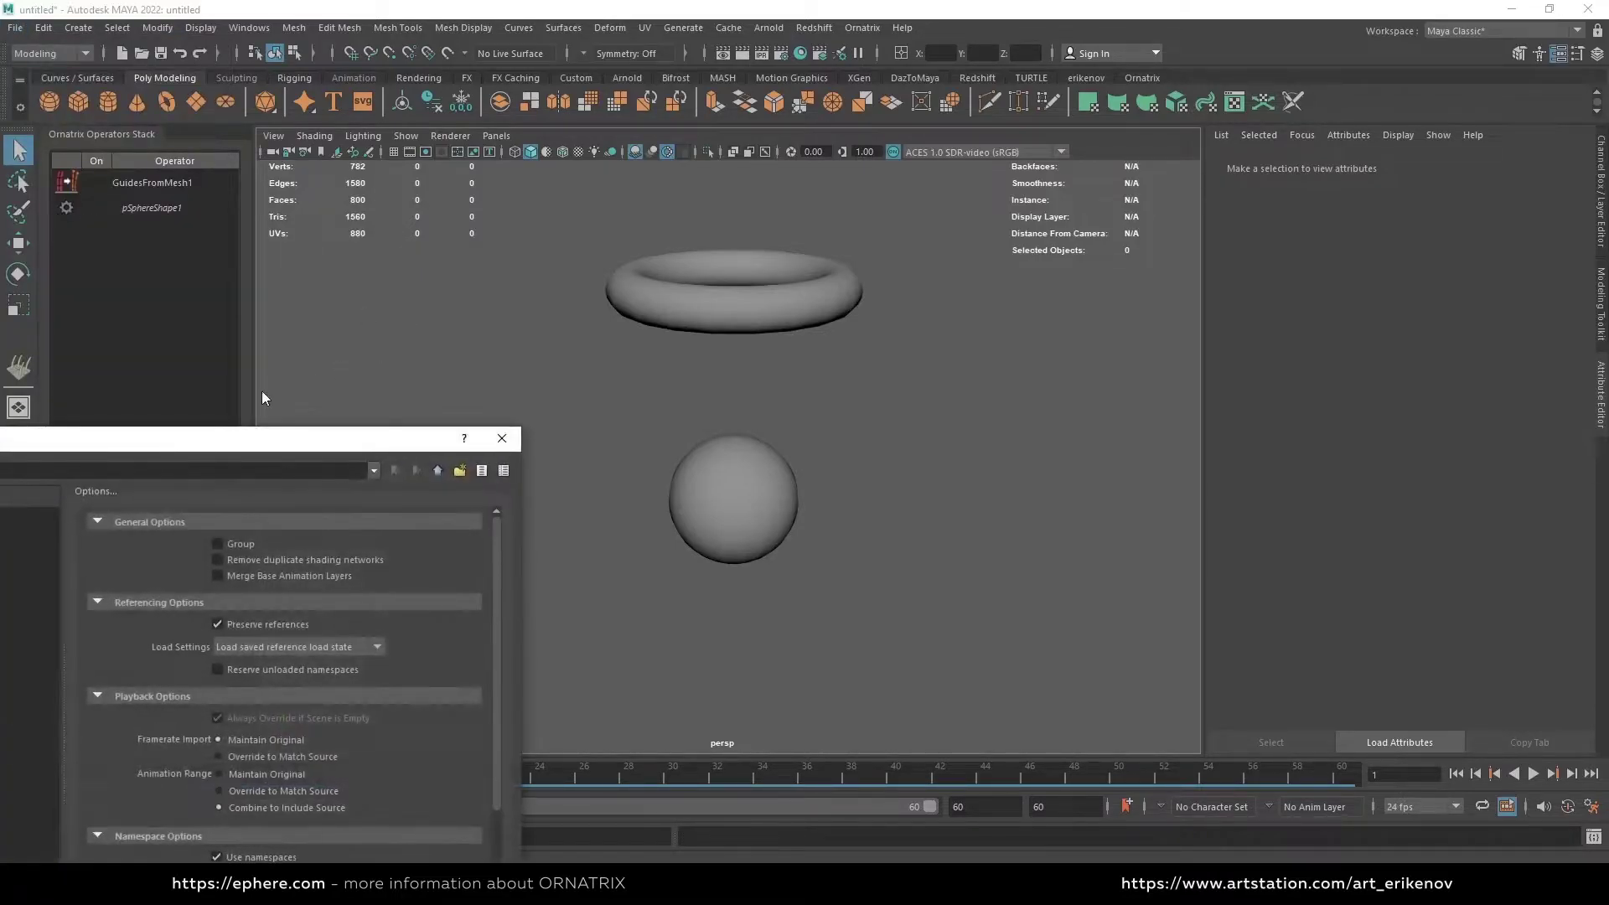
pyautogui.press('Escape')
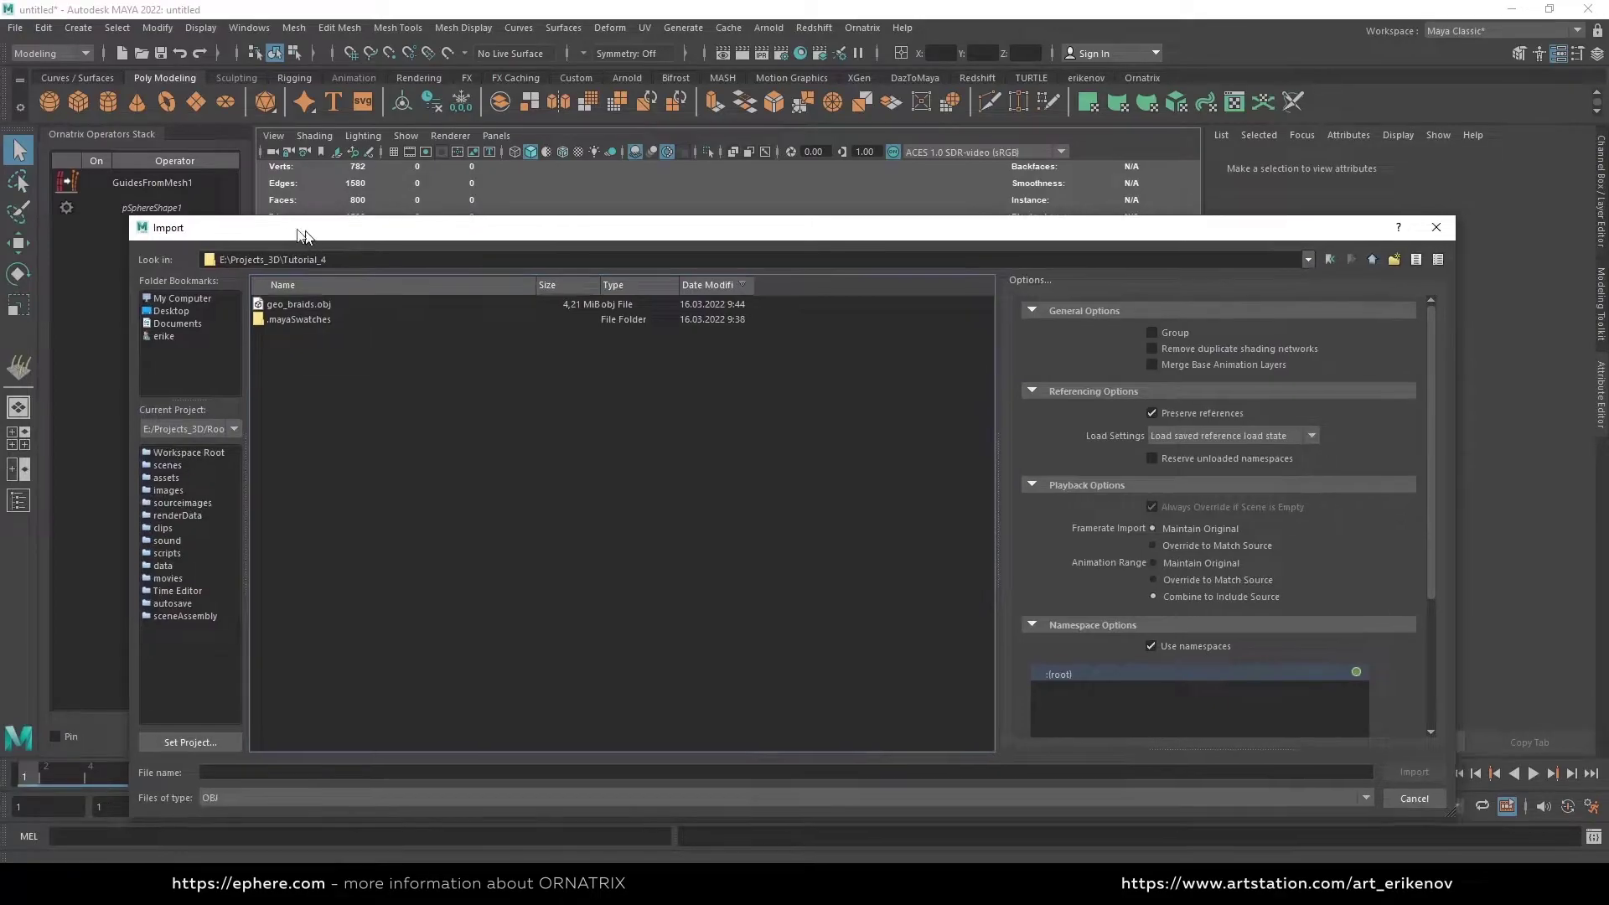
pyautogui.moveTo(304, 237); pyautogui.dragTo(0, 206)
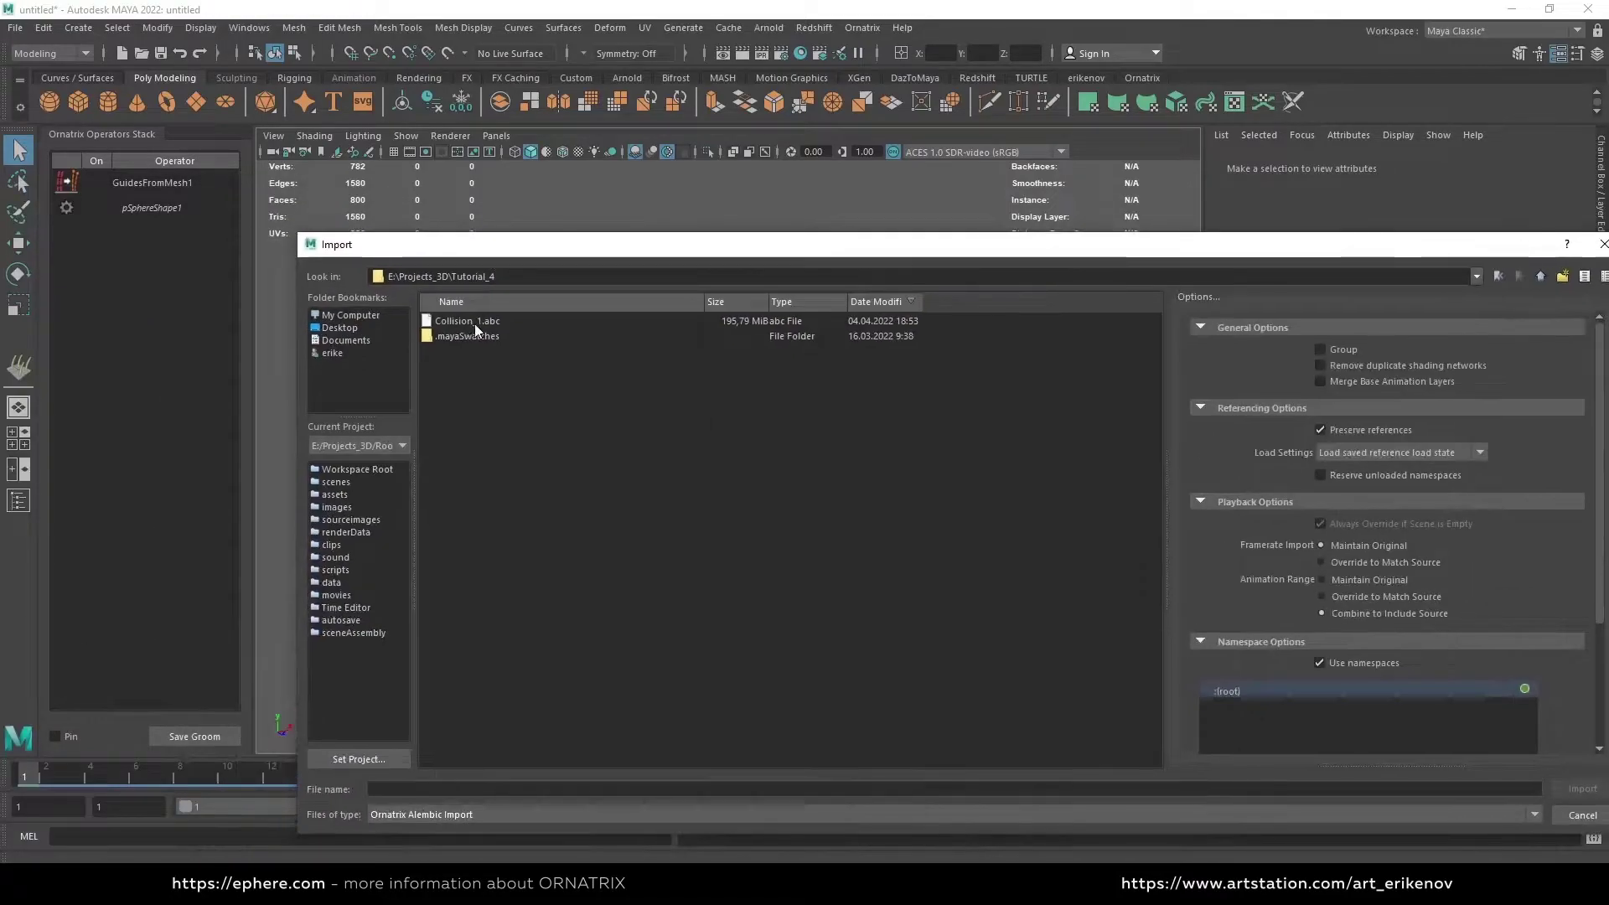
pyautogui.click(470, 322)
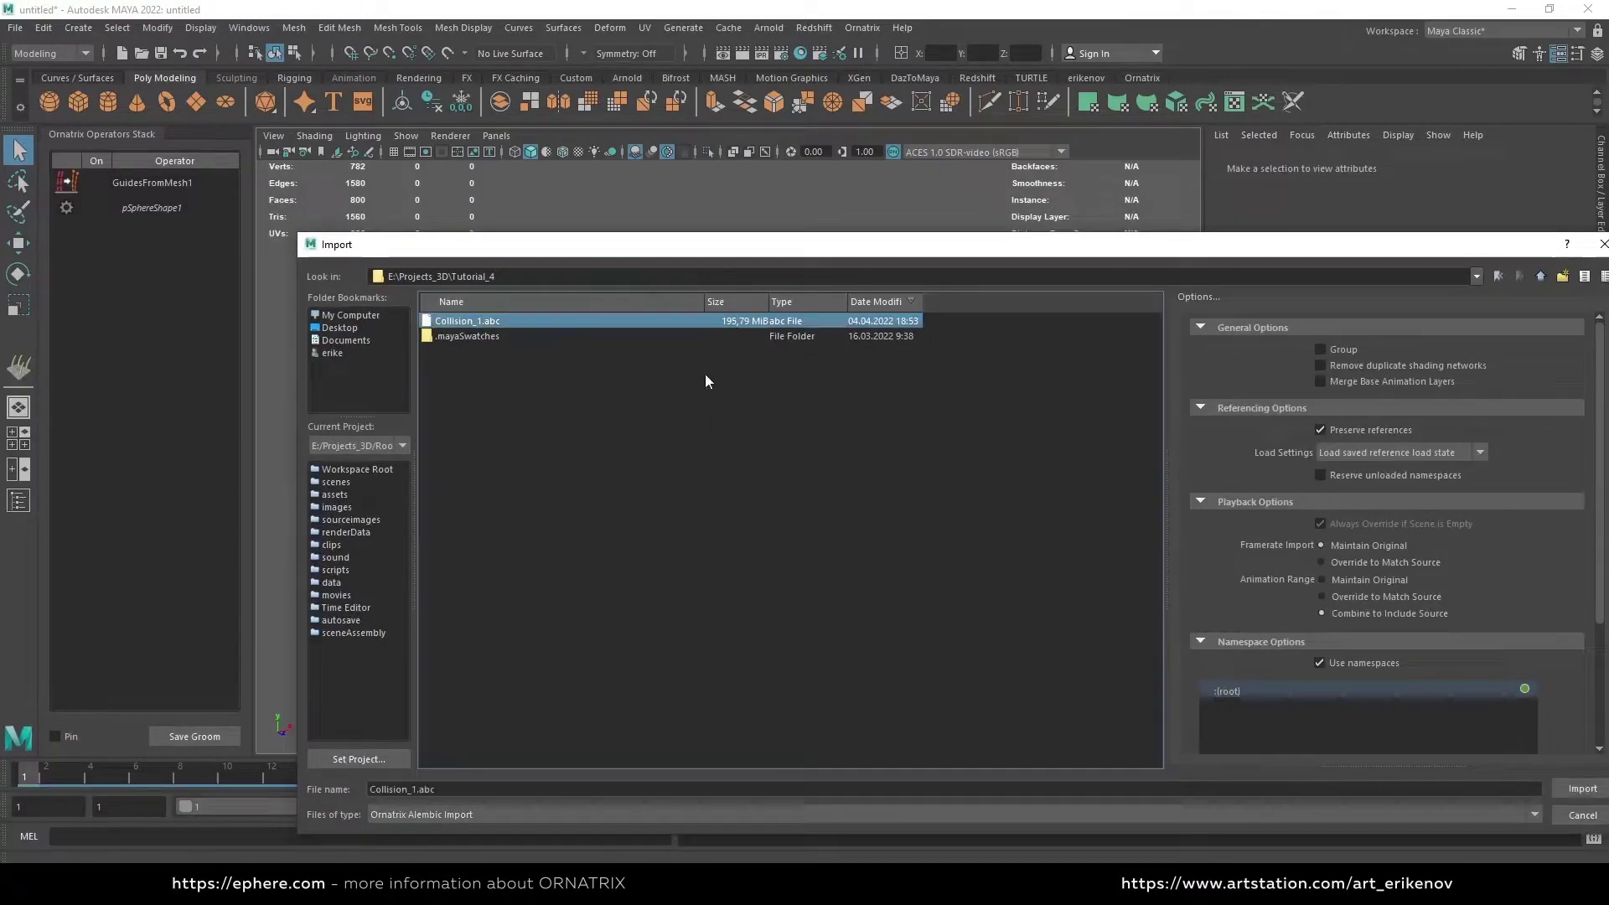
pyautogui.click(1566, 788)
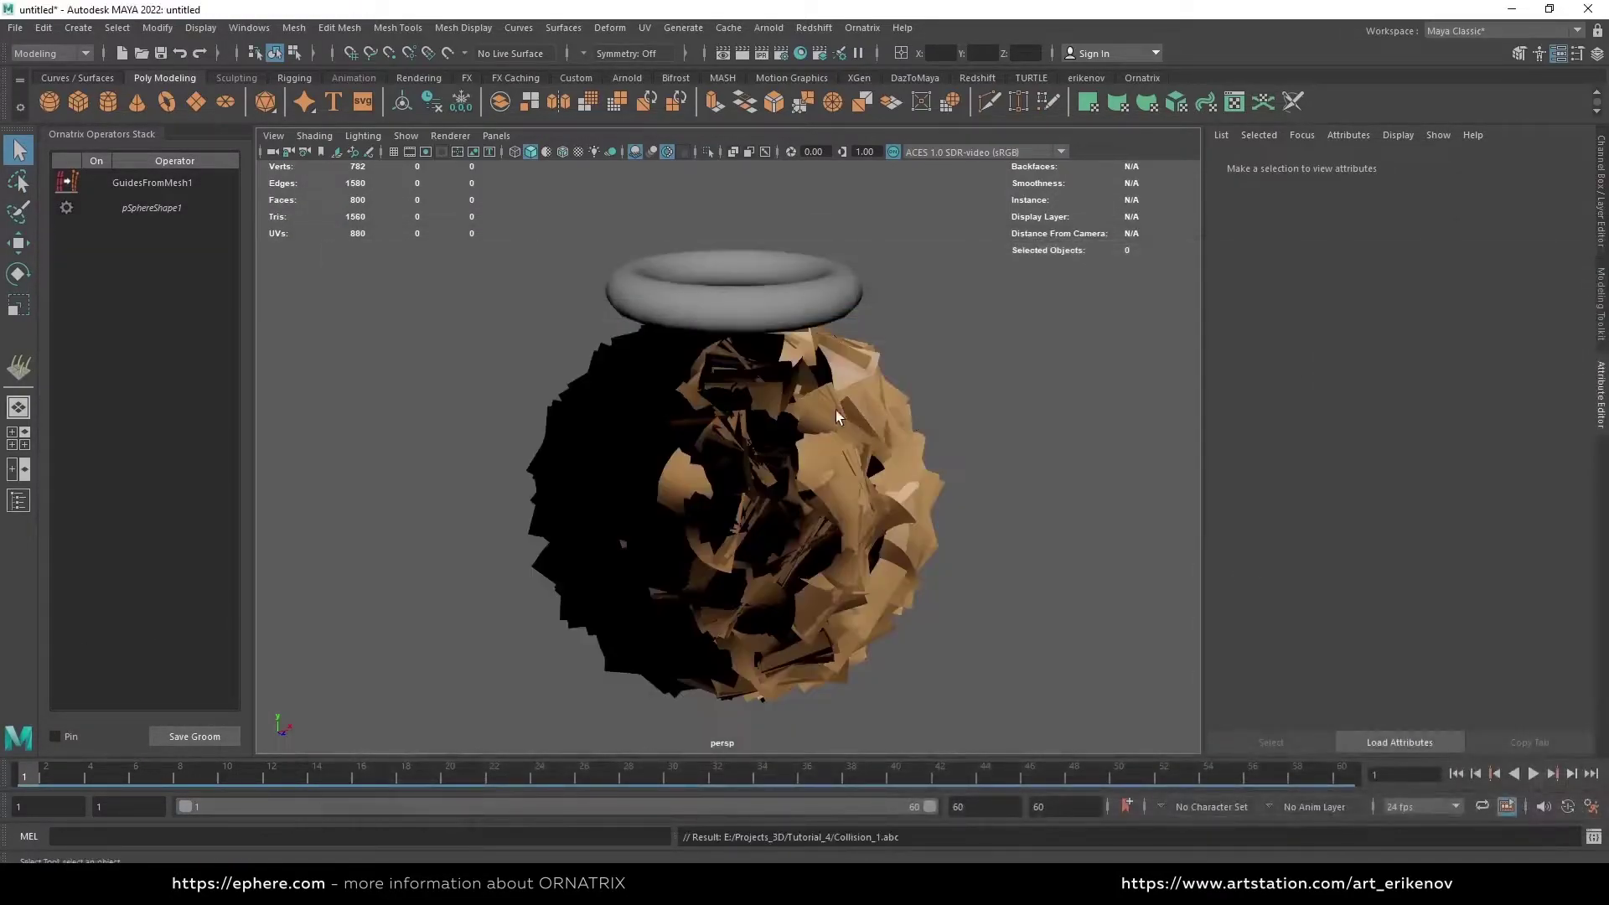
pyautogui.click(788, 397)
pyautogui.click(132, 202)
# Add a ChangeWidth1 operator with width 0.015, lowering the ramp root to about 0.8
pyautogui.click(862, 28)
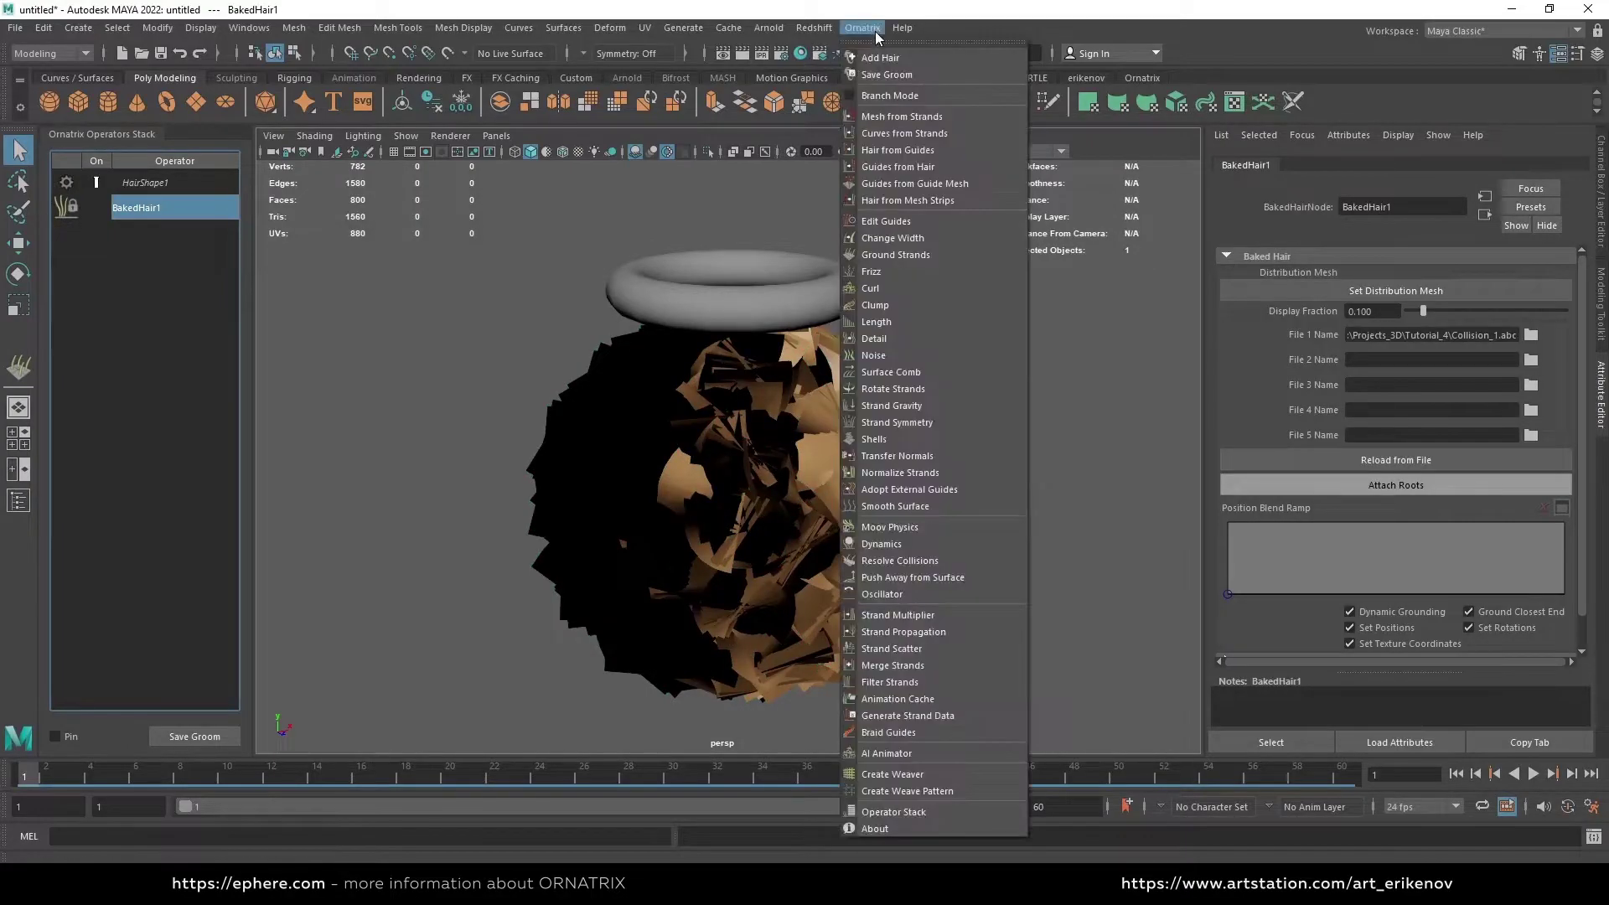
pyautogui.click(888, 240)
pyautogui.click(144, 201)
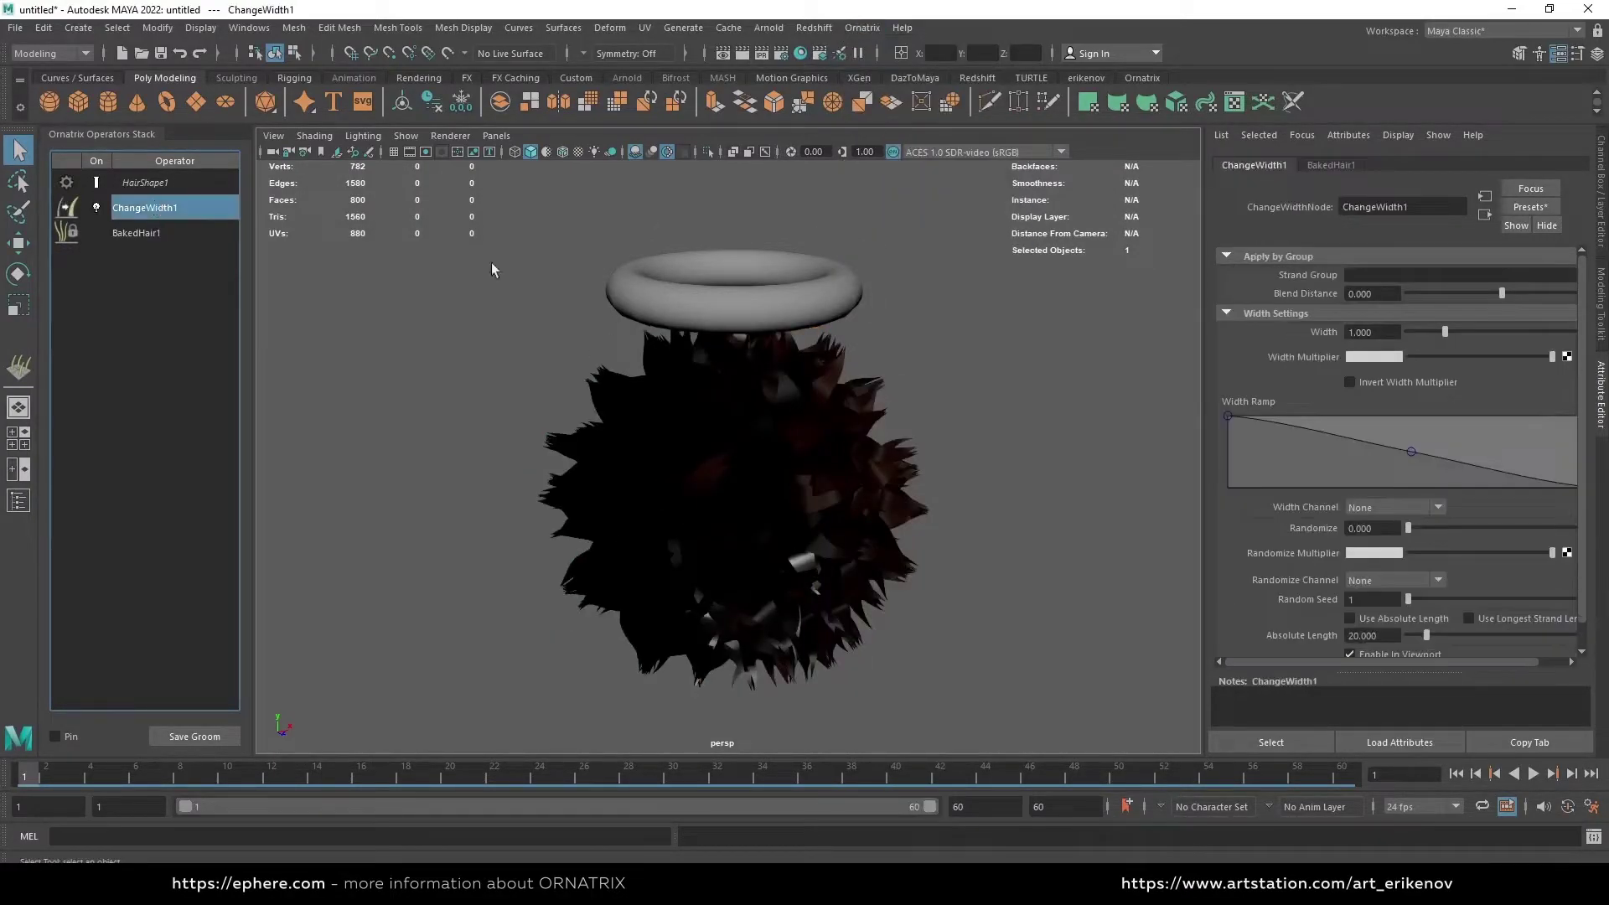
pyautogui.doubleClick(1375, 332)
pyautogui.write('0.0')
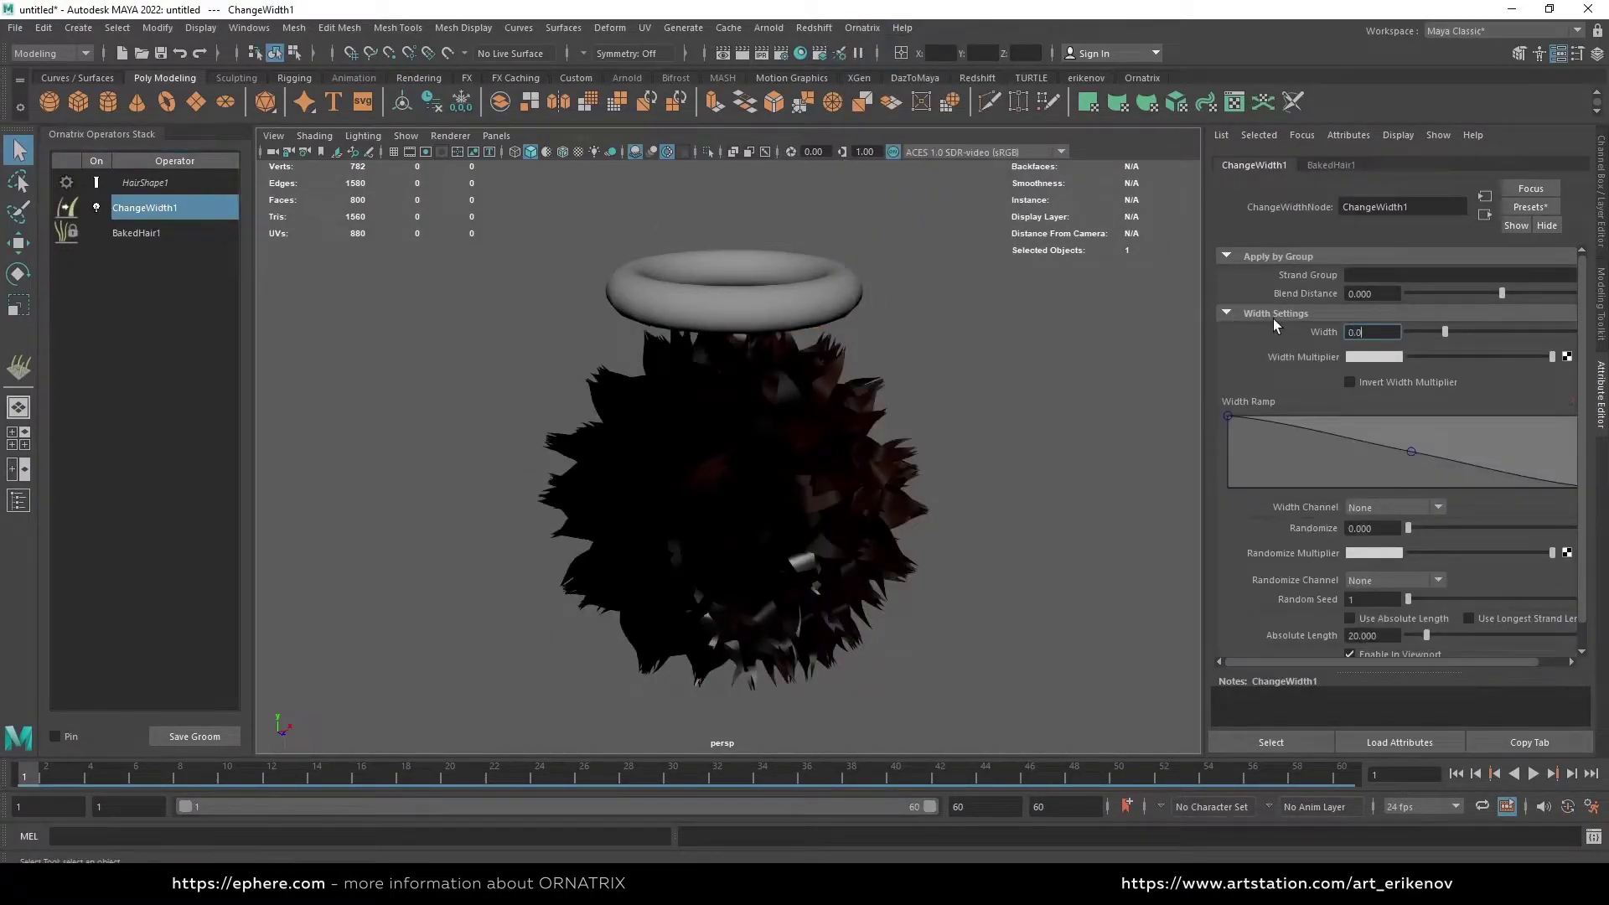
pyautogui.write('15')
pyautogui.press('Return')
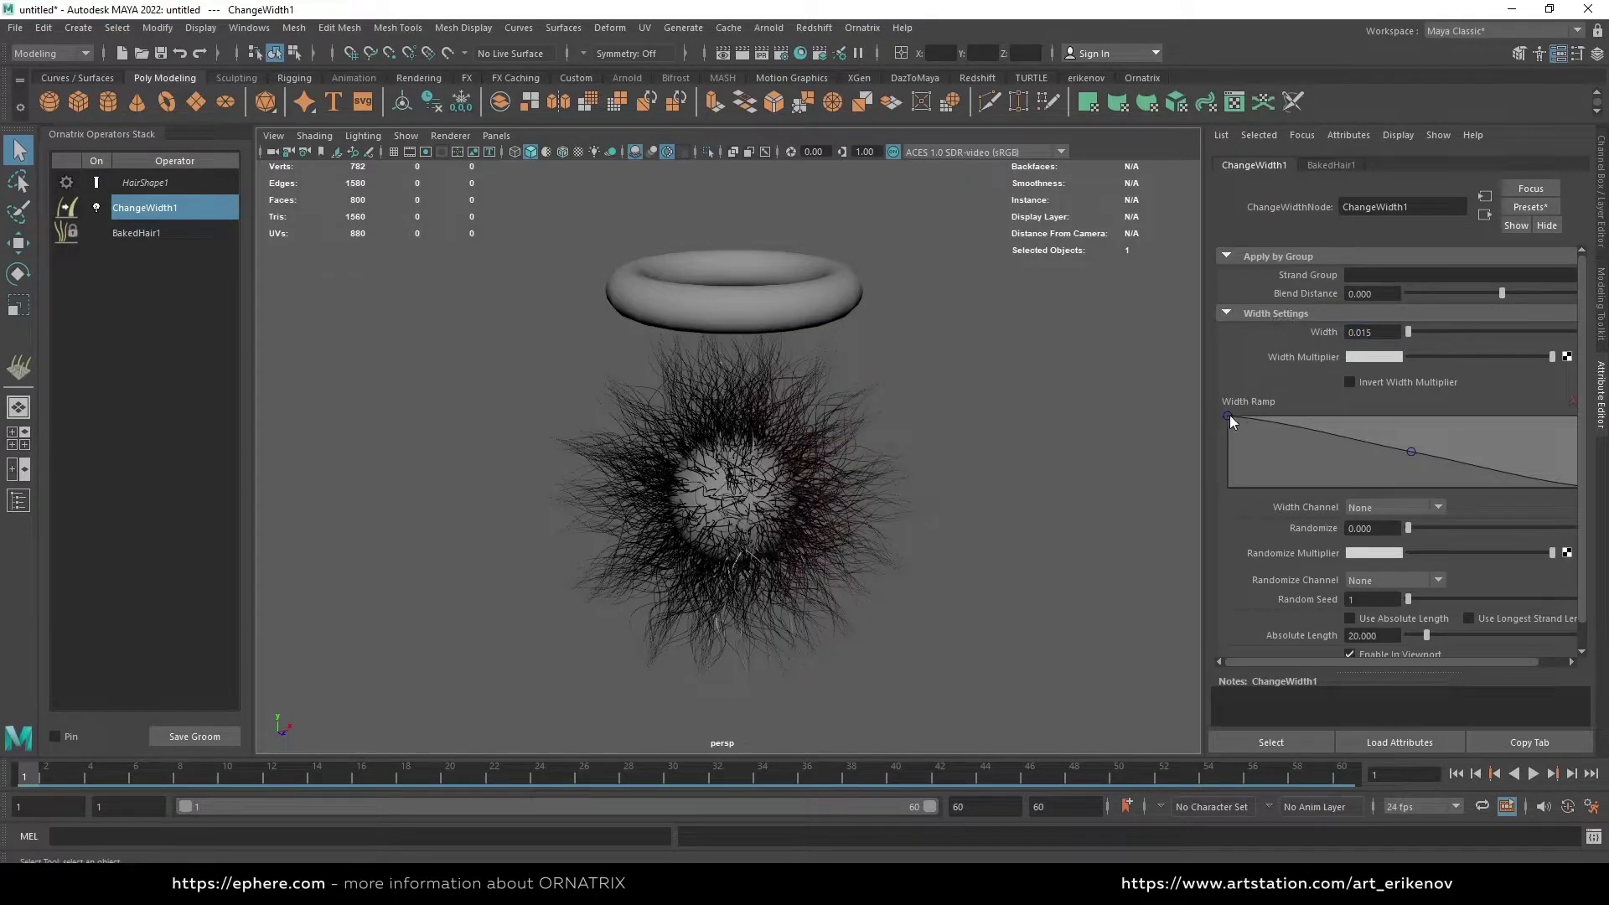
pyautogui.moveTo(1229, 415); pyautogui.dragTo(1199, 448)
pyautogui.moveTo(1415, 451); pyautogui.dragTo(1453, 450)
# Set BakedHair1's Display Fraction to 1 to show the hair at full density
pyautogui.click(153, 240)
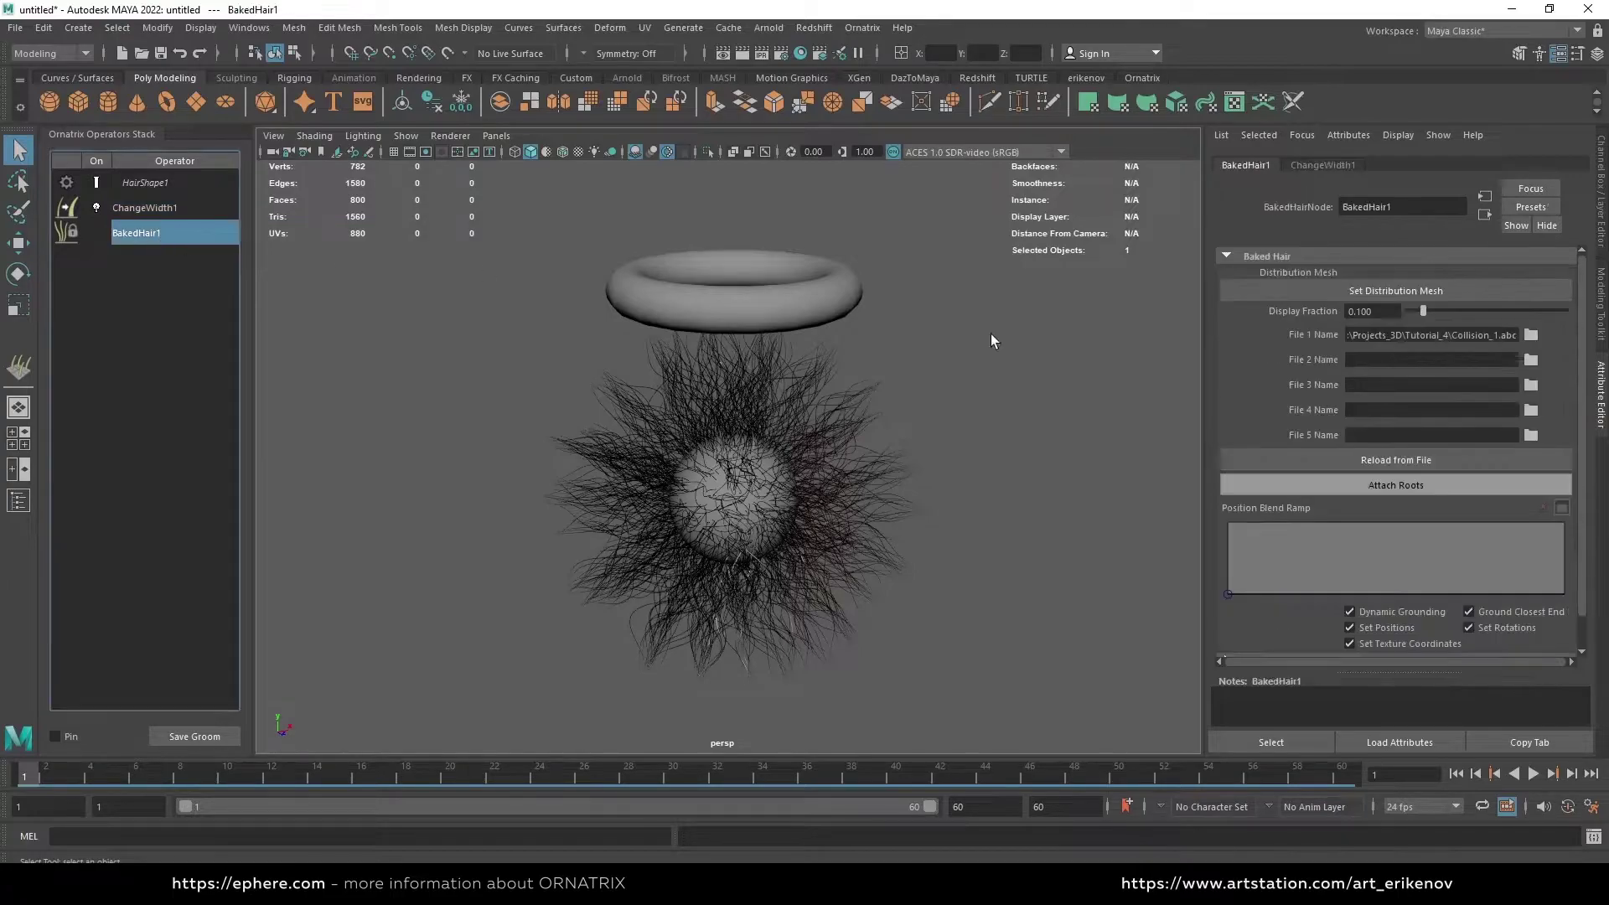
pyautogui.doubleClick(1389, 315)
pyautogui.write('1')
pyautogui.press('Return')
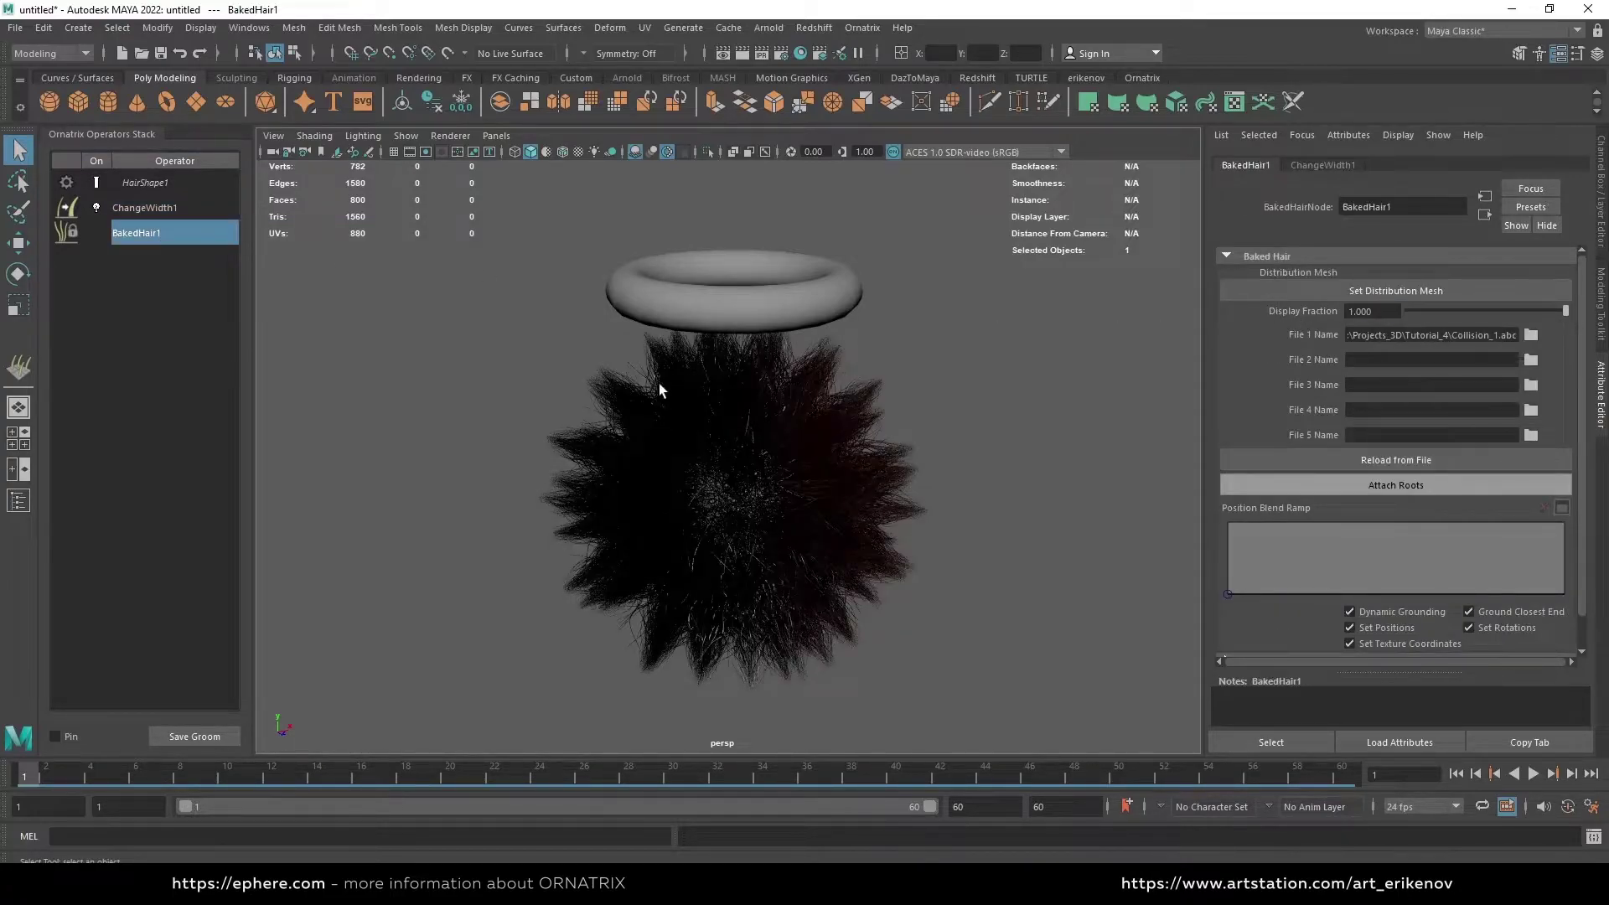
pyautogui.click(144, 183)
pyautogui.click(1309, 258)
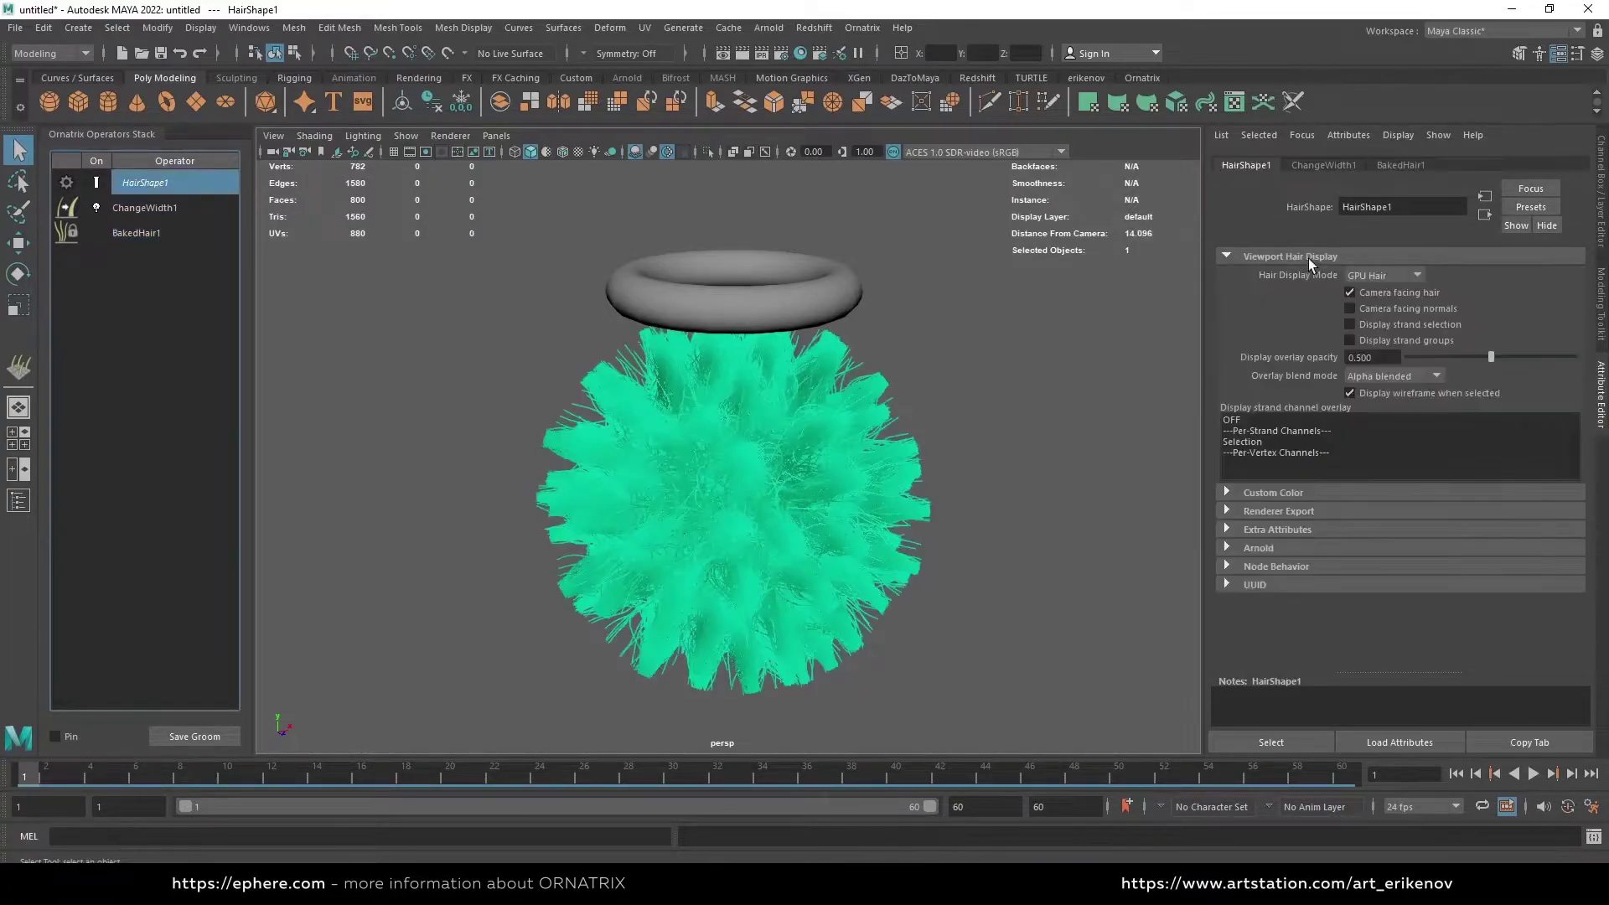
pyautogui.click(134, 207)
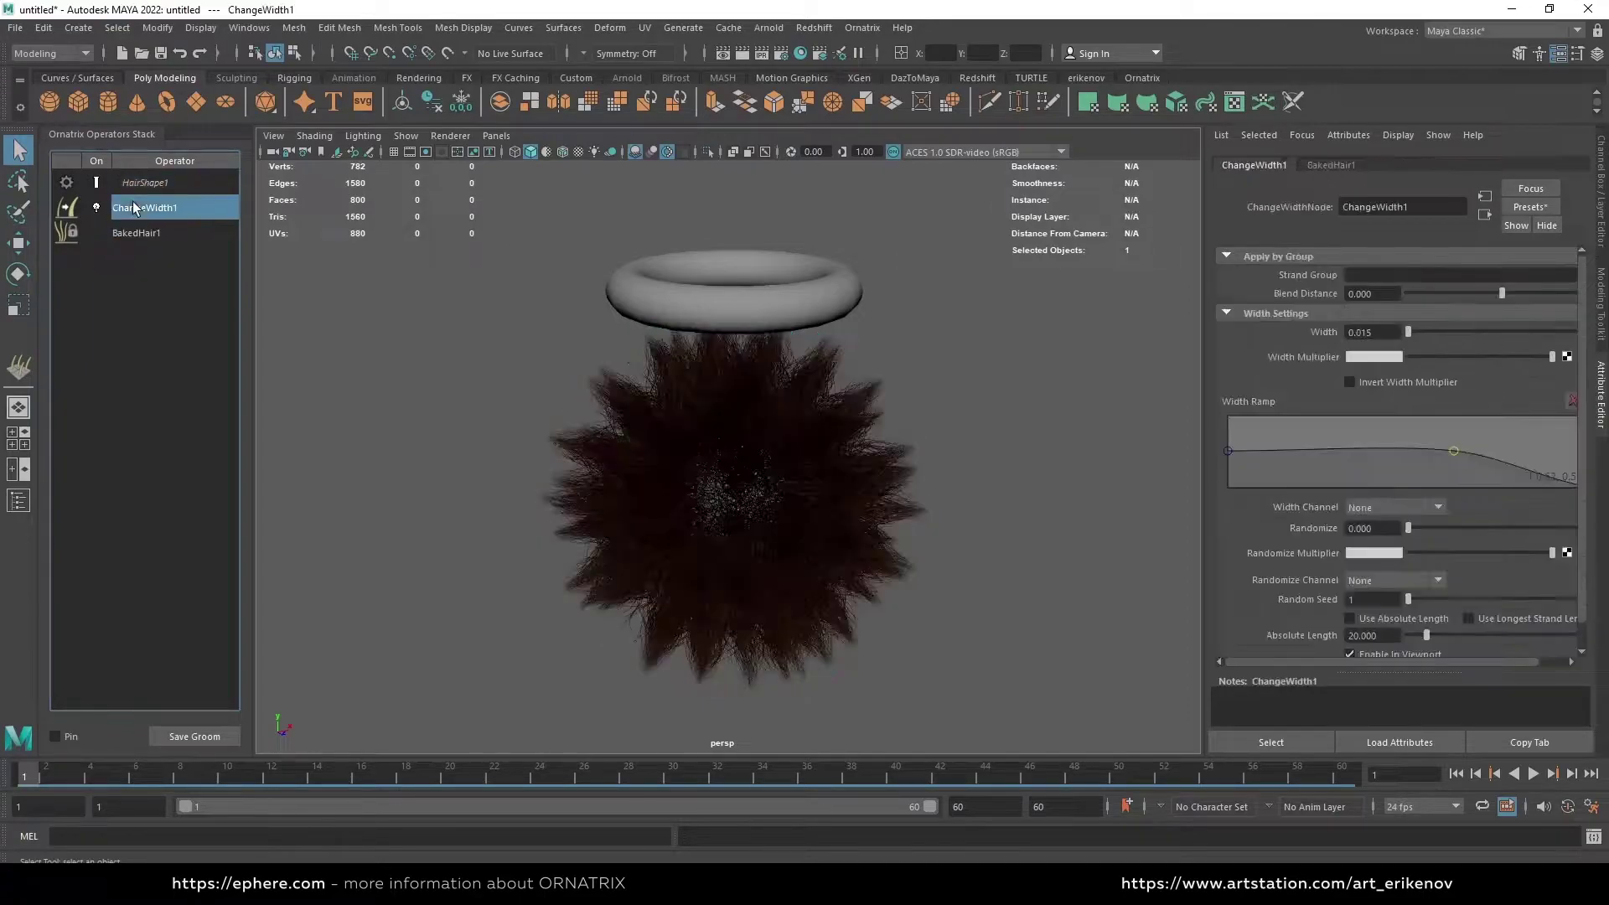
# Assign the existing hairTubeShader1 to the imported hair and play back the torus fall
pyautogui.click(764, 413)
pyautogui.moveTo(765, 414); pyautogui.dragTo(909, 835, button='right')
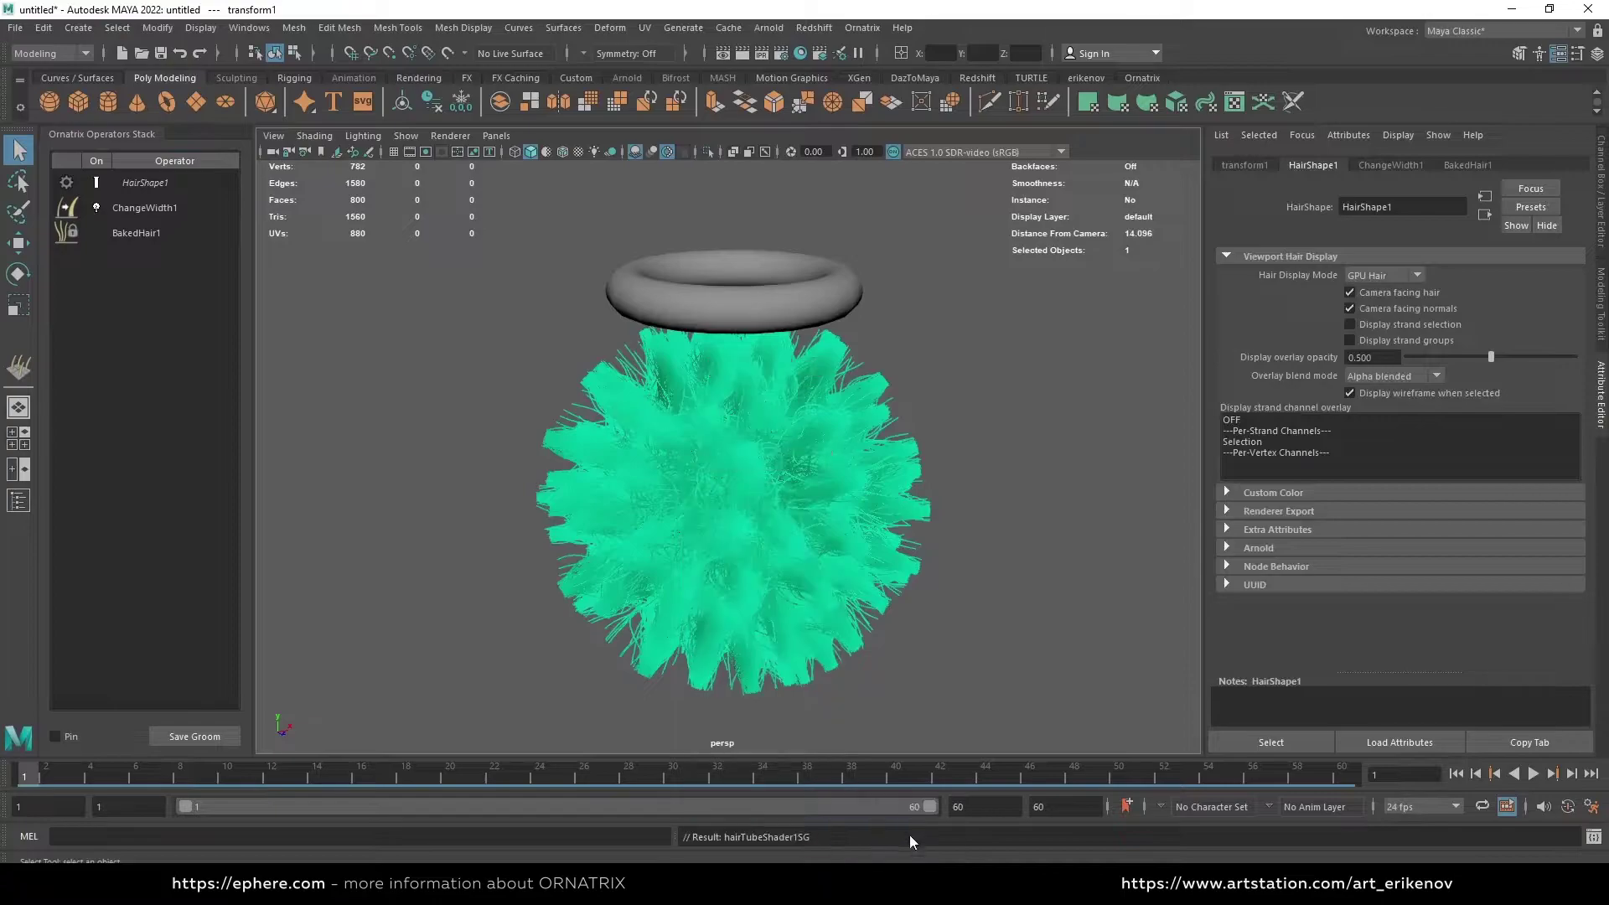
pyautogui.click(1027, 560)
pyautogui.keyDown('alt'); pyautogui.moveTo(786, 500); pyautogui.dragTo(769, 497); pyautogui.keyUp('alt')
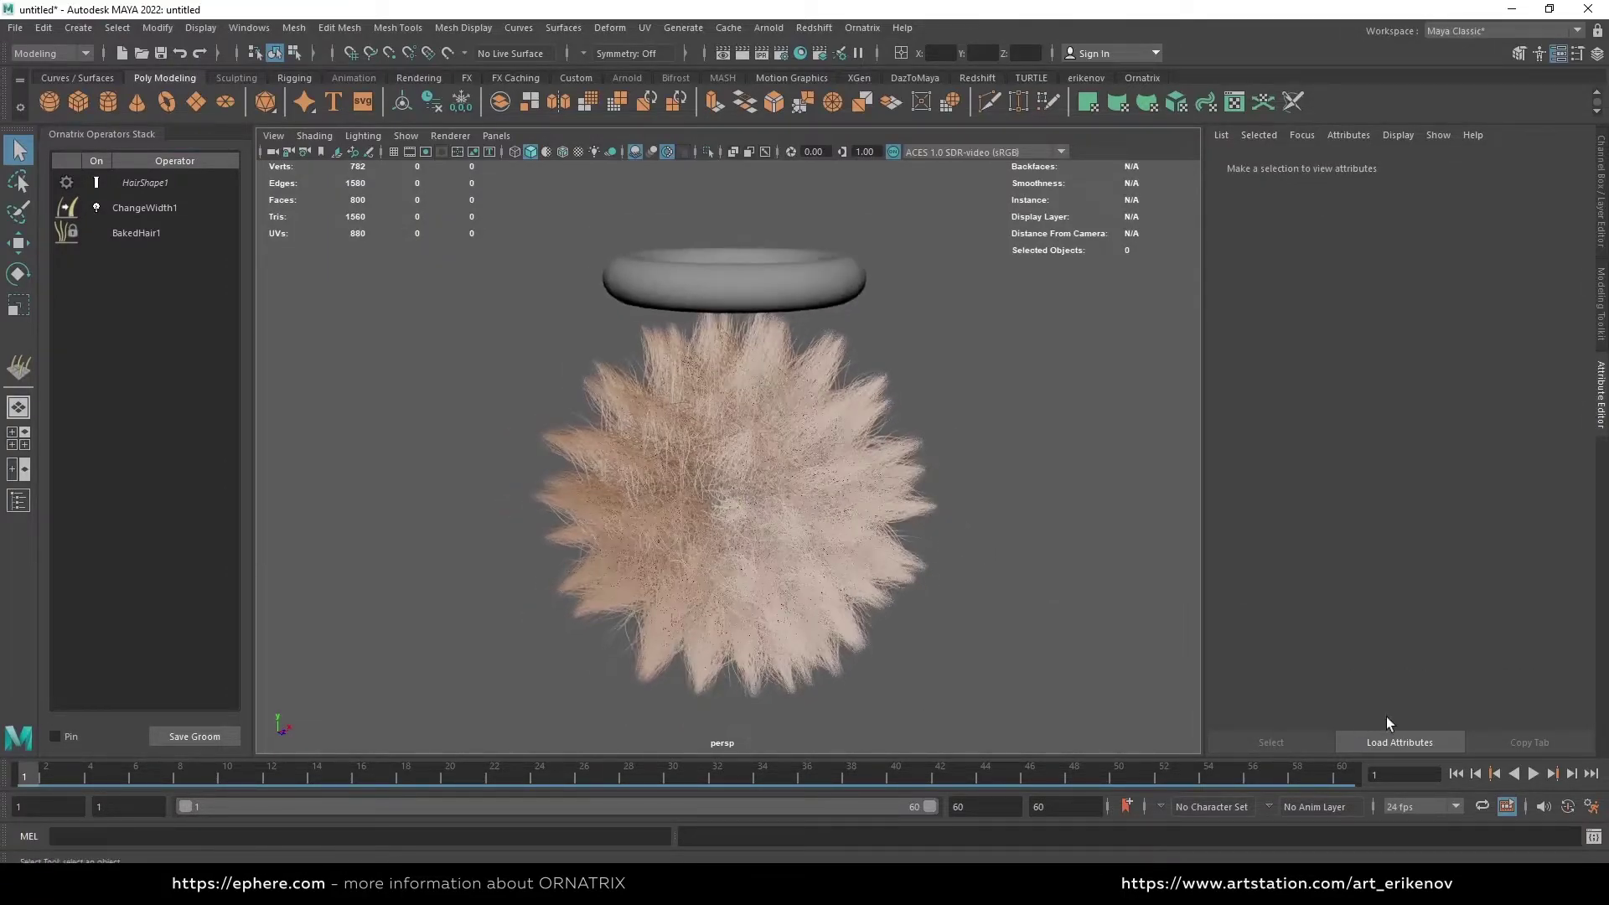
pyautogui.click(1533, 774)
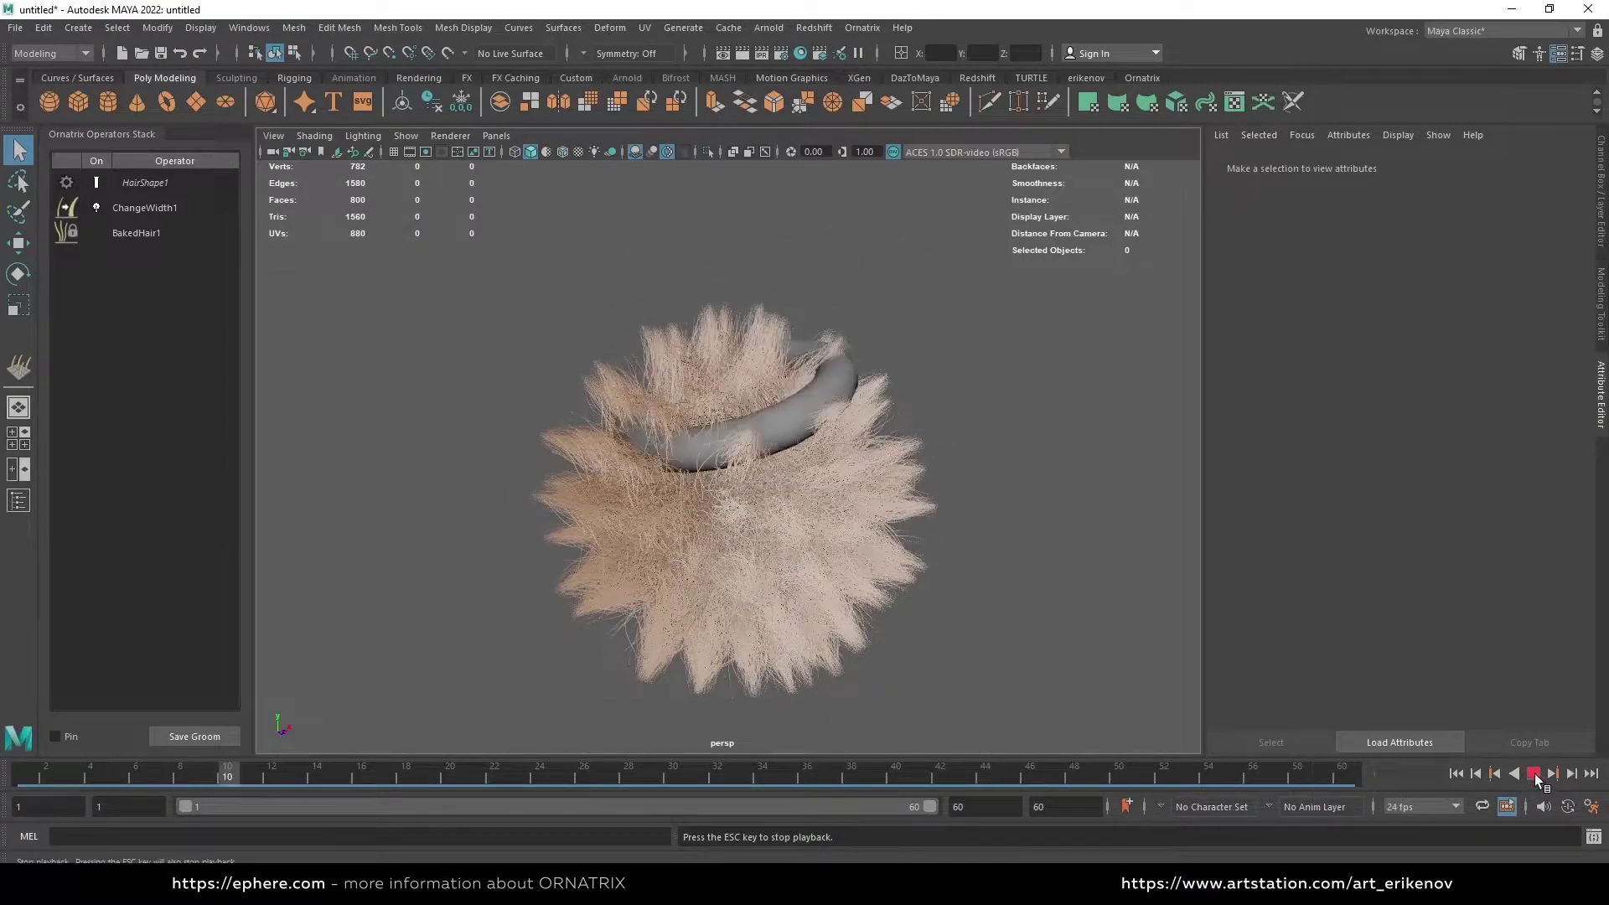
pyautogui.click(1534, 775)
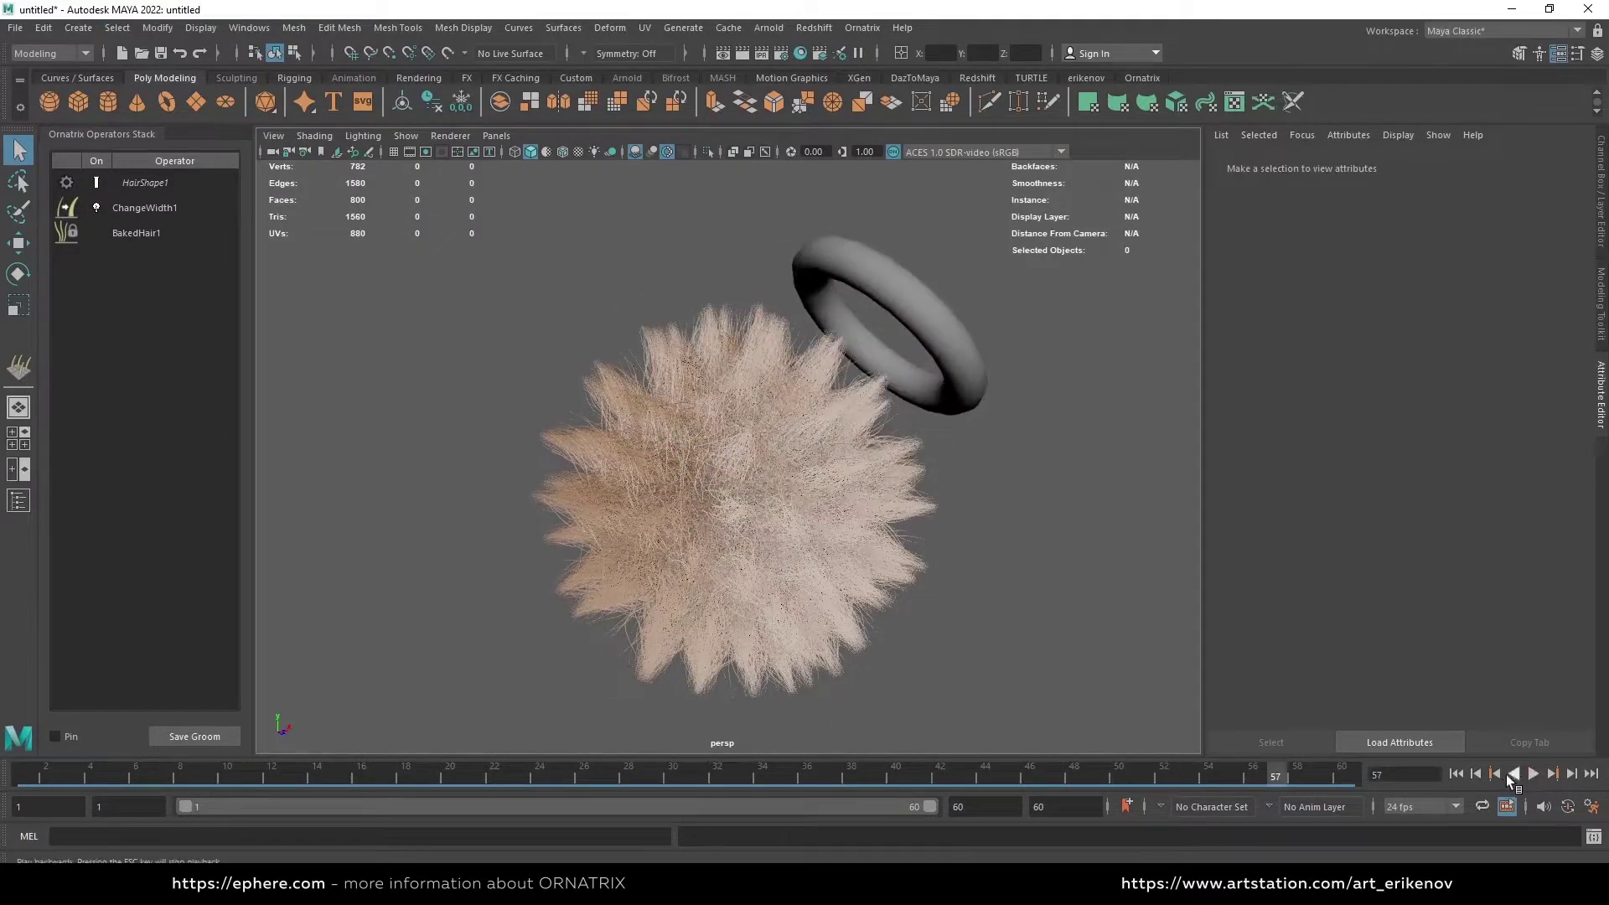
pyautogui.click(1456, 775)
# Add an AnimationCache1 operator reading Collision_1.abc and play back the cached hair
pyautogui.click(174, 214)
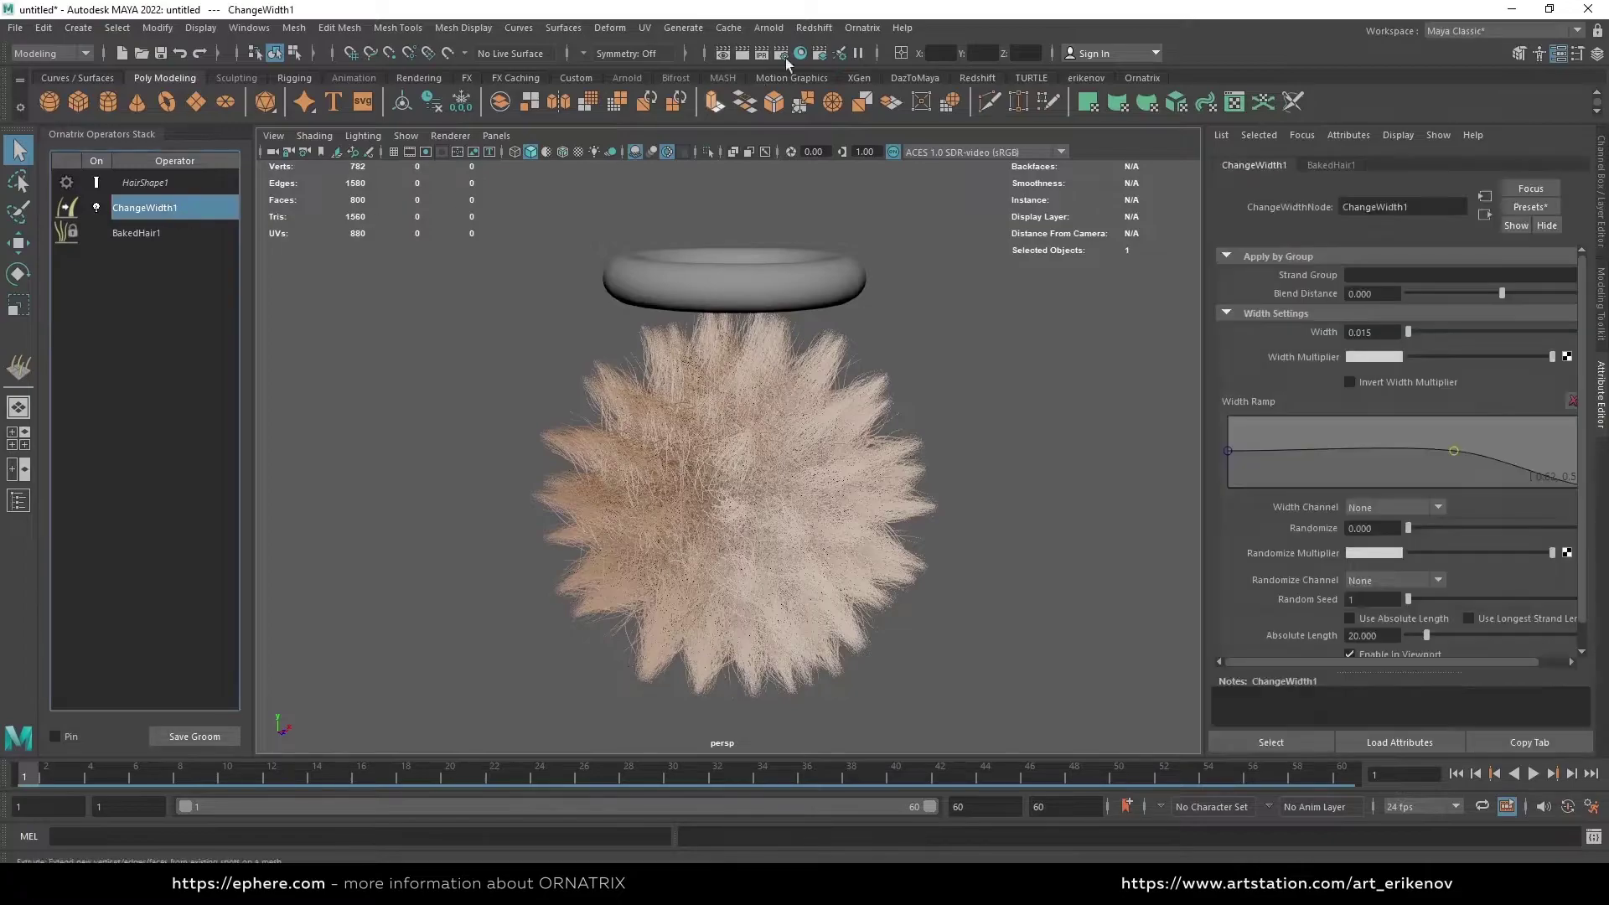
pyautogui.click(863, 28)
pyautogui.click(897, 699)
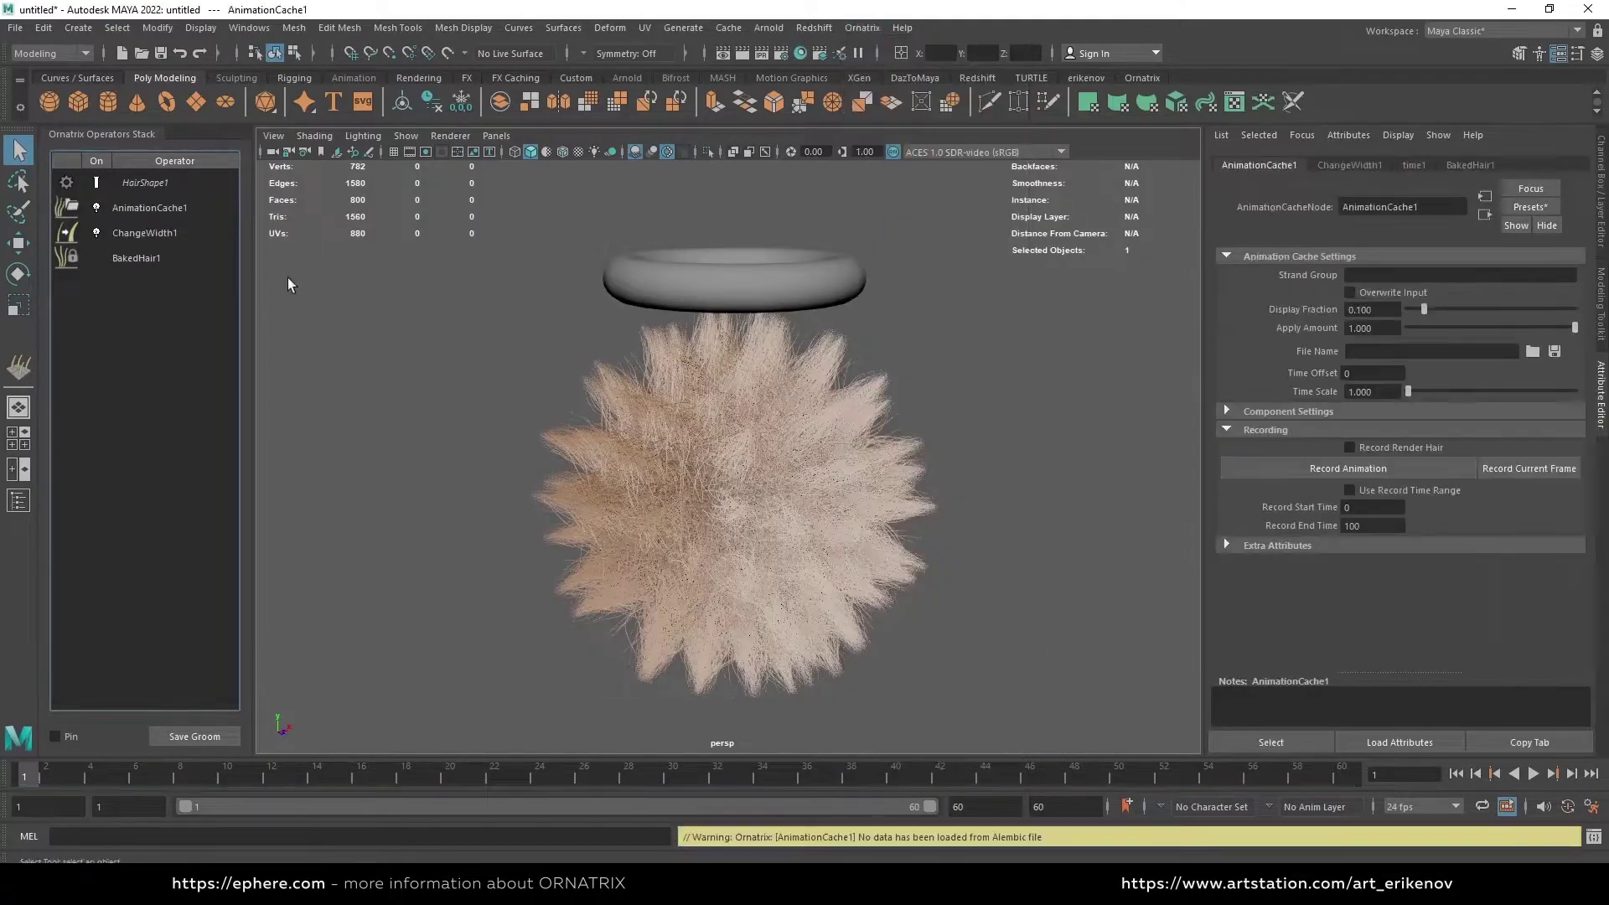
pyautogui.click(1532, 352)
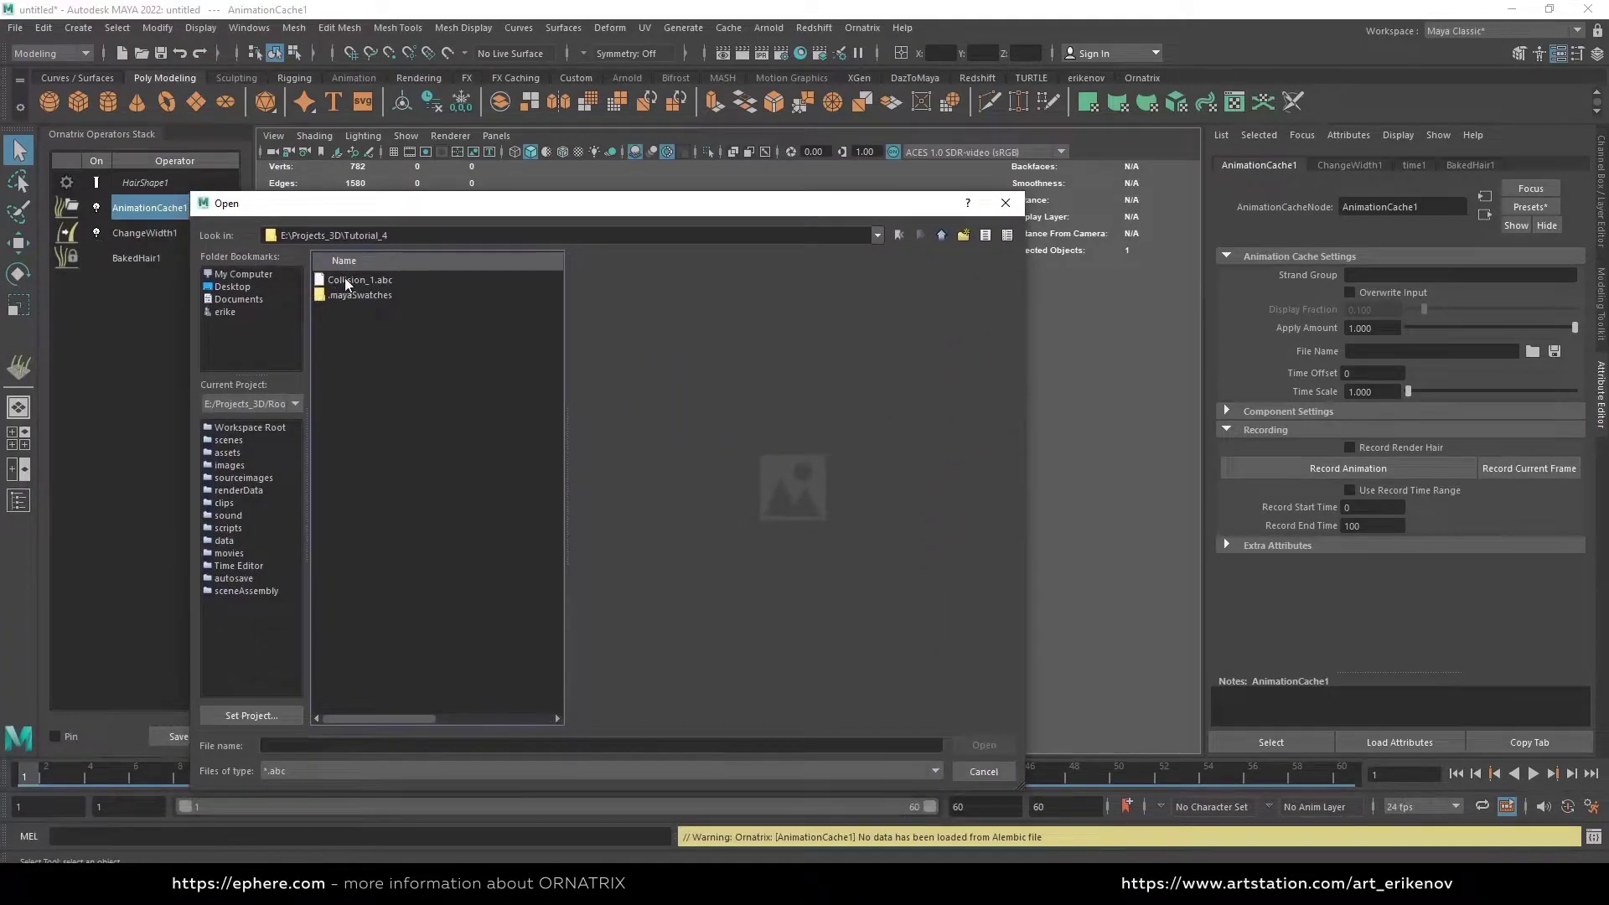
pyautogui.click(346, 282)
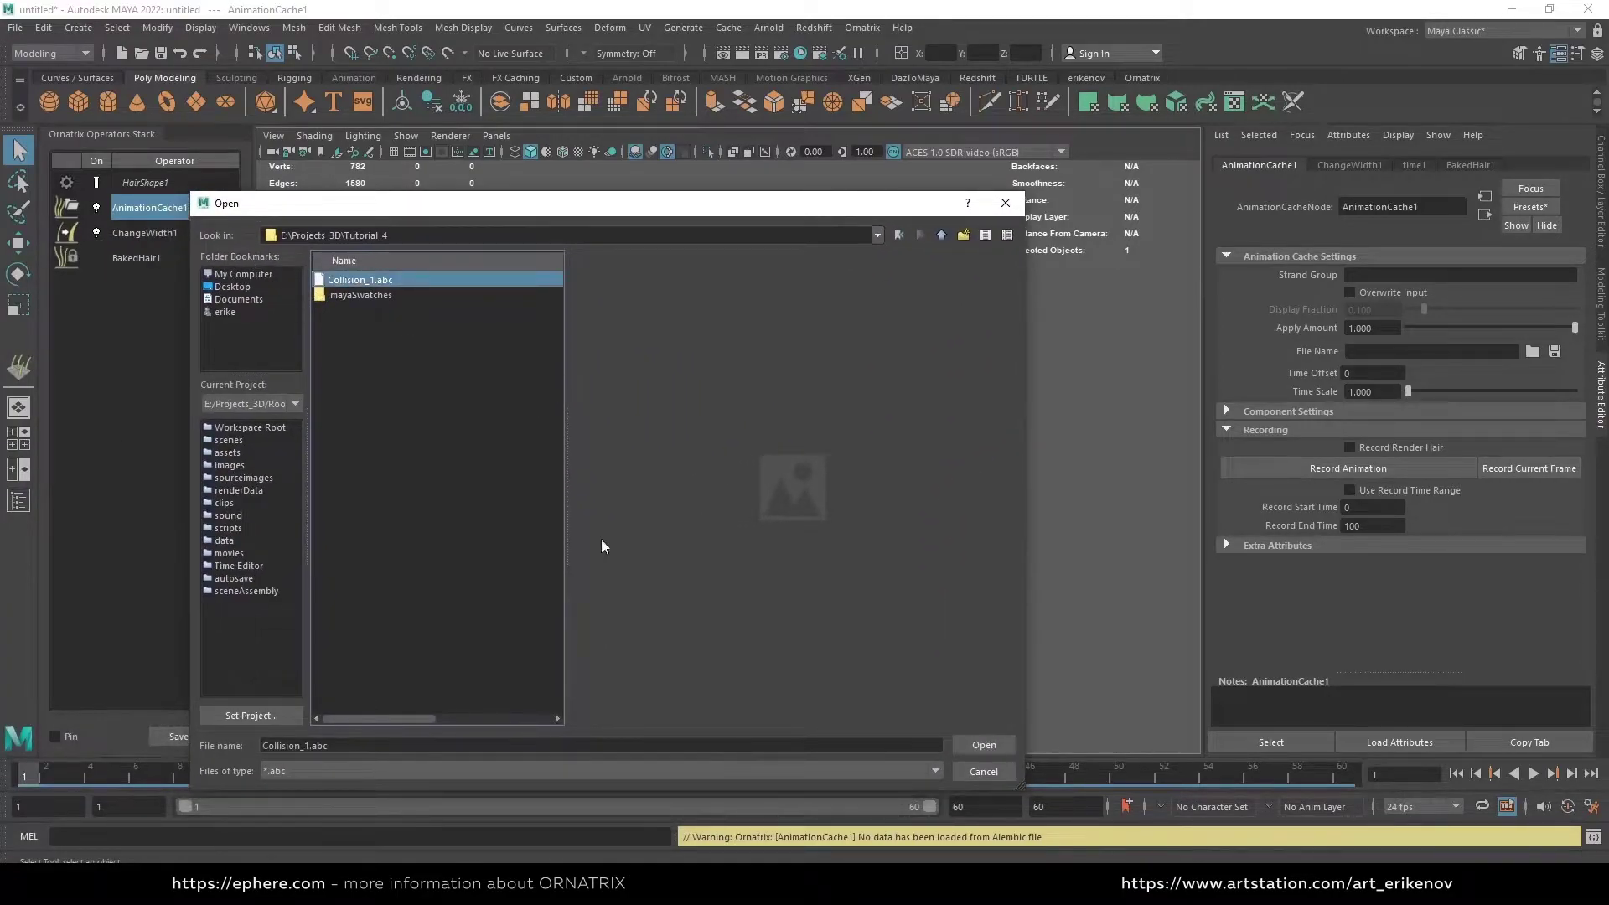
pyautogui.click(982, 745)
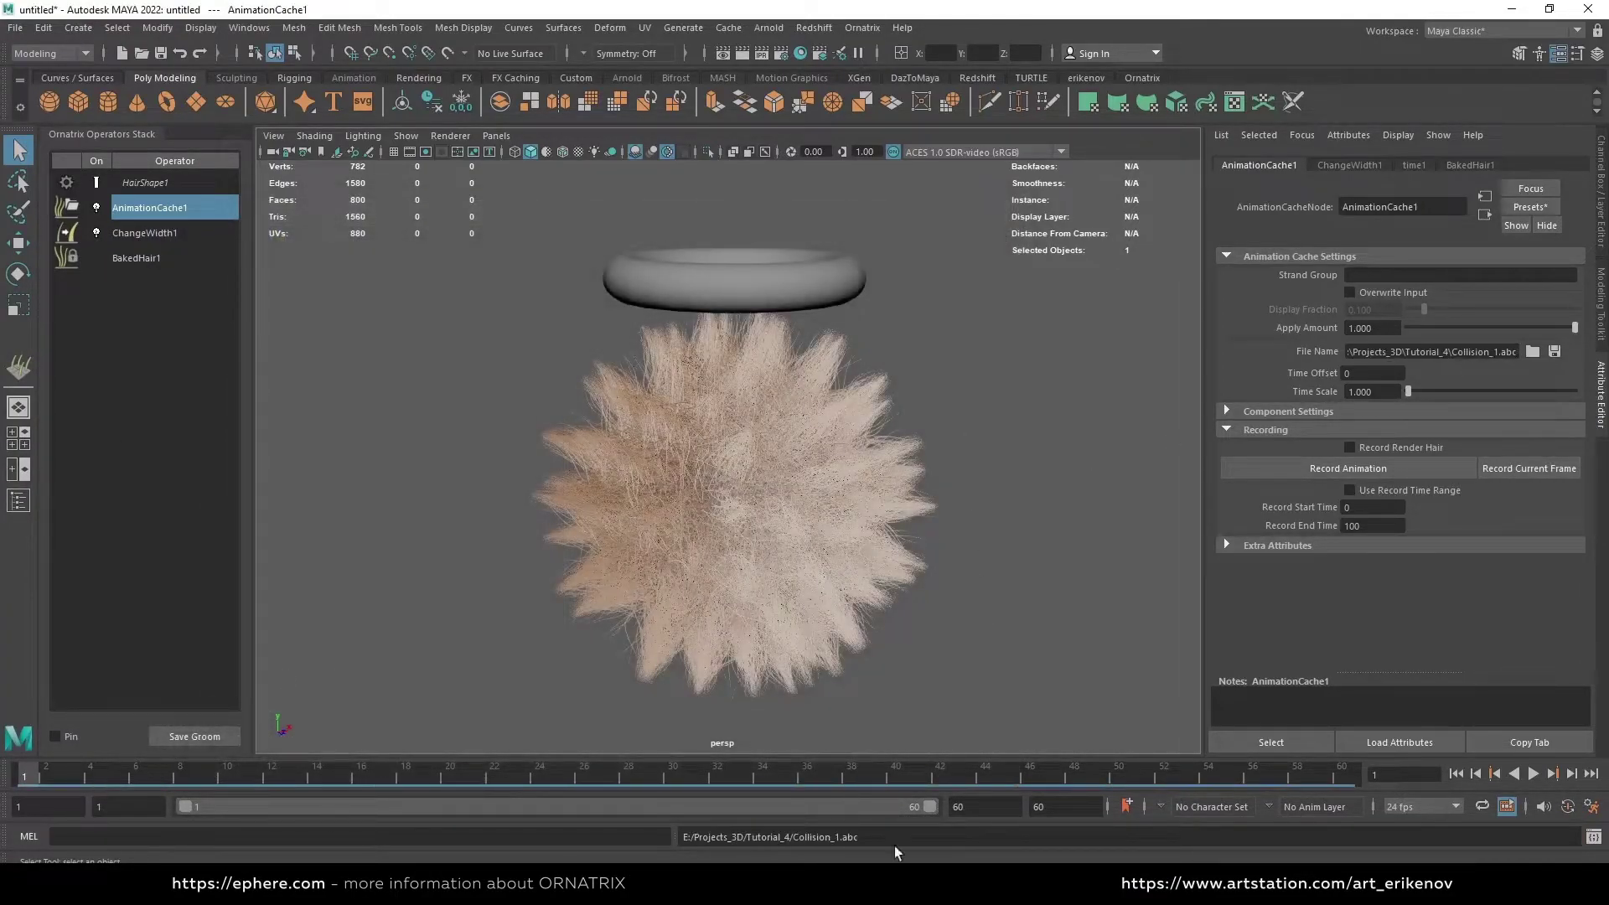
pyautogui.click(1534, 773)
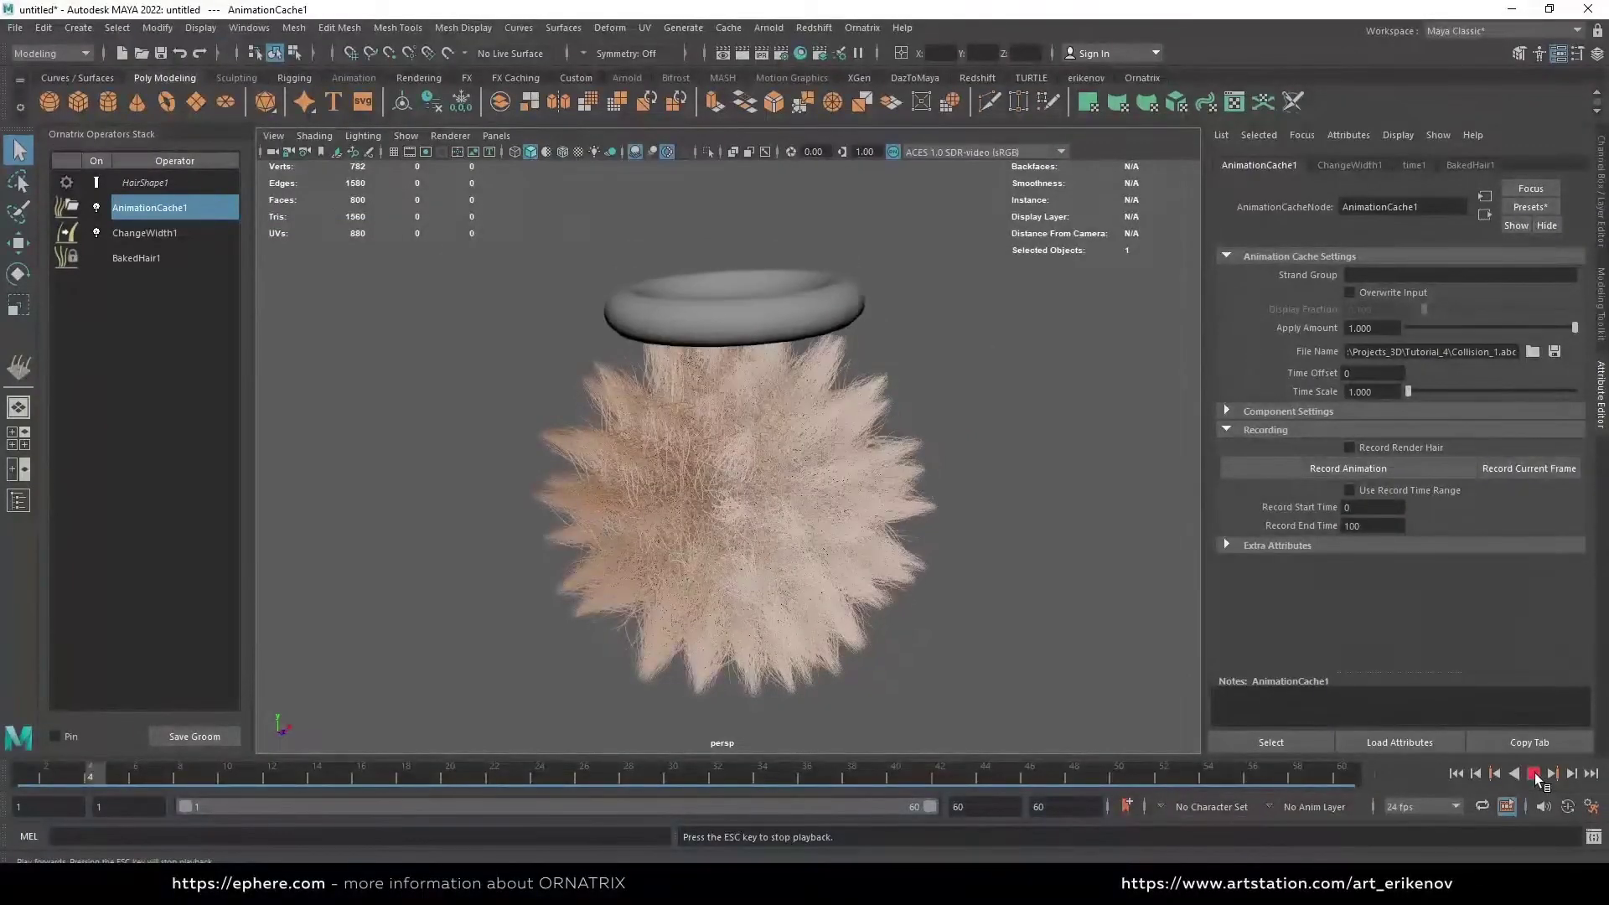
pyautogui.click(1534, 775)
# Hide the torus collider with Ctrl+H and replay the cached fur animation
pyautogui.click(847, 324)
pyautogui.hotkey('ctrl', 'h')
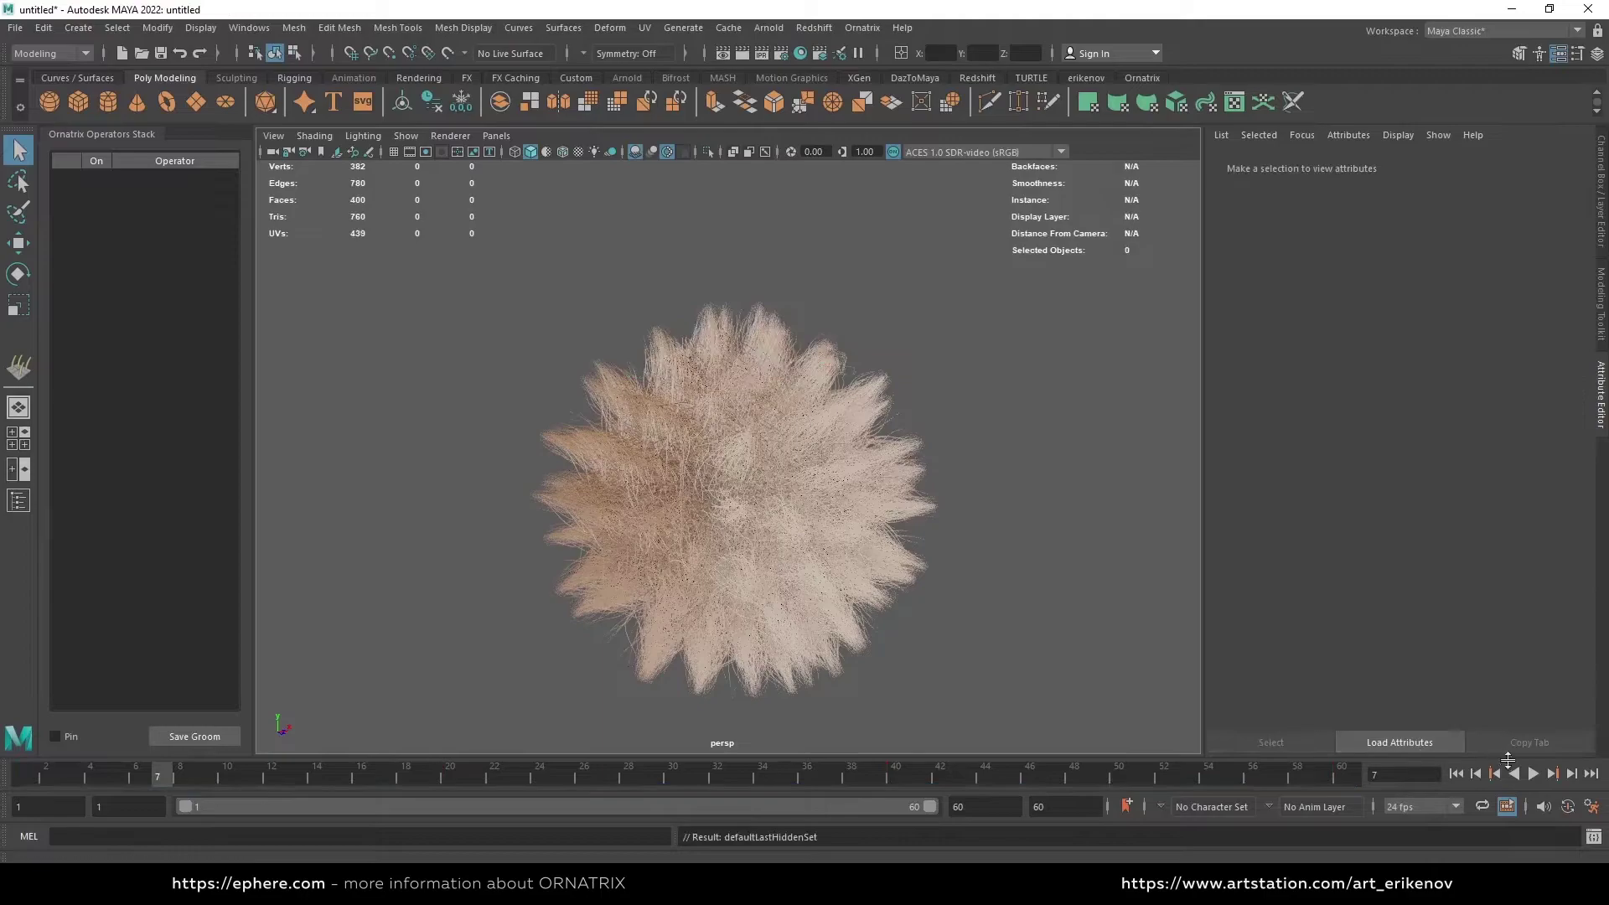
pyautogui.click(1534, 773)
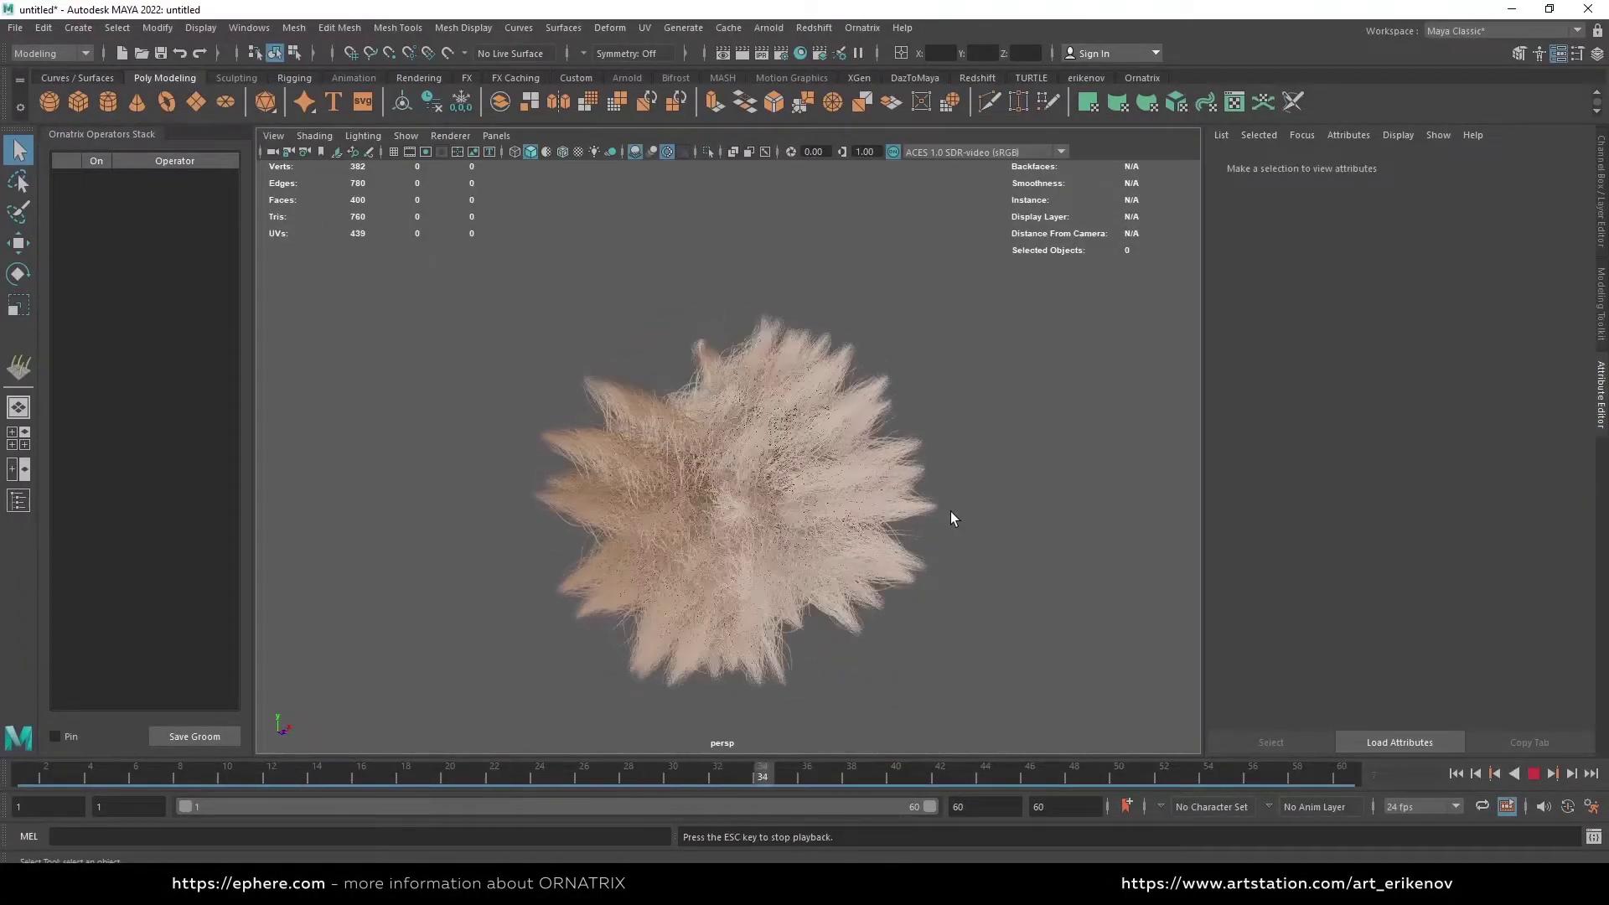
pyautogui.click(1534, 773)
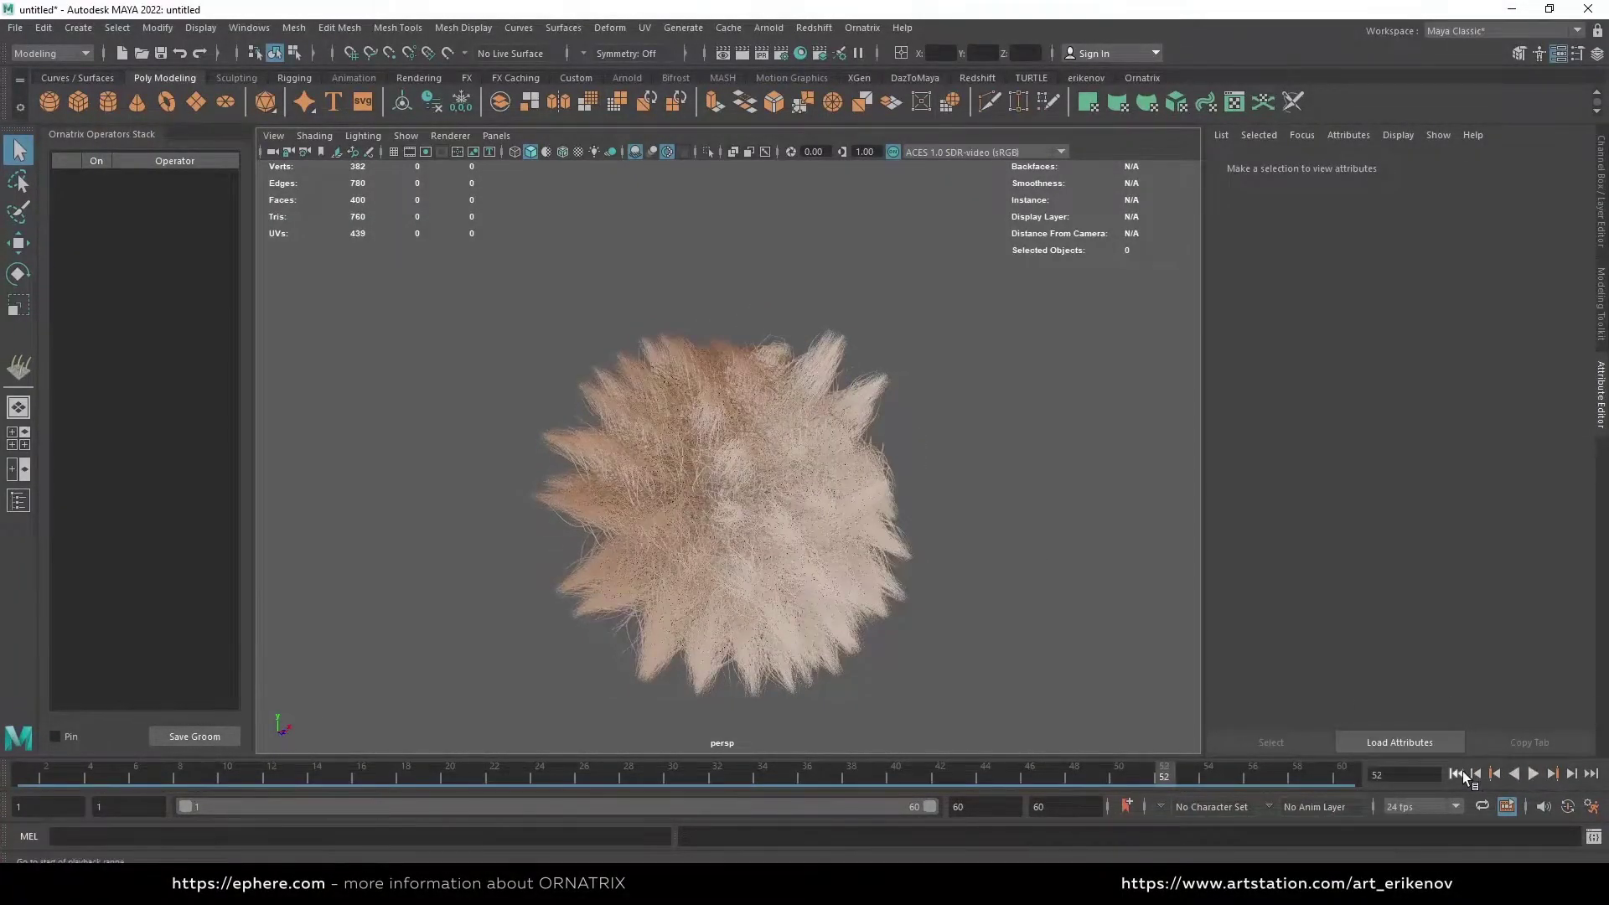
pyautogui.click(1462, 776)
pyautogui.click(815, 403)
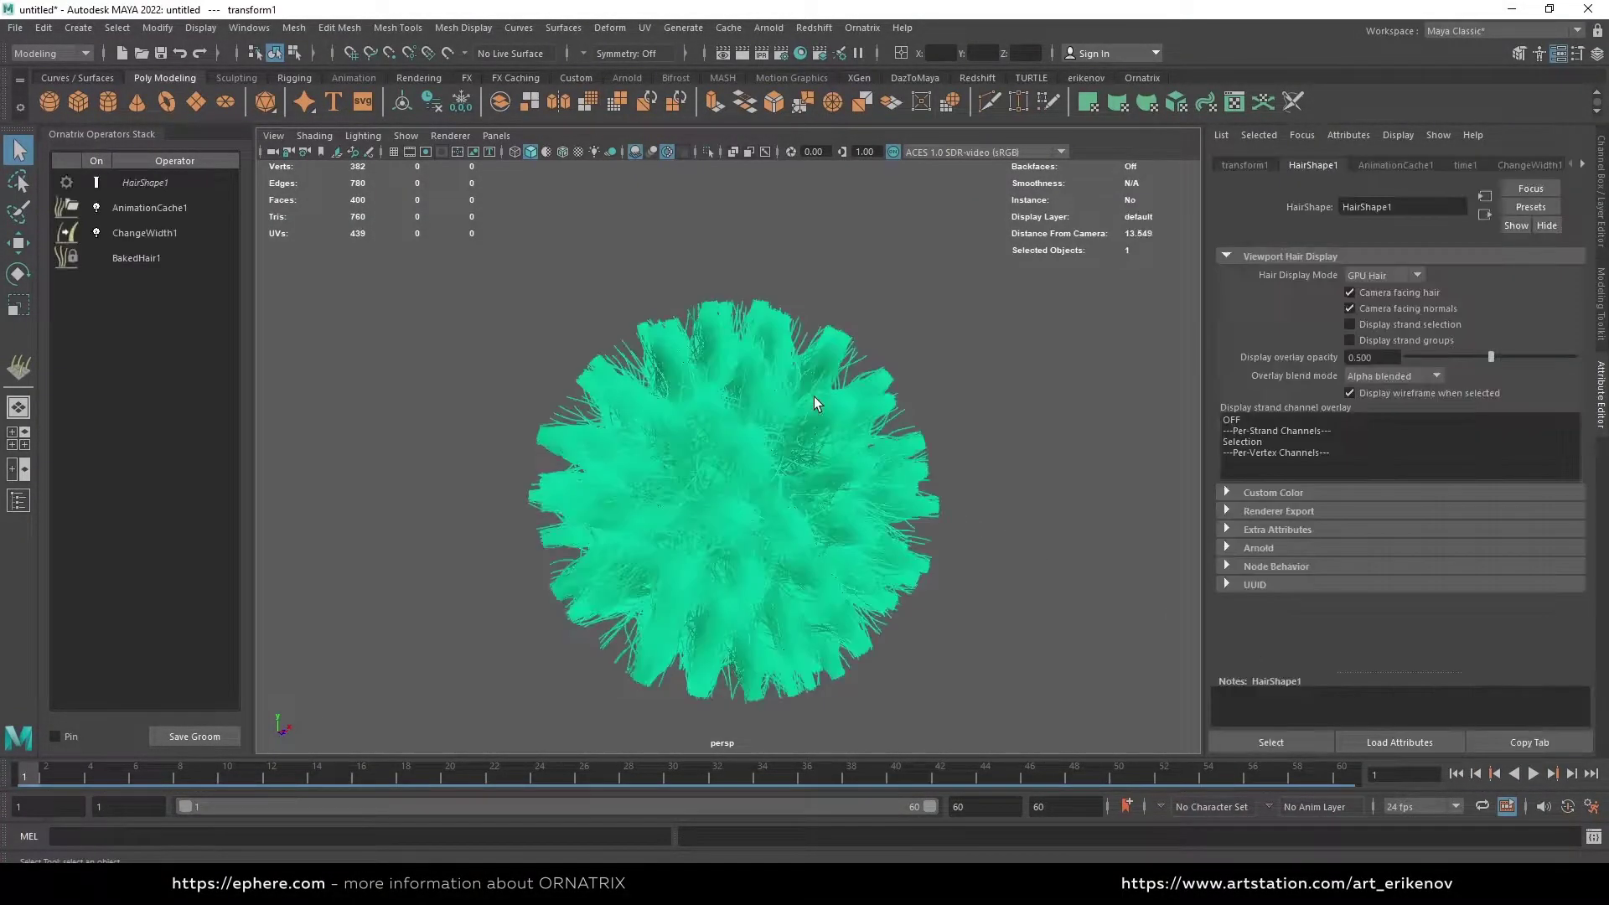
# Assign the aiStandardHair2 material to HairShape1
pyautogui.click(143, 183)
pyautogui.rightClick(700, 435)
pyautogui.moveTo(696, 829)
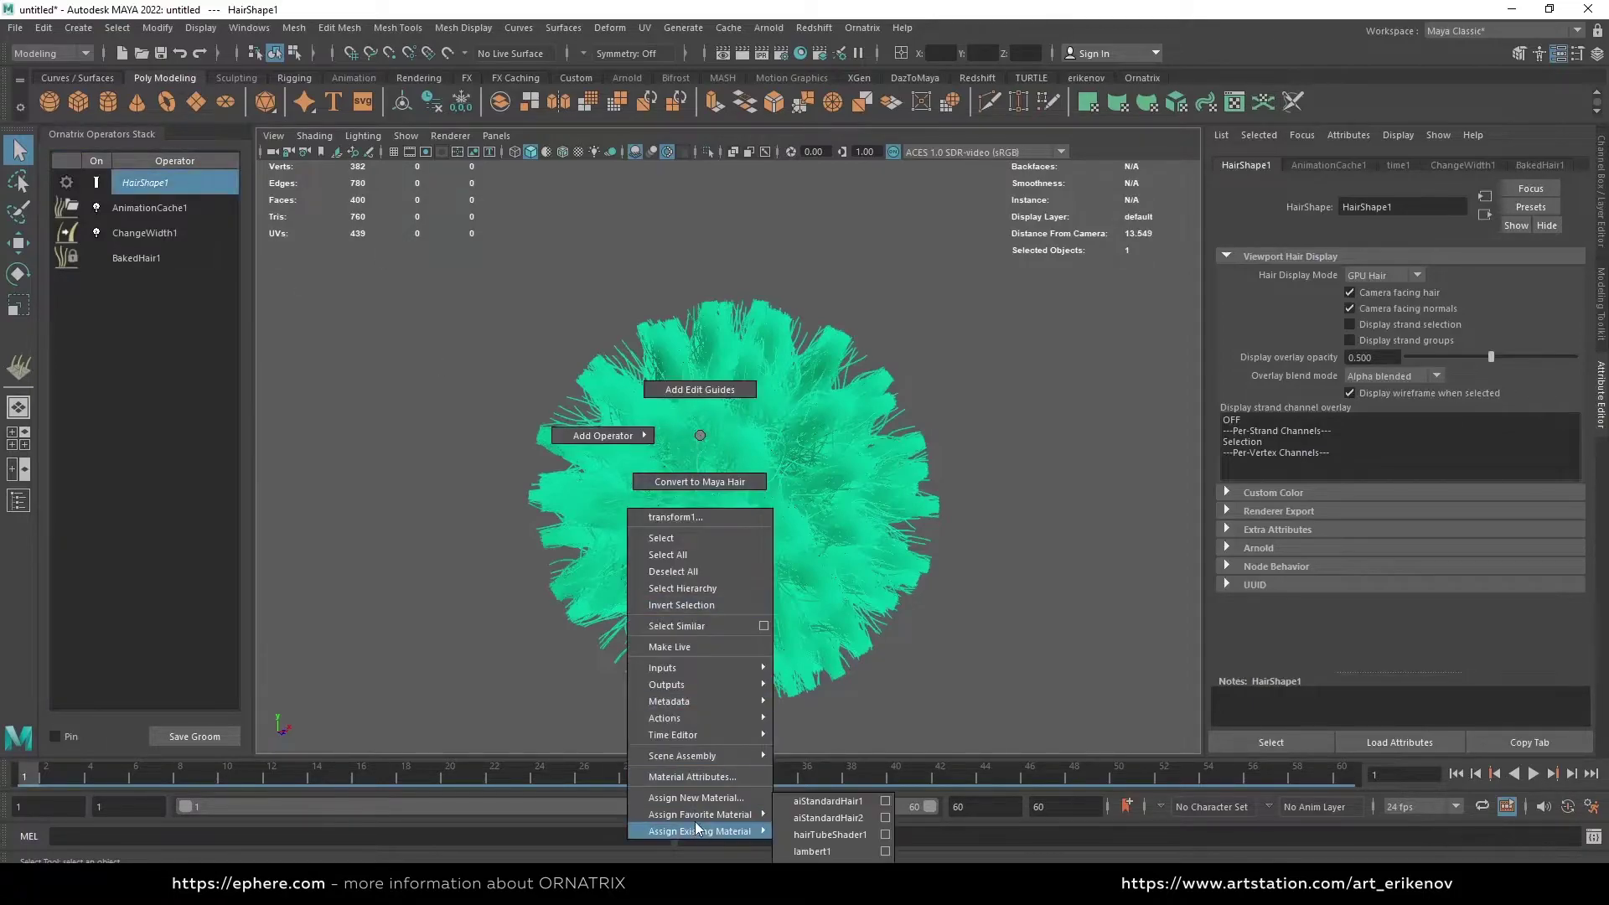
pyautogui.click(846, 819)
# In Hypershade, delete aiUserDataColor2 from the hair network and create a Ramp texture
pyautogui.click(834, 102)
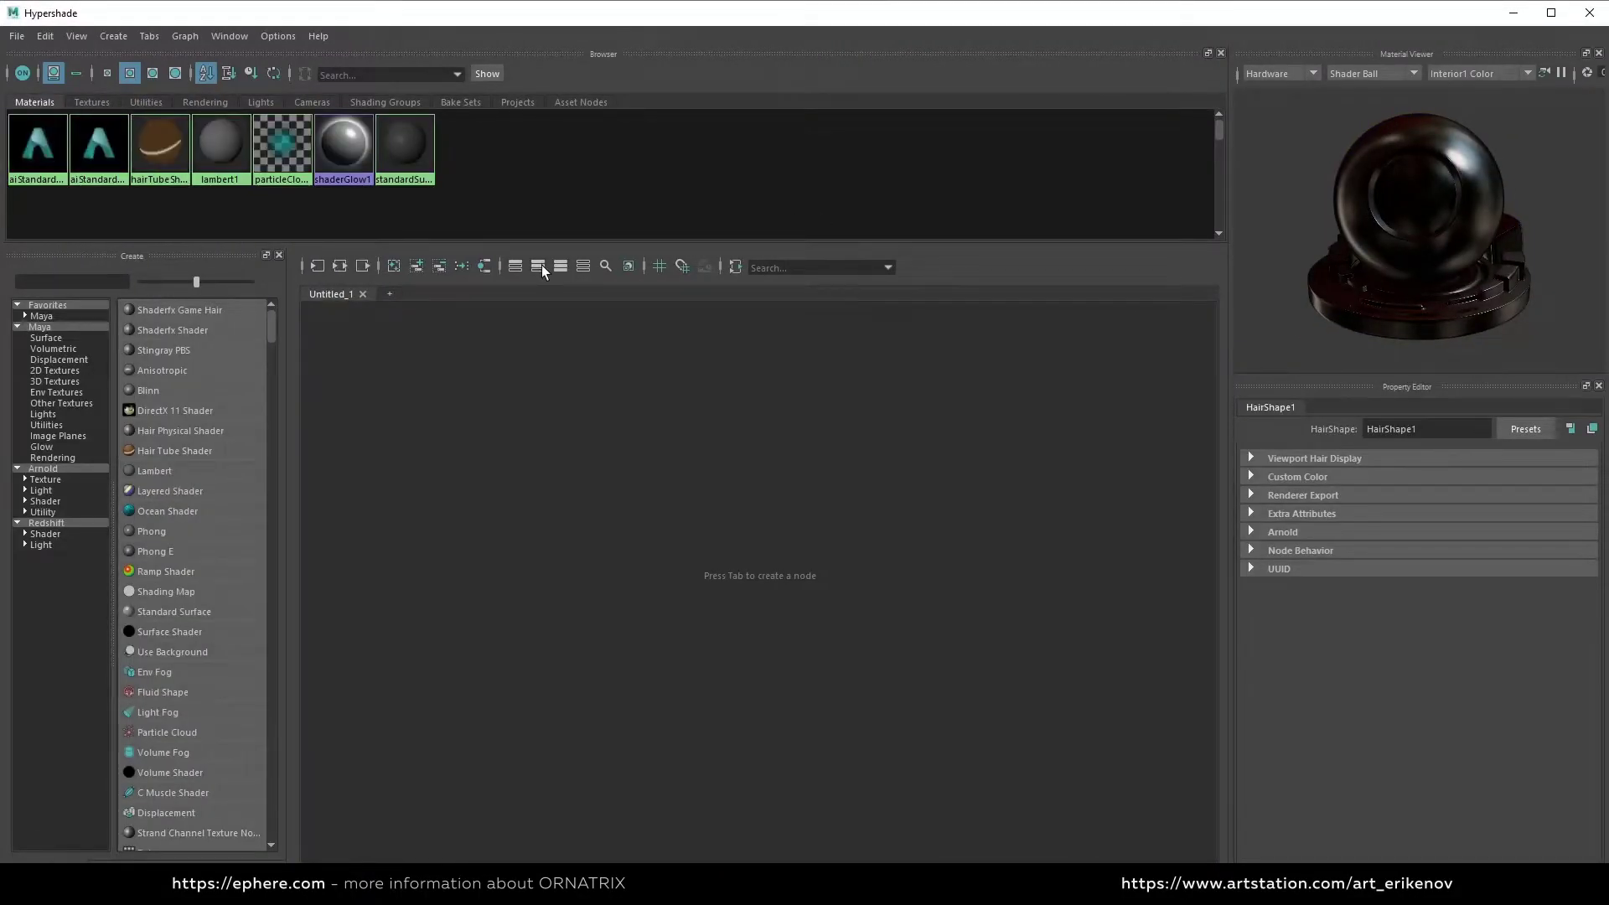
pyautogui.click(487, 267)
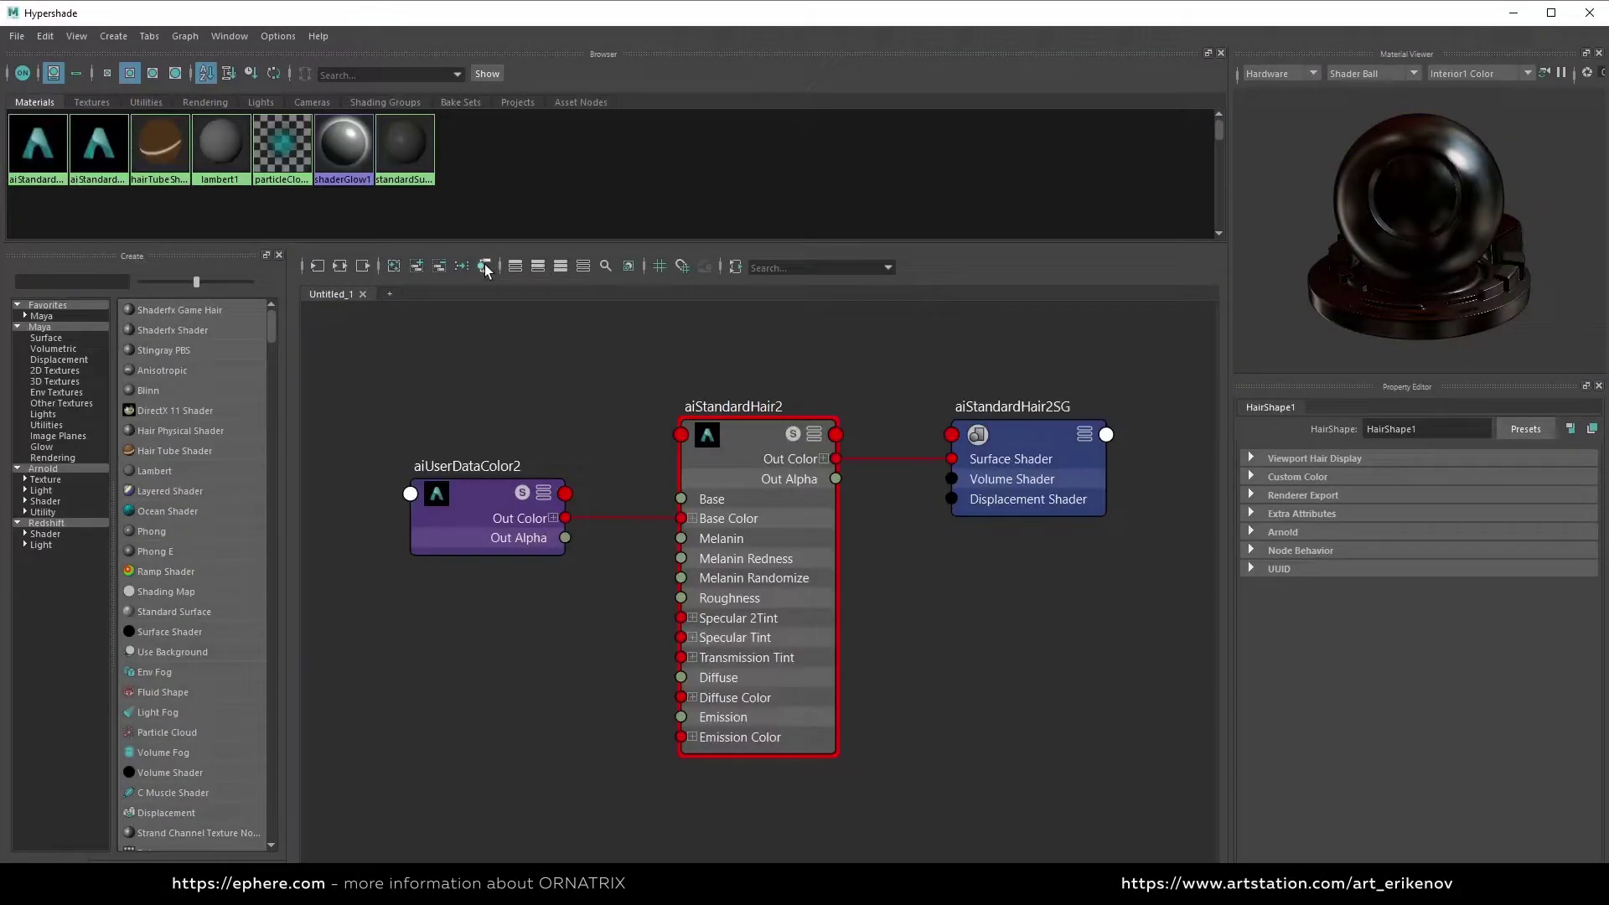
pyautogui.click(466, 493)
pyautogui.press('Delete')
pyautogui.click(80, 282)
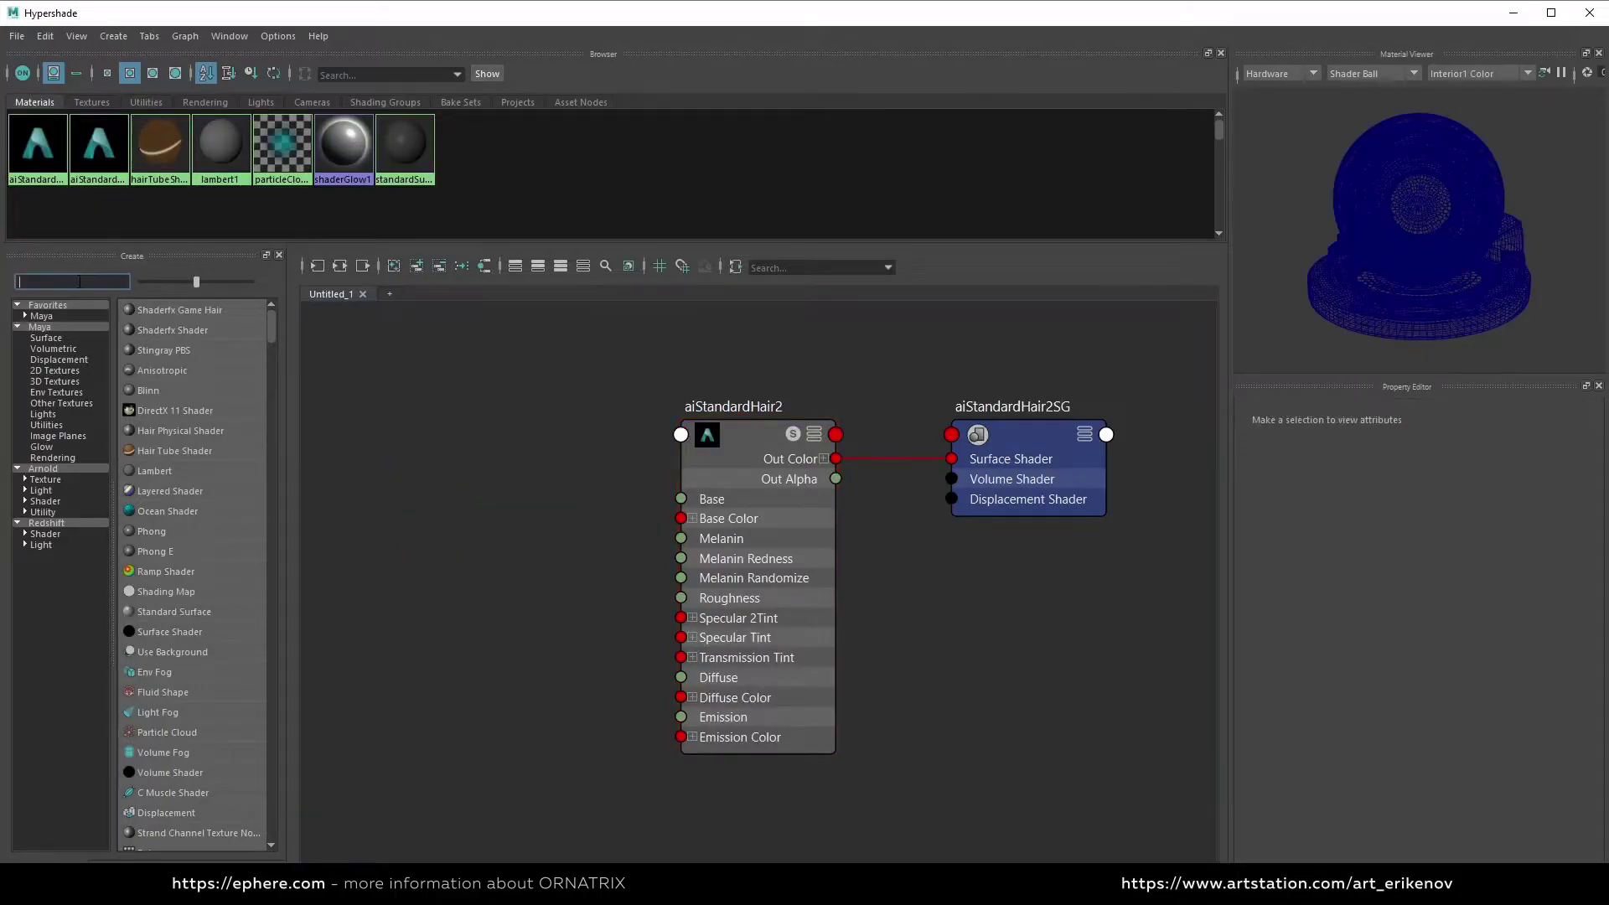
pyautogui.write('ram')
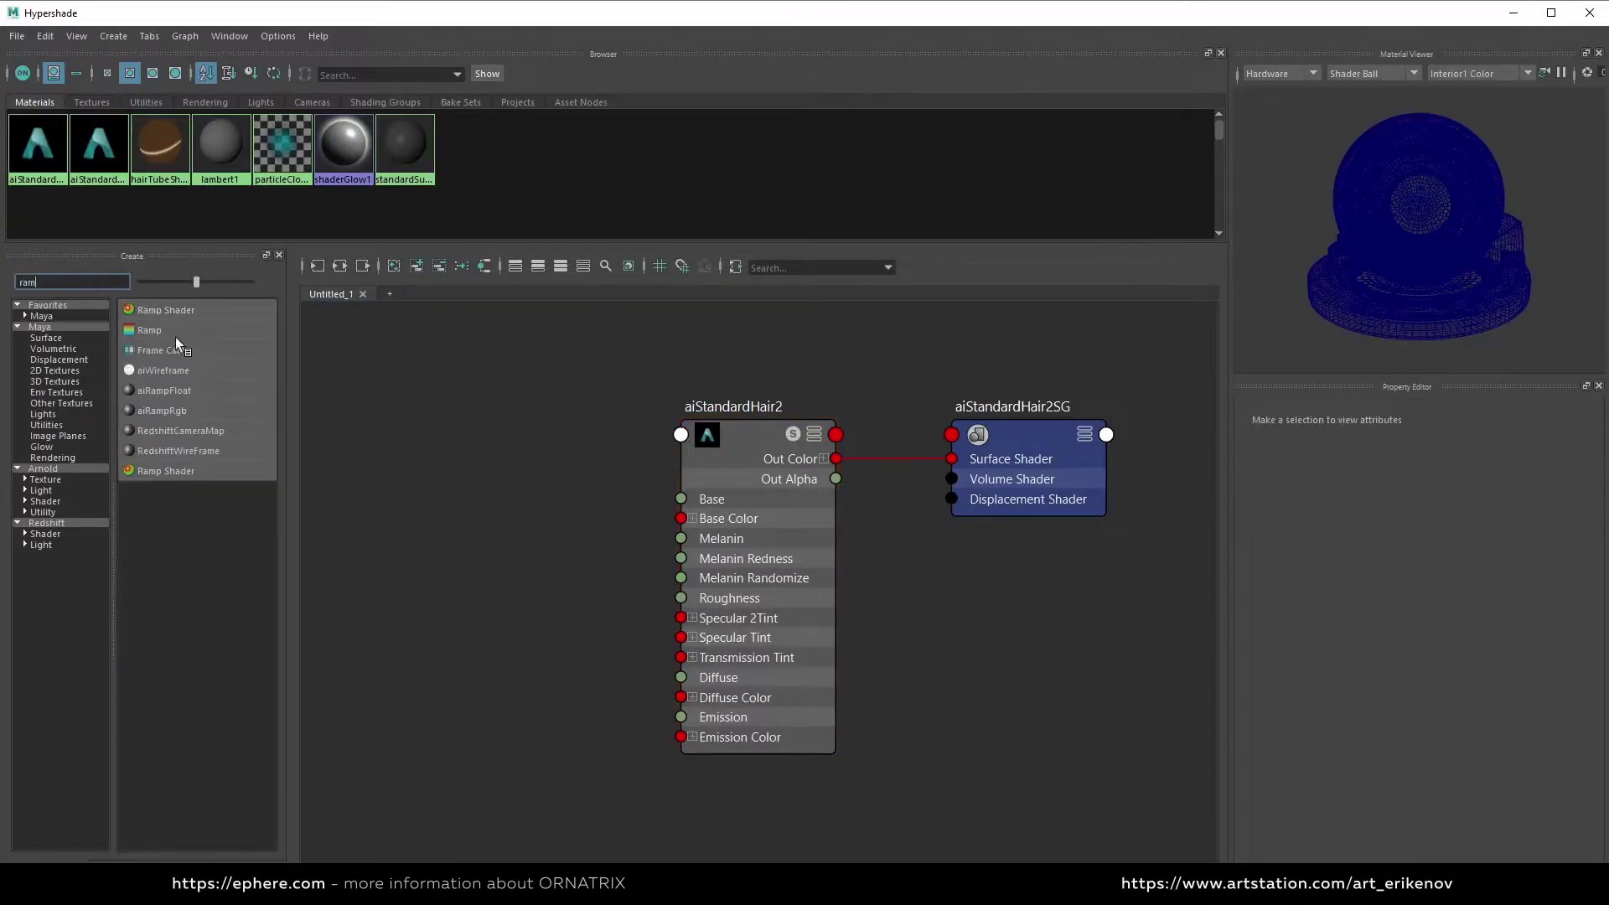
pyautogui.click(149, 330)
# Connect ramp1's Out Color to aiStandardHair2 Base Color and apply the Rainbow preset
pyautogui.moveTo(587, 579); pyautogui.dragTo(265, 422)
pyautogui.moveTo(905, 550); pyautogui.dragTo(521, 442)
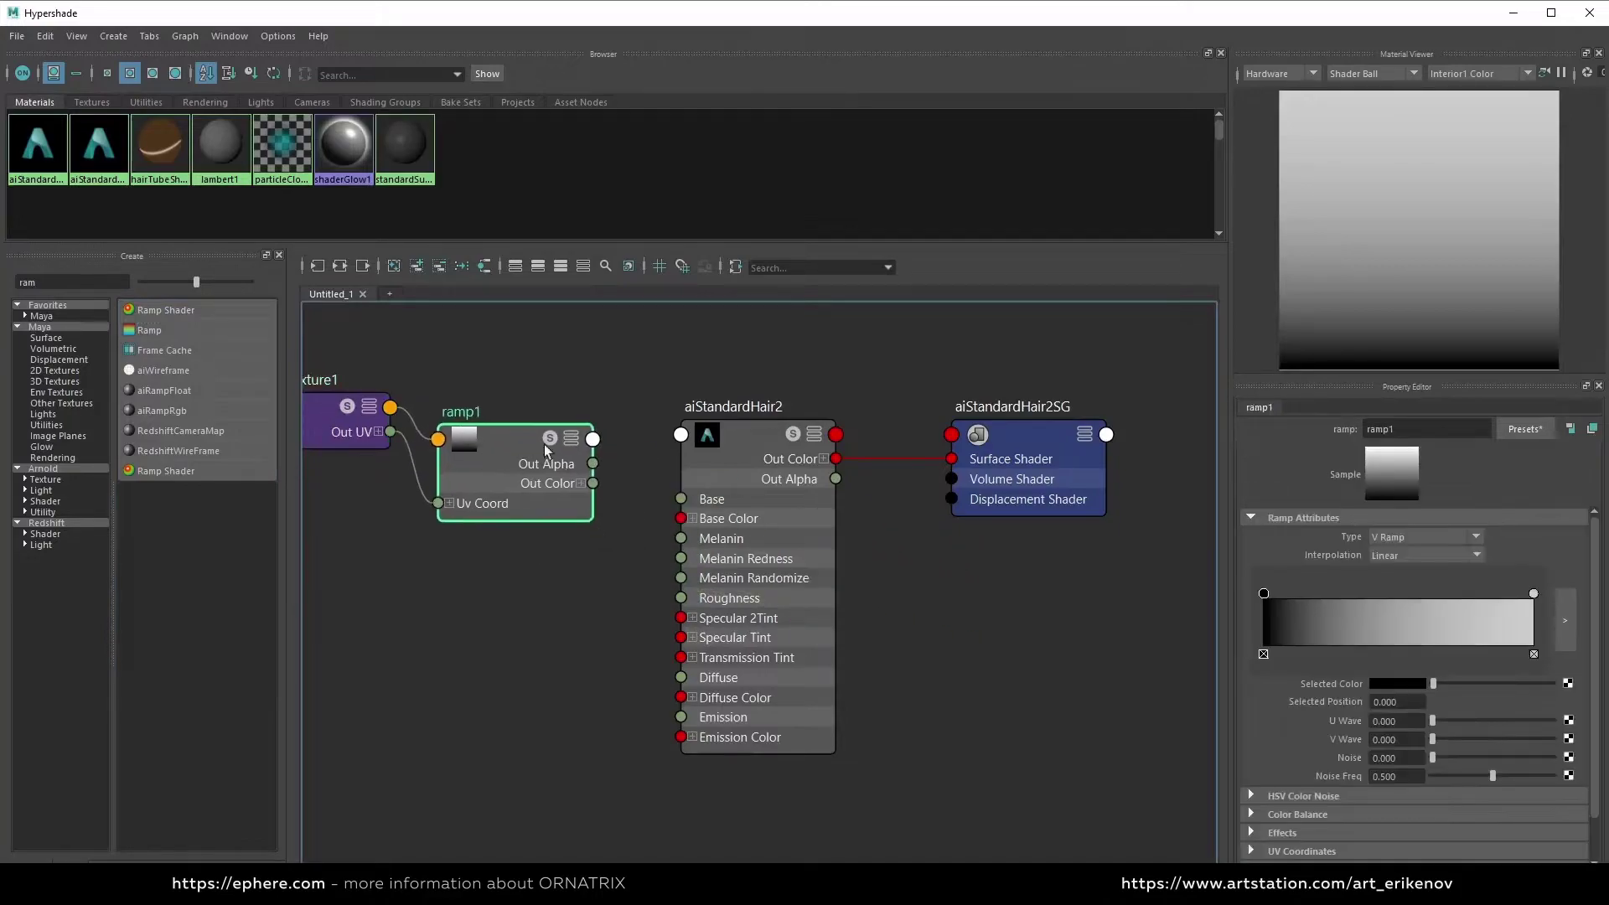
pyautogui.moveTo(593, 483); pyautogui.dragTo(680, 518)
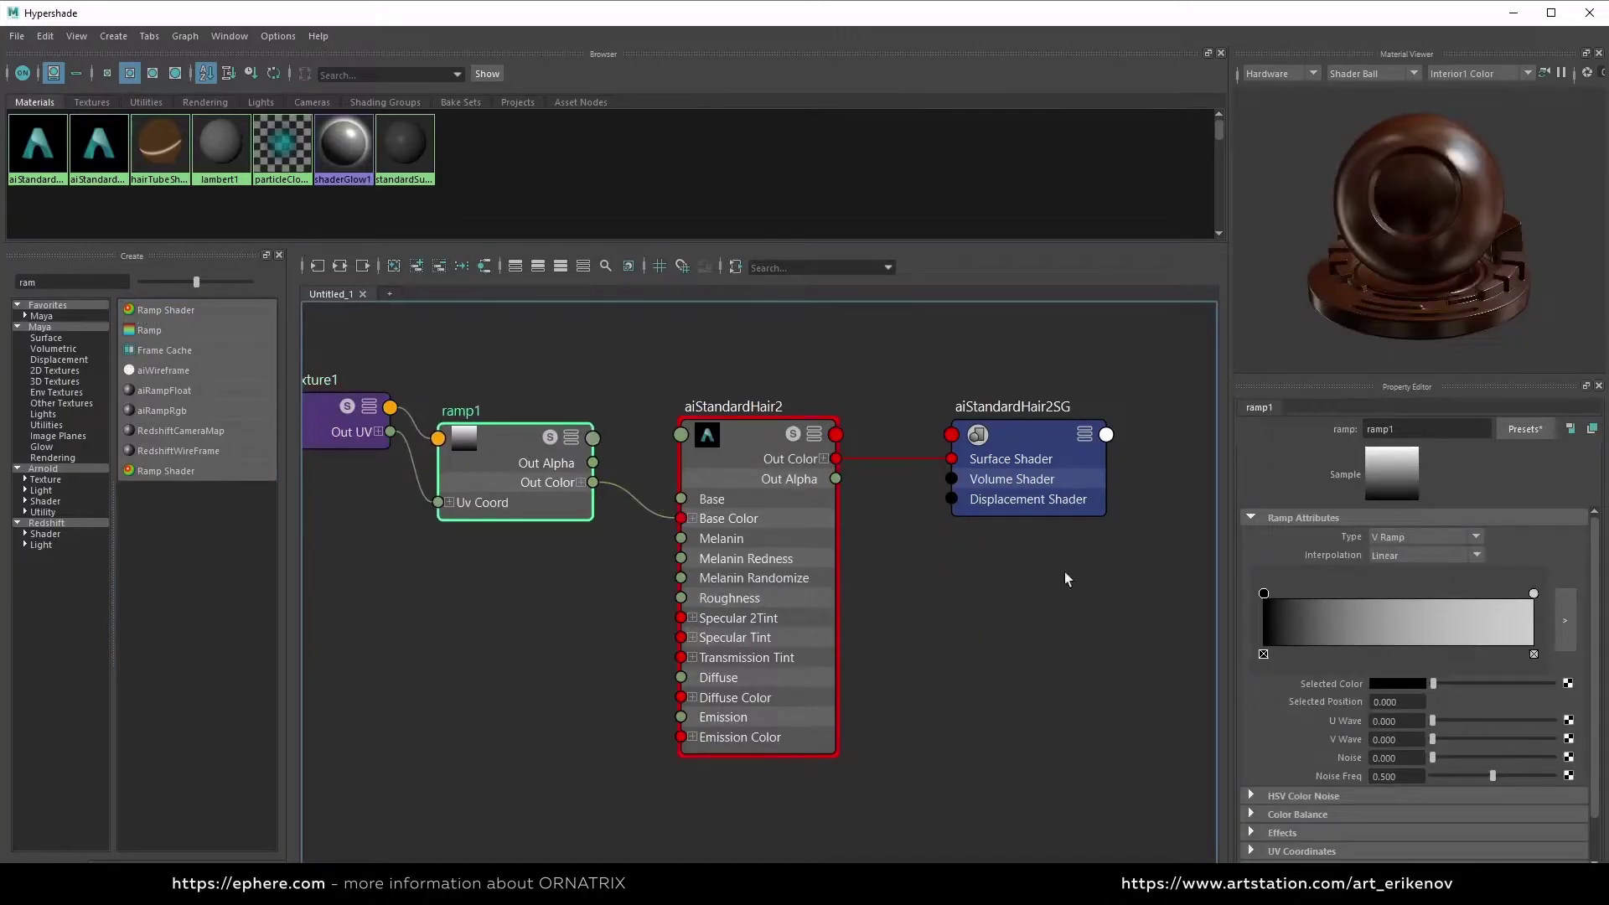
pyautogui.click(1525, 428)
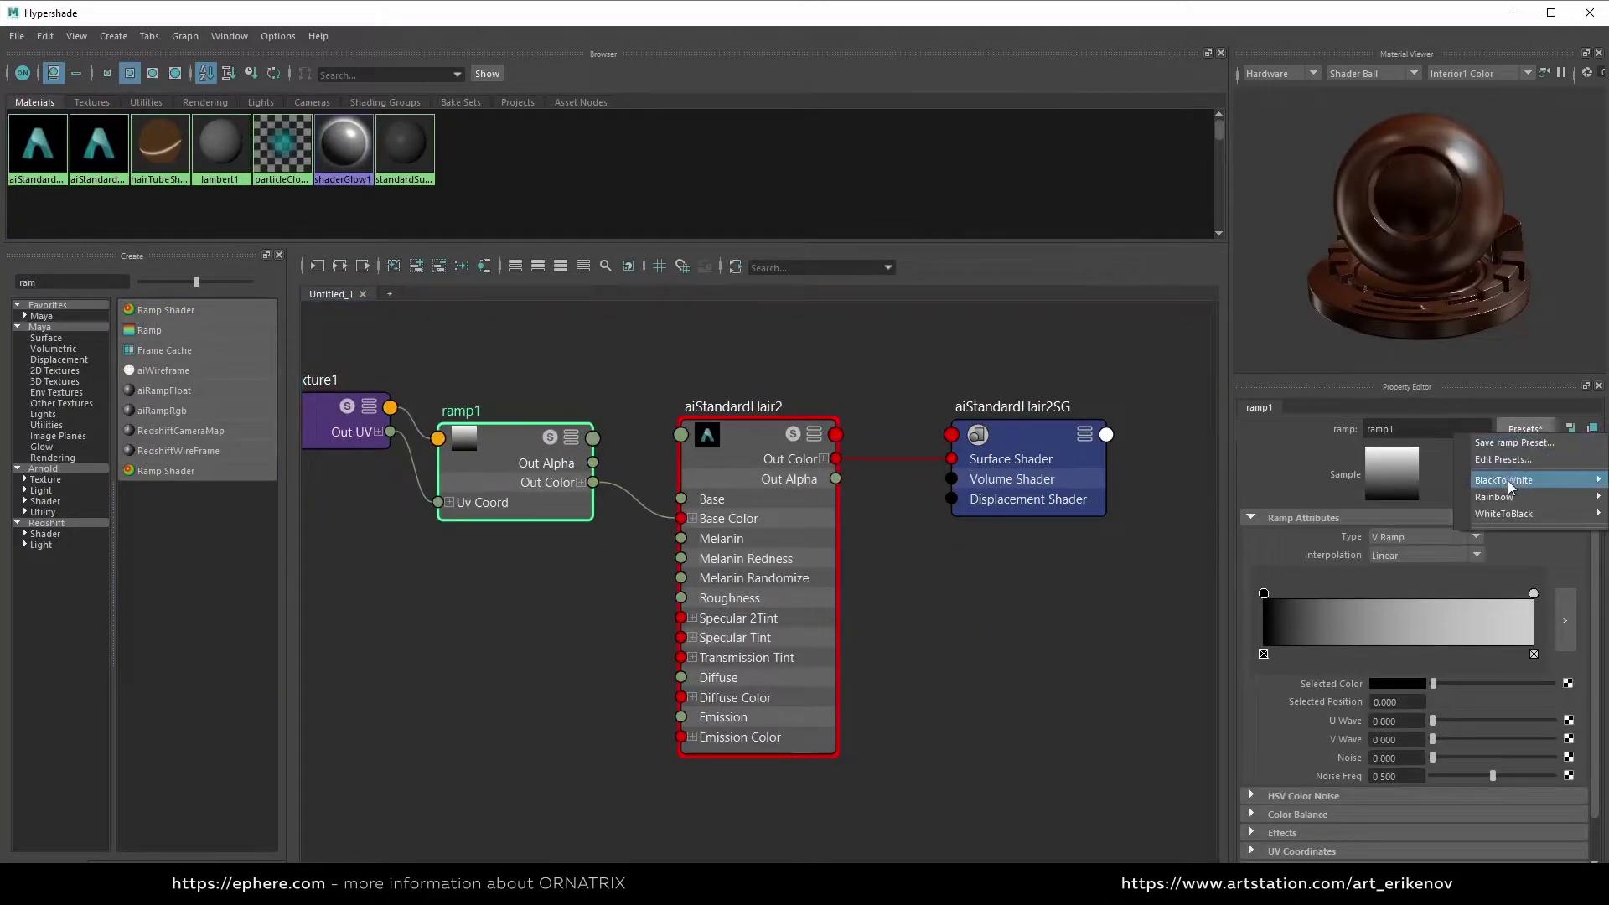
pyautogui.moveTo(1507, 481)
pyautogui.click(1419, 496)
# Set aiStandardHair2 Melanin to 0 and close the Hypershade
pyautogui.click(757, 453)
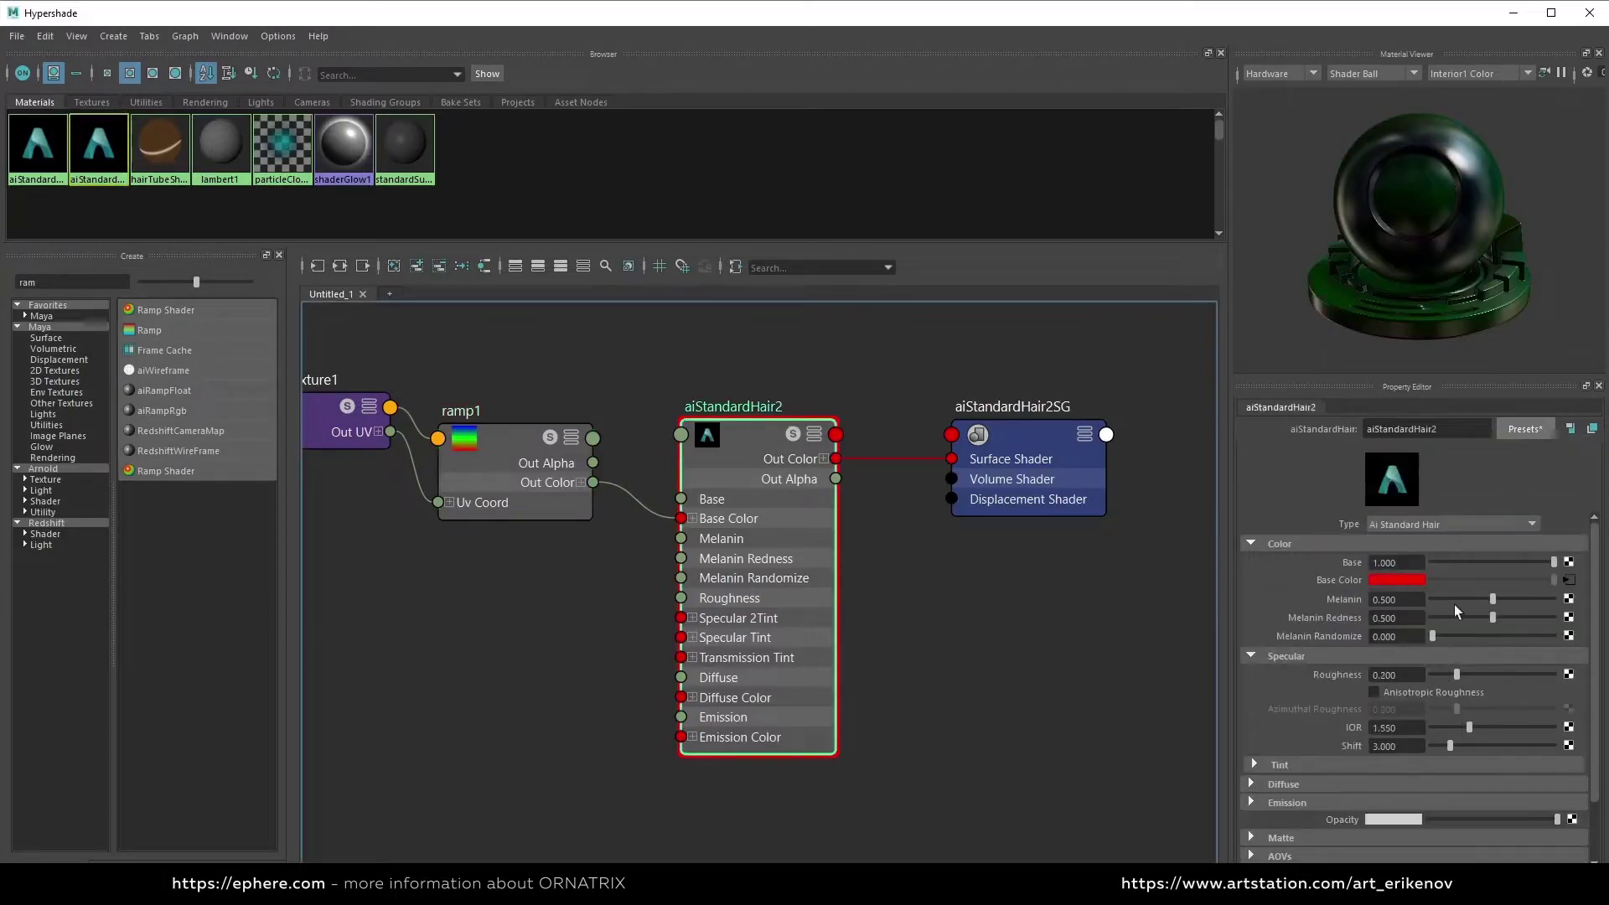
pyautogui.moveTo(1486, 596); pyautogui.dragTo(1428, 596)
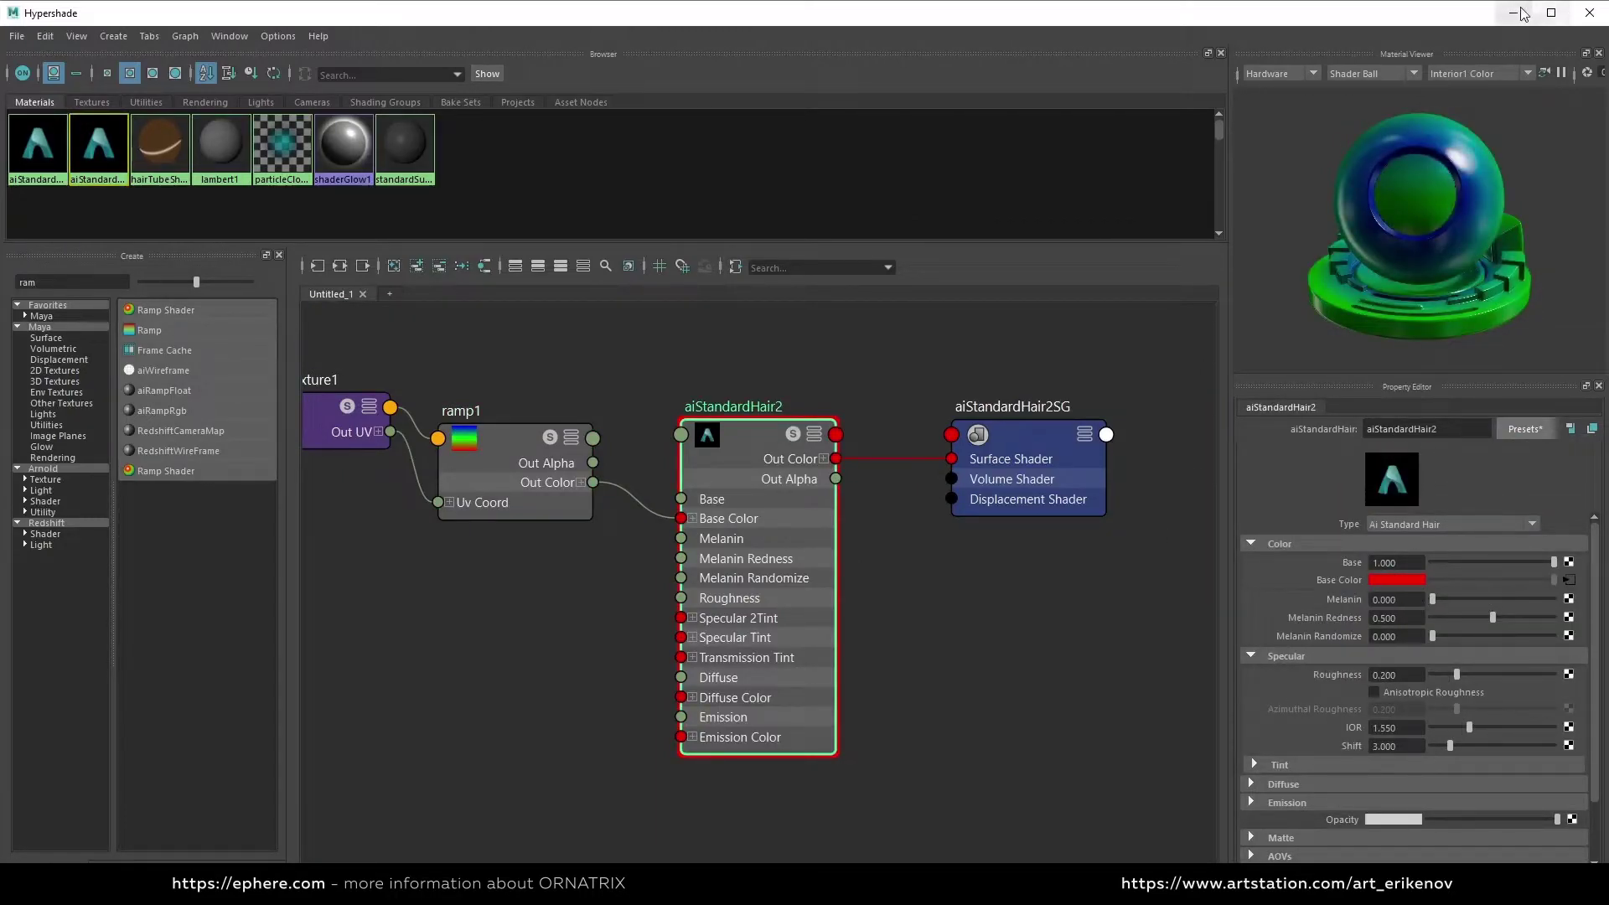
pyautogui.click(1590, 13)
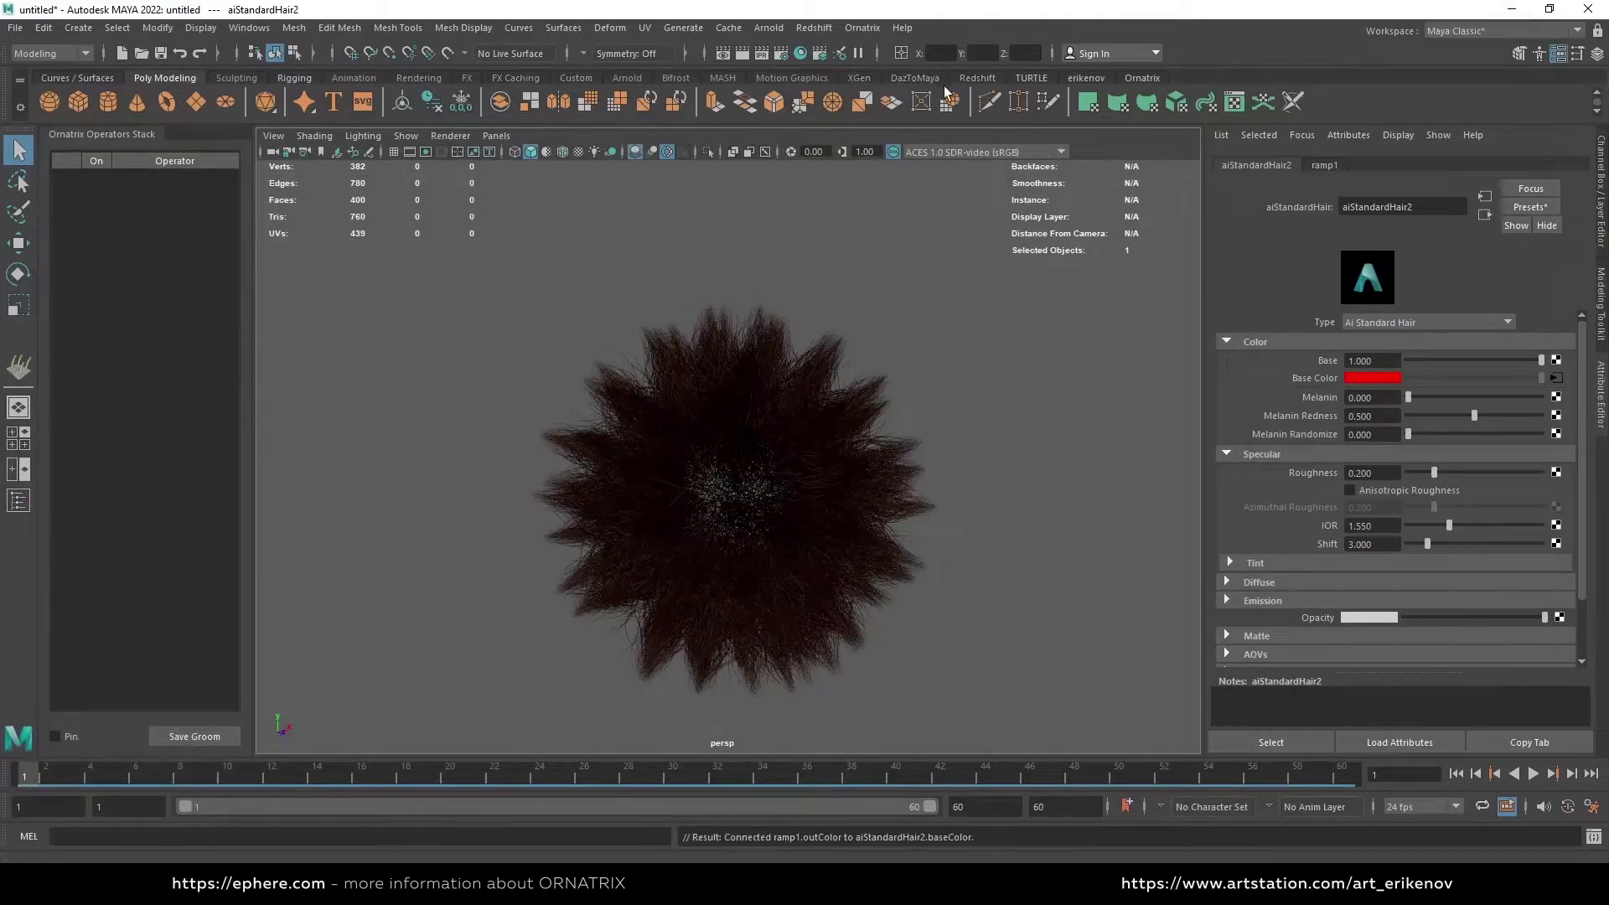
# Add an Arnold SkyDome Light and start the Arnold RenderView
pyautogui.click(631, 78)
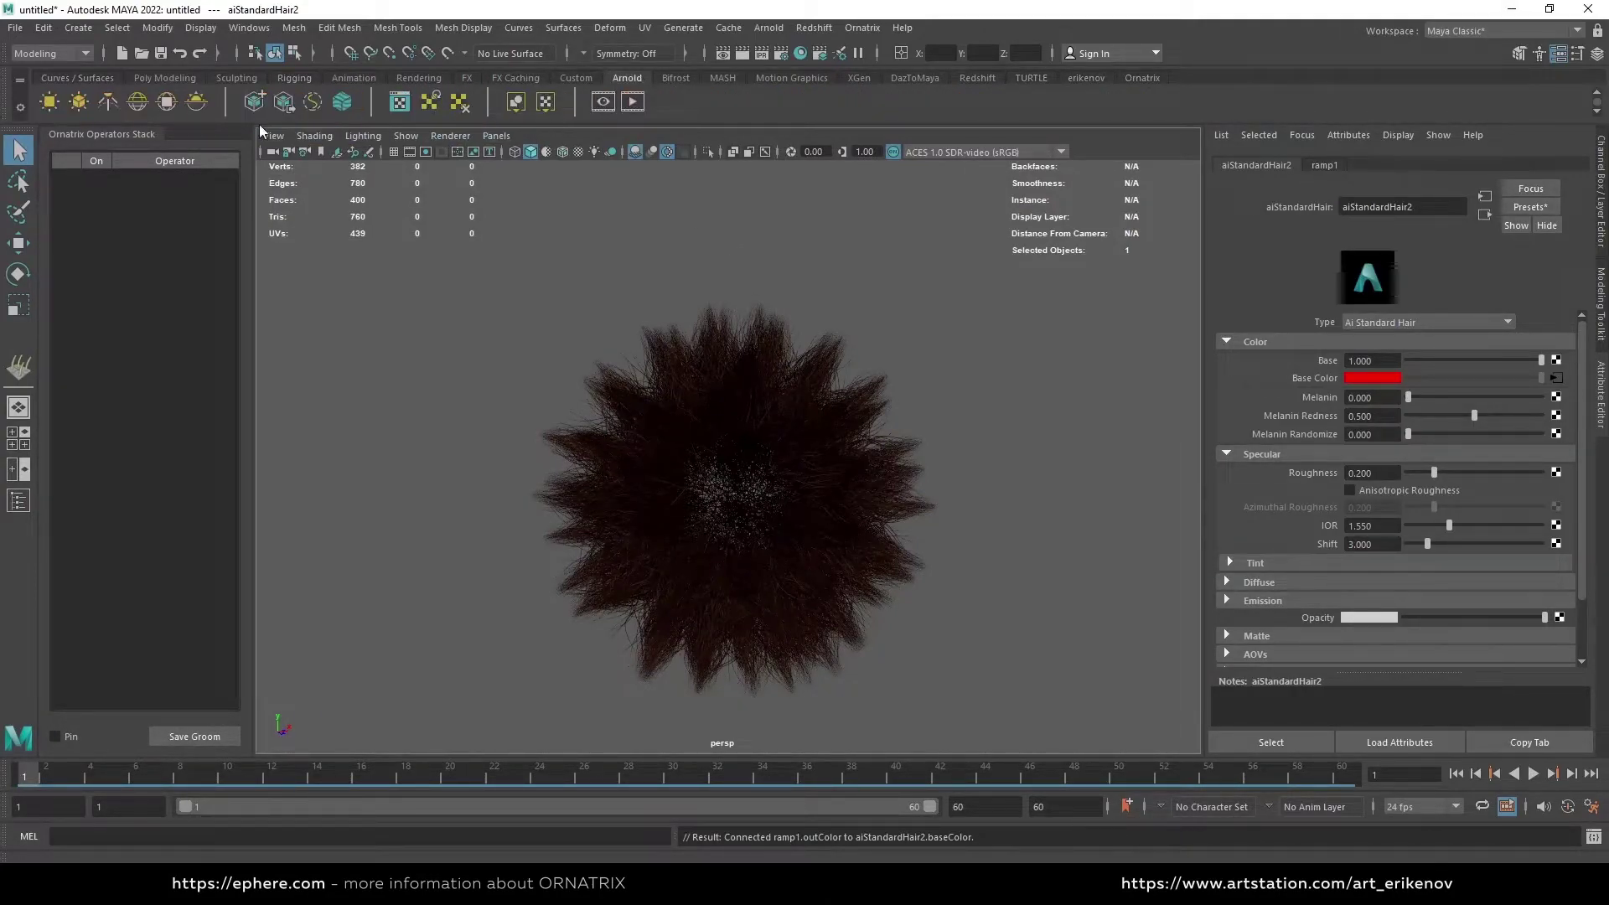
pyautogui.click(137, 101)
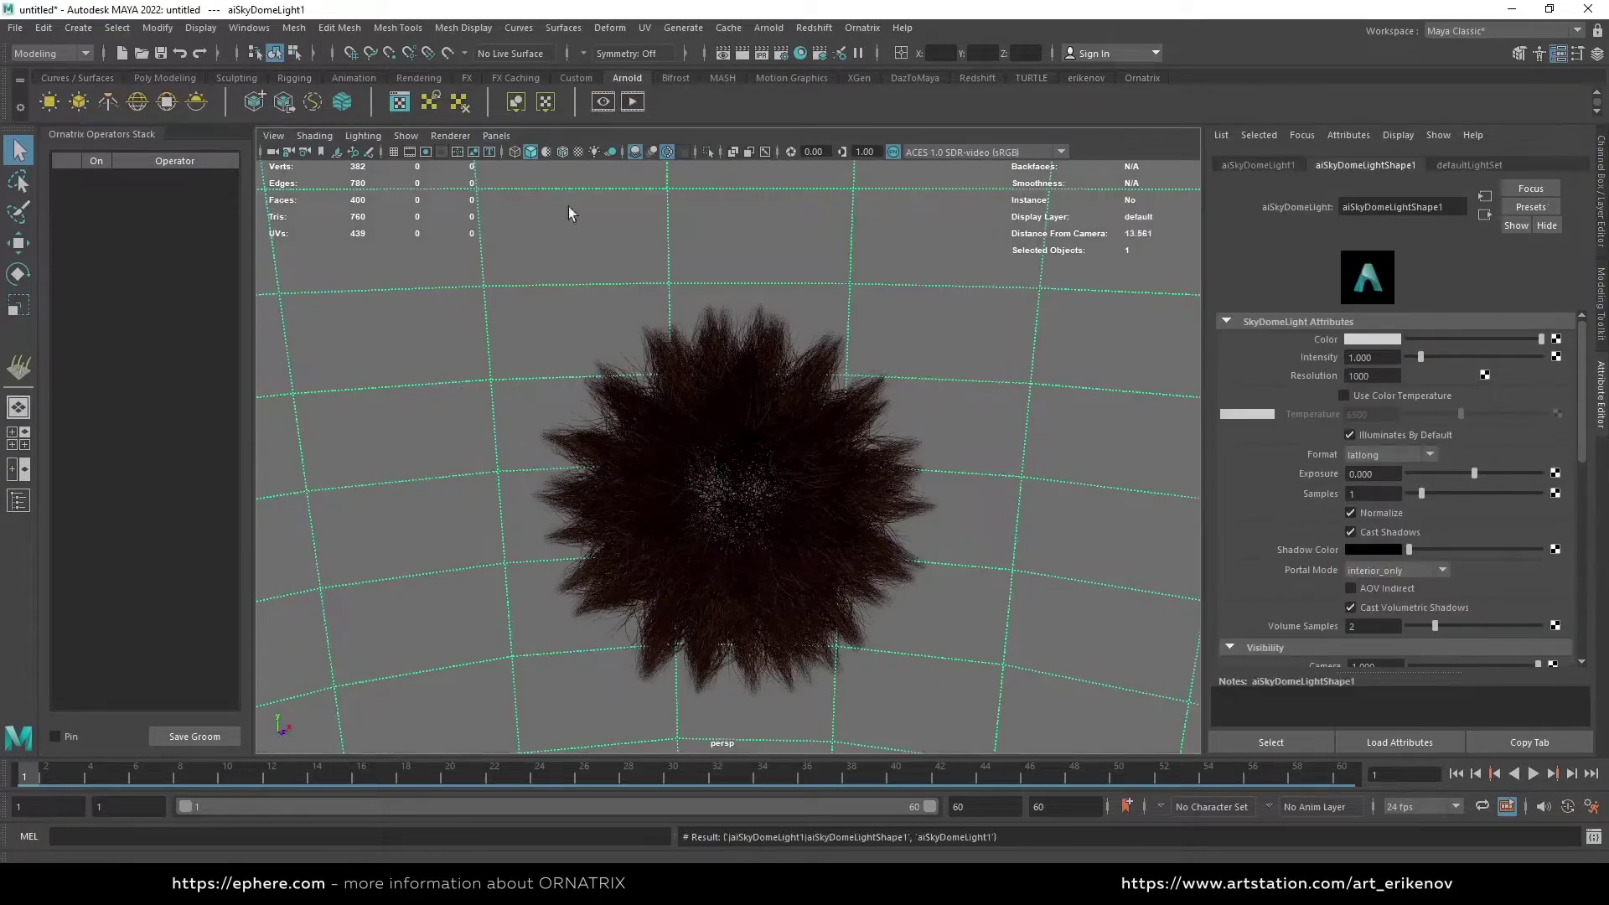
pyautogui.click(631, 100)
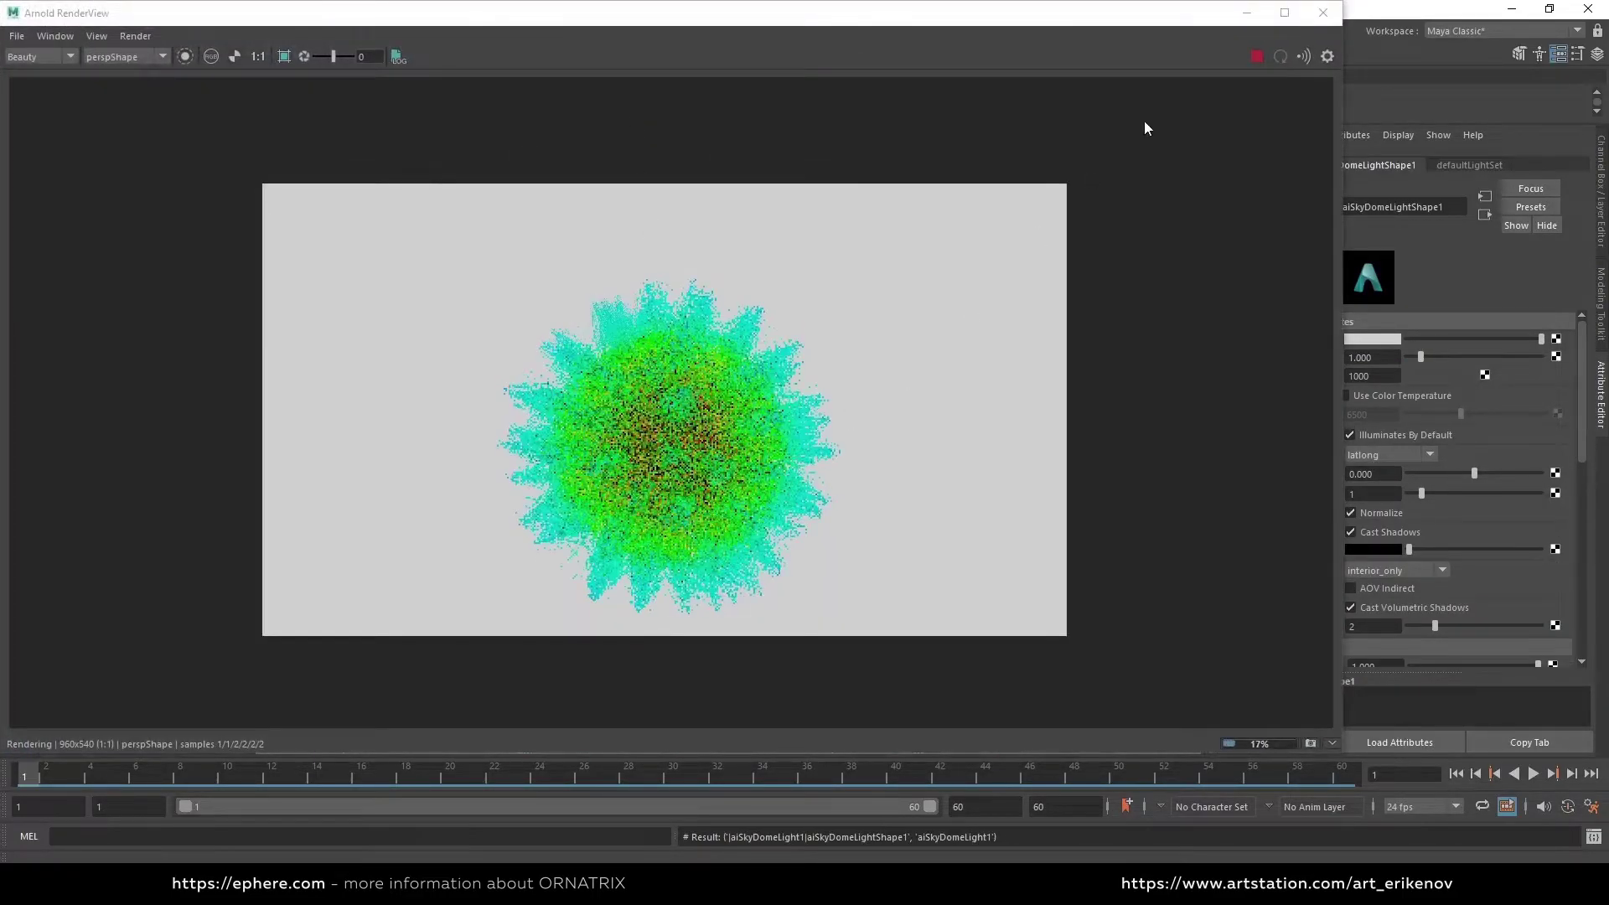
# Shrink the RenderView window and frame the fur ball closer in the viewport
pyautogui.click(1284, 12)
pyautogui.moveTo(859, 311); pyautogui.dragTo(579, 206)
pyautogui.scroll(-3, 379, 477)
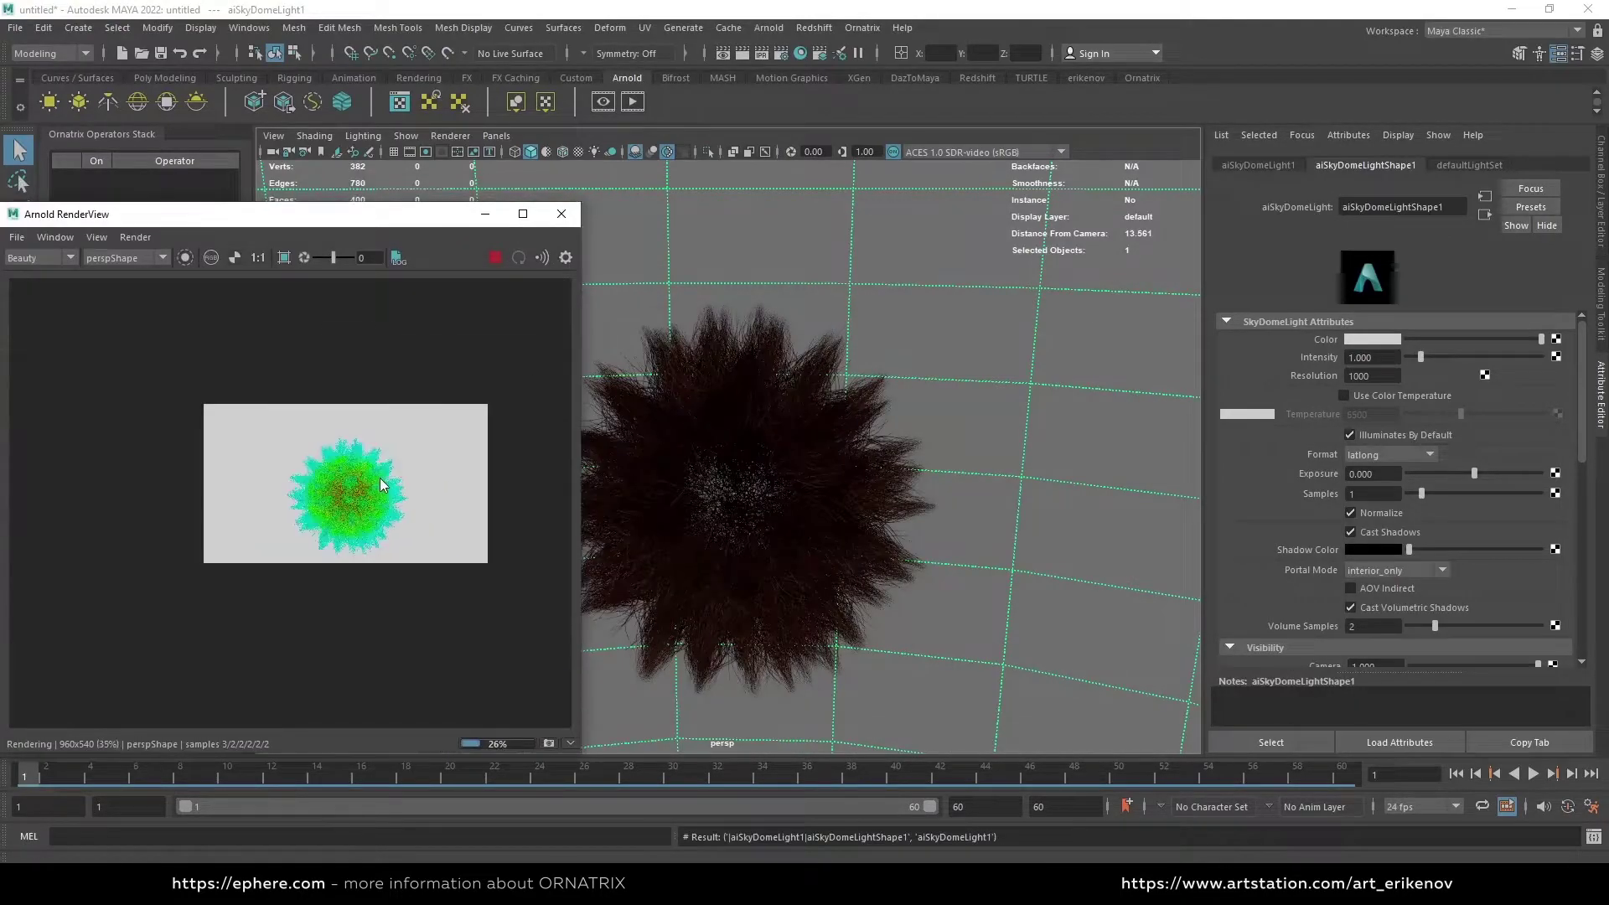
pyautogui.scroll(4, 378, 478)
pyautogui.keyDown('alt'); pyautogui.moveTo(590, 420); pyautogui.dragTo(718, 447); pyautogui.keyUp('alt')
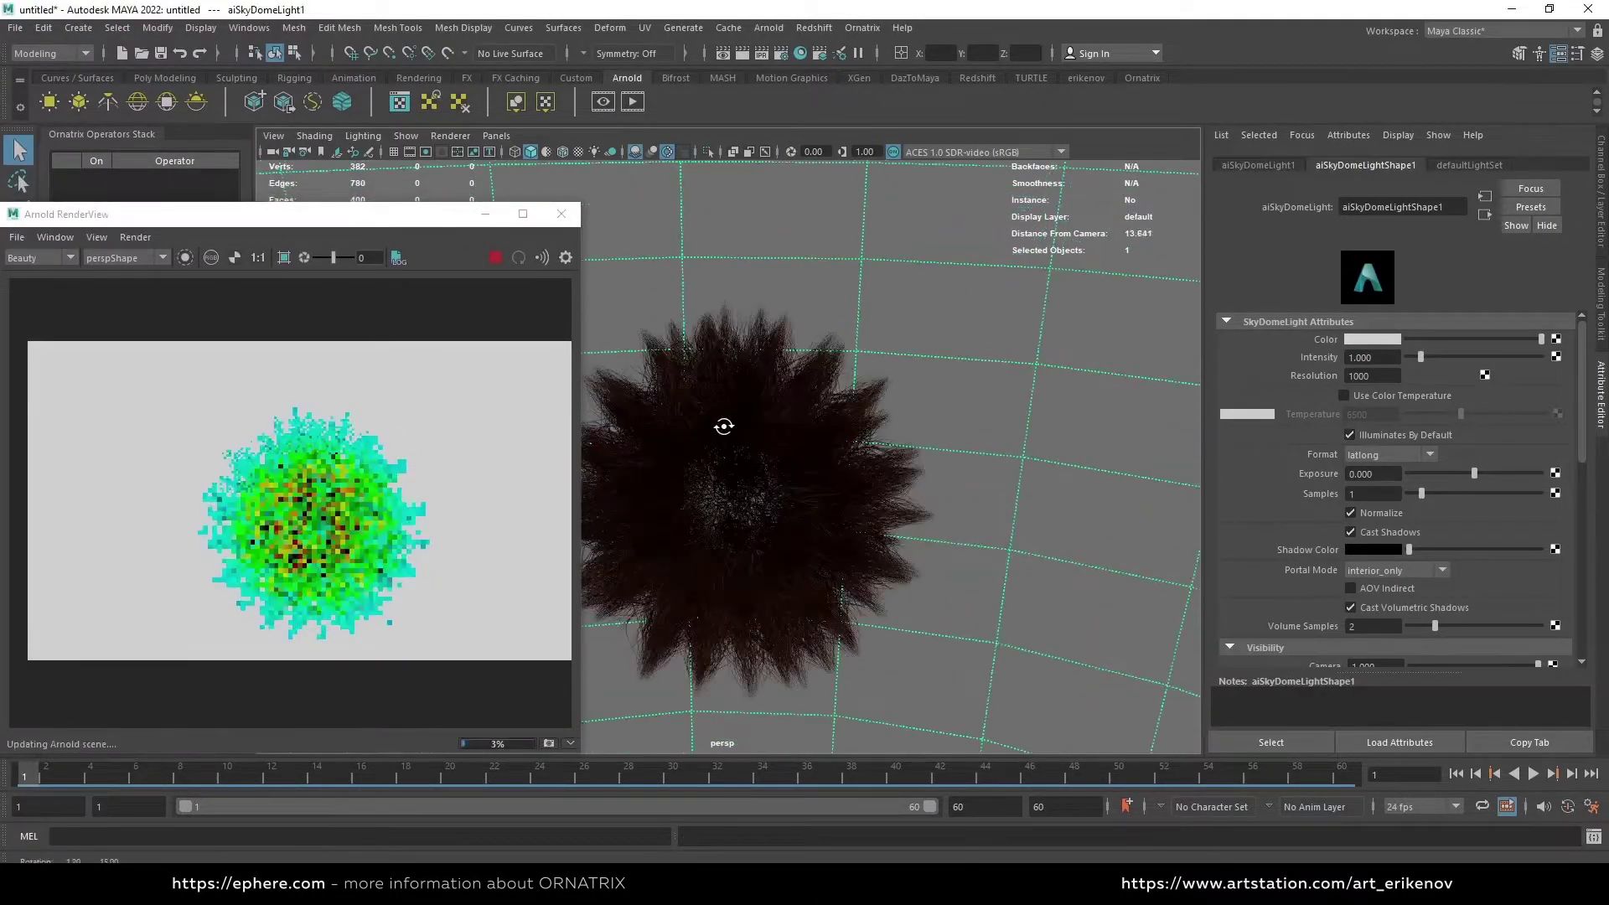
pyautogui.keyDown('alt'); pyautogui.moveTo(721, 424); pyautogui.dragTo(844, 500, button='right'); pyautogui.keyUp('alt')
pyautogui.keyDown('alt'); pyautogui.moveTo(792, 480); pyautogui.dragTo(730, 424); pyautogui.keyUp('alt')
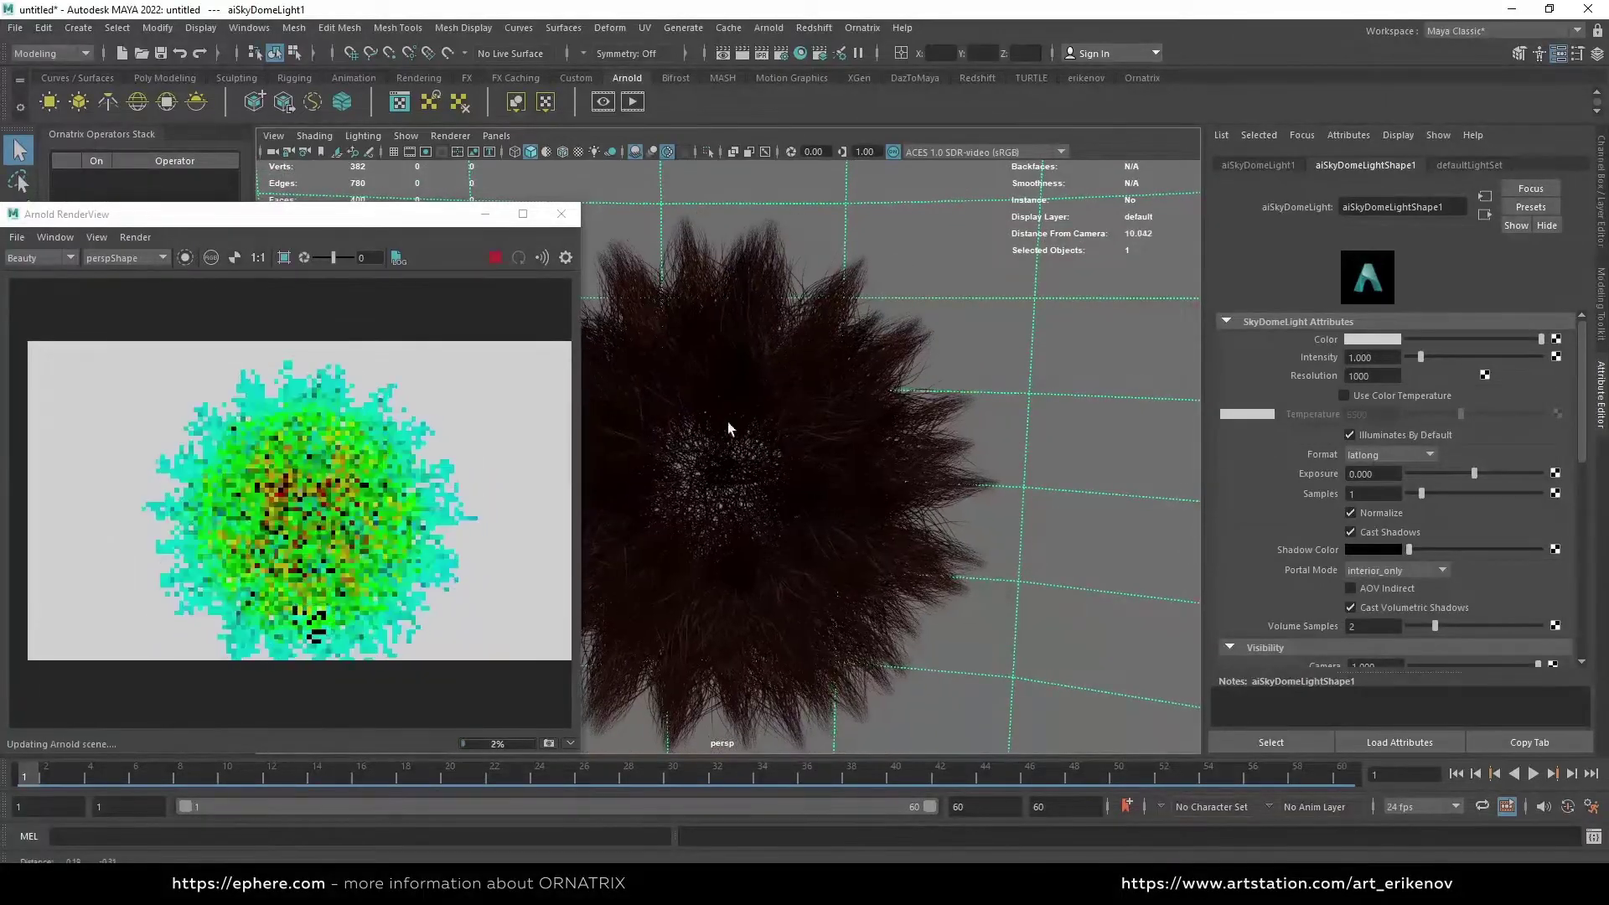
pyautogui.moveTo(363, 211); pyautogui.dragTo(398, 154)
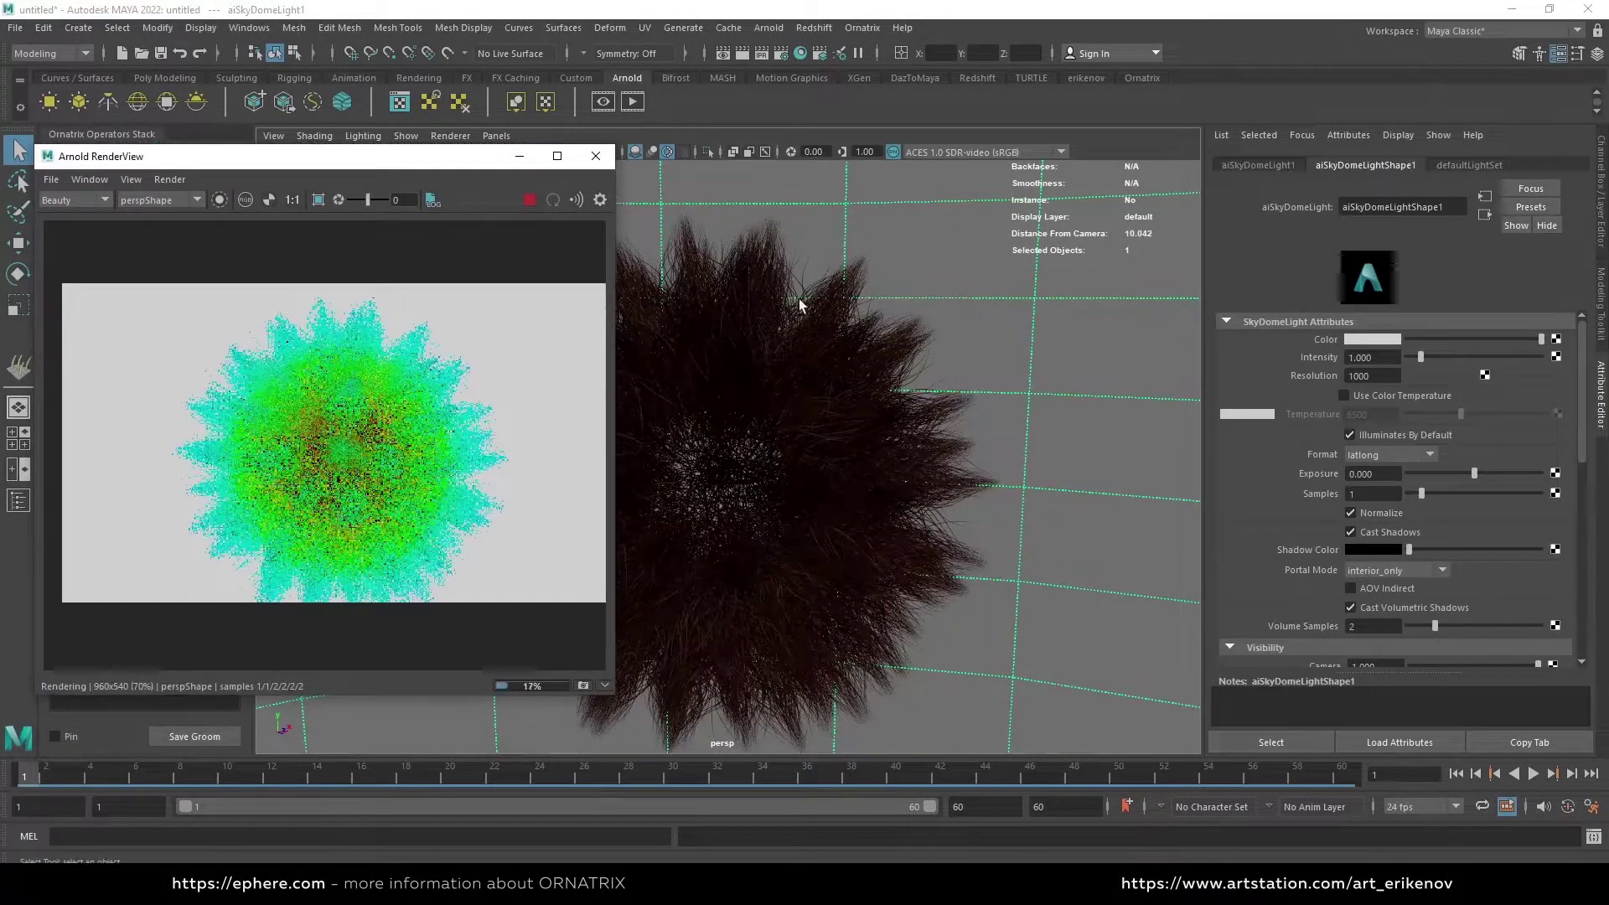
# Delete the green color entry from ramp1 so it blends red to blue
pyautogui.click(801, 54)
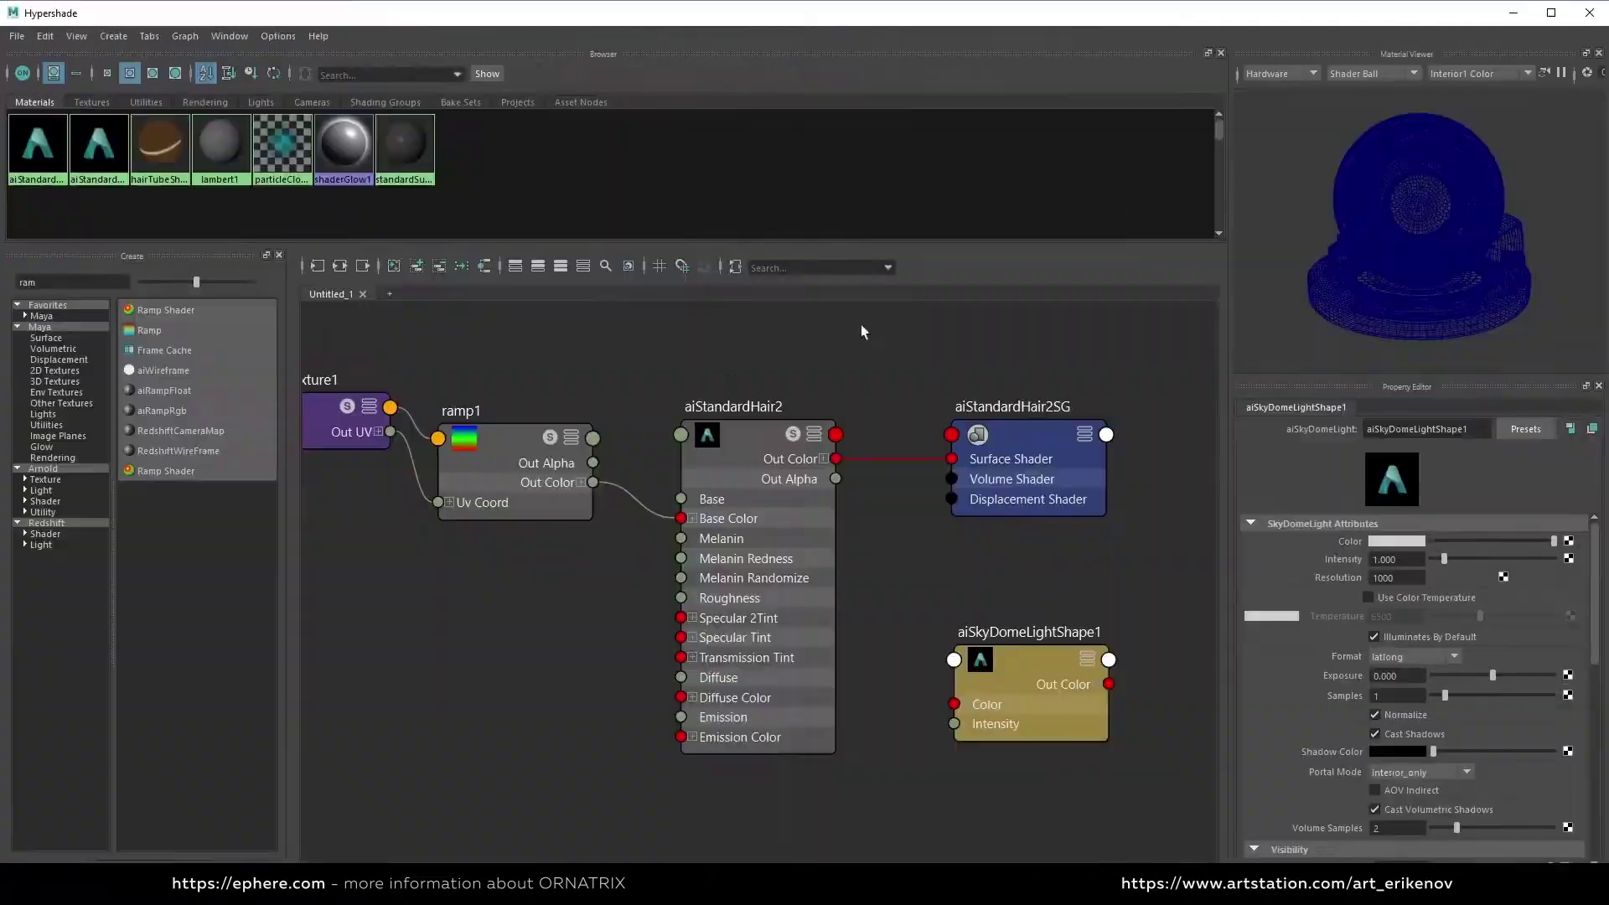
pyautogui.click(490, 440)
pyautogui.click(1500, 30)
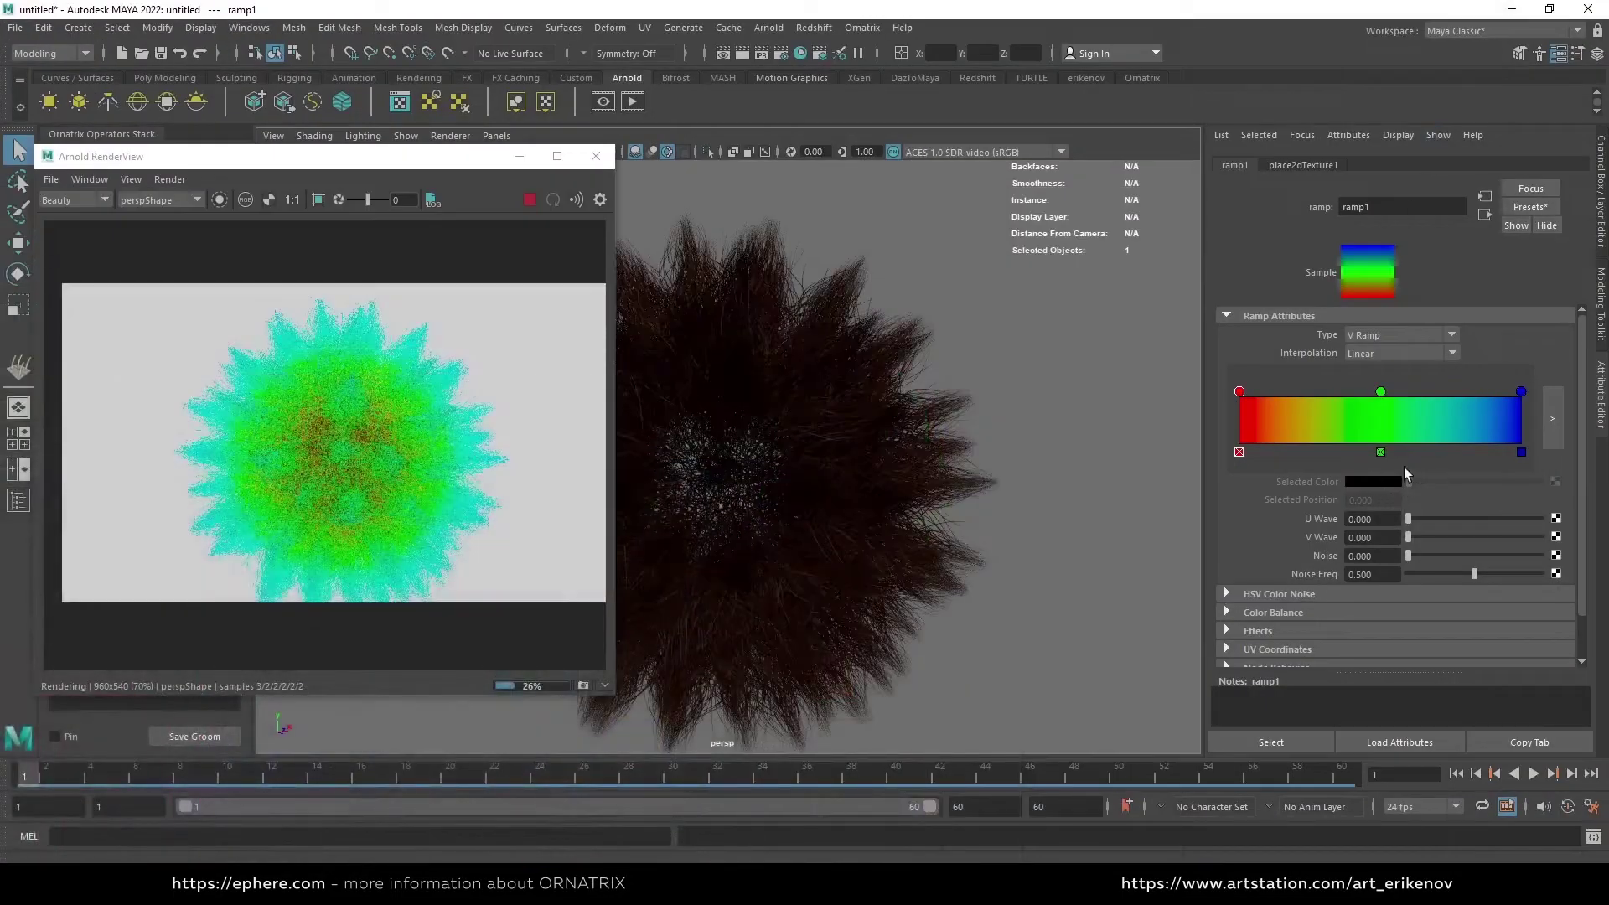
pyautogui.click(1381, 451)
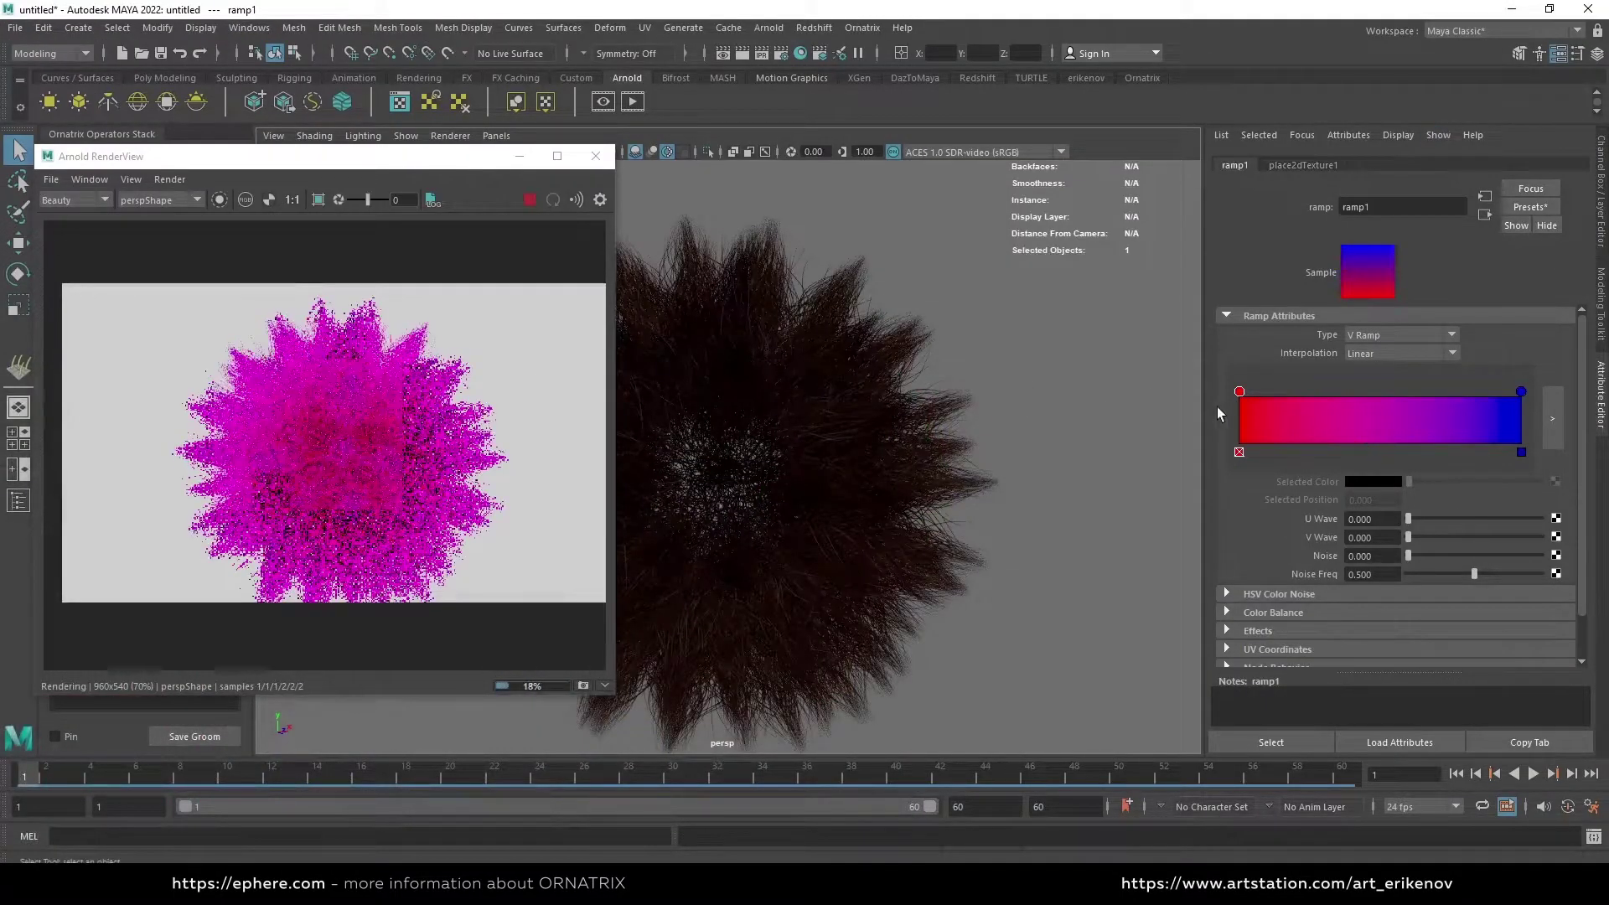
# Move ramp1's blue stop to position 0.602 and review the blue-magenta render
pyautogui.moveTo(1521, 391); pyautogui.dragTo(1409, 394)
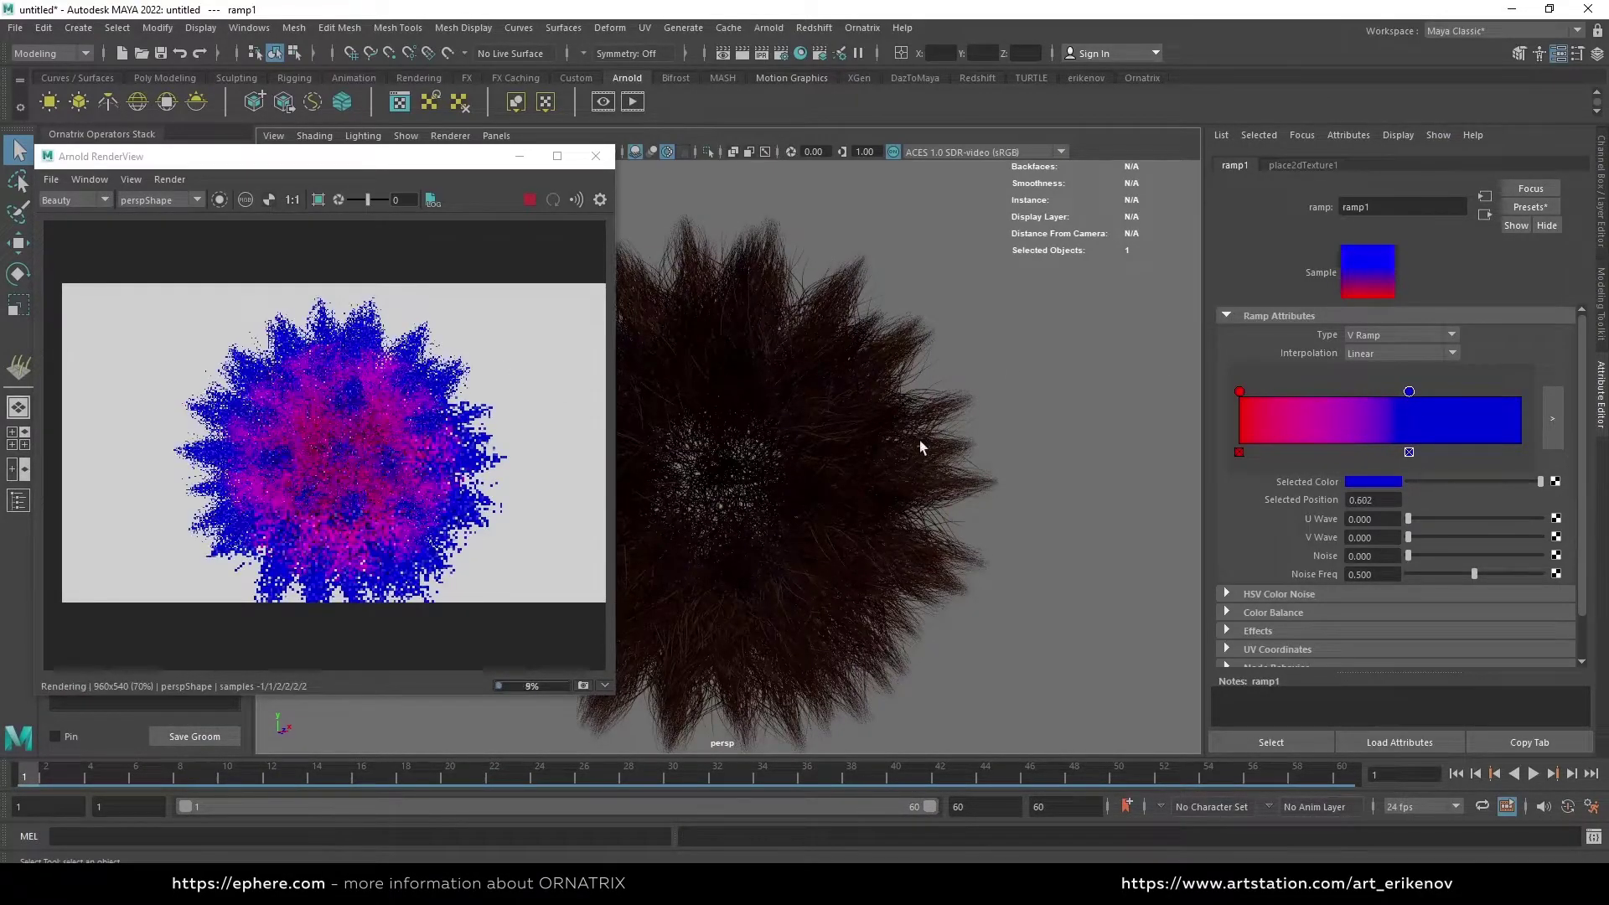
pyautogui.keyDown('alt'); pyautogui.moveTo(877, 460); pyautogui.dragTo(859, 436, button='middle'); pyautogui.keyUp('alt')
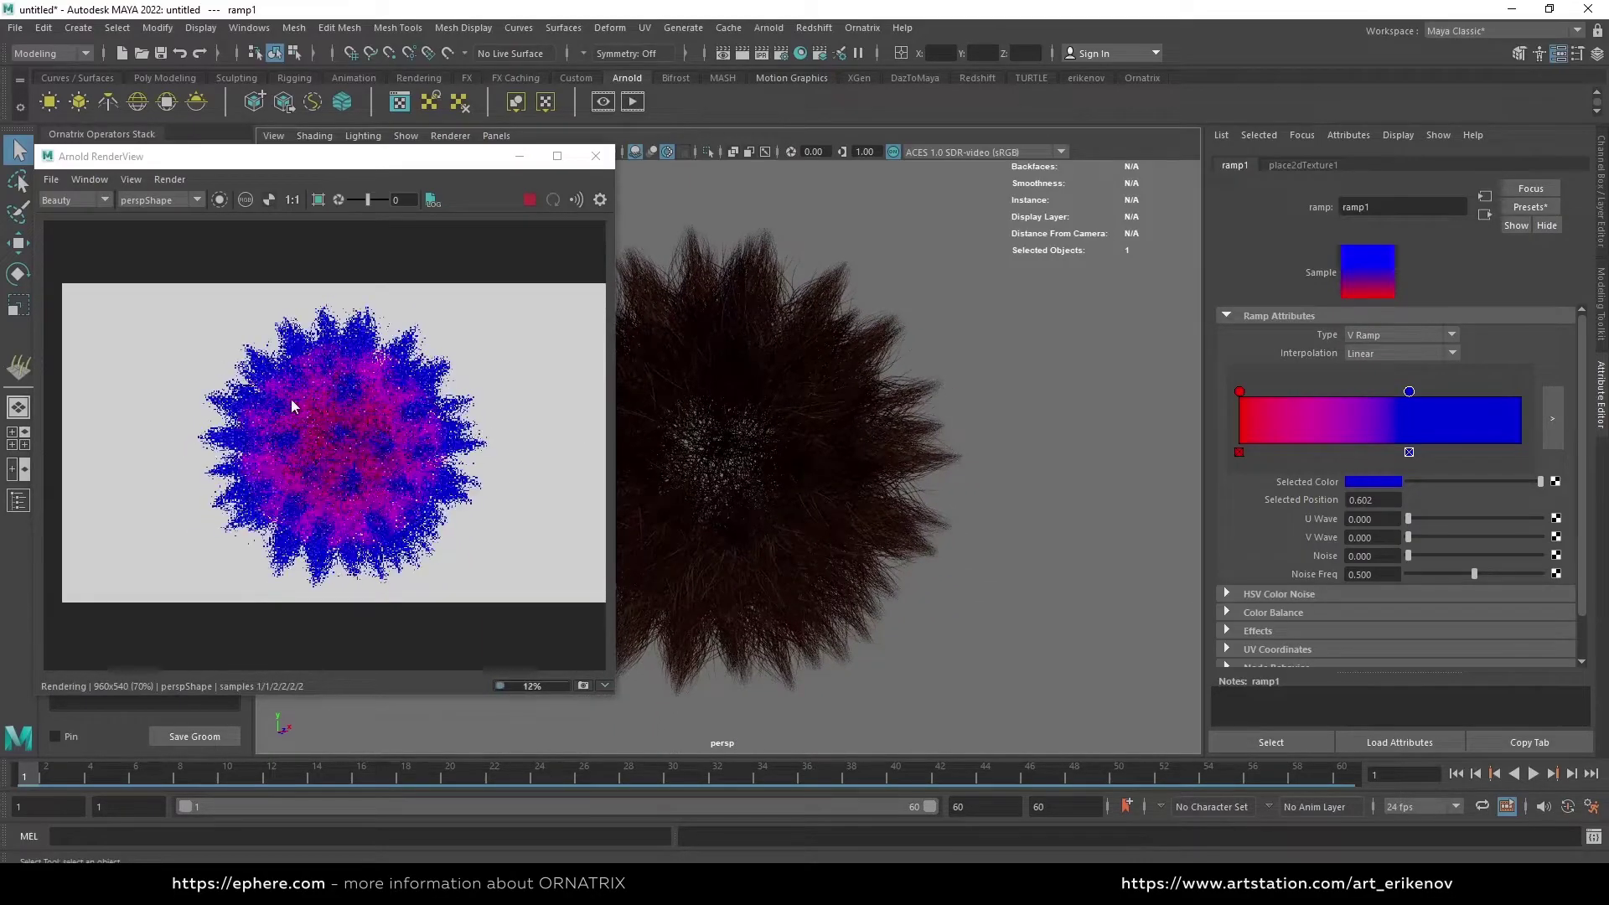
pyautogui.scroll(2, 394, 375)
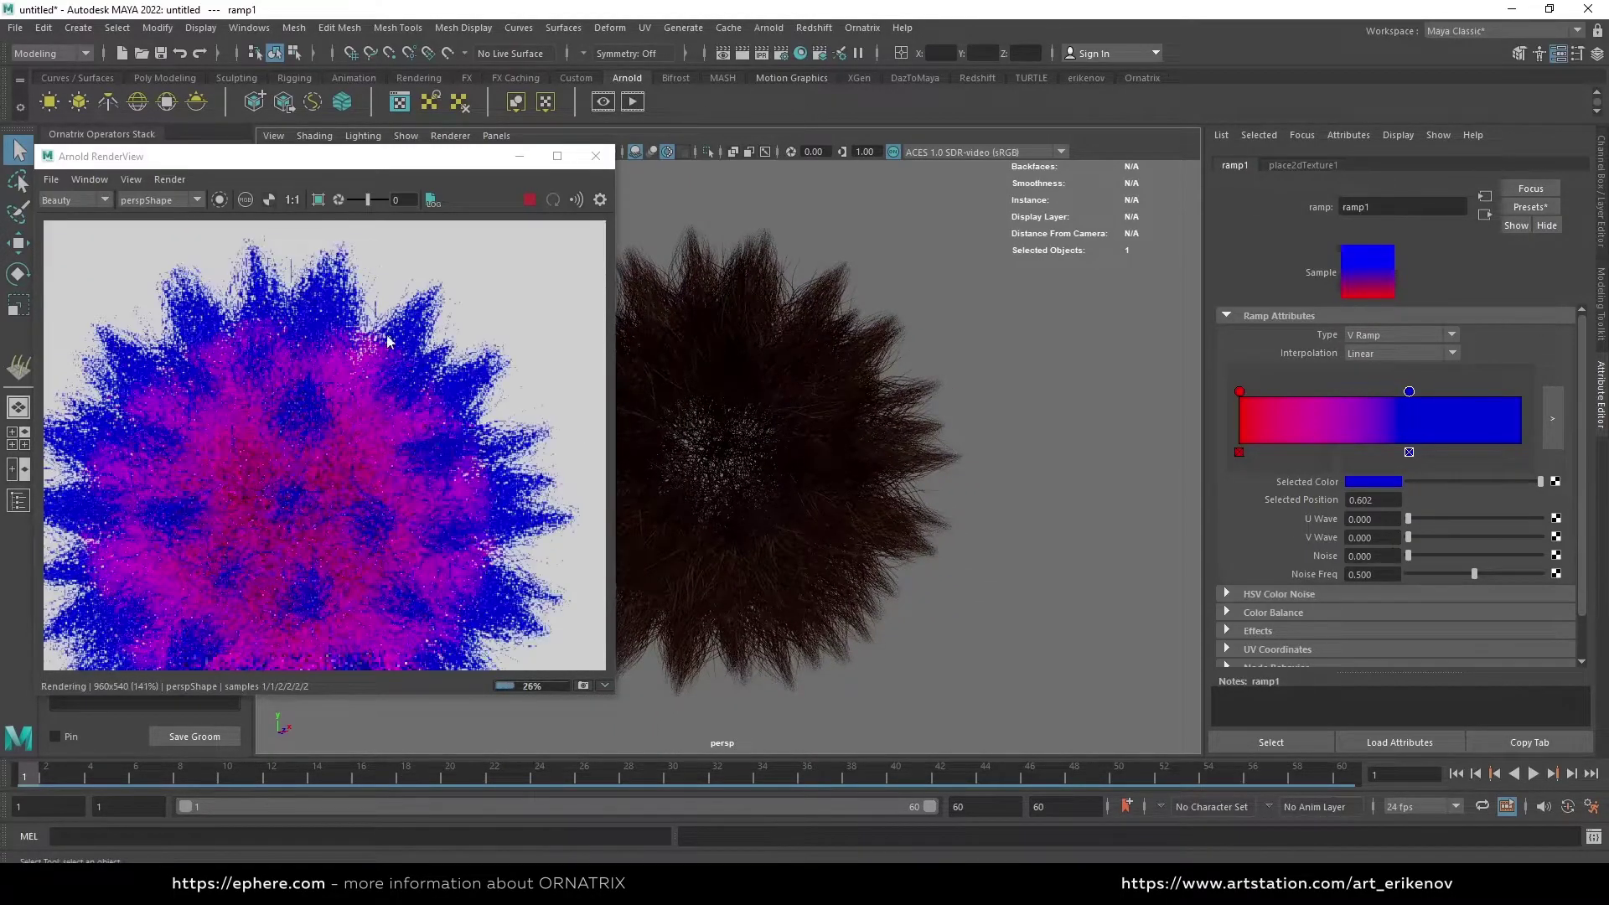
pyautogui.scroll(-2, 388, 341)
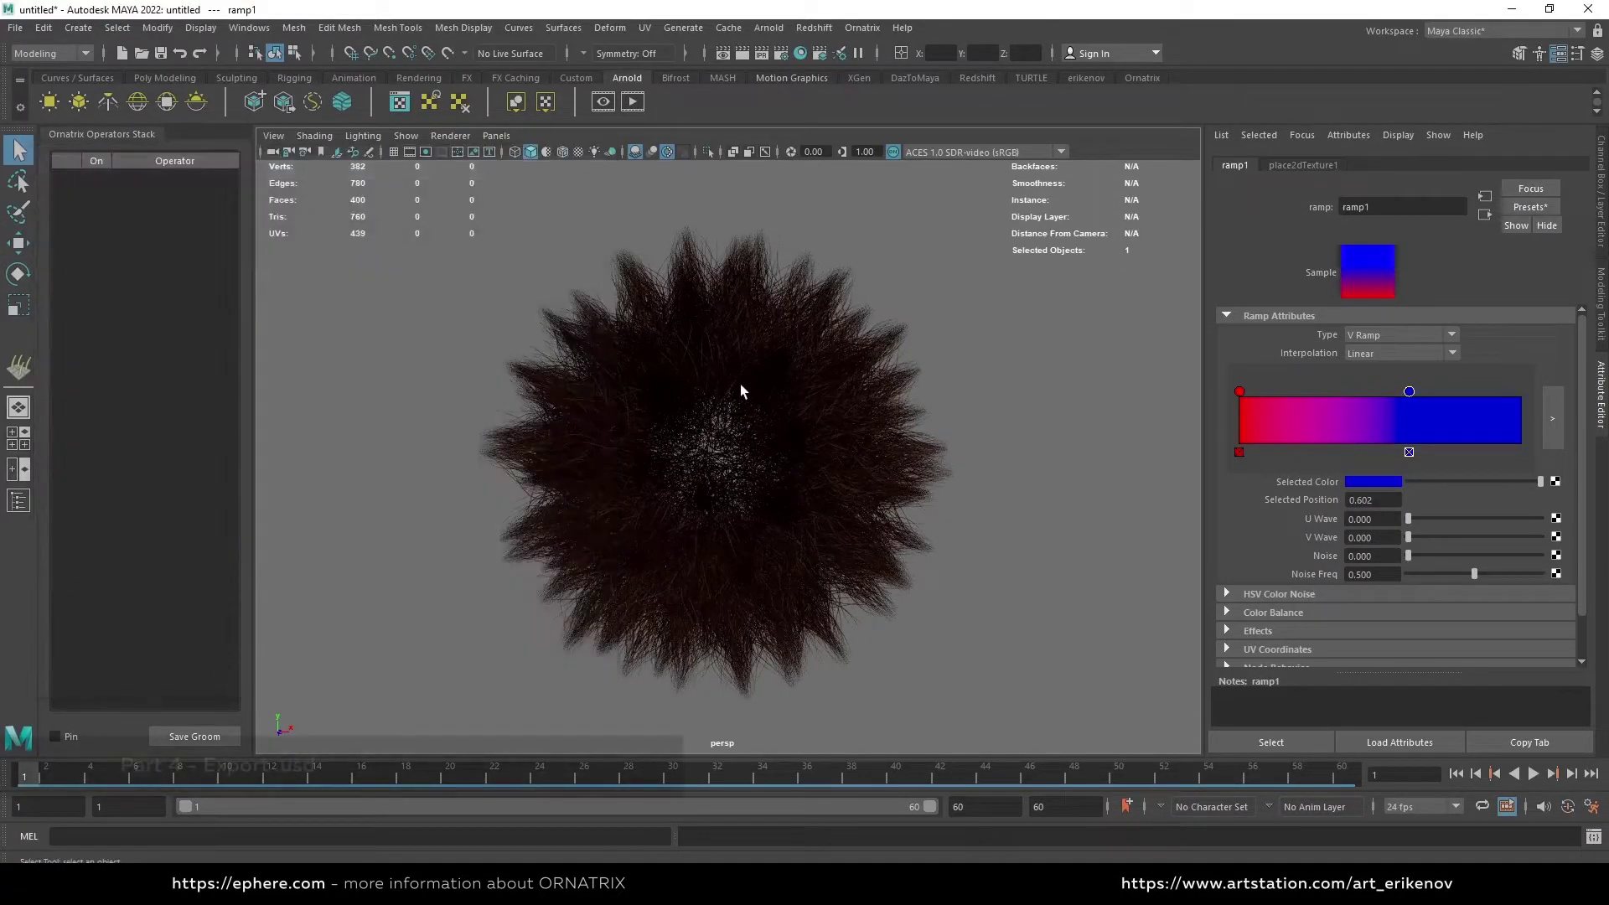
# Select the hair and start Arnold Scene Export > Export Selection to USD
pyautogui.click(822, 314)
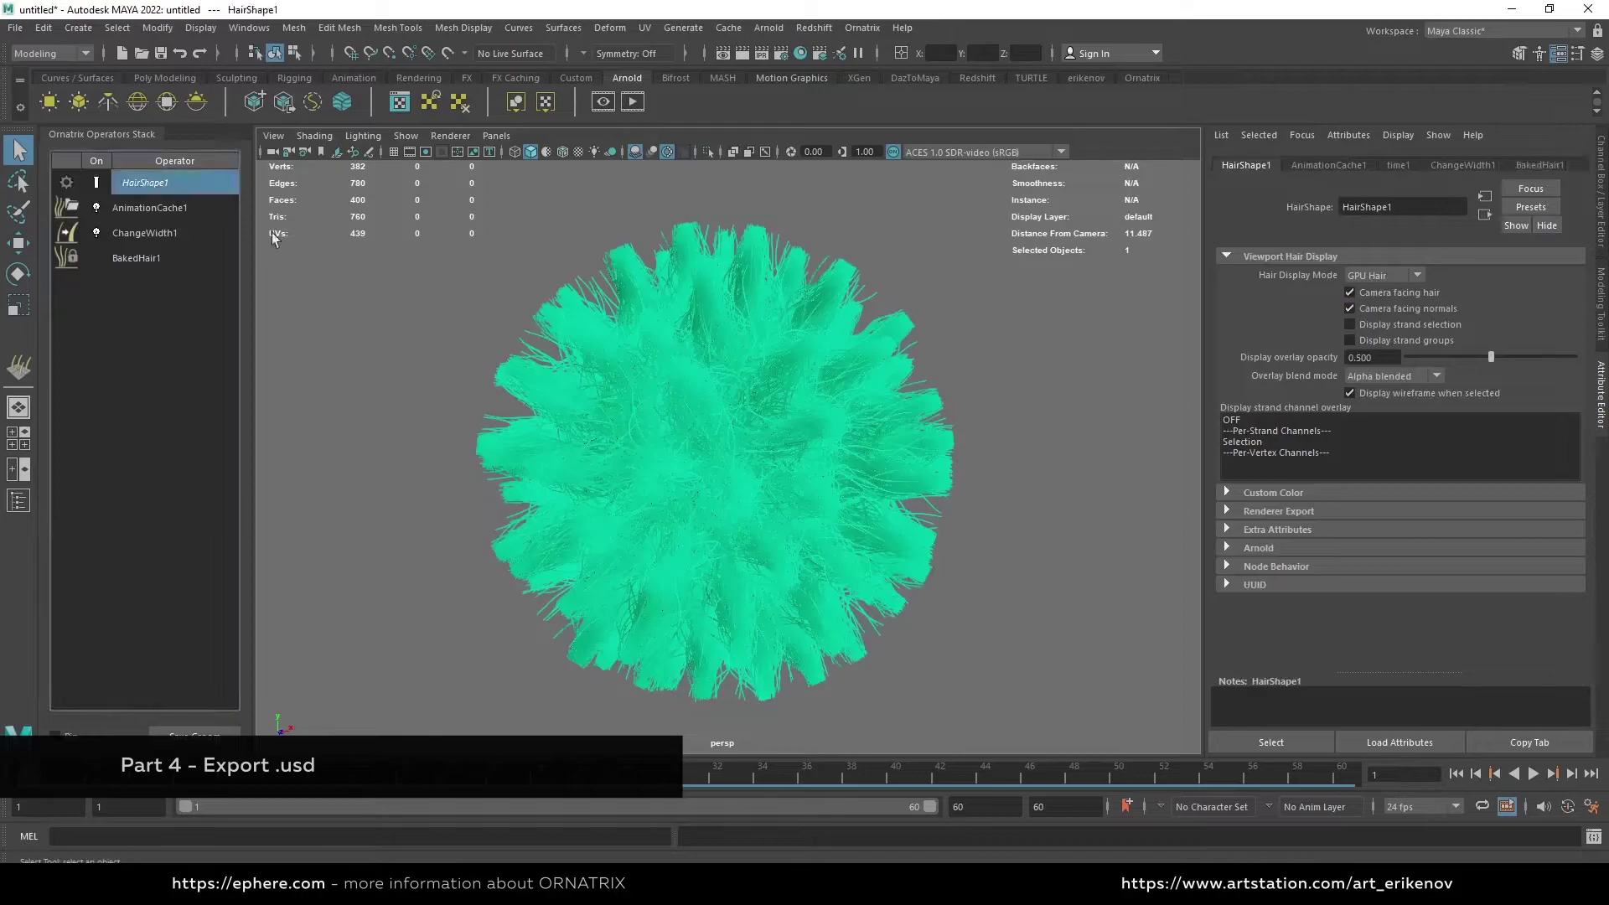
pyautogui.click(757, 29)
pyautogui.moveTo(899, 92)
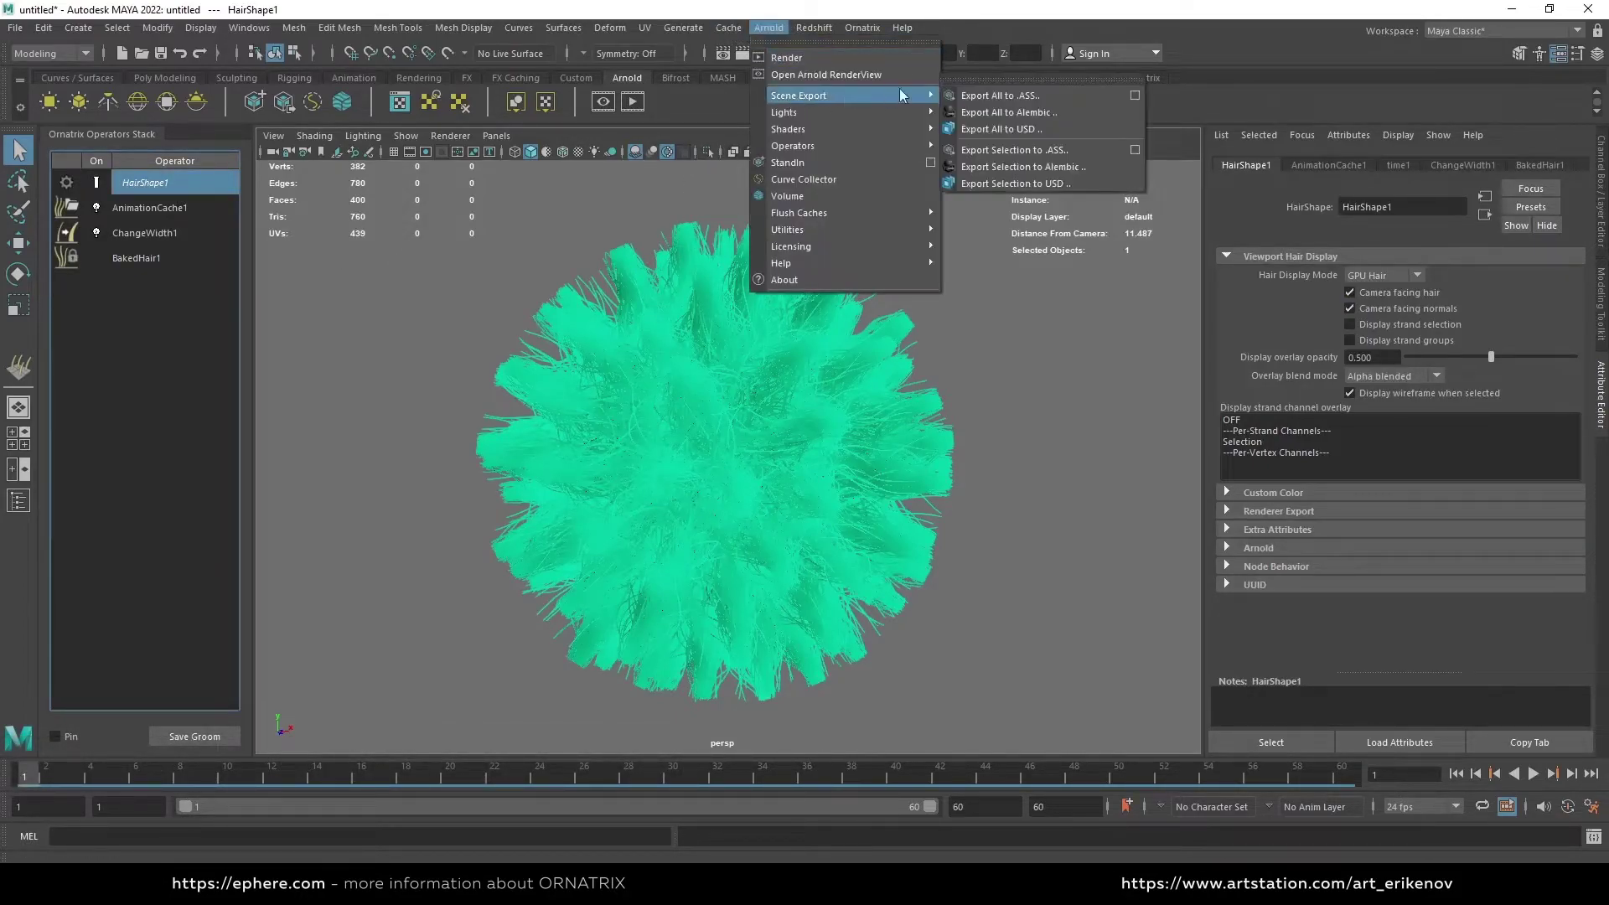
pyautogui.click(1015, 184)
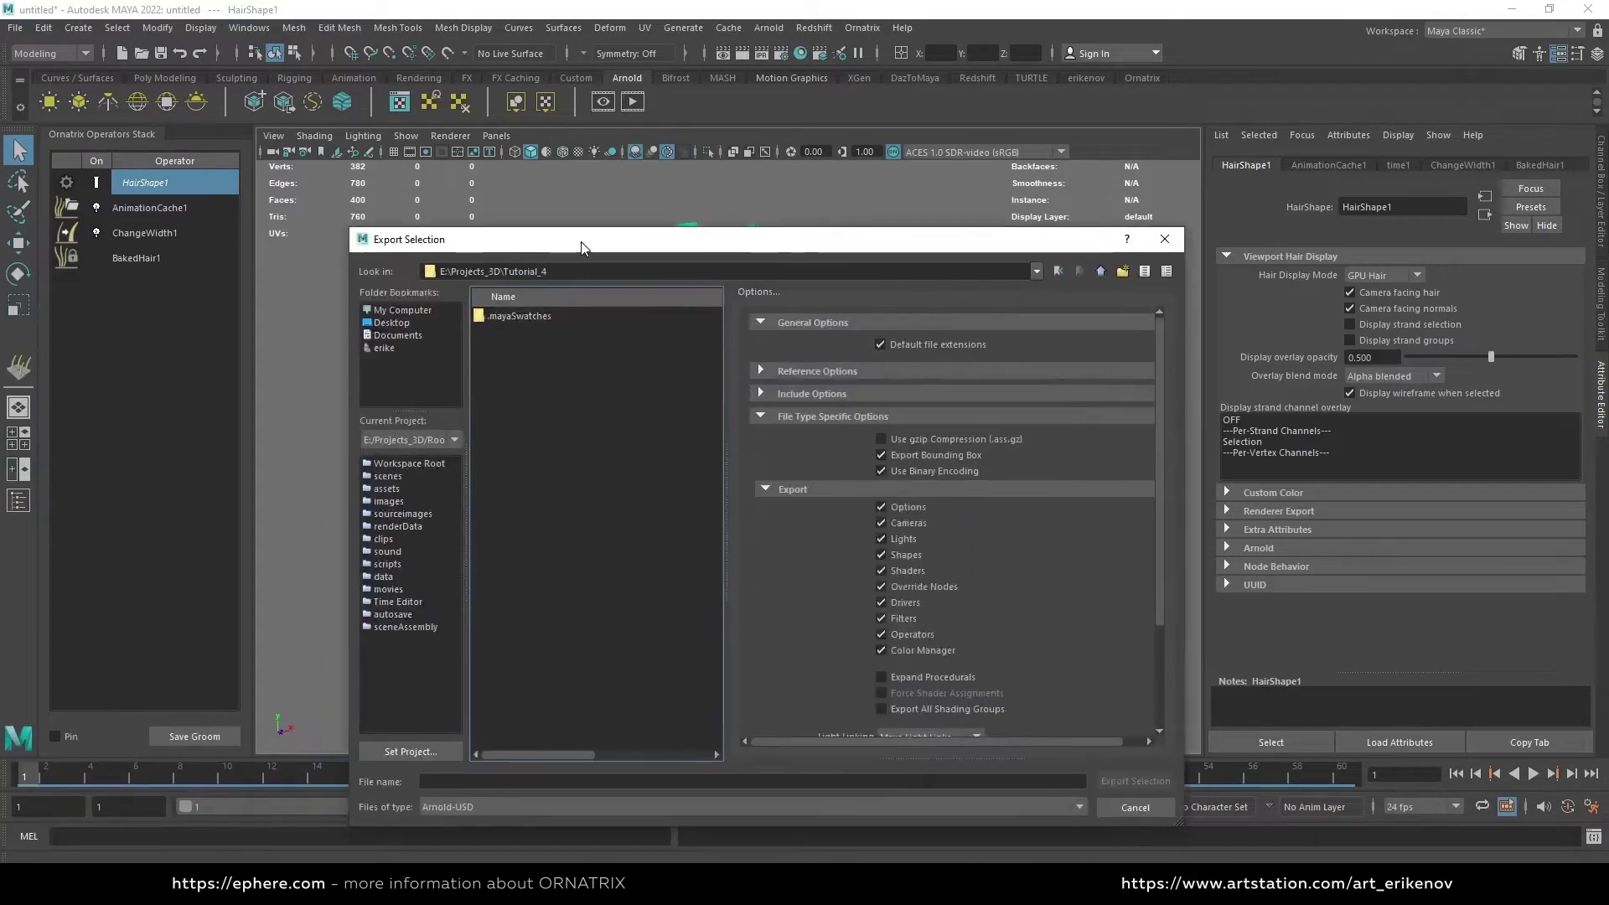
# Name the file Test_dynamic, set the sequence to frames 1–60, and export
pyautogui.moveTo(1184, 823); pyautogui.dragTo(1400, 784)
pyautogui.click(471, 740)
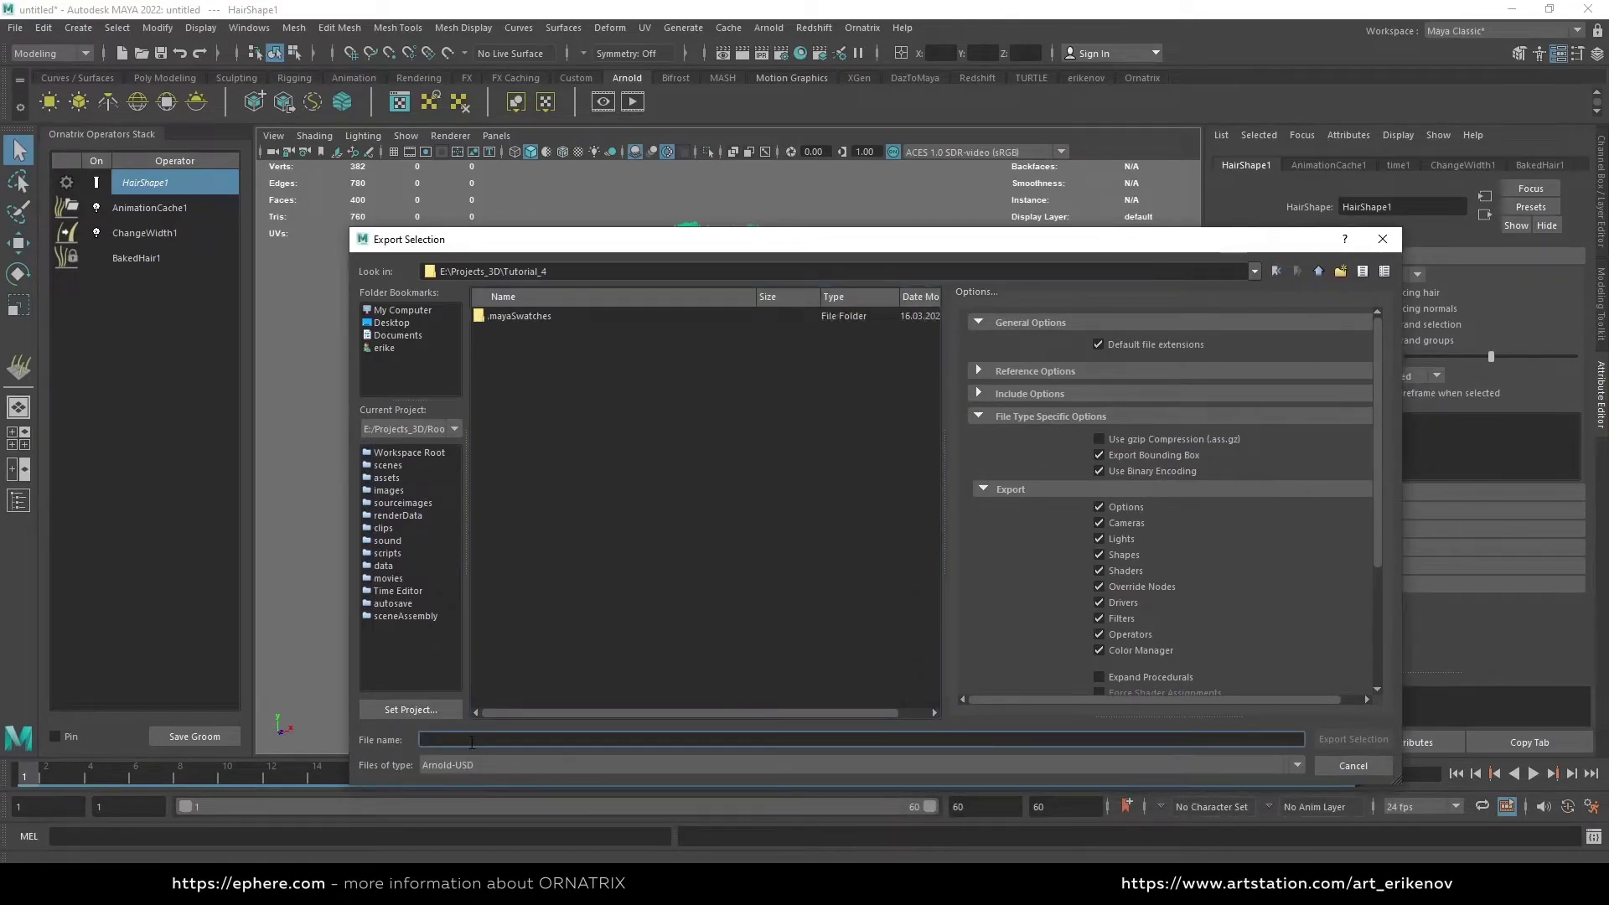
pyautogui.write('Test_dynamic')
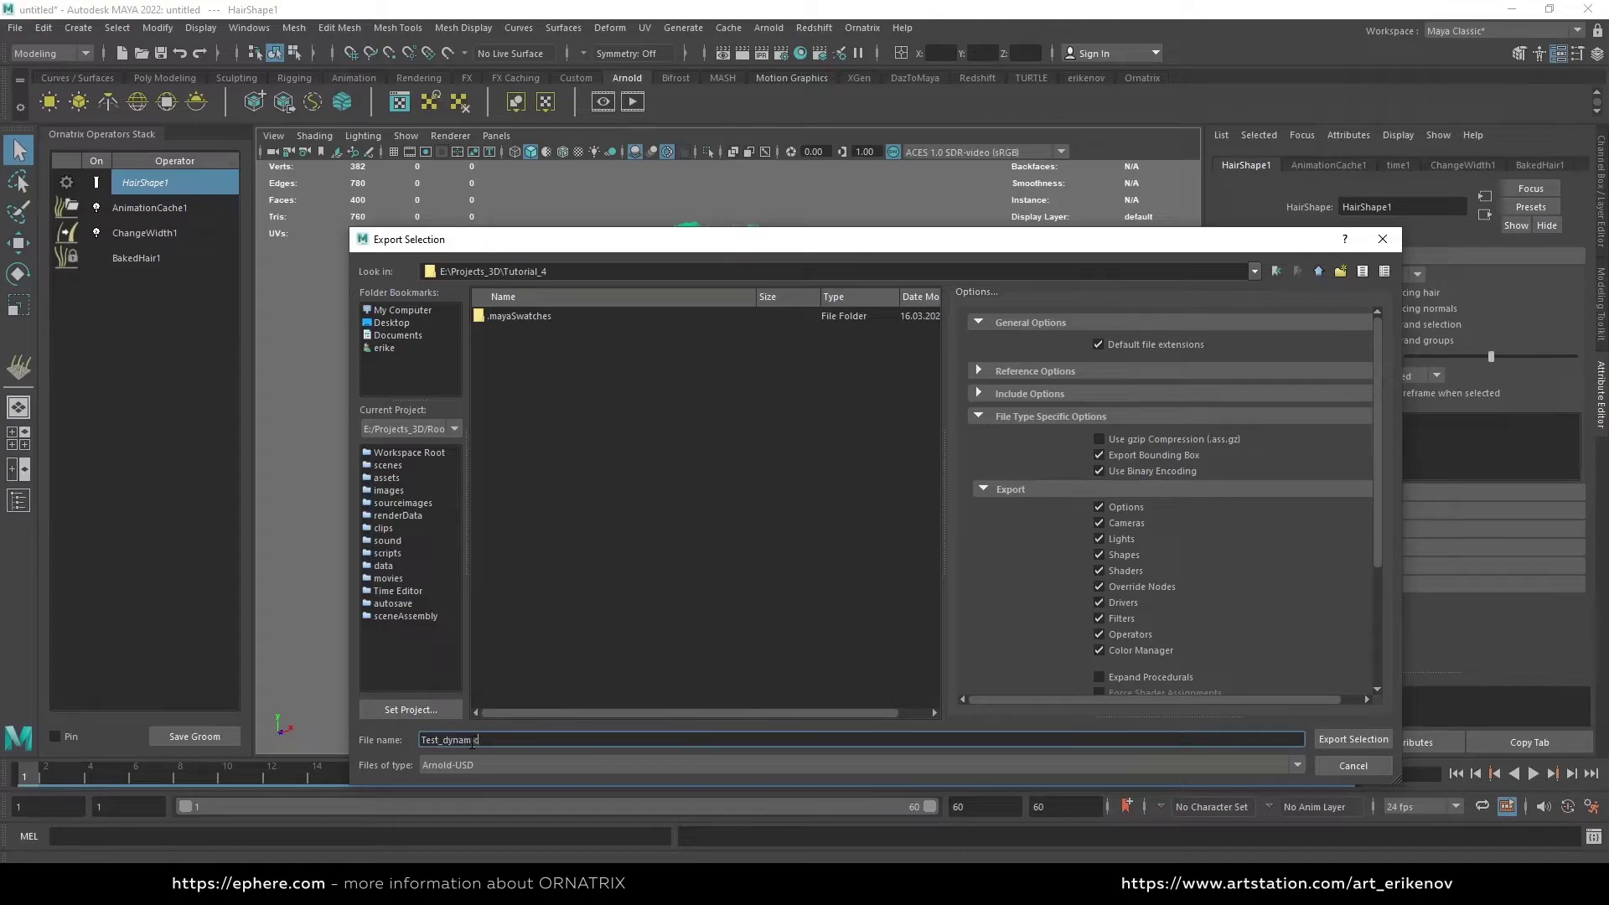
pyautogui.scroll(-5, 1038, 536)
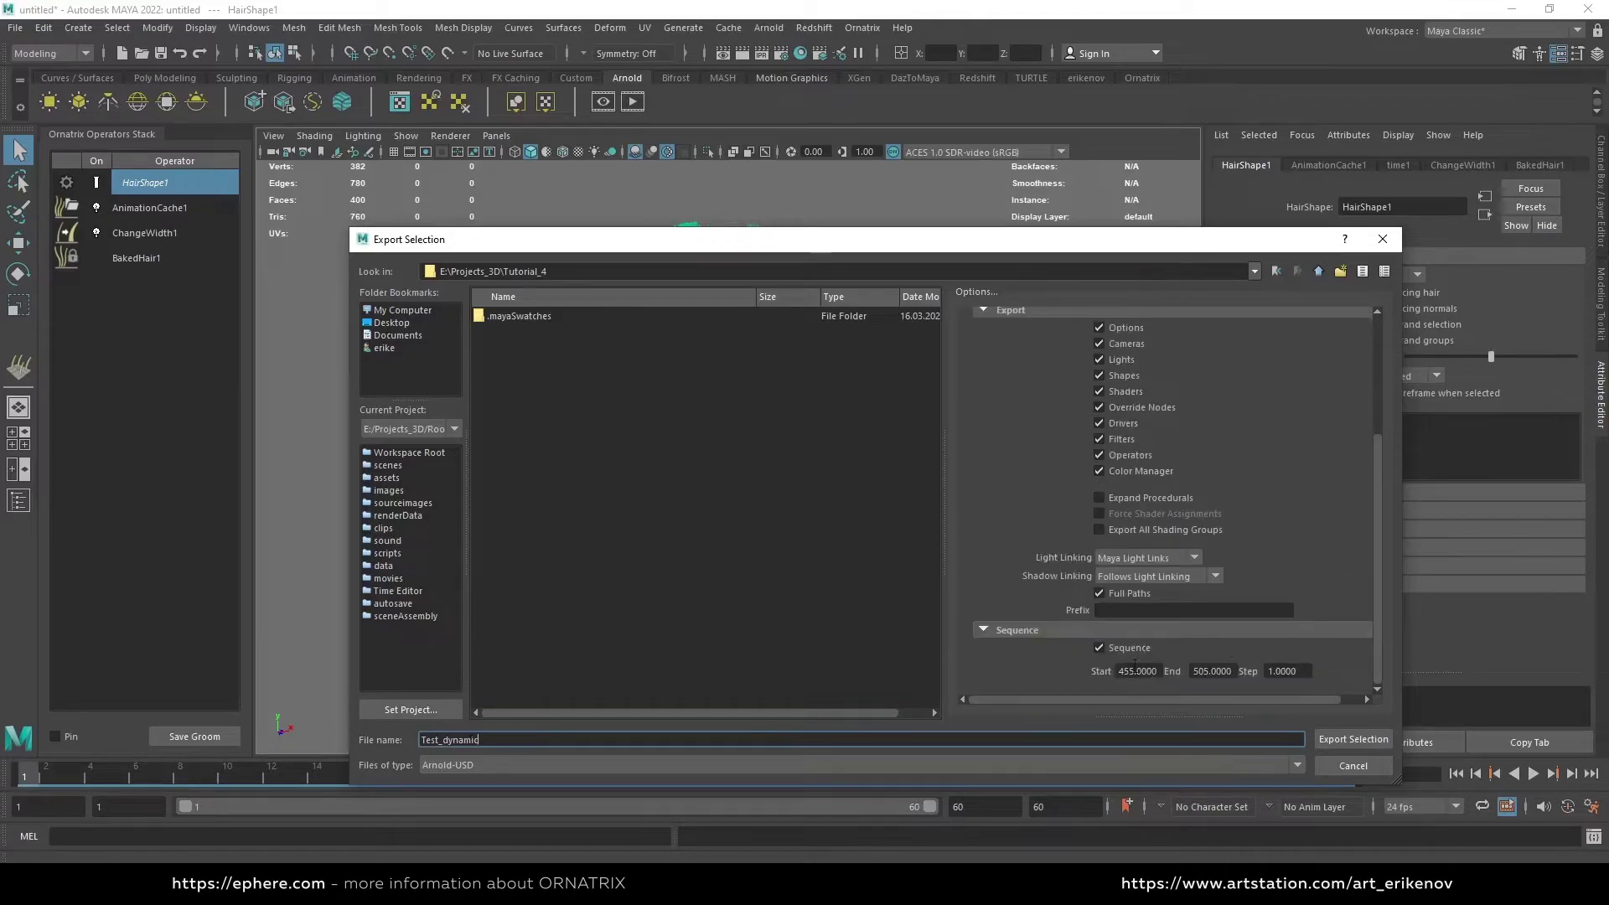
pyautogui.moveTo(1135, 676); pyautogui.dragTo(1063, 673)
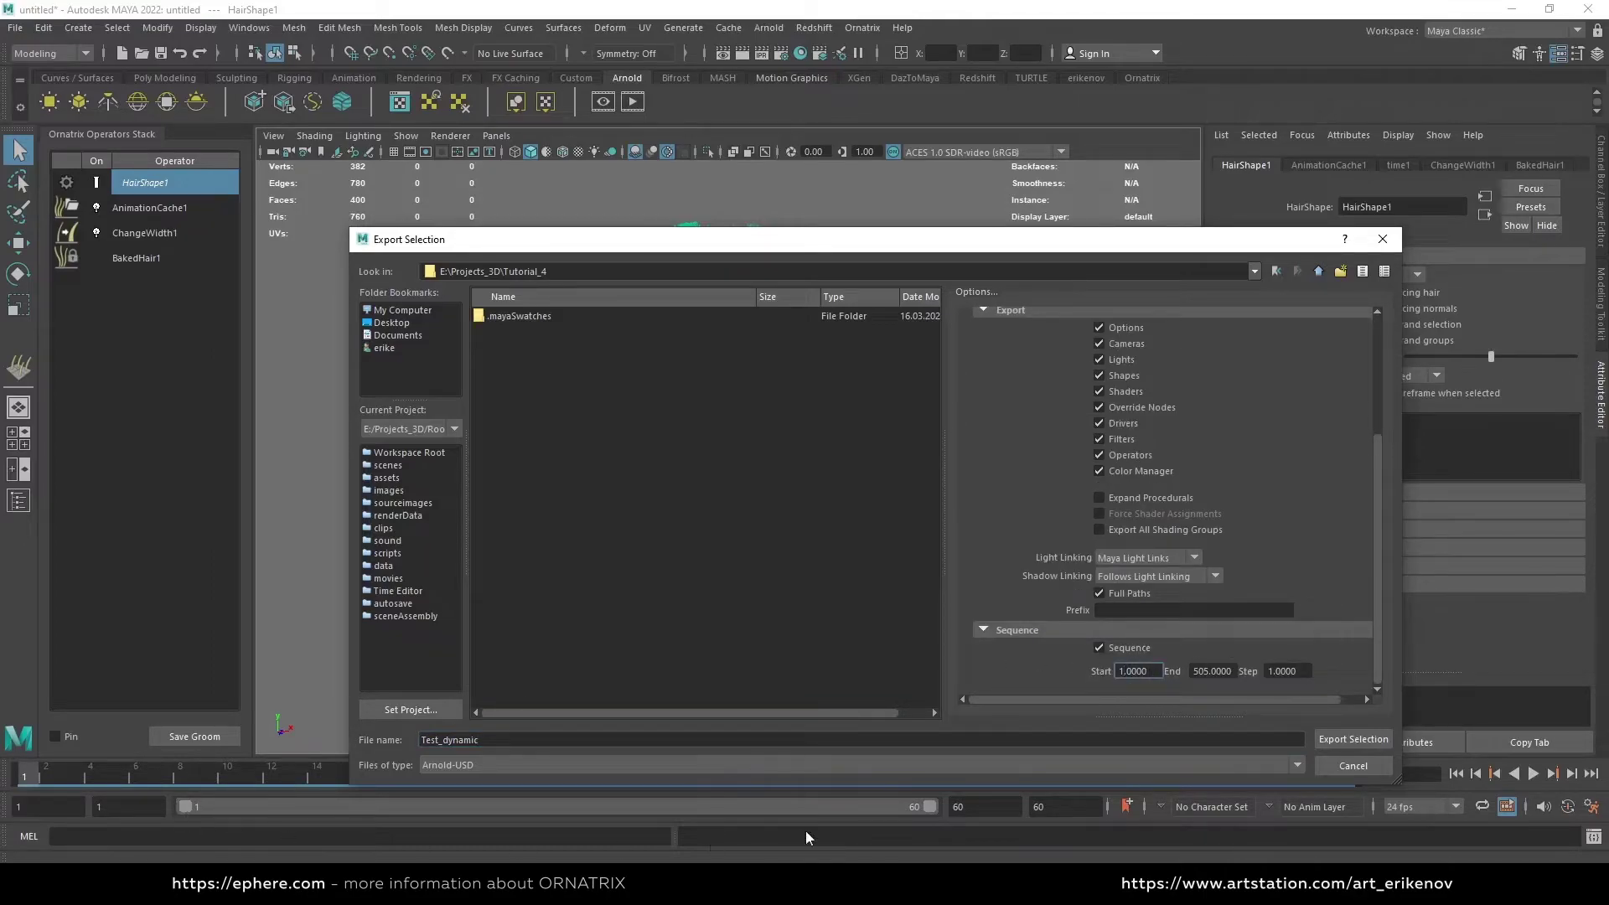
pyautogui.moveTo(1209, 672); pyautogui.dragTo(1096, 675)
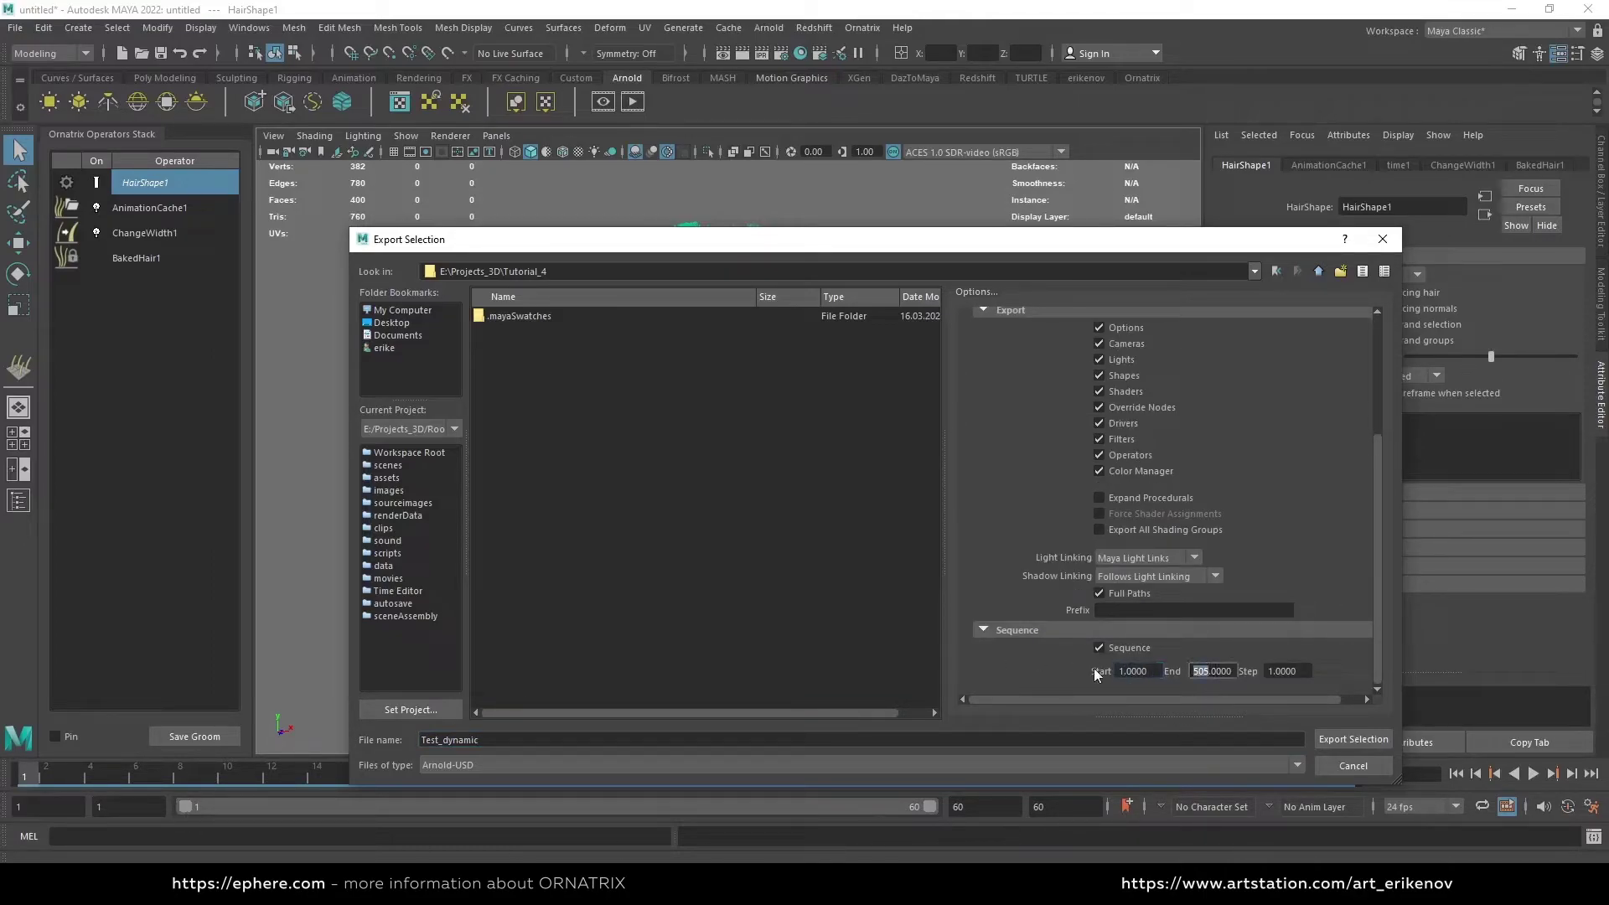
pyautogui.click(1365, 738)
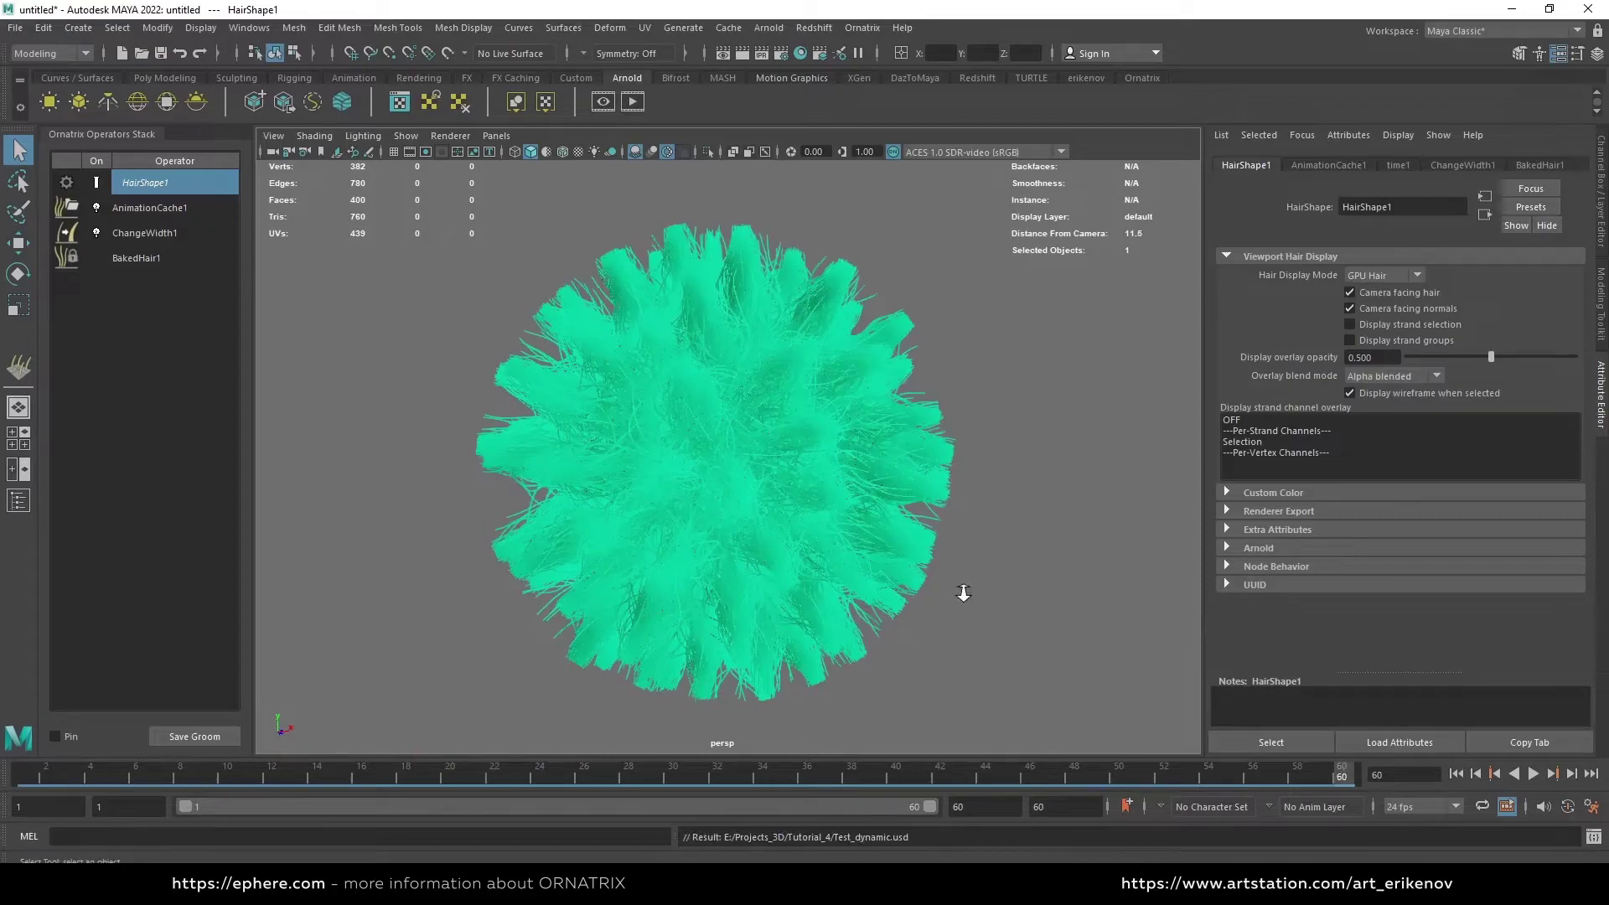
# Delete the original hair object transform1 in the Outliner
pyautogui.keyDown('alt'); pyautogui.moveTo(964, 593); pyautogui.dragTo(821, 557, button='right'); pyautogui.keyUp('alt')
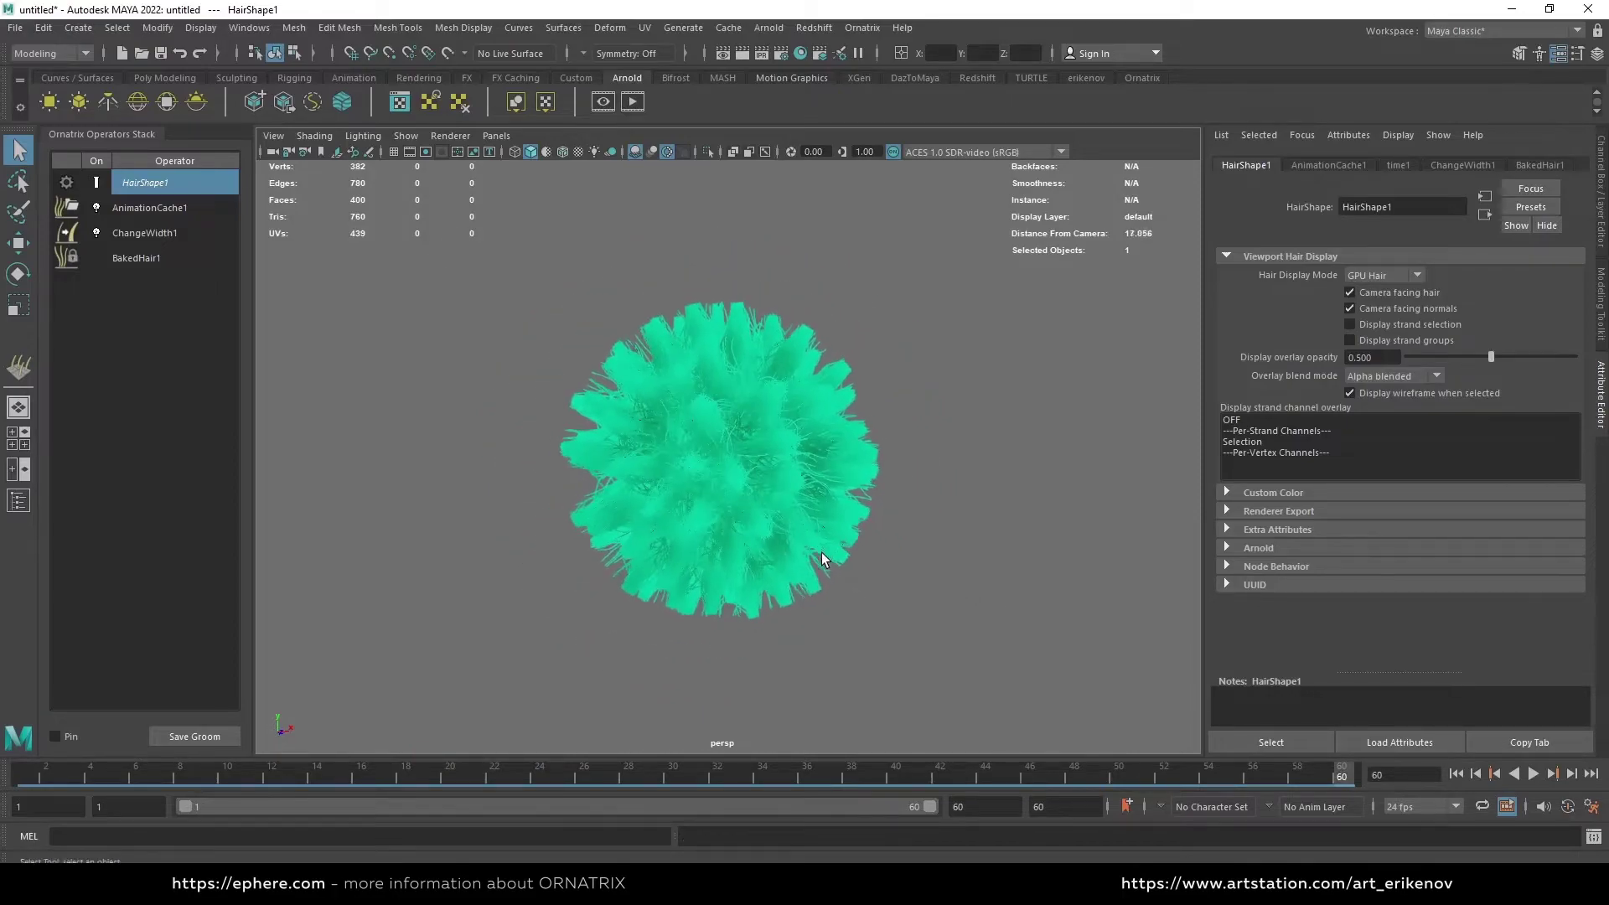
pyautogui.click(249, 27)
pyautogui.click(270, 205)
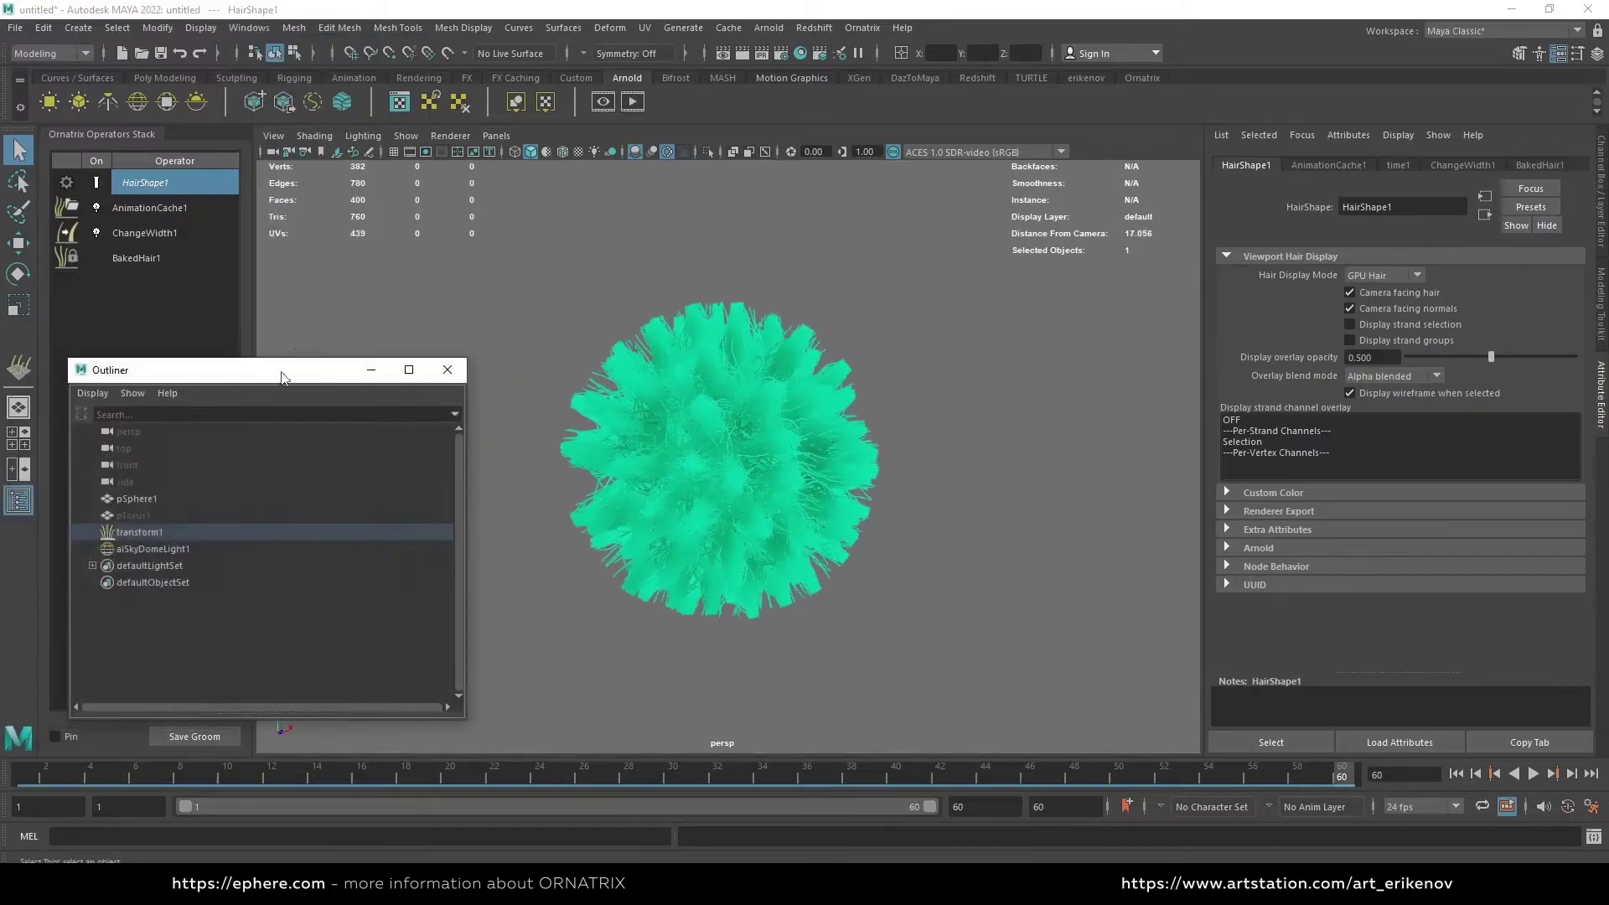
pyautogui.click(139, 533)
pyautogui.press('Delete')
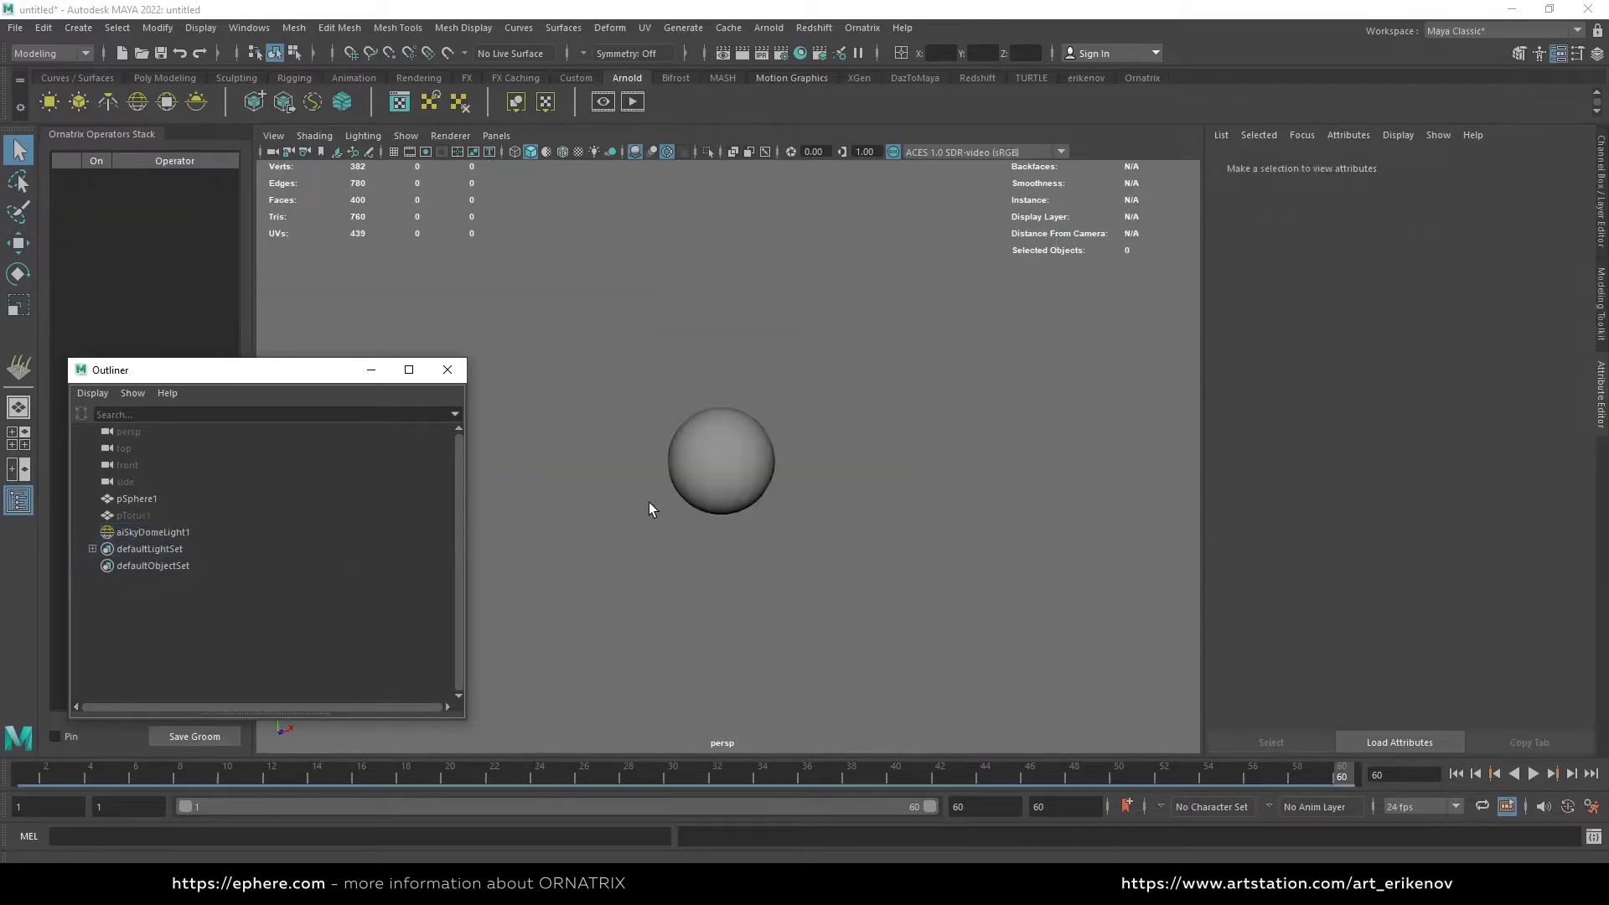
pyautogui.click(688, 466)
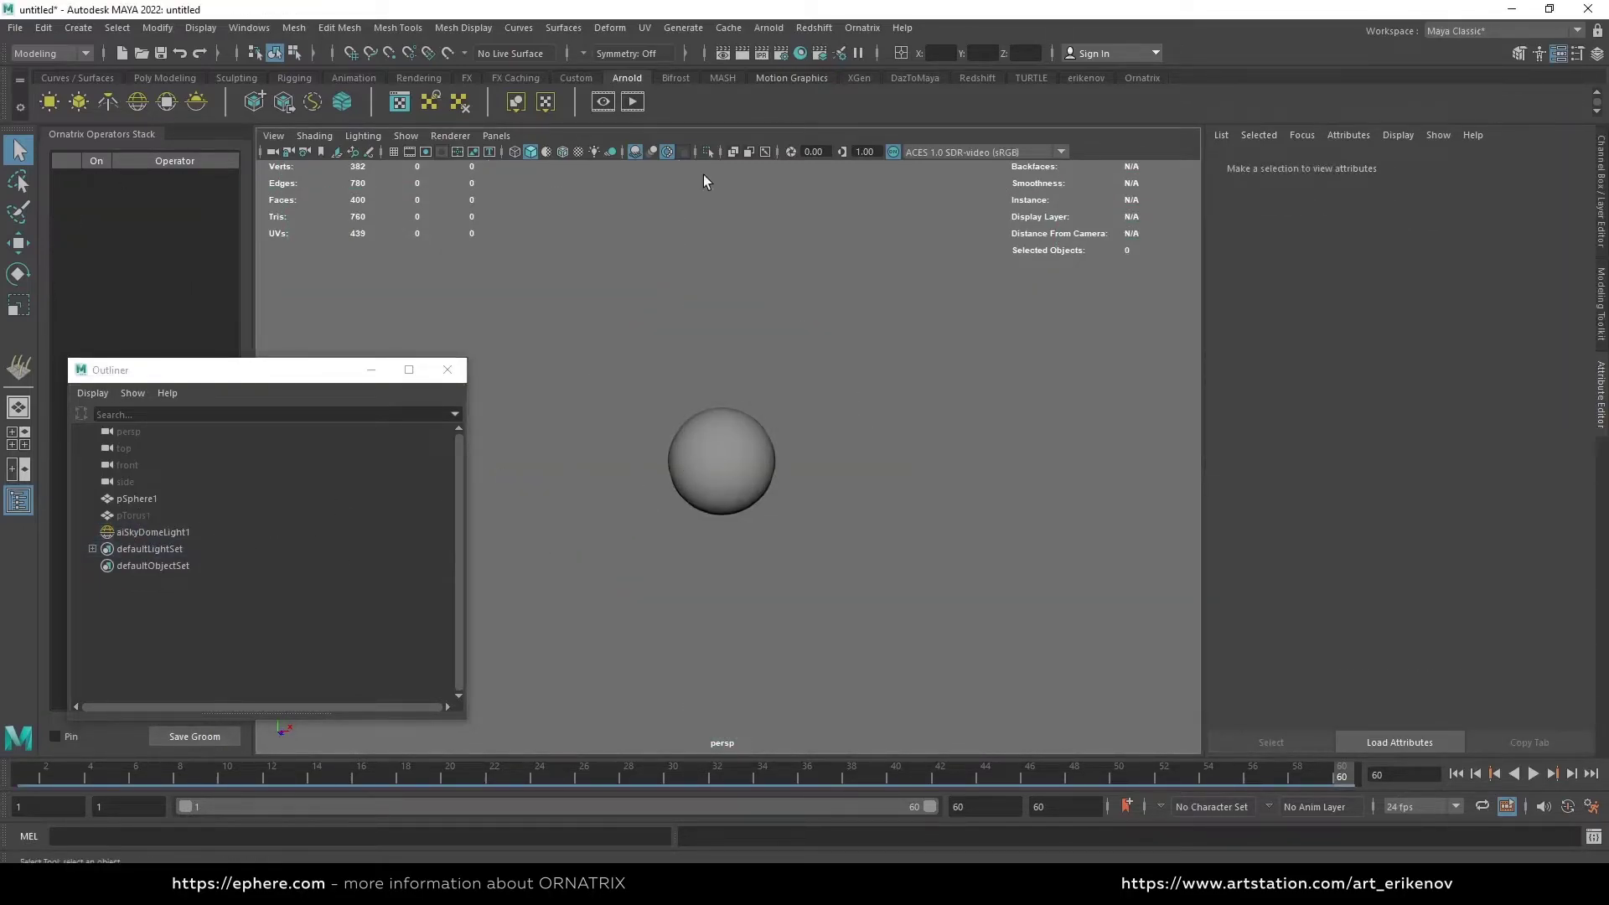
pyautogui.click(371, 370)
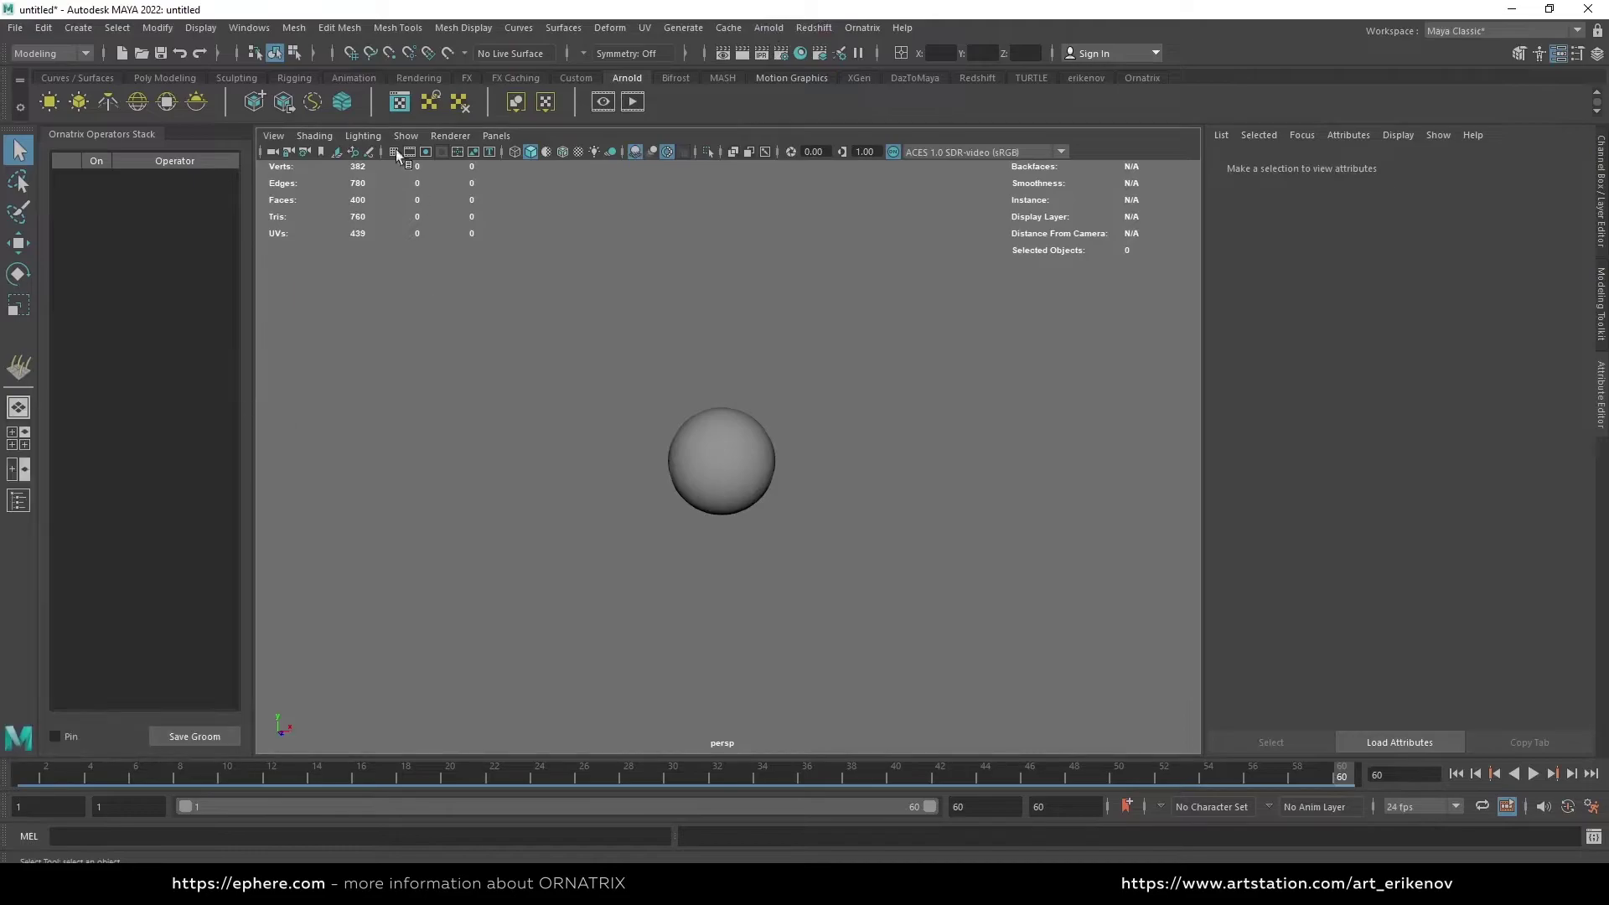
# Create an Arnold StandIn loaded with Test_dynamic.usd and check it in the Outliner
pyautogui.click(254, 102)
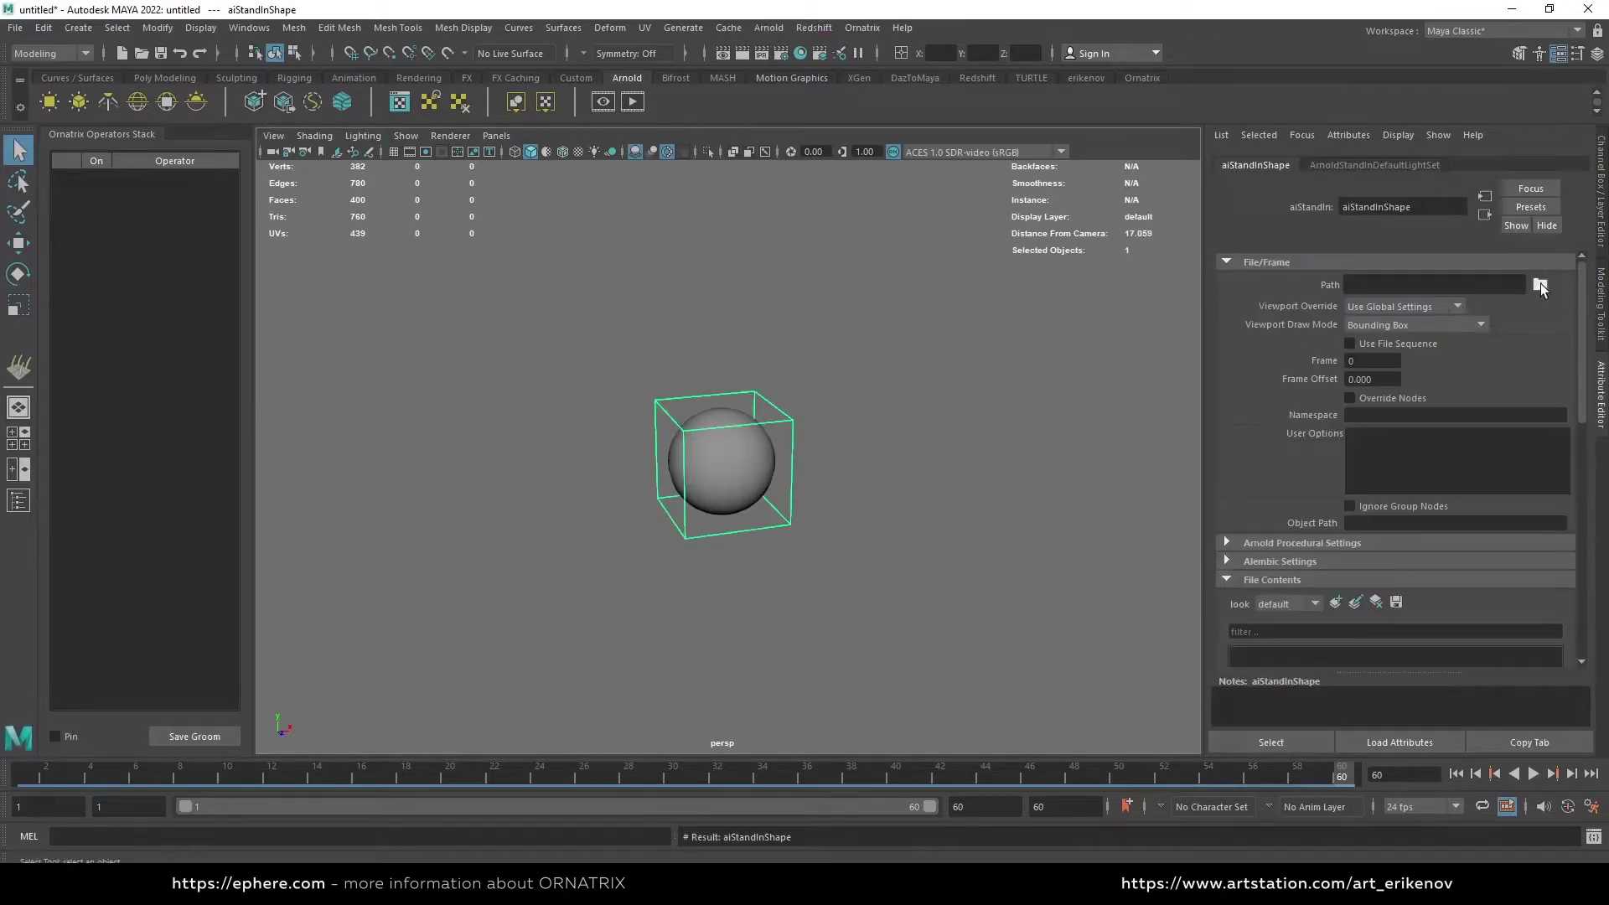
pyautogui.click(1541, 285)
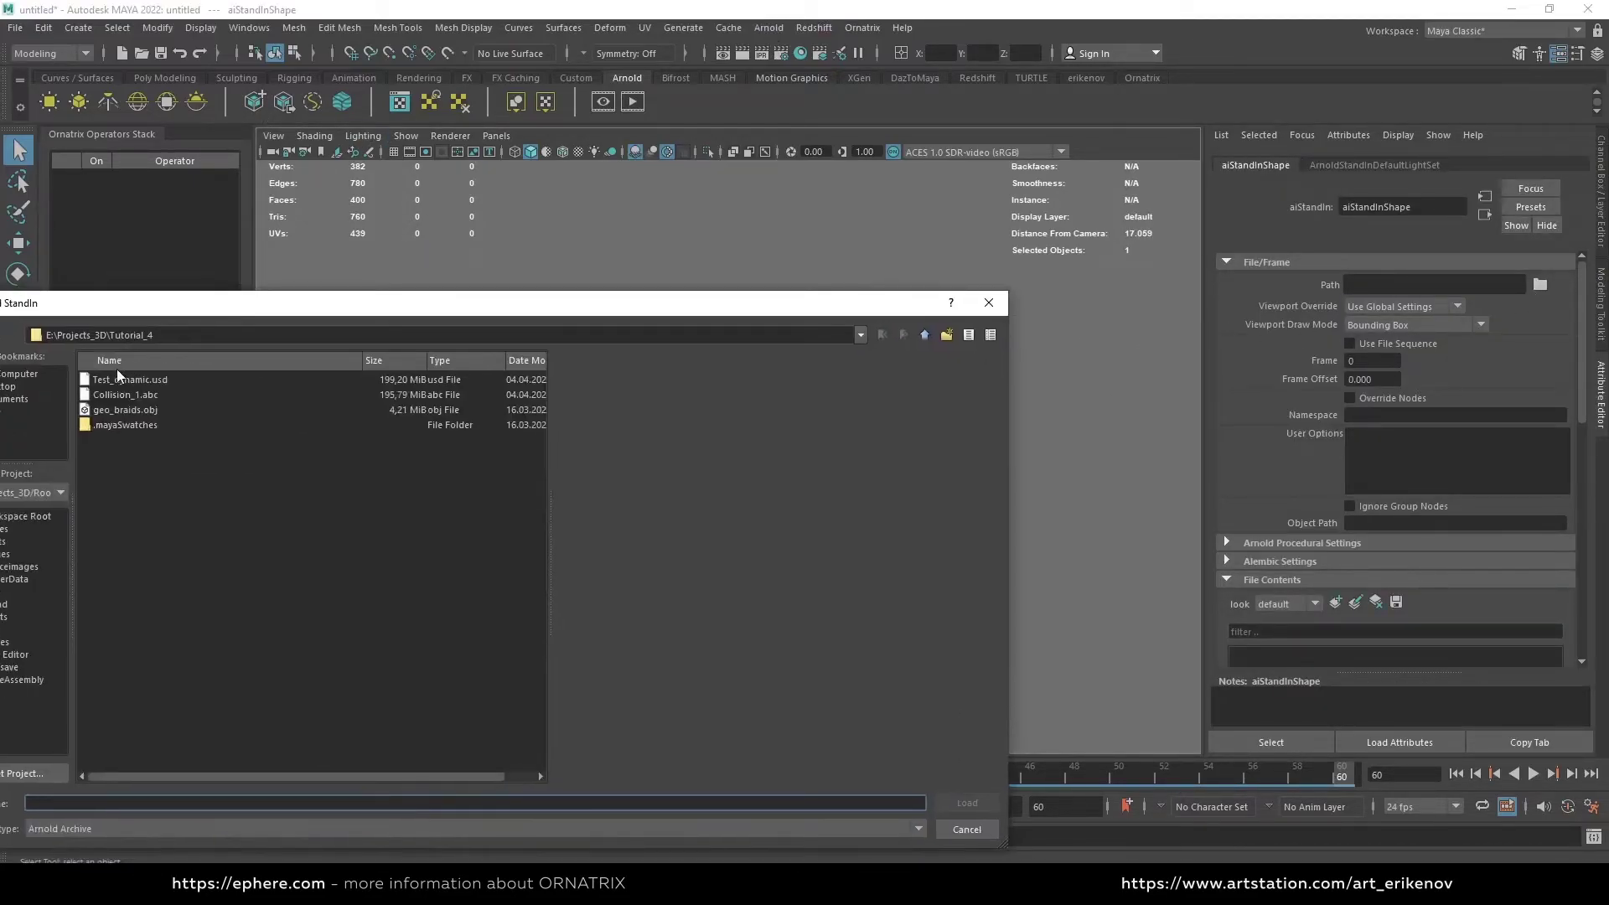
pyautogui.click(119, 380)
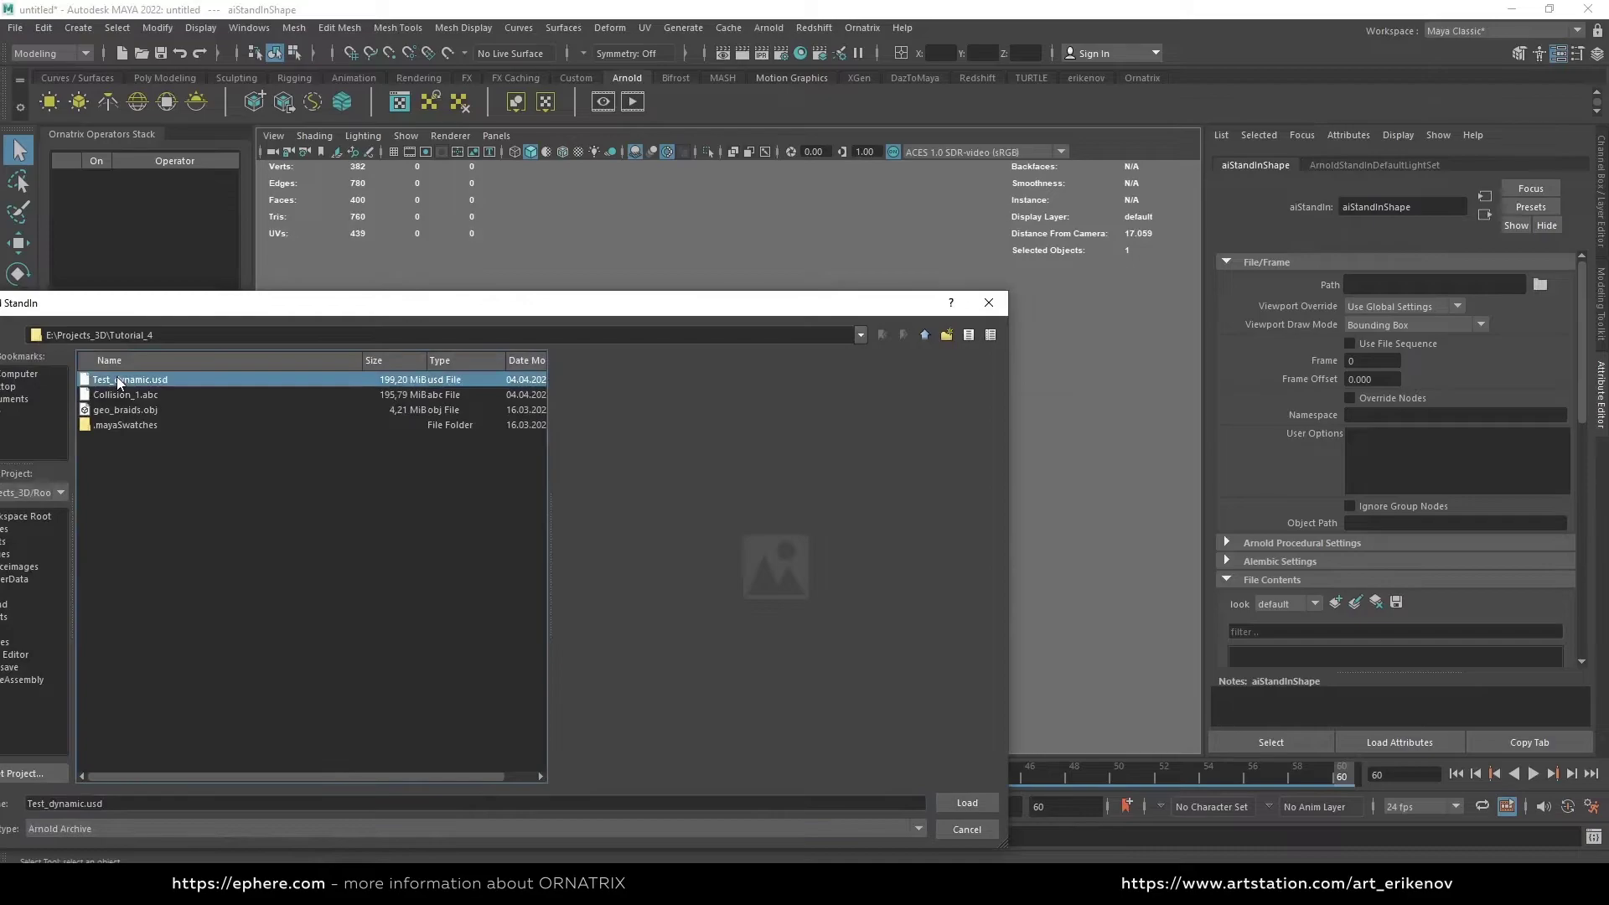
pyautogui.click(957, 800)
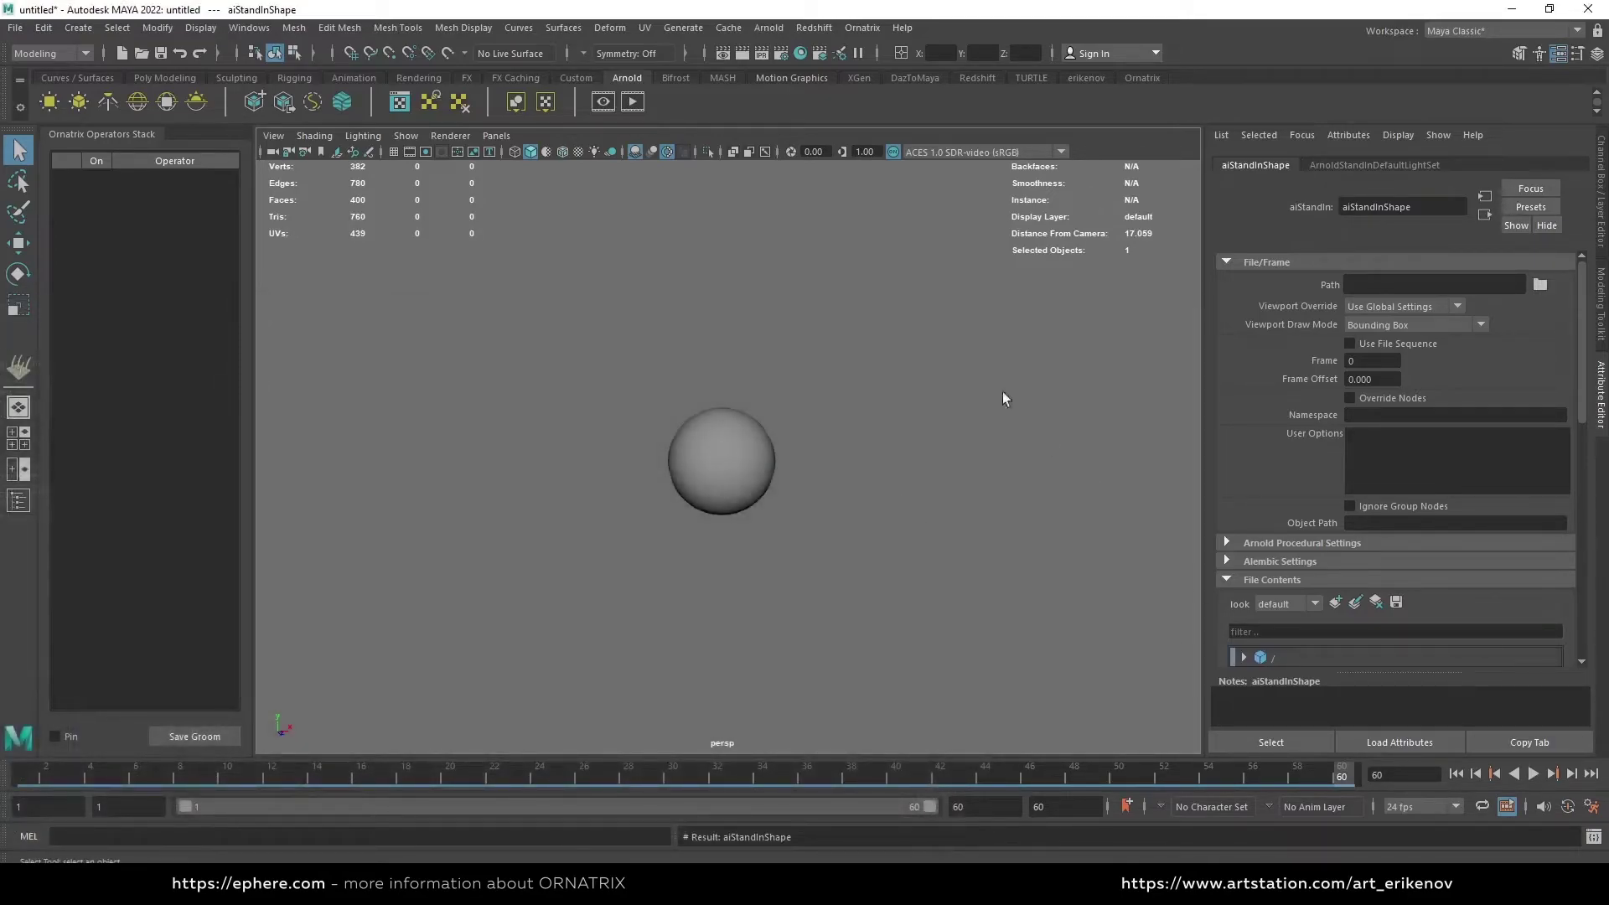
pyautogui.click(249, 28)
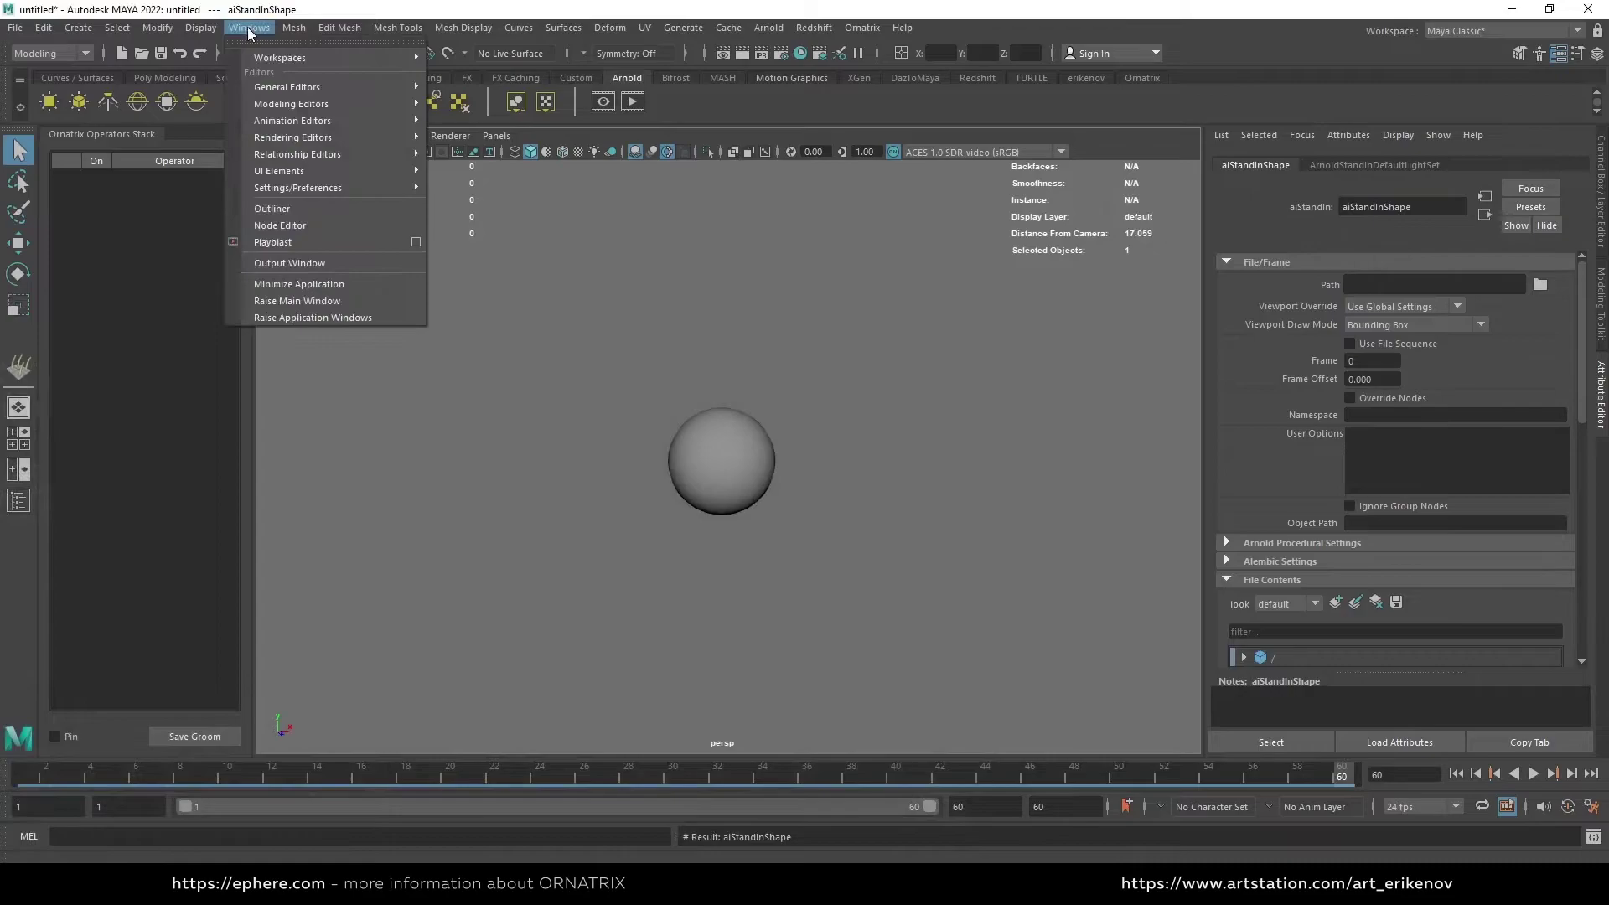
pyautogui.click(277, 206)
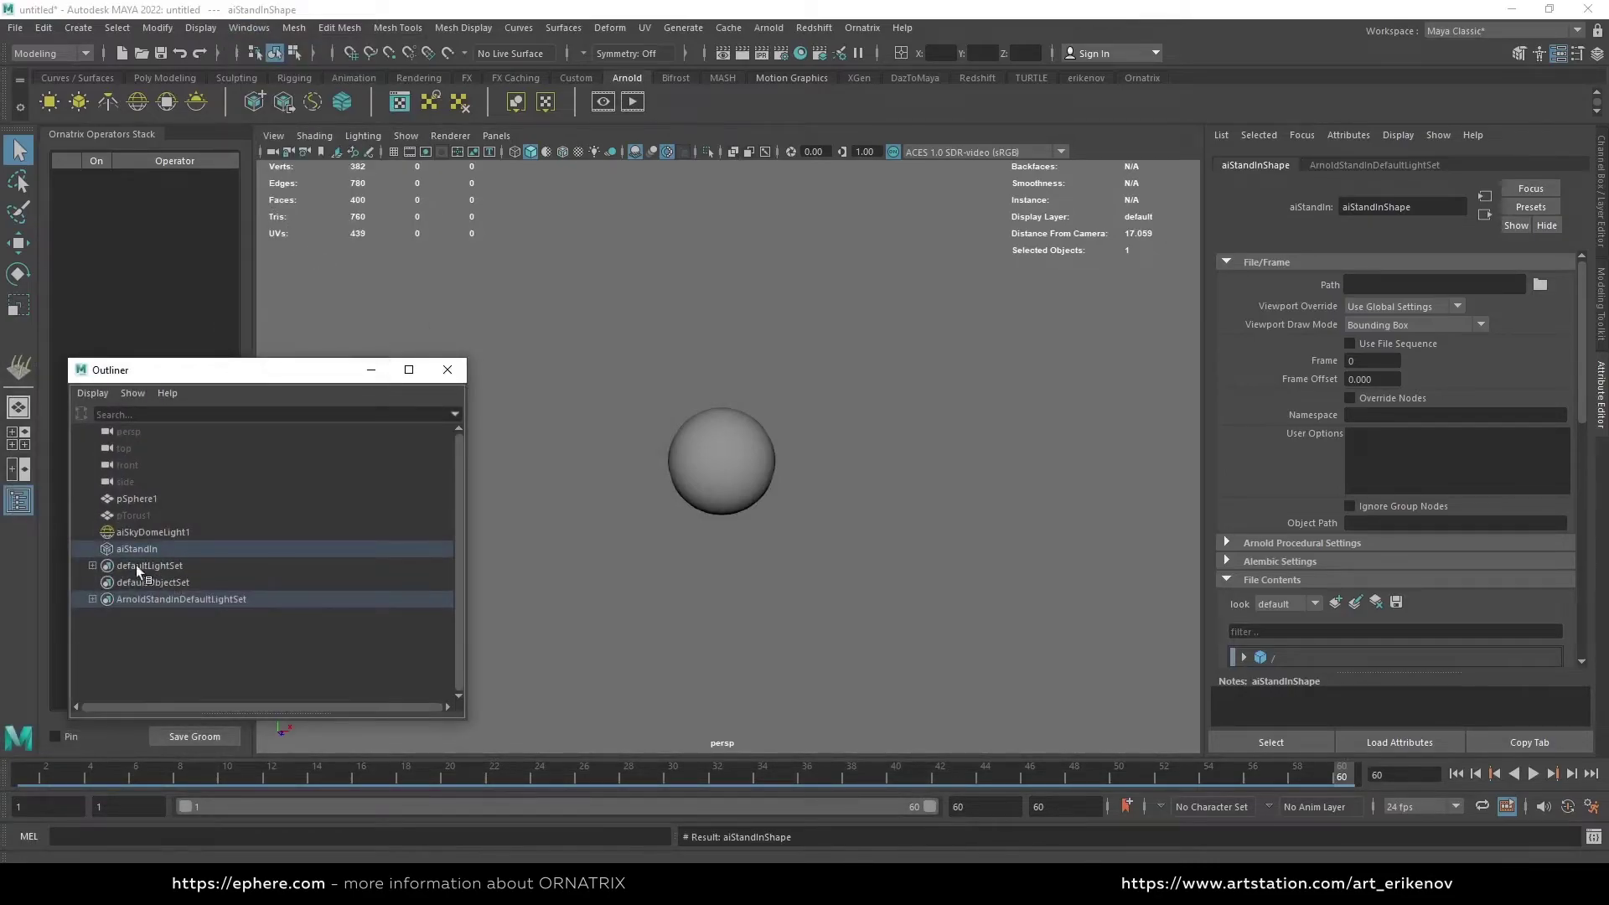
pyautogui.click(373, 368)
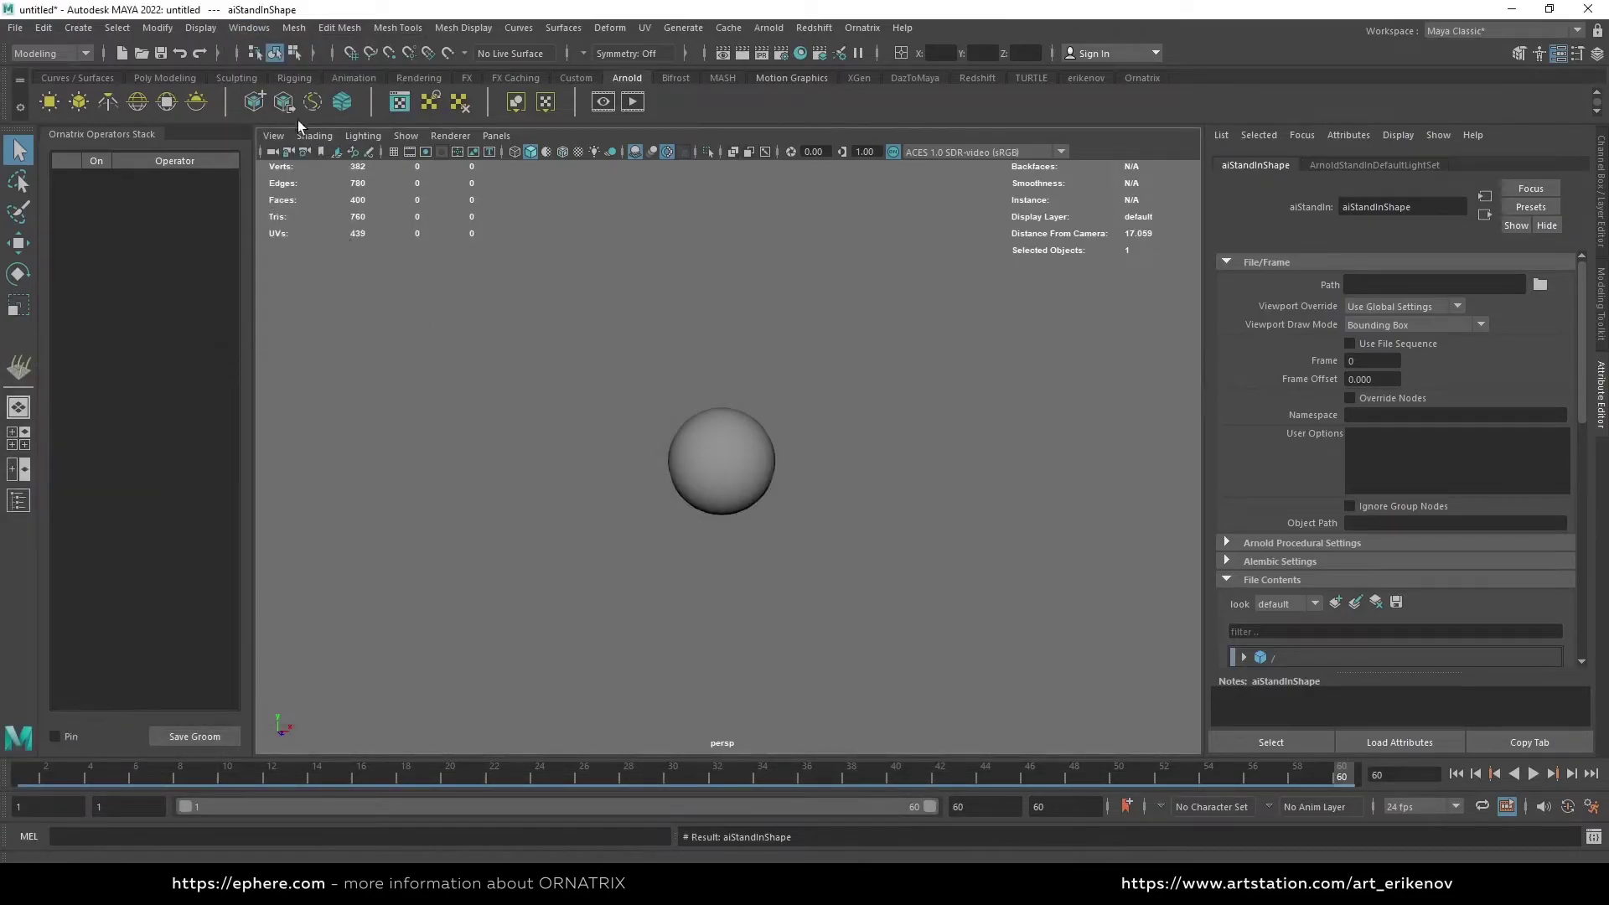
# Start an Arnold interactive render framed closer on the sphere
pyautogui.click(632, 101)
pyautogui.keyDown('alt'); pyautogui.moveTo(685, 475); pyautogui.dragTo(687, 479); pyautogui.keyUp('alt')
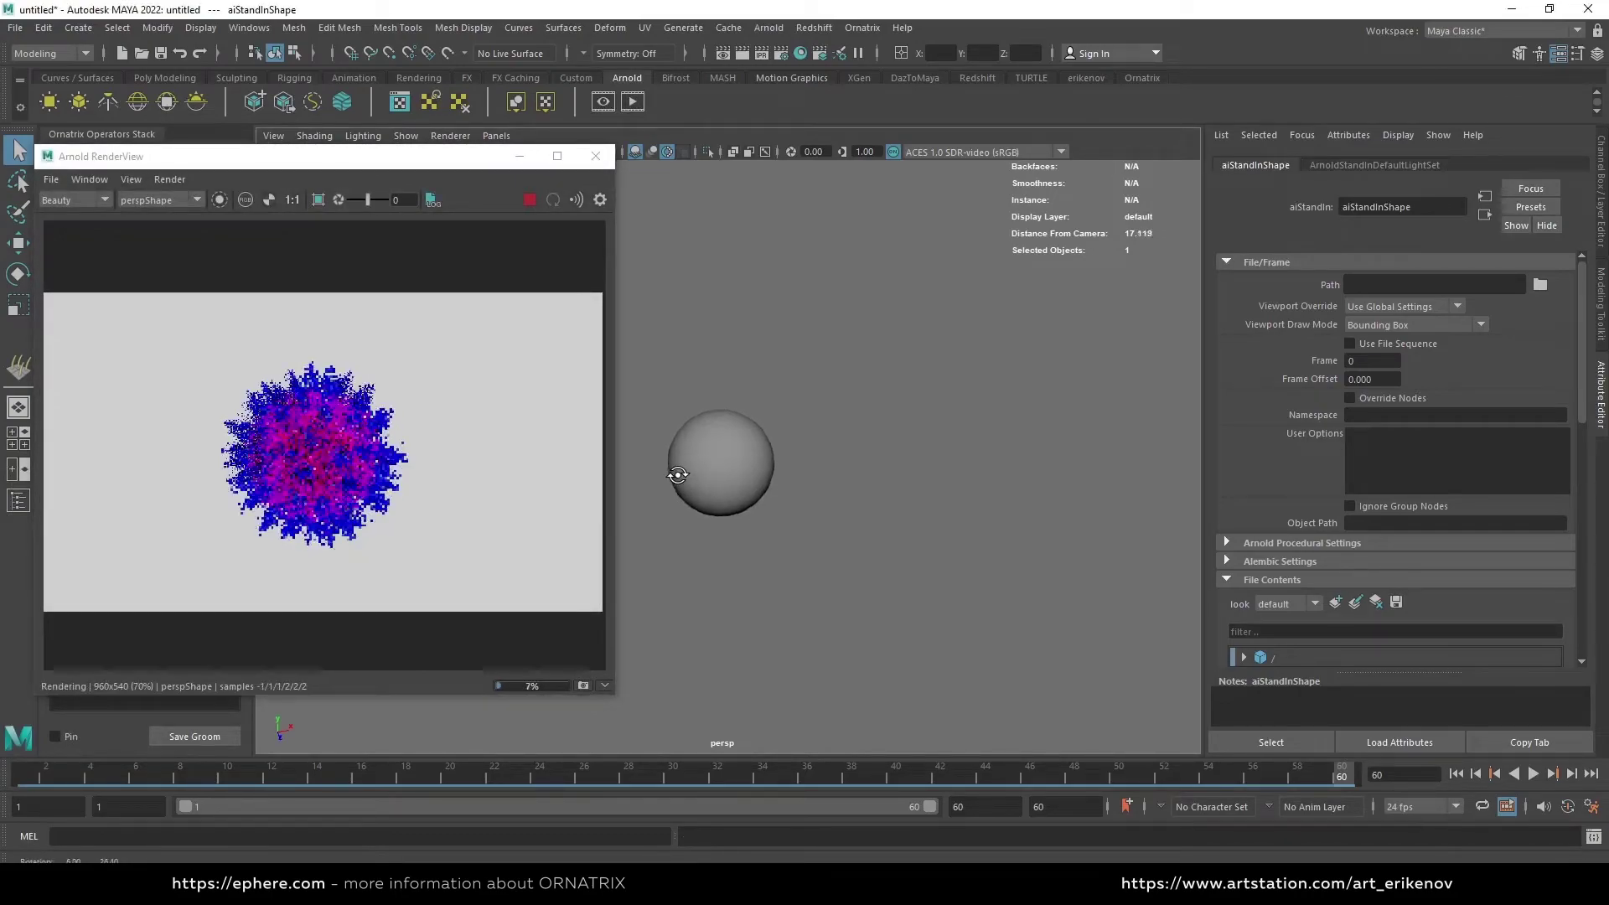
pyautogui.keyDown('alt'); pyautogui.moveTo(675, 467); pyautogui.dragTo(838, 520, button='right'); pyautogui.keyUp('alt')
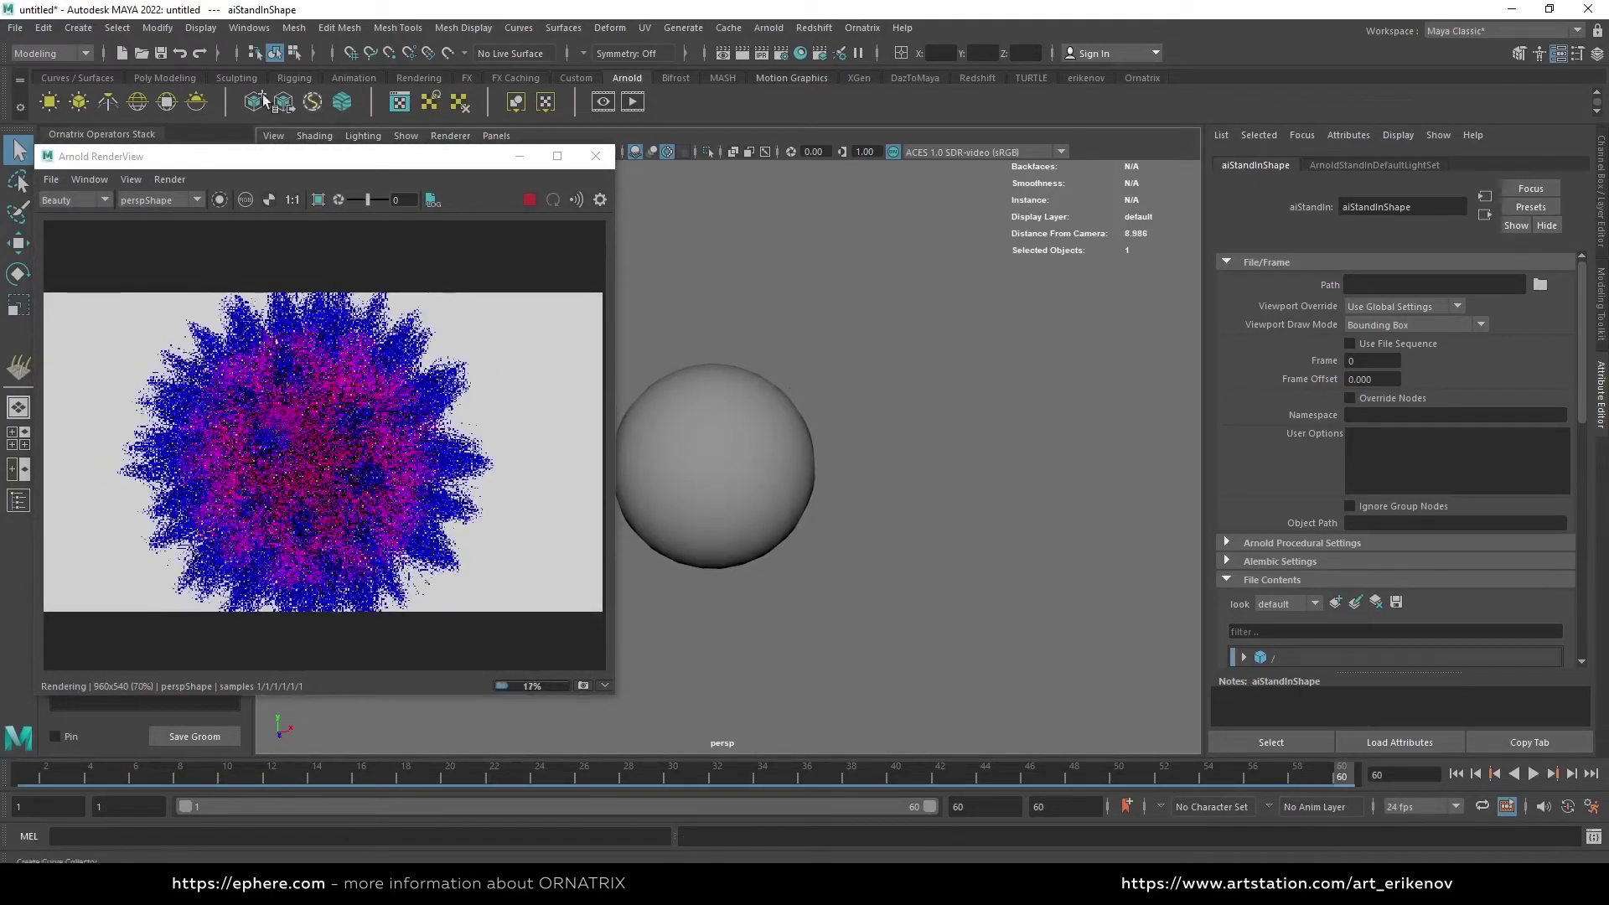
# Hide and then unhide the aiStandIn from the Outliner to compare renders
pyautogui.click(249, 27)
pyautogui.click(260, 203)
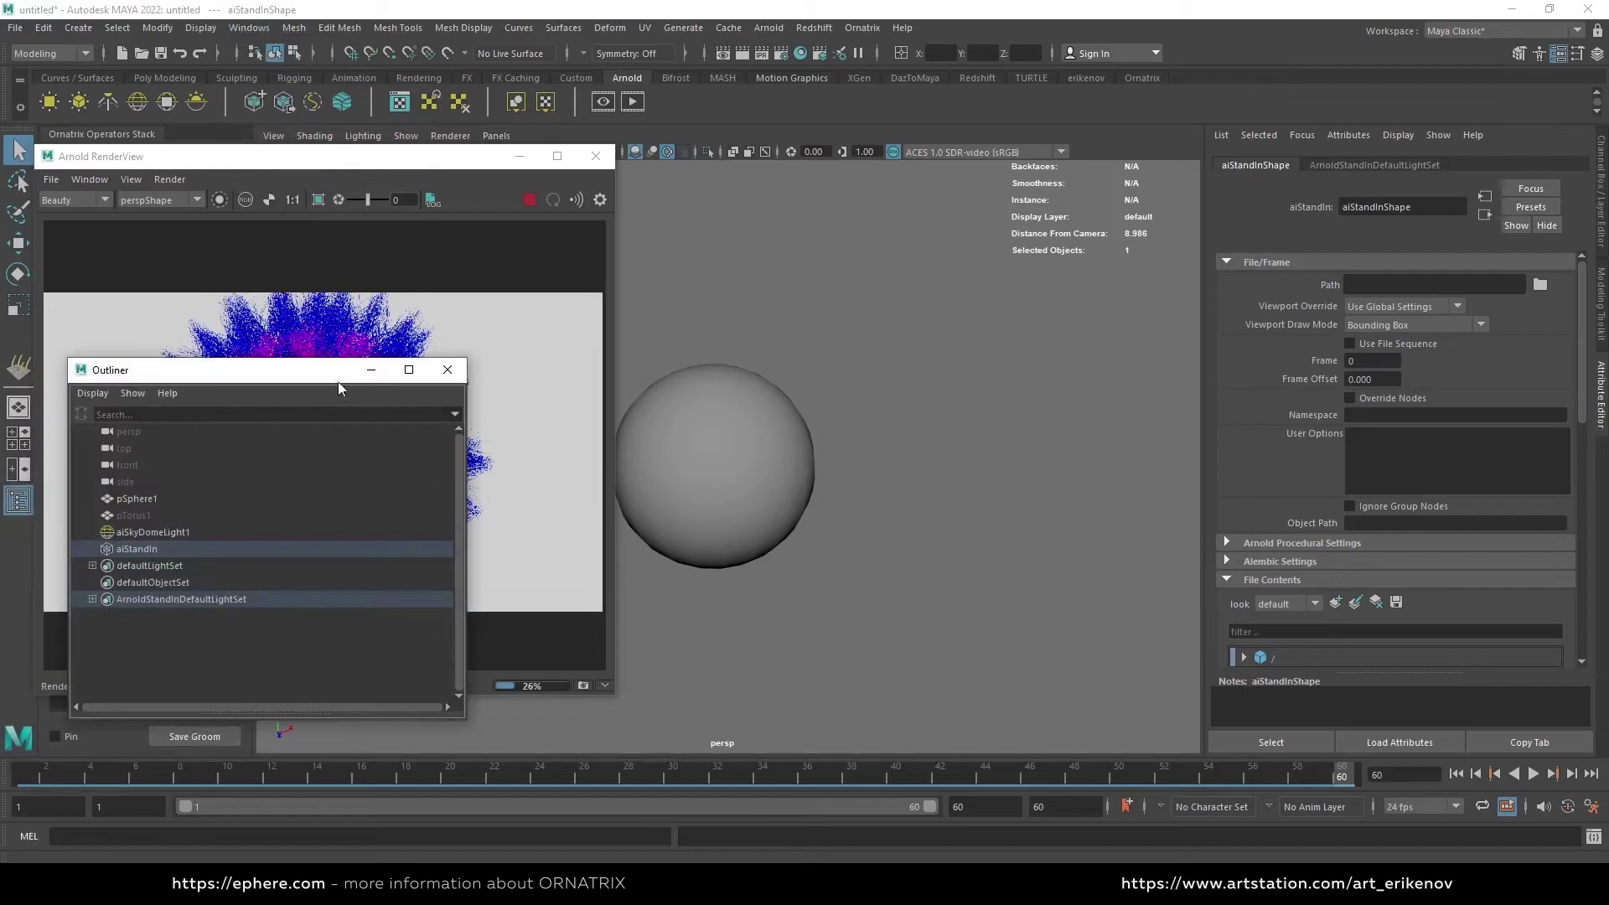
pyautogui.click(839, 549)
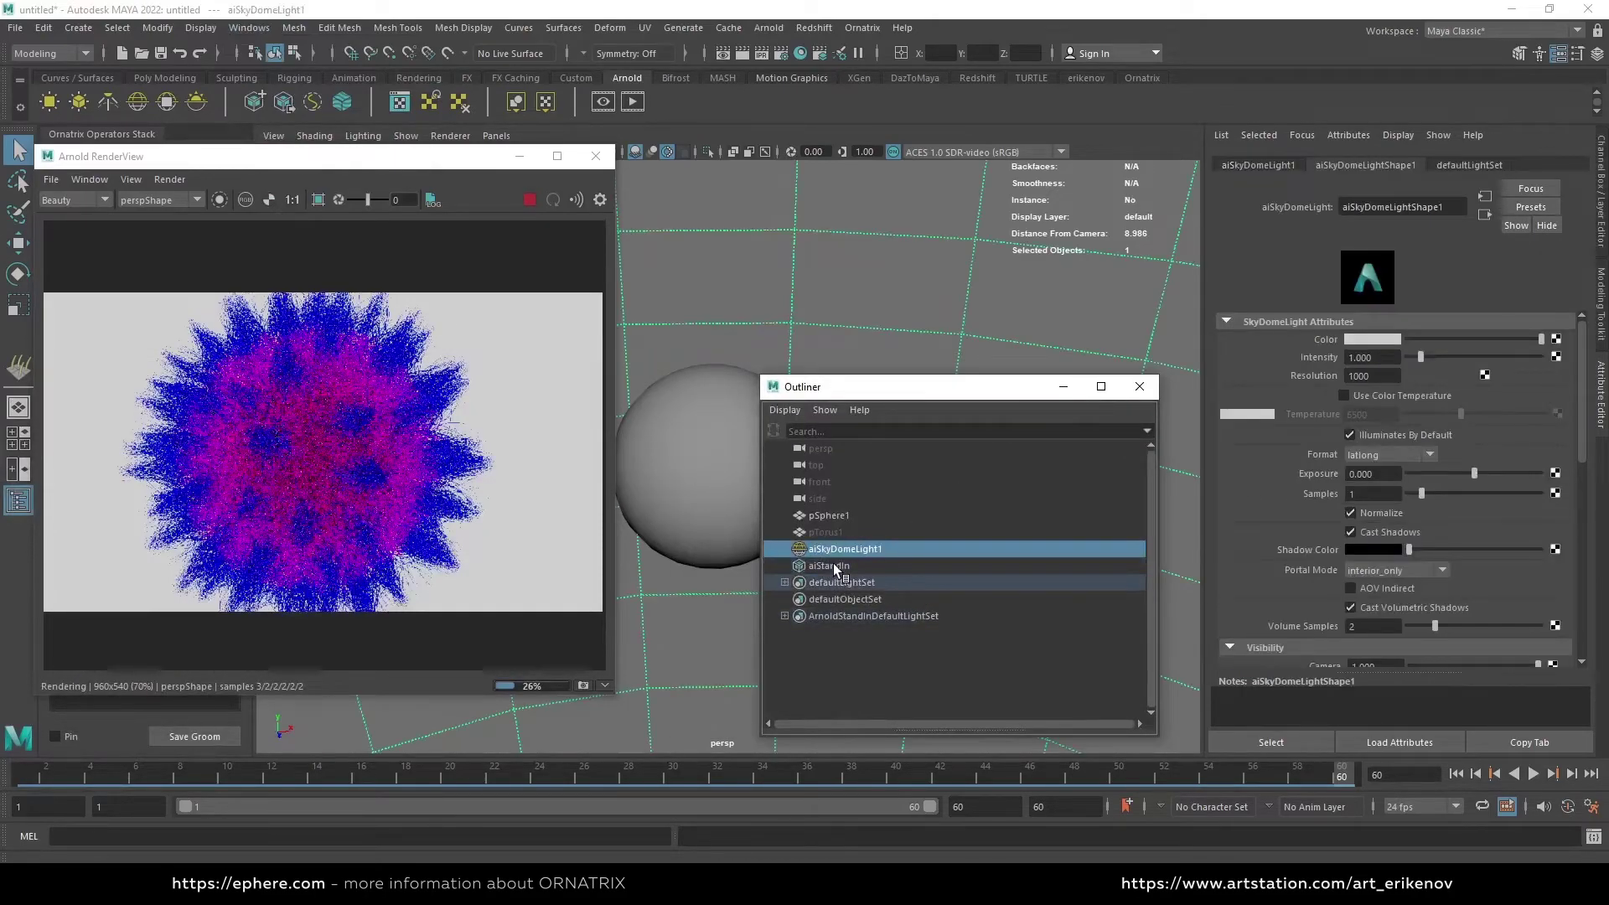
pyautogui.click(831, 567)
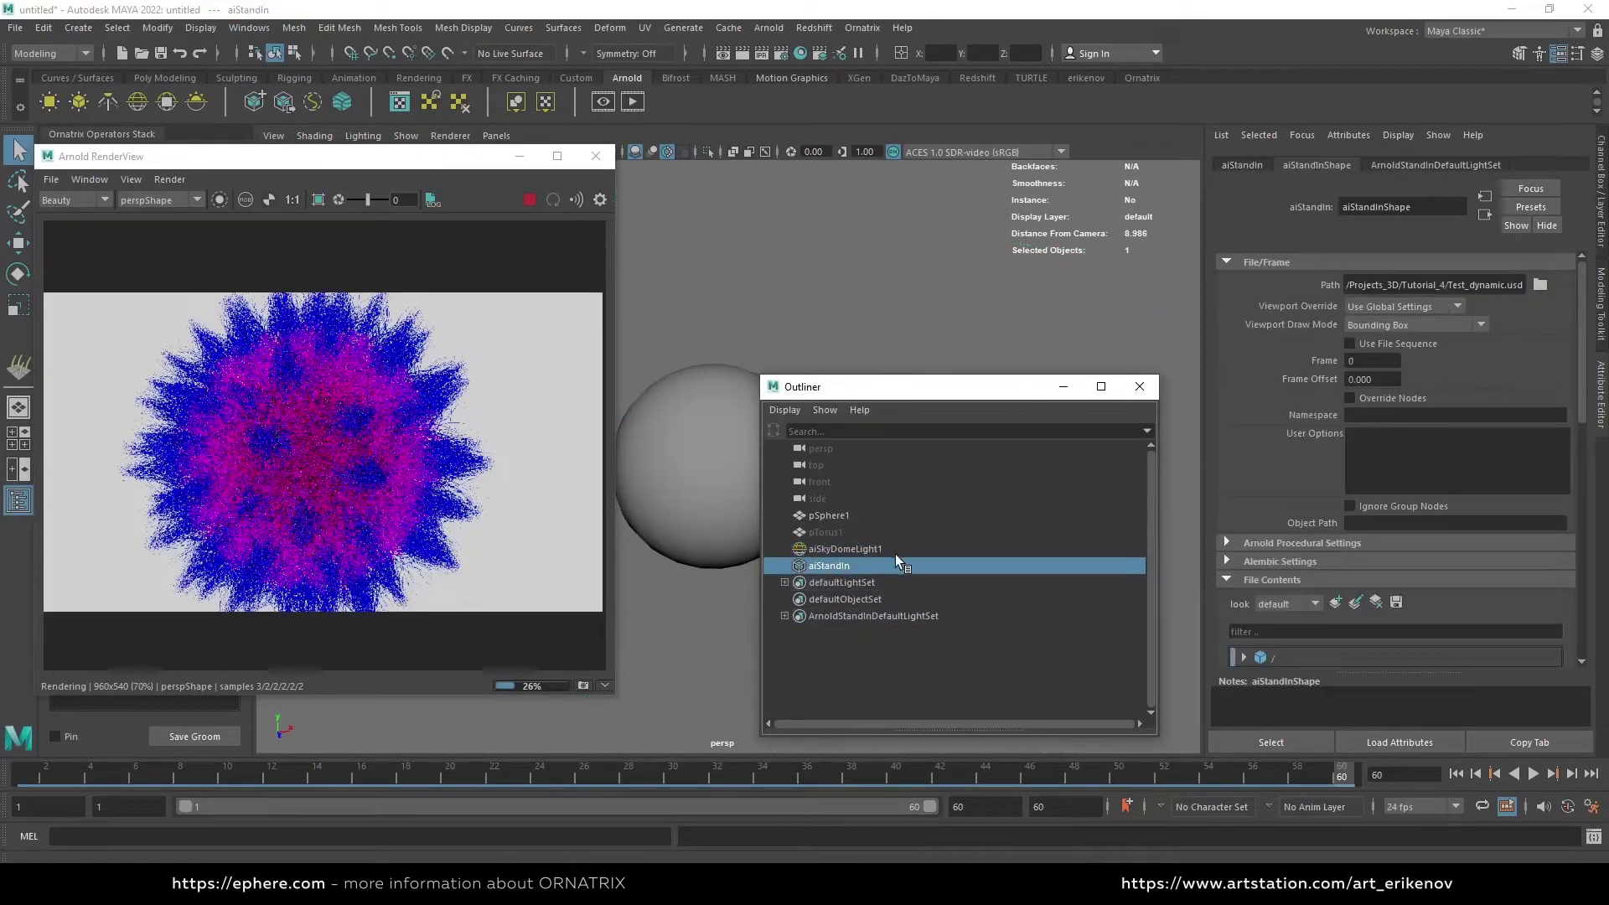
pyautogui.hotkey('ctrl', 'h')
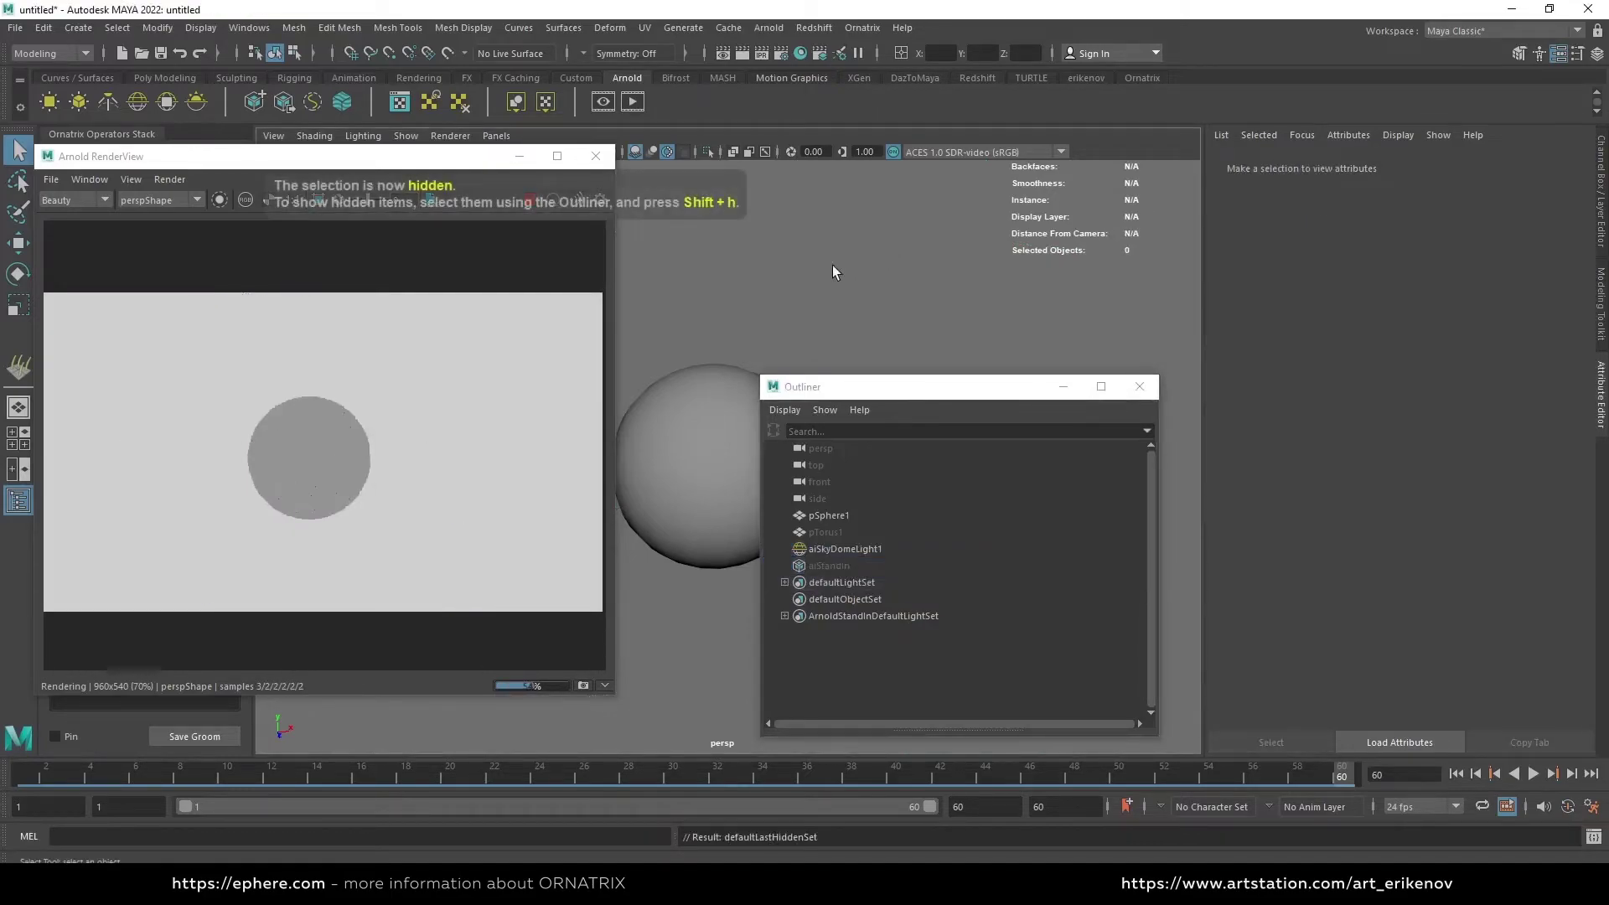
pyautogui.click(840, 564)
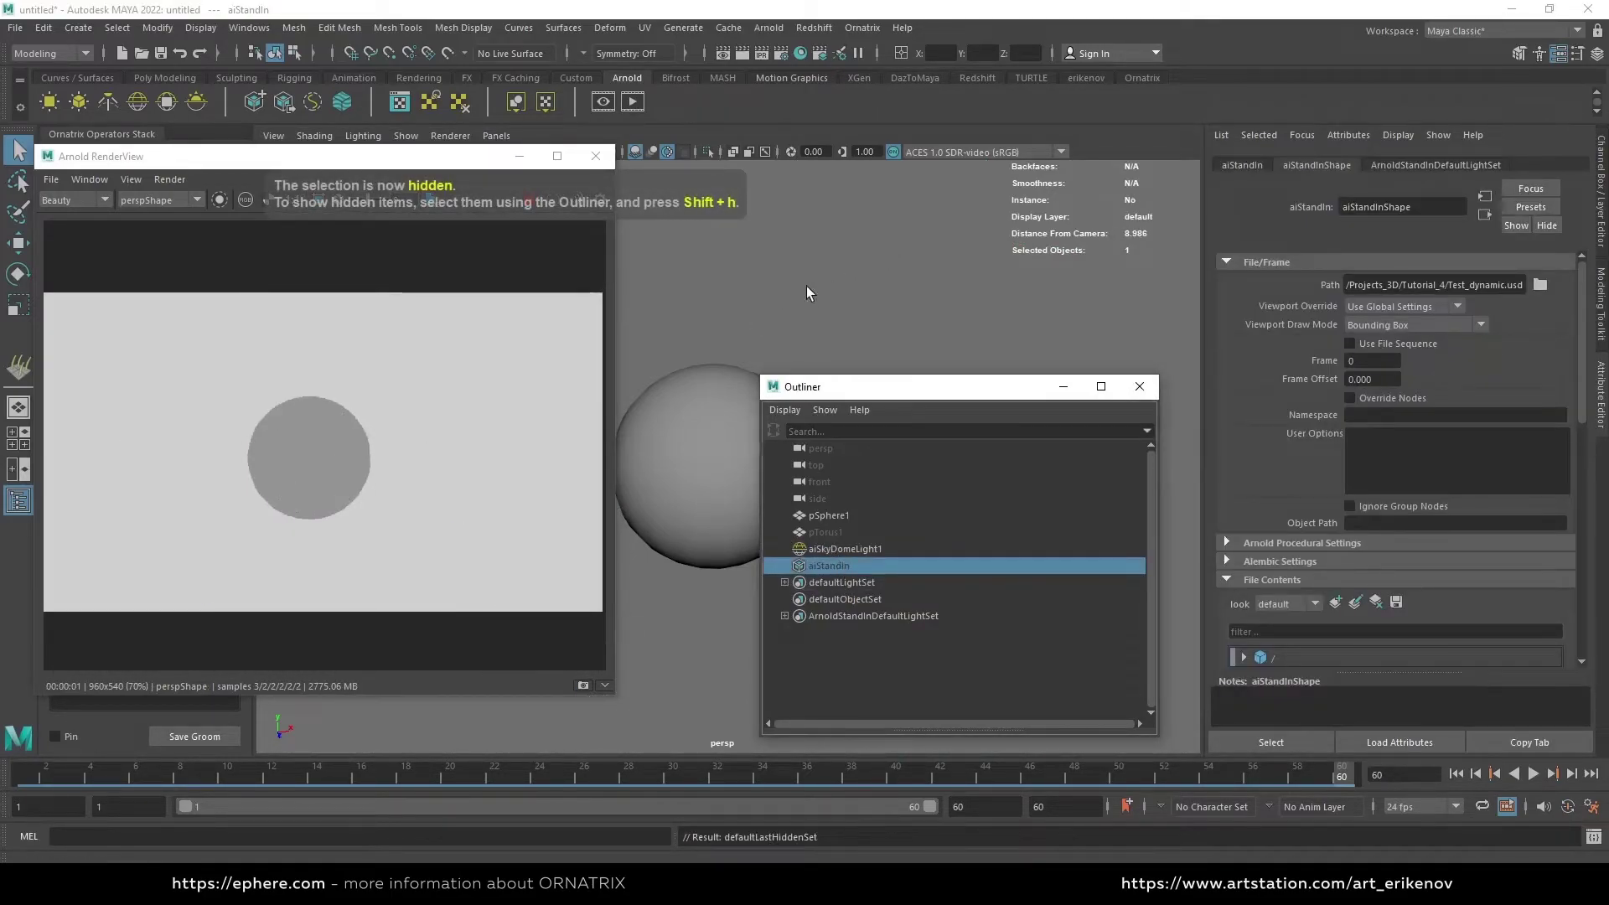
pyautogui.hotkey('shift', 'h')
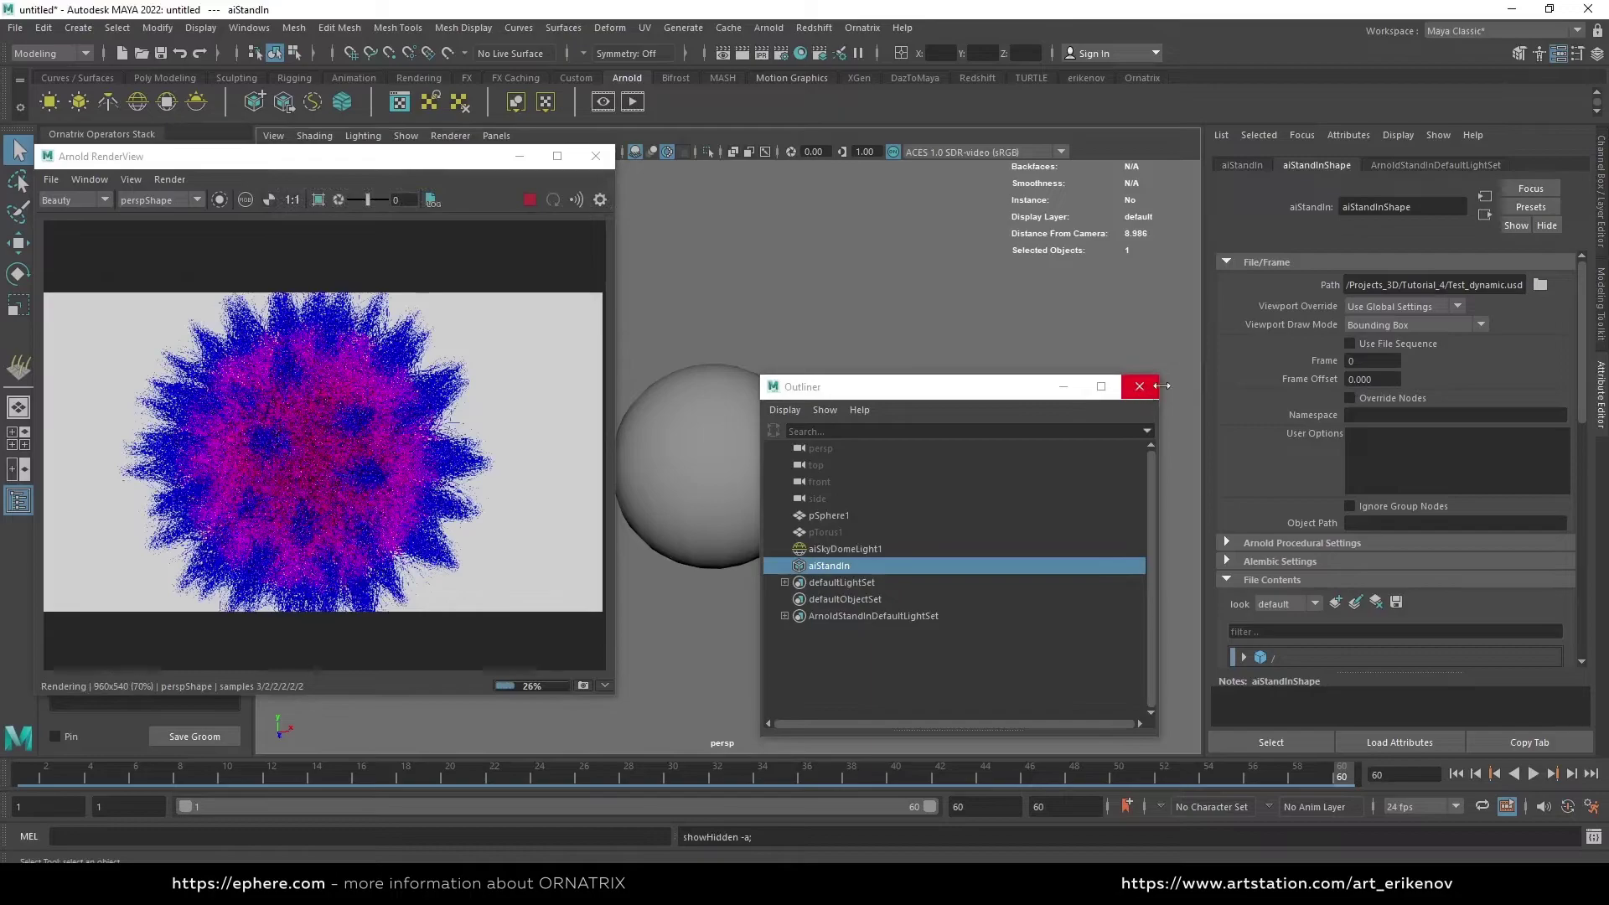
# Enable Use File Sequence on the aiStandIn and go to frame 48
pyautogui.click(1381, 344)
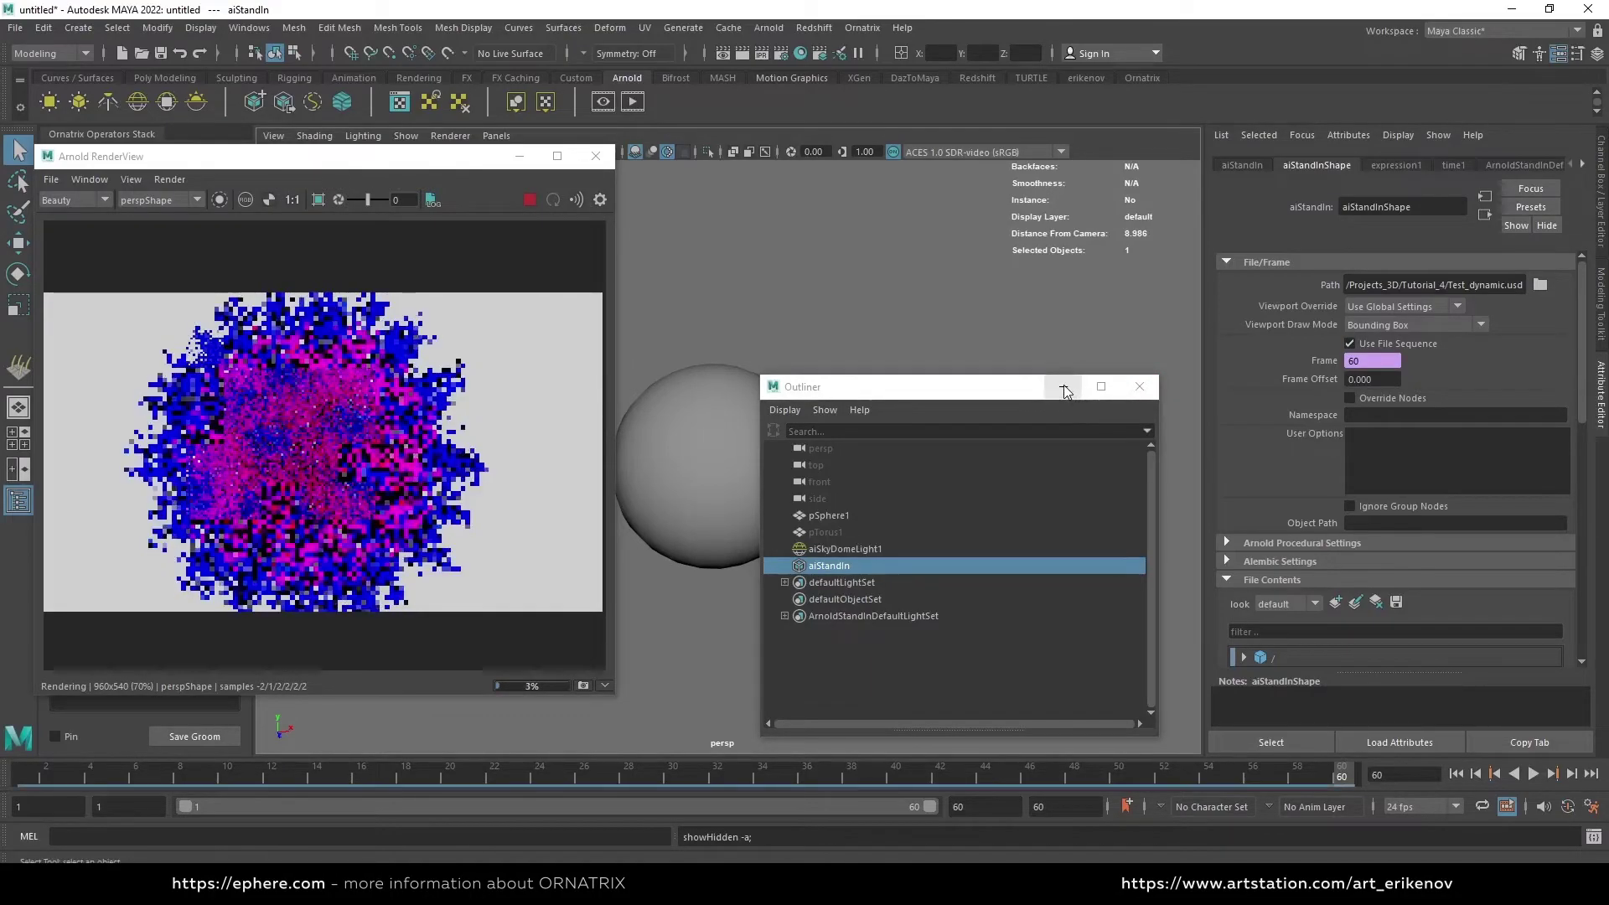
pyautogui.click(1139, 386)
pyautogui.click(1068, 772)
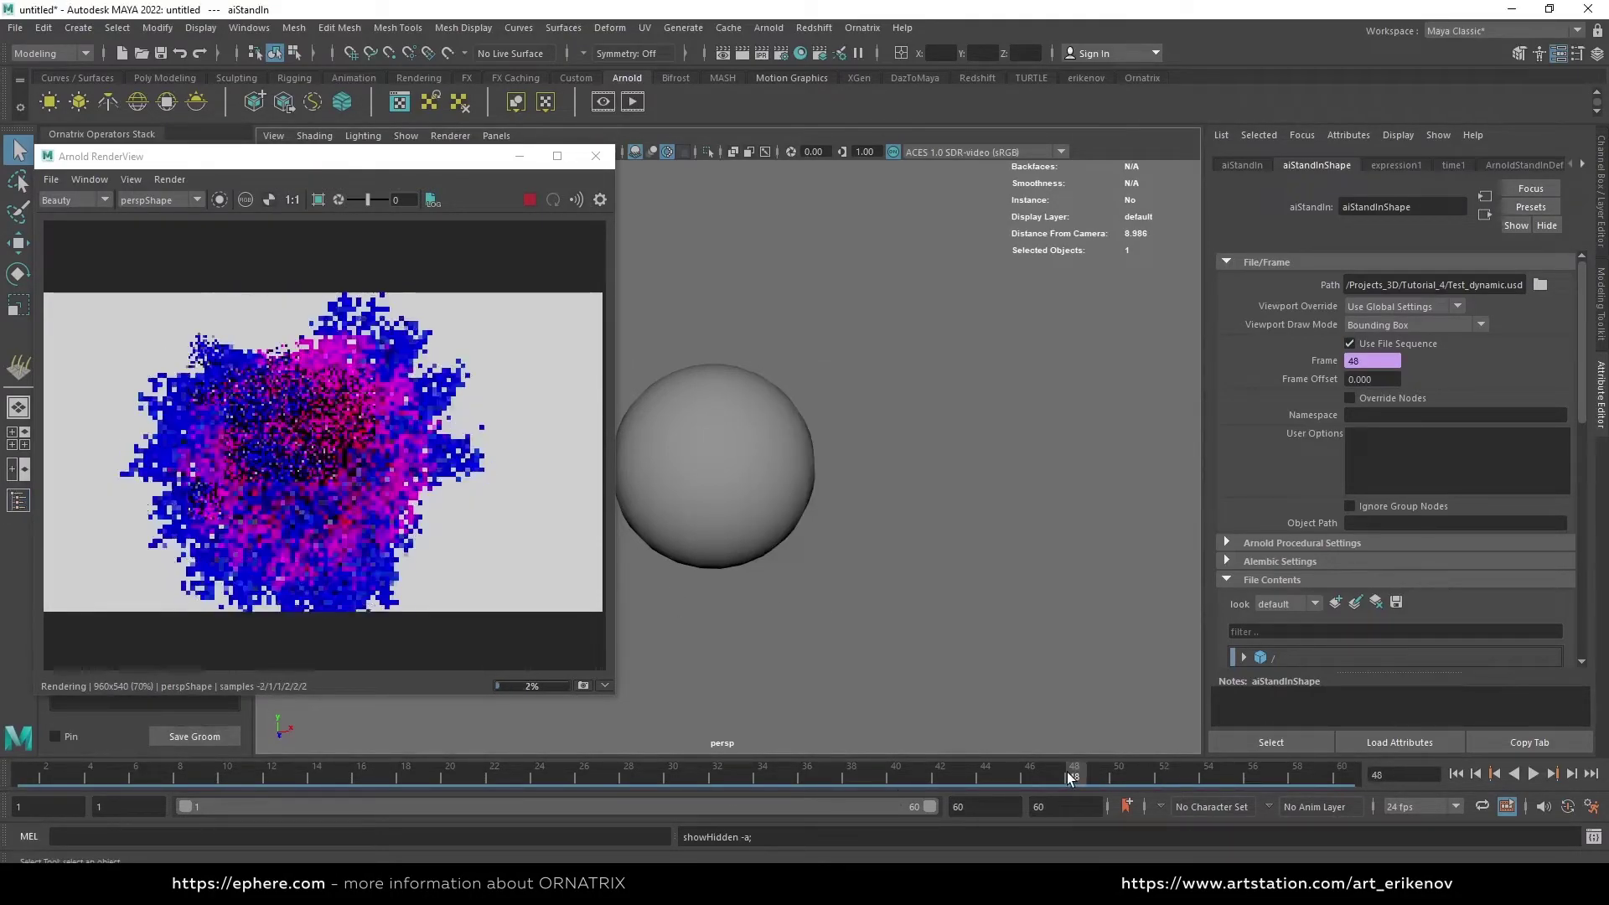
pyautogui.keyDown('alt'); pyautogui.moveTo(992, 574); pyautogui.dragTo(826, 541, button='right'); pyautogui.keyUp('alt')
pyautogui.click(249, 27)
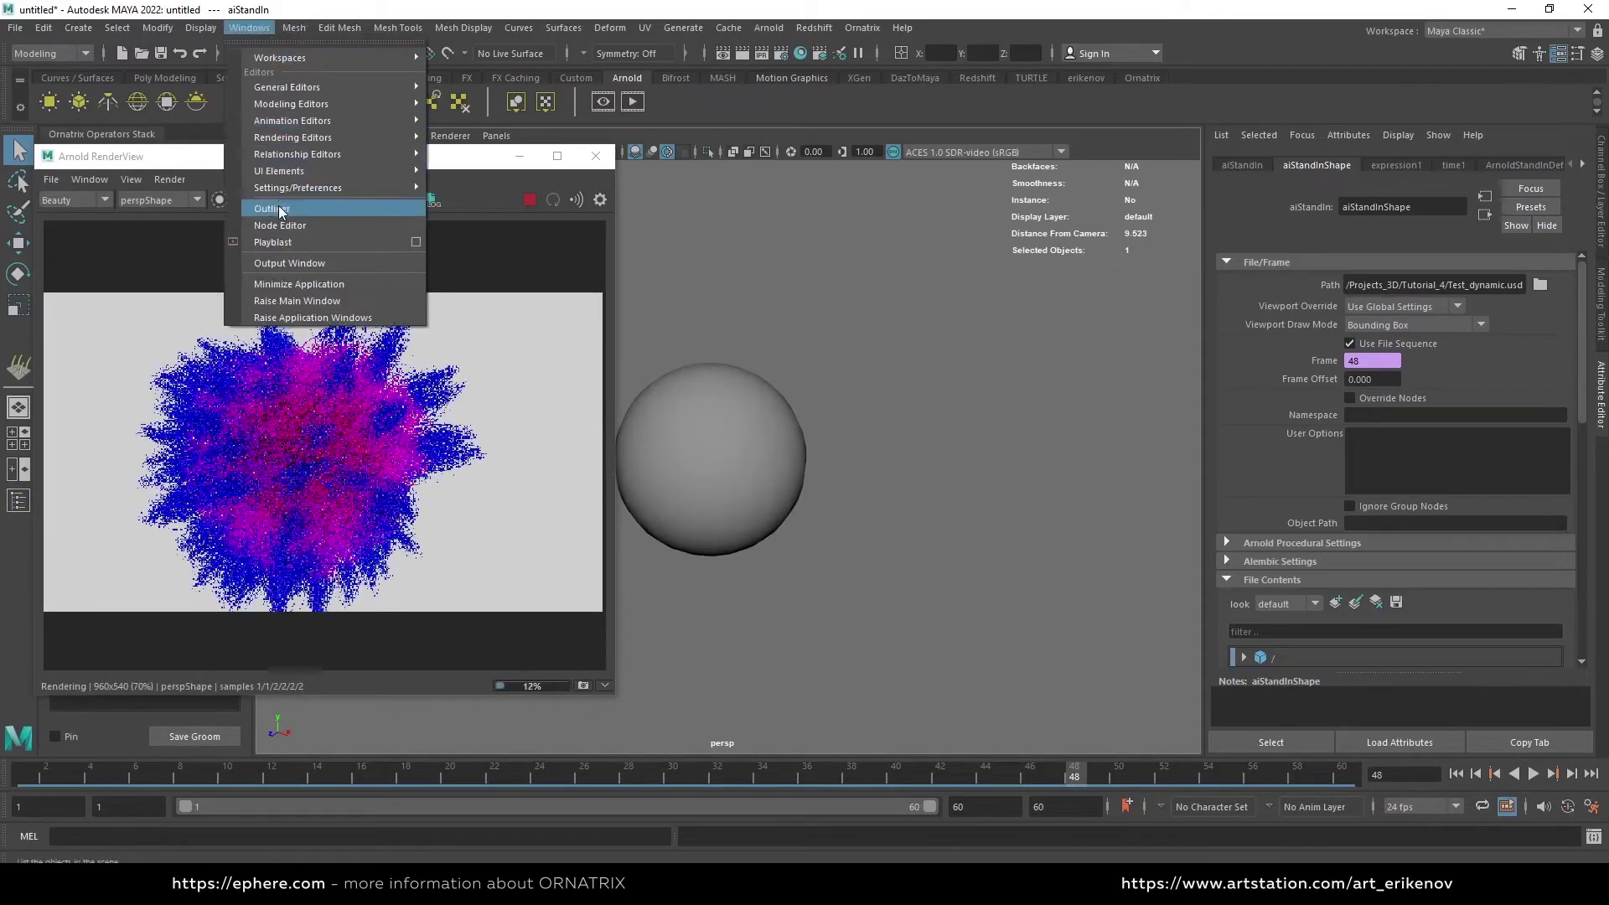
# Unhide the torus collider pTorus1 with Shift+H
pyautogui.click(266, 208)
pyautogui.click(840, 532)
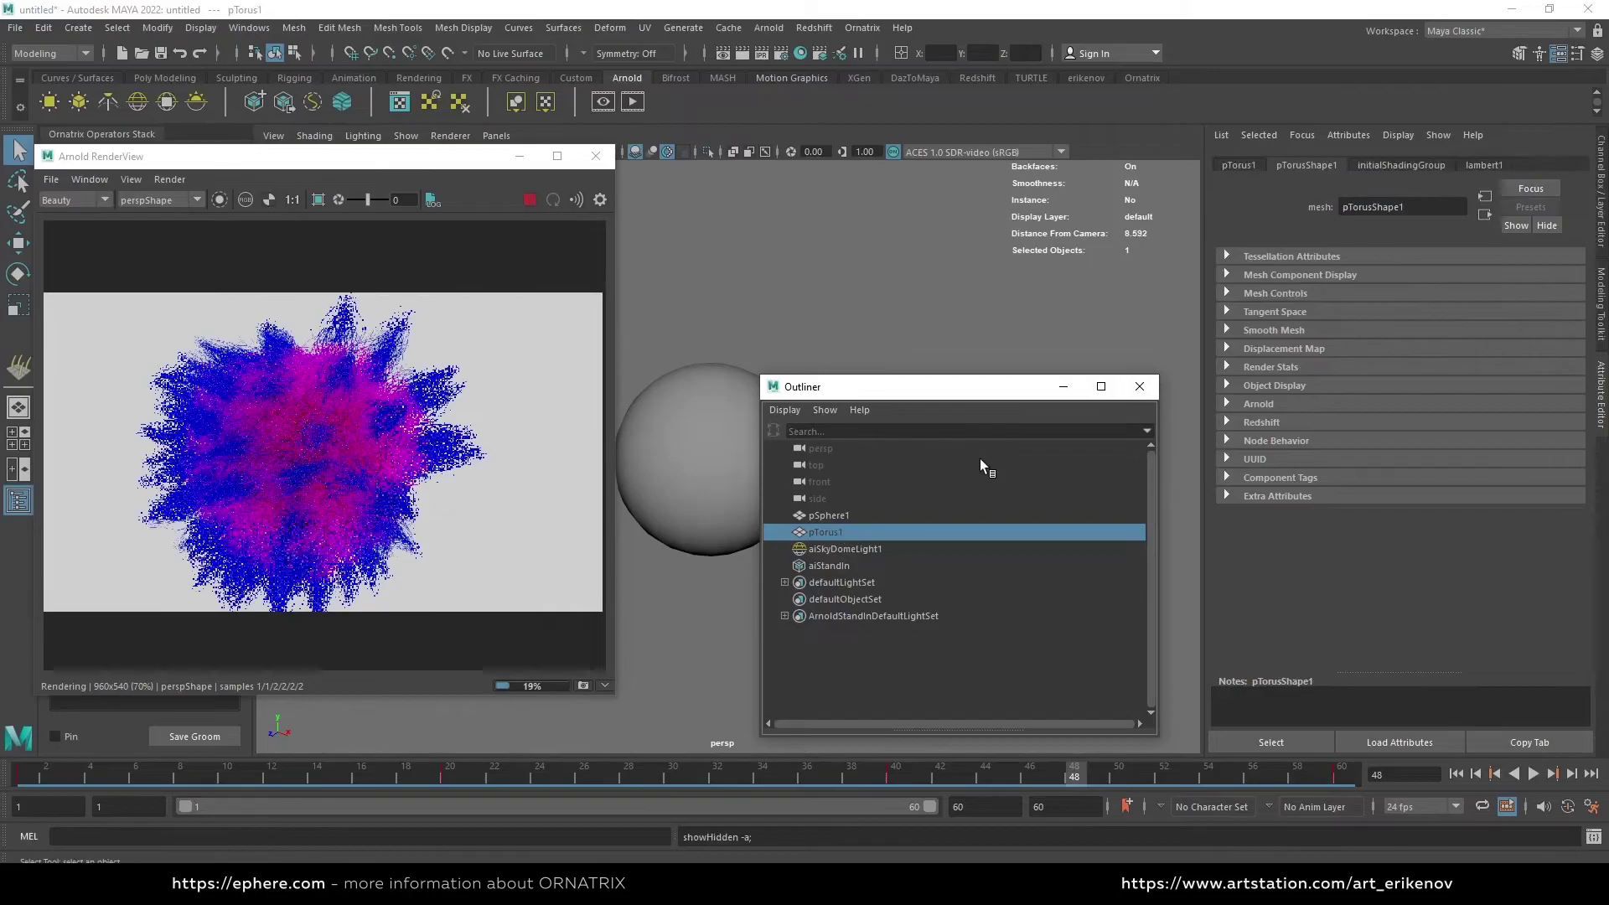
pyautogui.hotkey('shift', 'h')
pyautogui.click(1063, 386)
pyautogui.keyDown('alt'); pyautogui.moveTo(782, 445); pyautogui.dragTo(738, 414, button='right'); pyautogui.keyUp('alt')
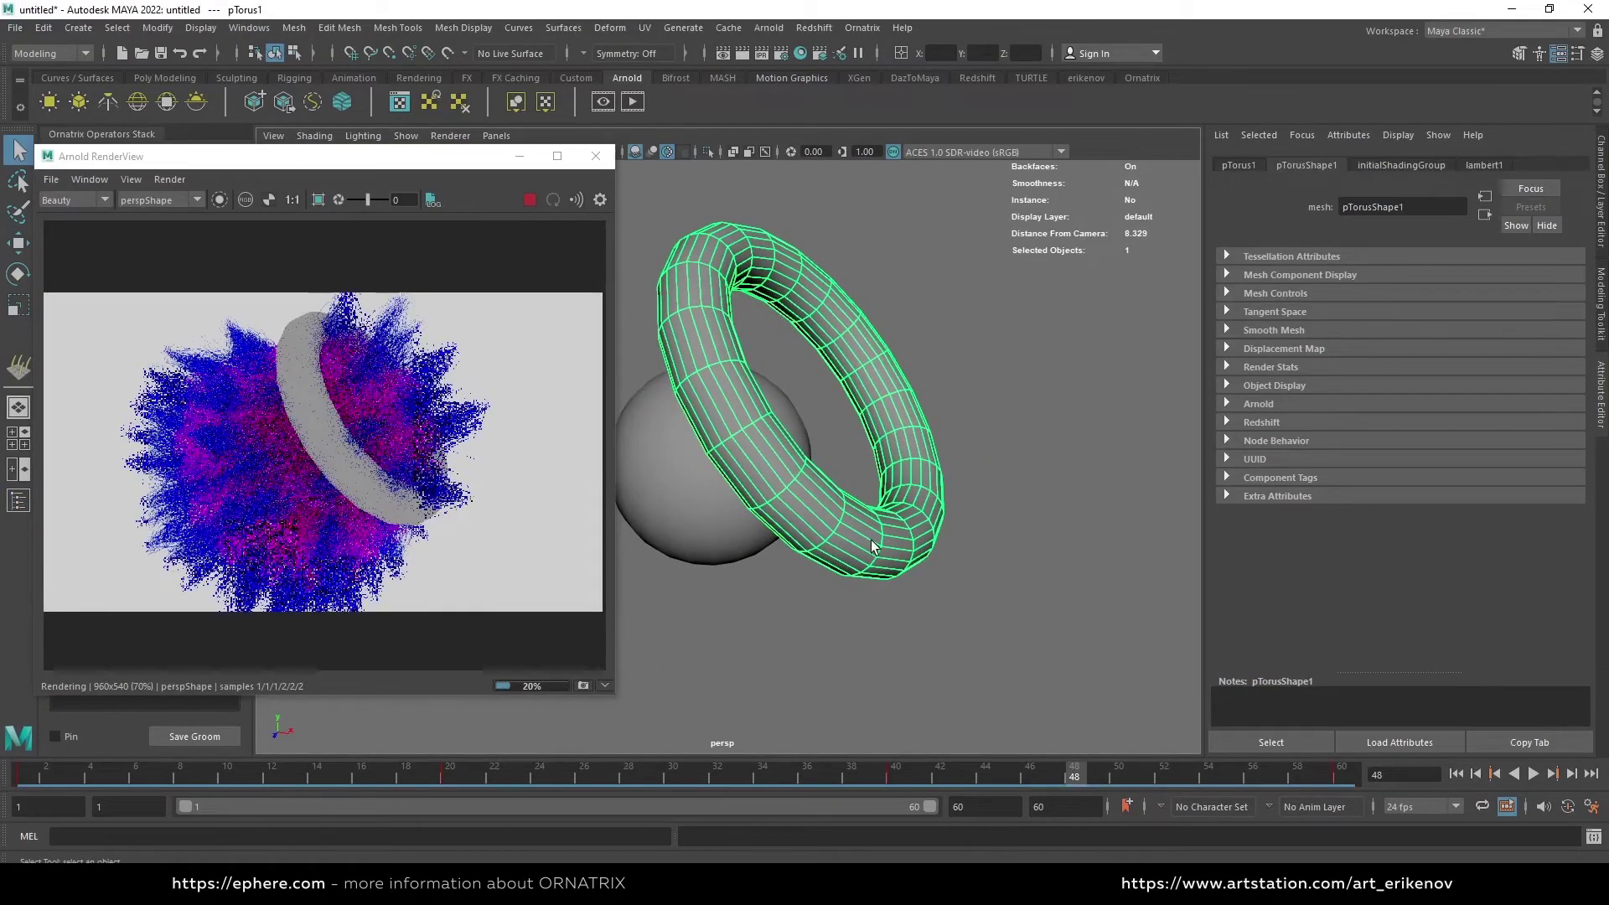
# Assign a new aiStandardSurface to the torus and render at frame 40
pyautogui.moveTo(880, 426); pyautogui.dragTo(862, 856, button='right')
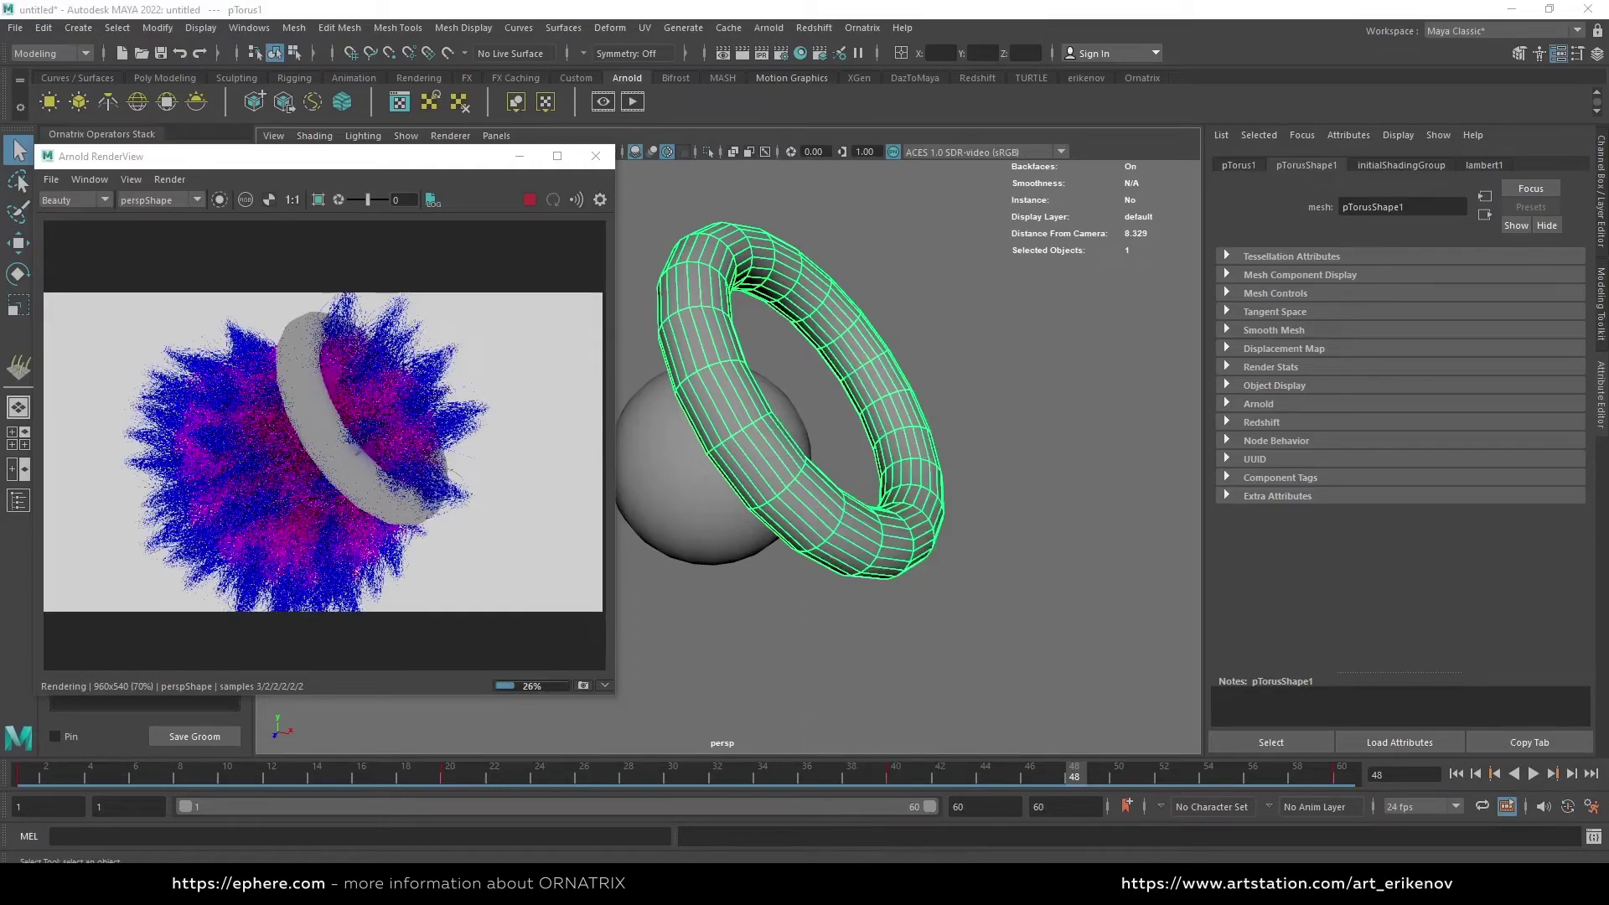
pyautogui.keyDown('alt'); pyautogui.moveTo(839, 553); pyautogui.dragTo(774, 543); pyautogui.keyUp('alt')
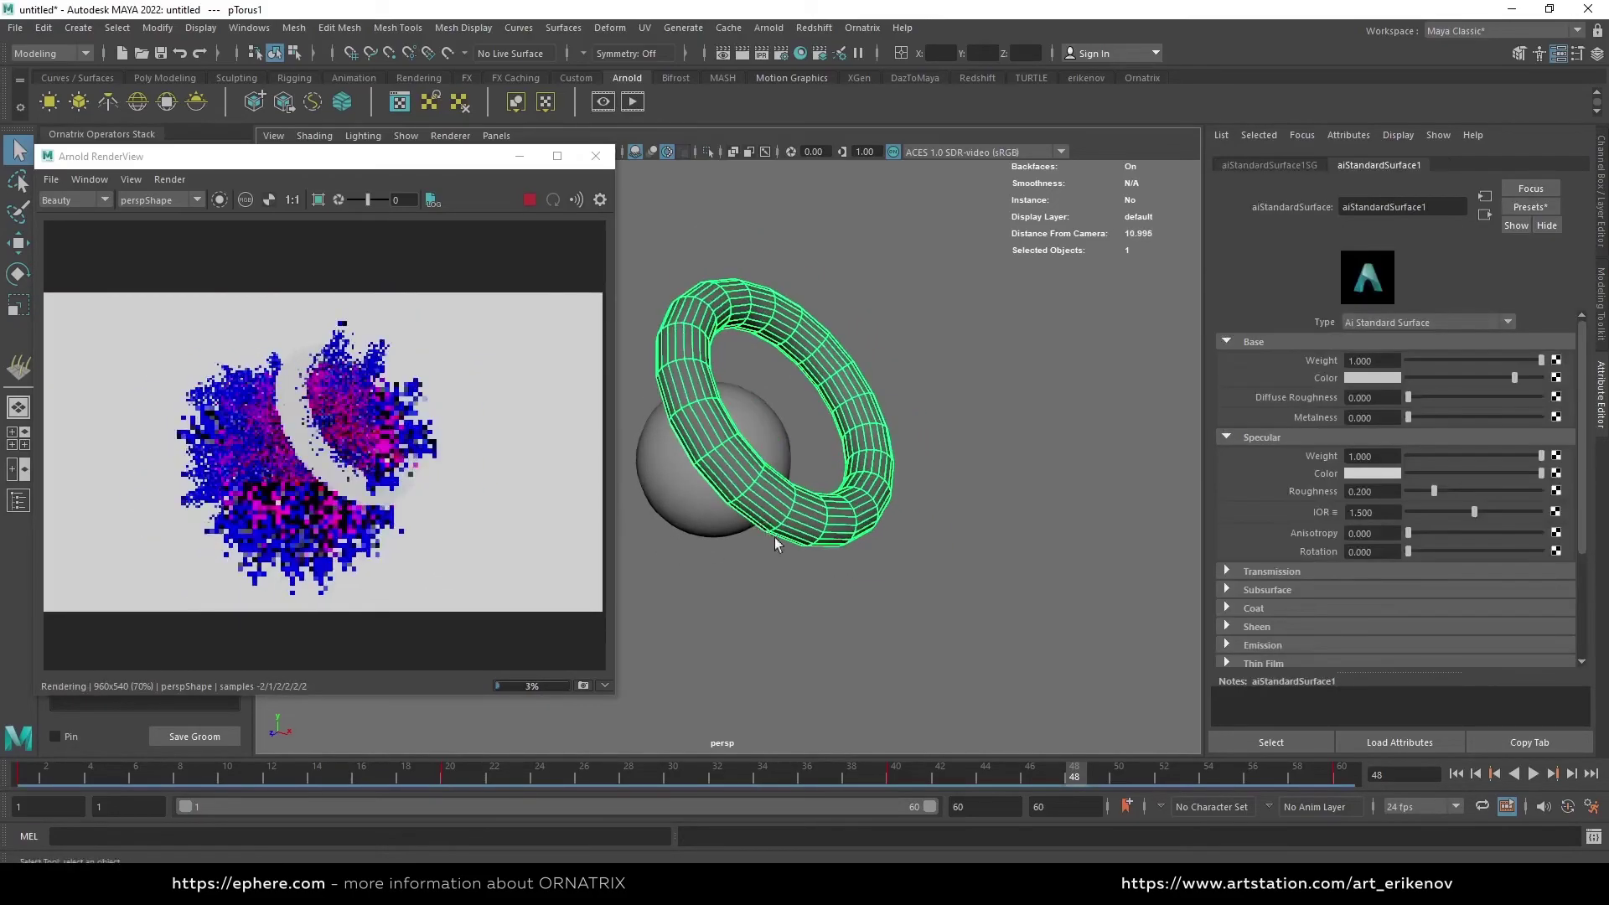
pyautogui.click(890, 778)
pyautogui.keyDown('alt'); pyautogui.moveTo(805, 586); pyautogui.dragTo(752, 576, button='right'); pyautogui.keyUp('alt')
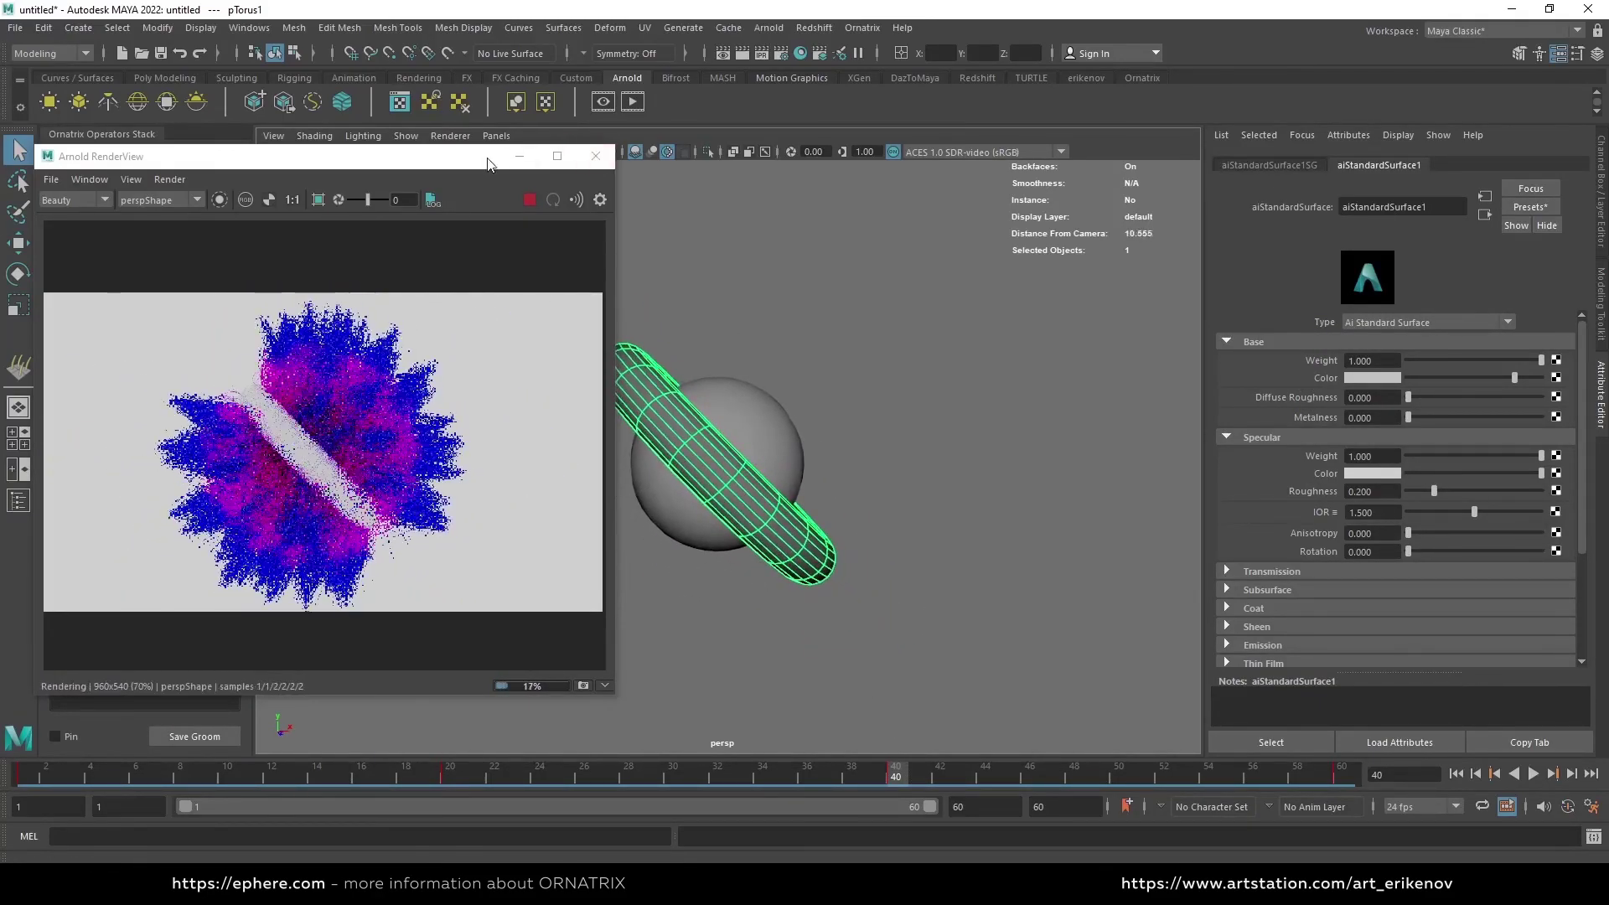